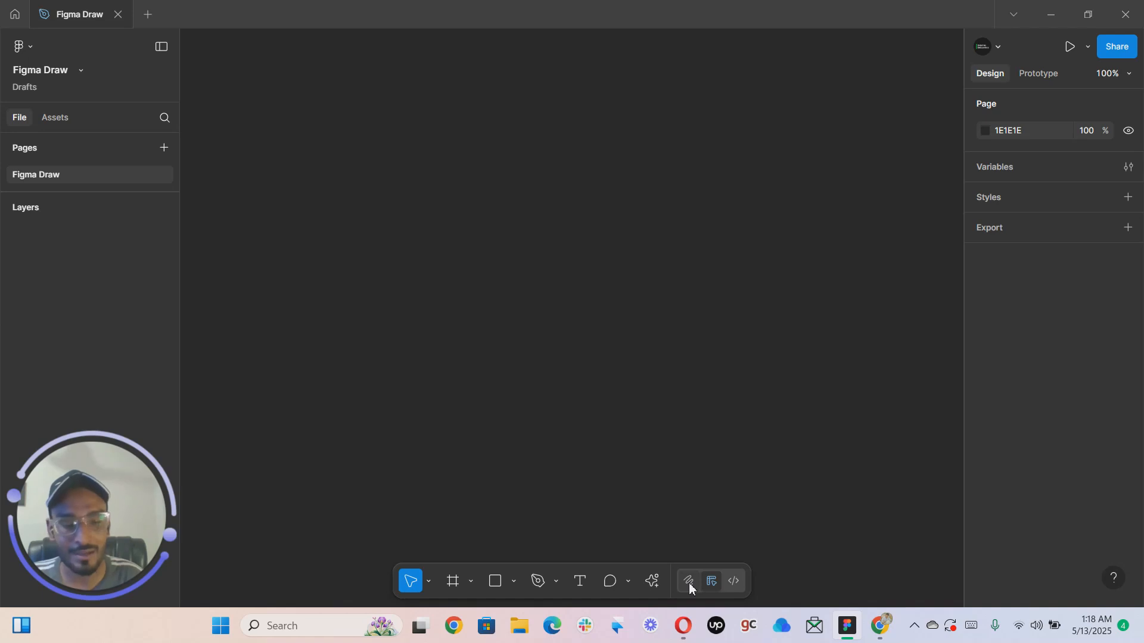
Switch the file to Draw mode and activate the Pen tool
left_click(690, 586)
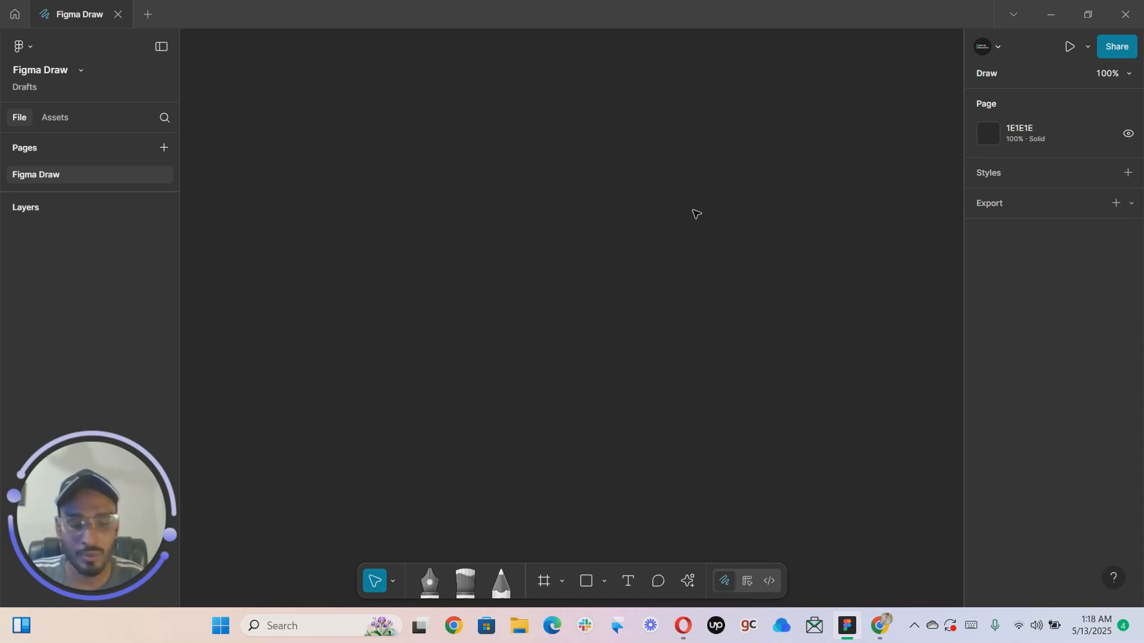
left_click(393, 582)
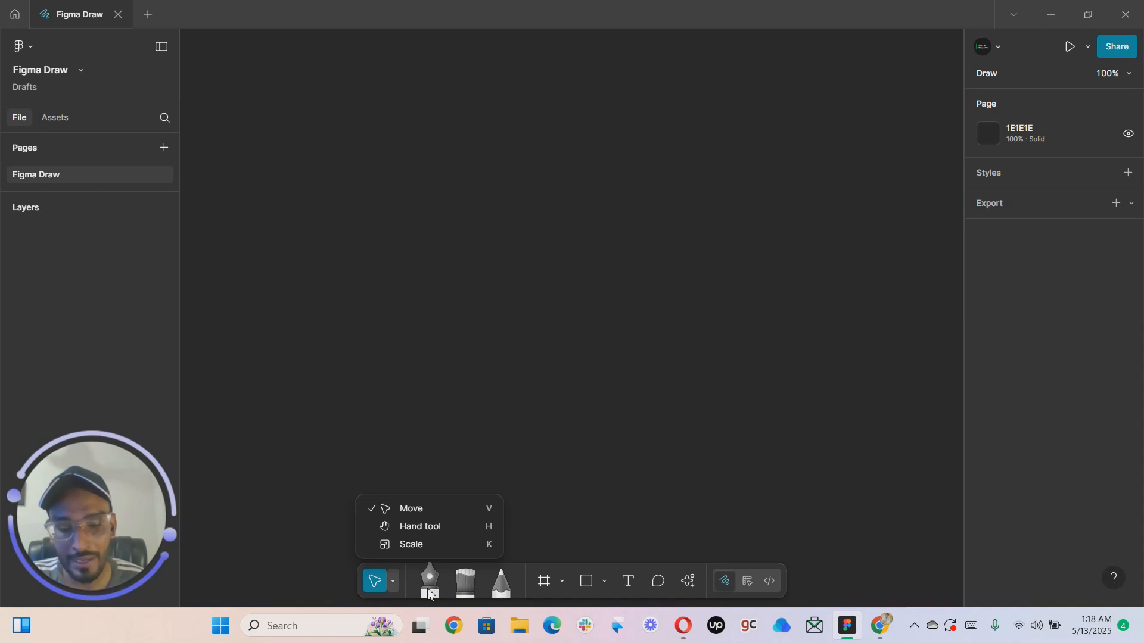
left_click(428, 585)
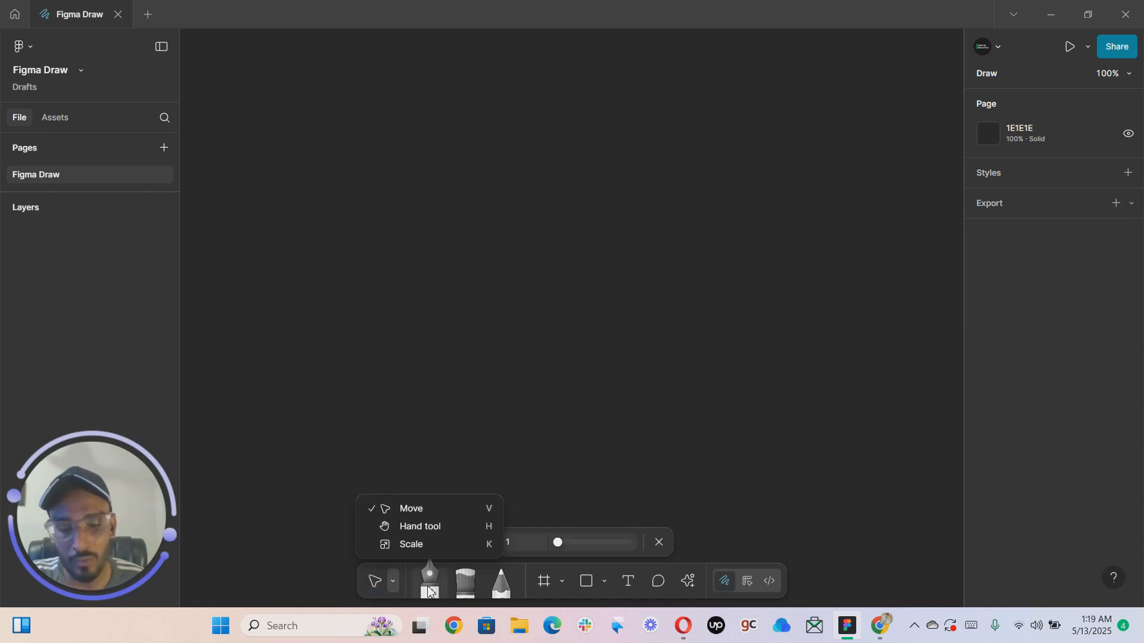
left_click(499, 441)
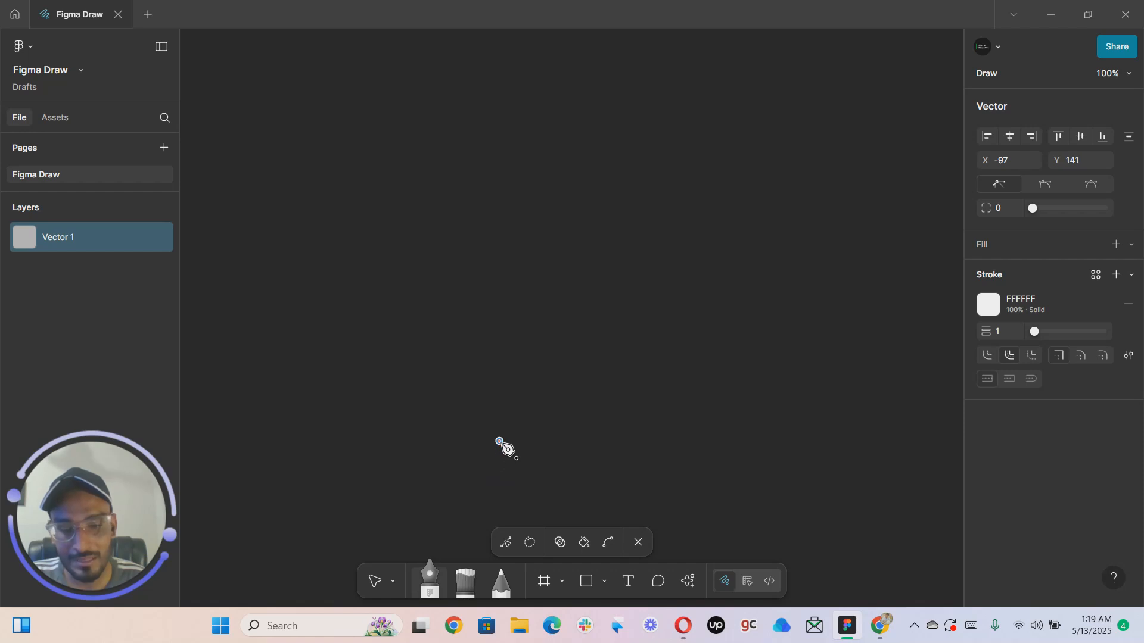
left_click(470, 592)
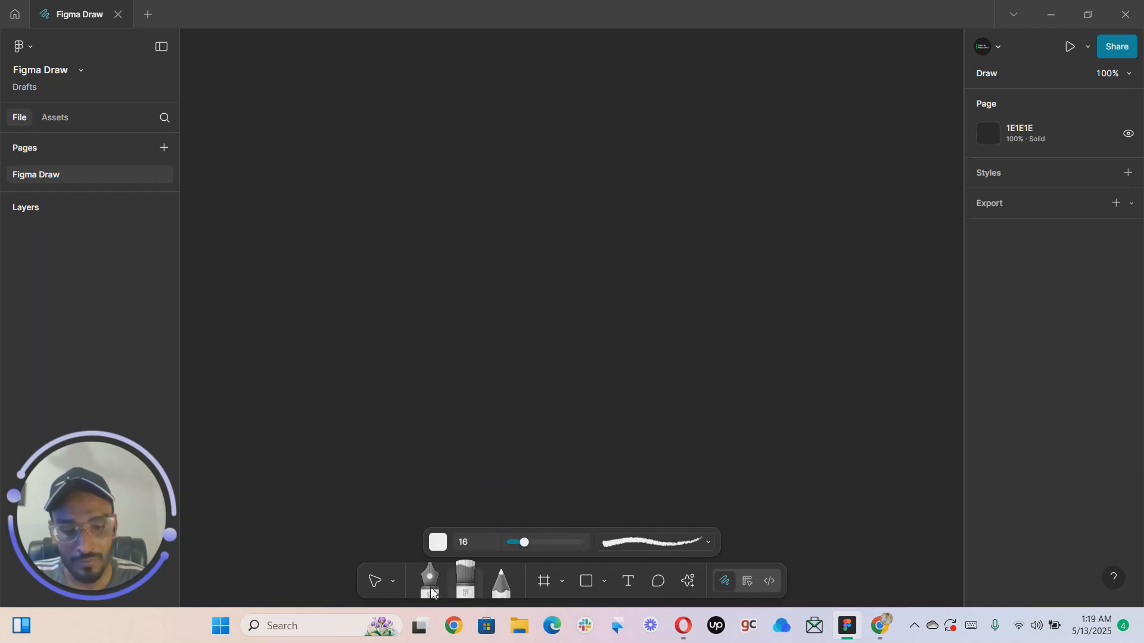
left_click(425, 569)
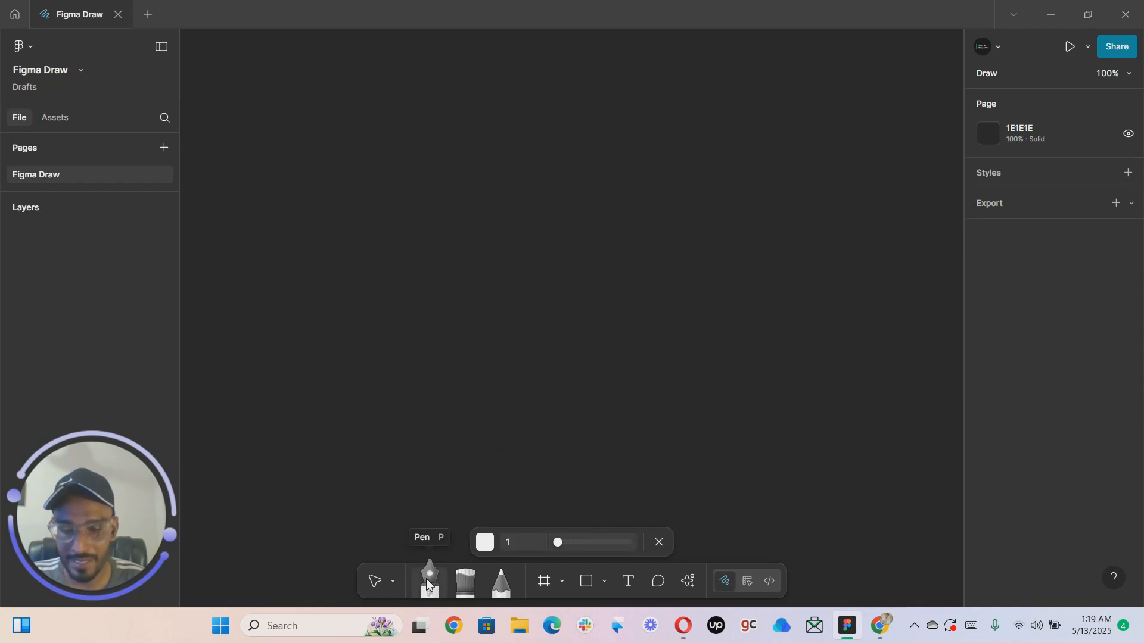
Set the Pen tool's stroke width to 30 and its colour to dark red A00D0D
left_click(485, 542)
left_click_drag(513, 425, 520, 426)
left_click_drag(543, 339, 582, 293)
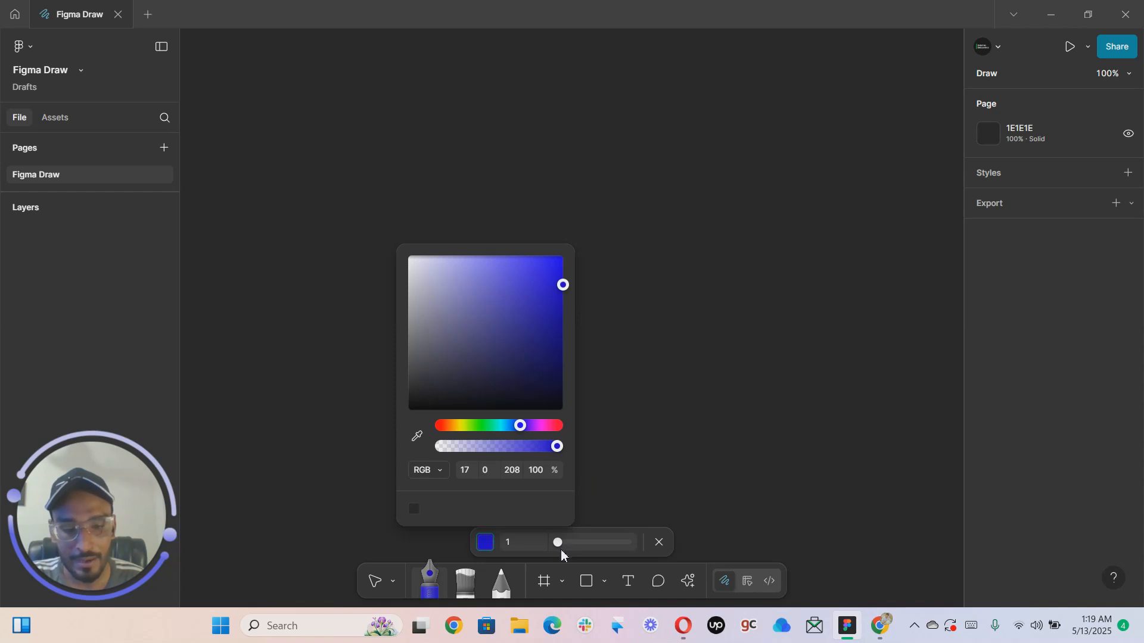
mouse_move(559, 543)
left_mouse_down()
mouse_move(600, 546)
mouse_move(580, 545)
left_mouse_up()
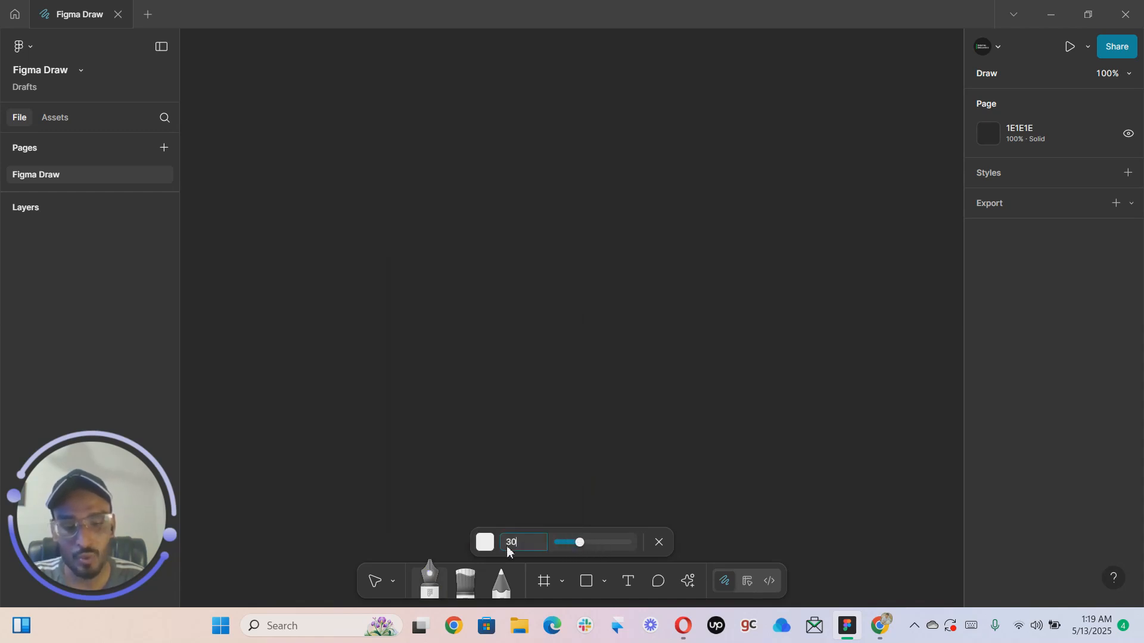
left_click(485, 543)
left_click(549, 318)
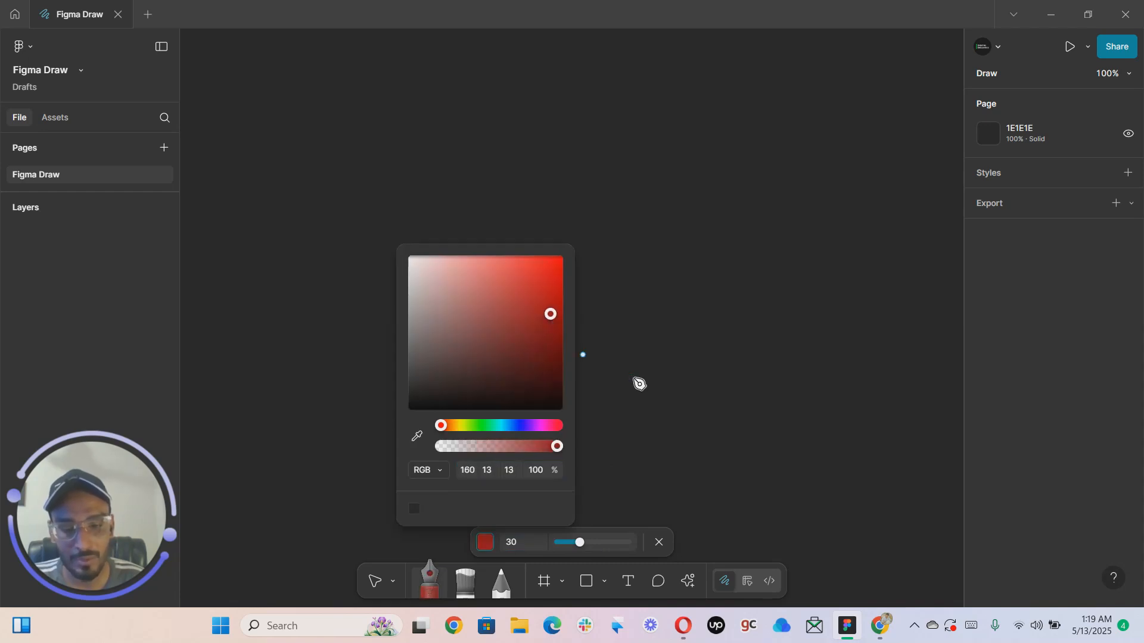
Draw an open, roughly oval path of straight segments, about 556 by 268, whose start bends into its interior
left_click(633, 379)
left_click(585, 244)
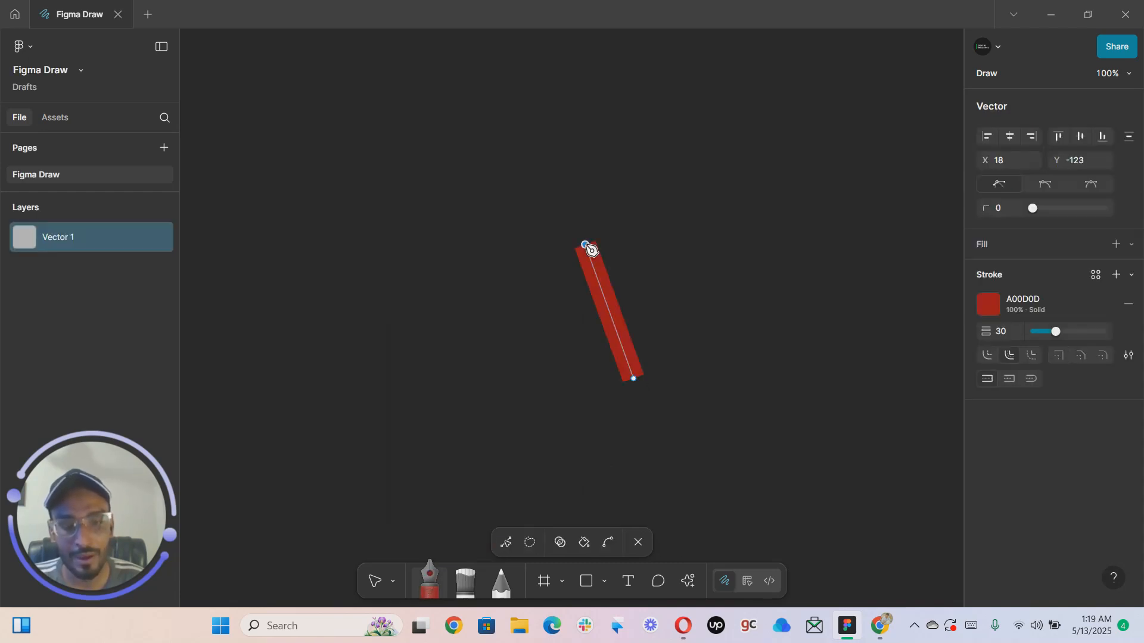
left_click(460, 258)
left_click(354, 312)
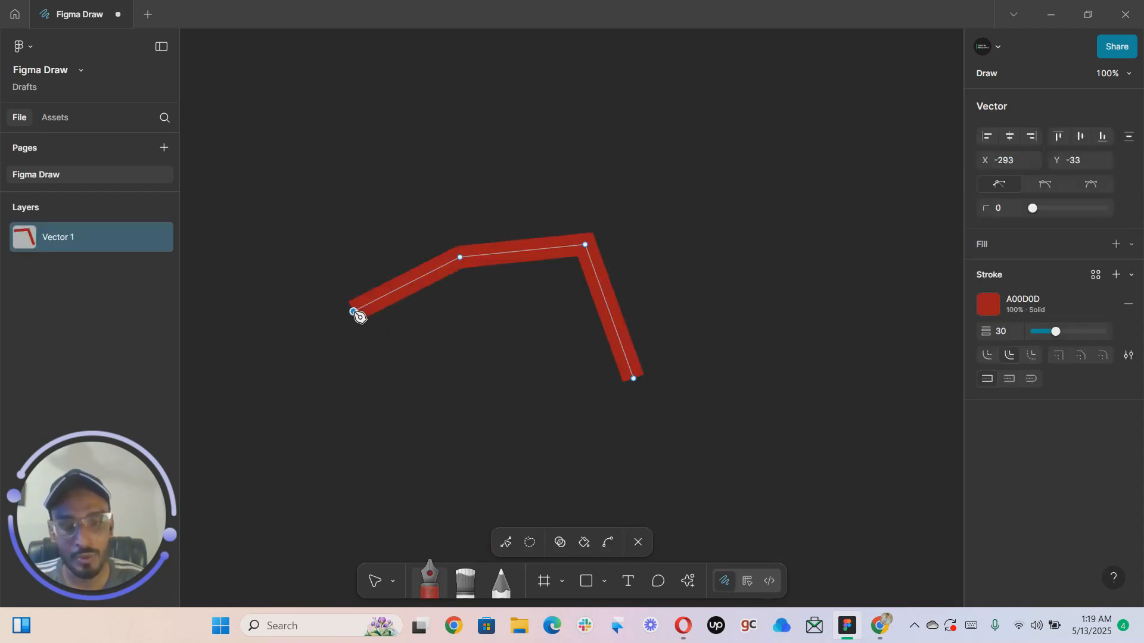
left_click(343, 409)
left_click(407, 432)
left_click(554, 444)
left_click(661, 432)
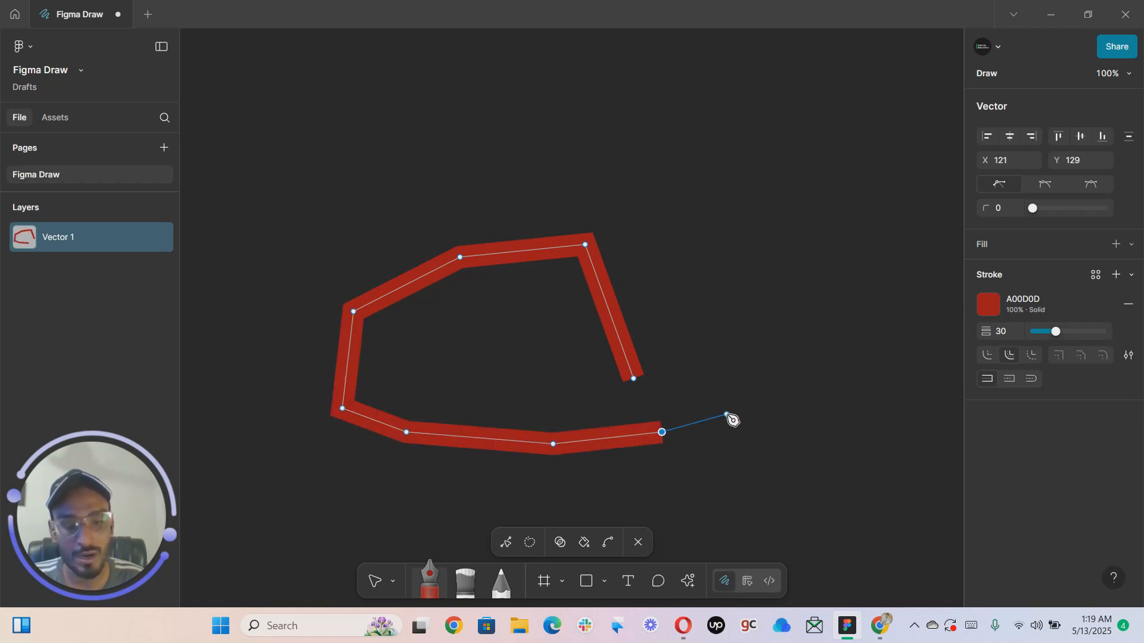
left_click(727, 414)
left_click(756, 354)
left_click(748, 295)
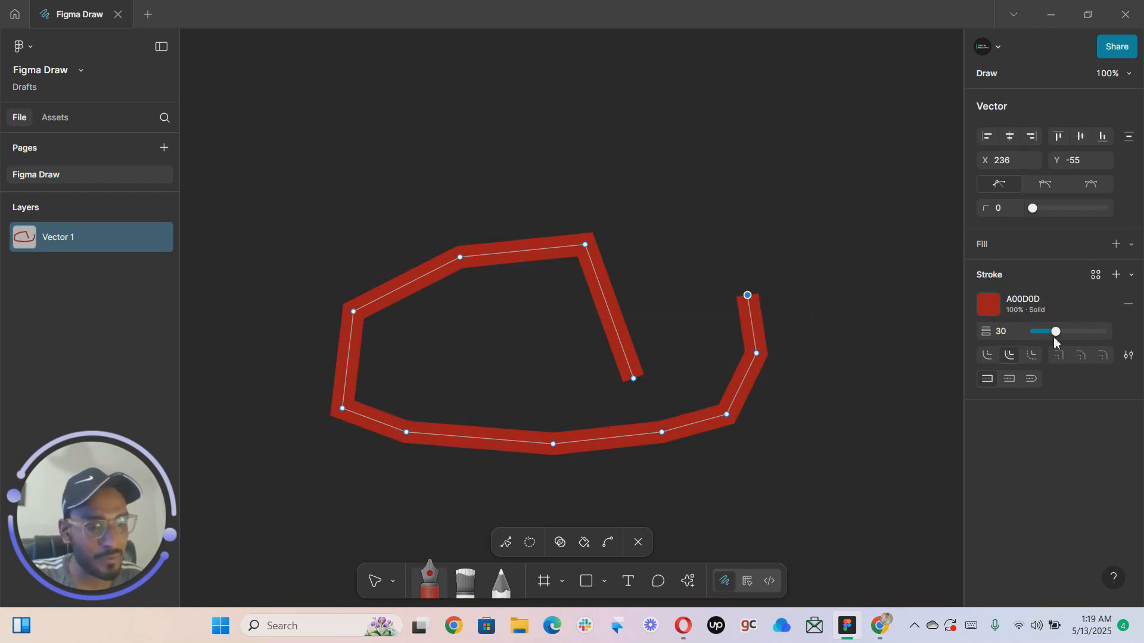
Reduce the path's stroke width to 24 and finish the path with a short extra segment at its open end
mouse_move(1057, 331)
left_mouse_down()
mouse_move(1092, 331)
mouse_move(1054, 334)
left_mouse_up()
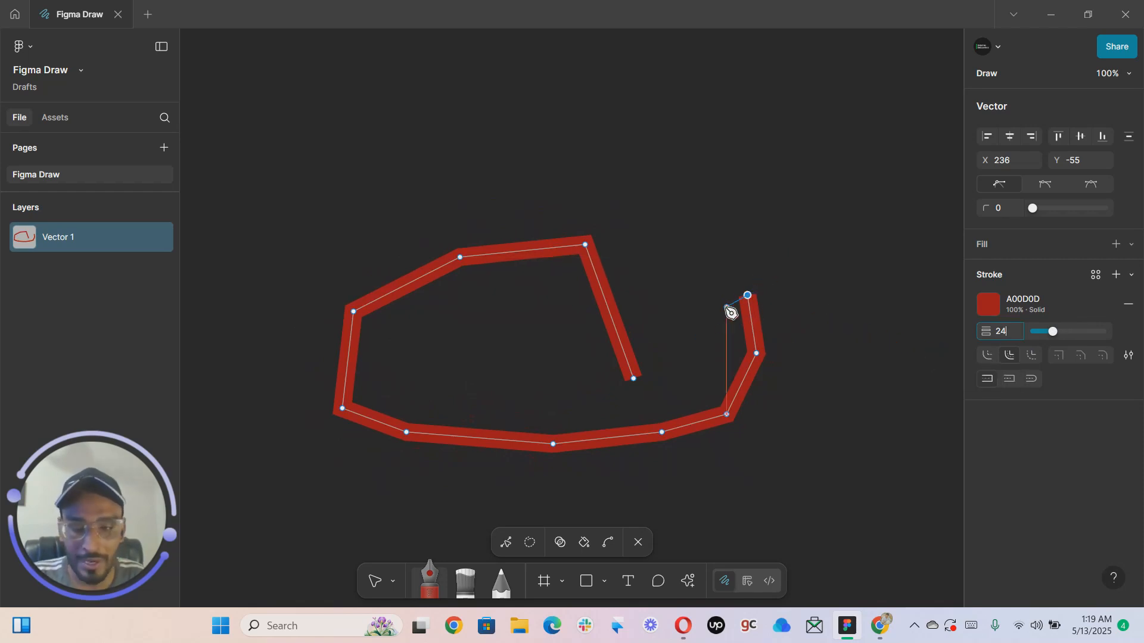
left_click(752, 293)
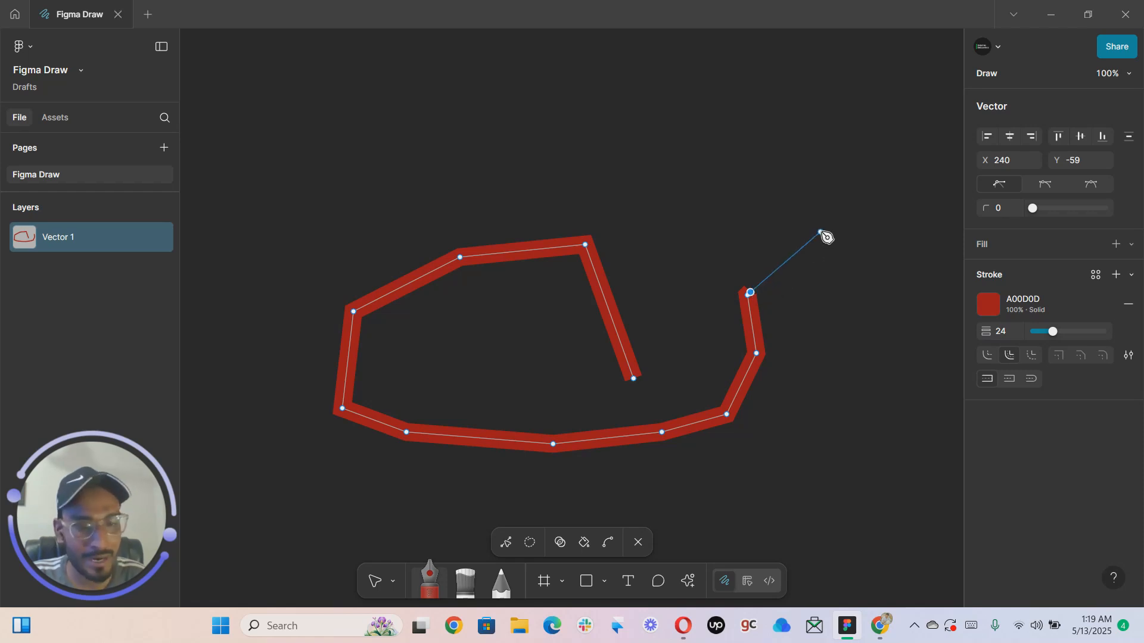
key("Escape")
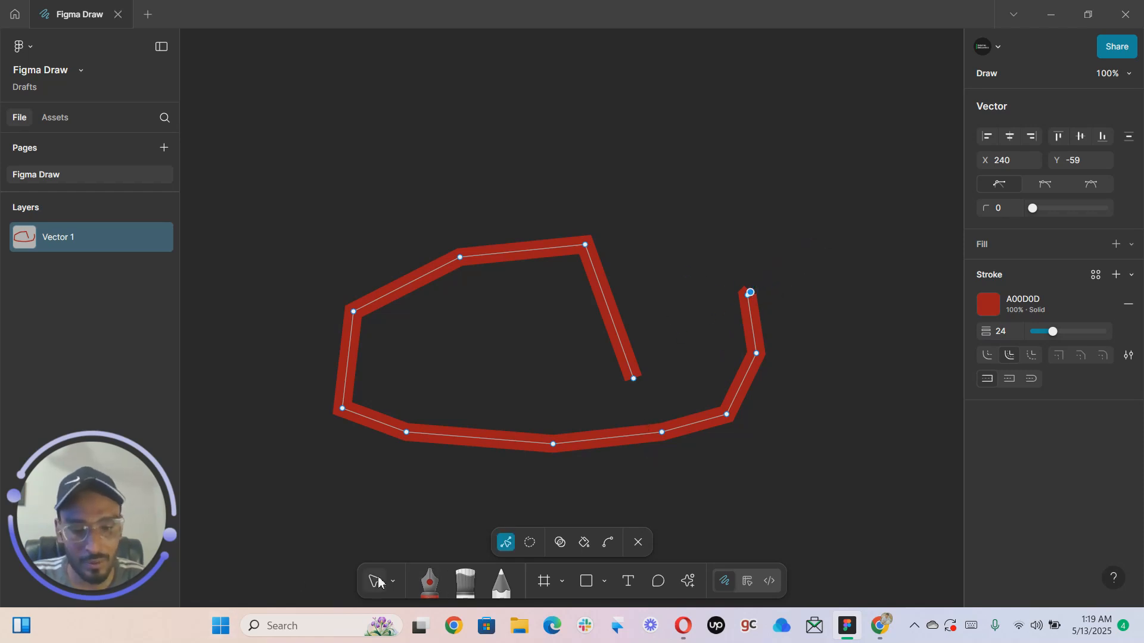
key("Escape")
Draw a rectangle about 152 by 179 in the empty canvas area to the right of the red path
left_click_drag(756, 465, 508, 457)
scroll(700, 388, "right", 5)
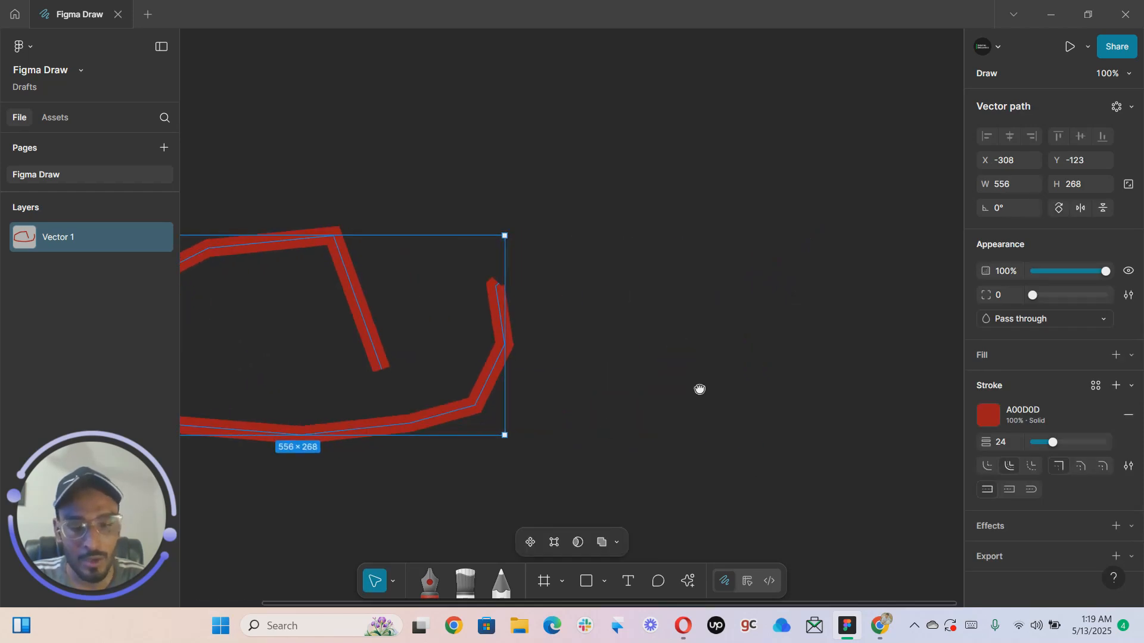
key("r")
left_click_drag(521, 266, 635, 400)
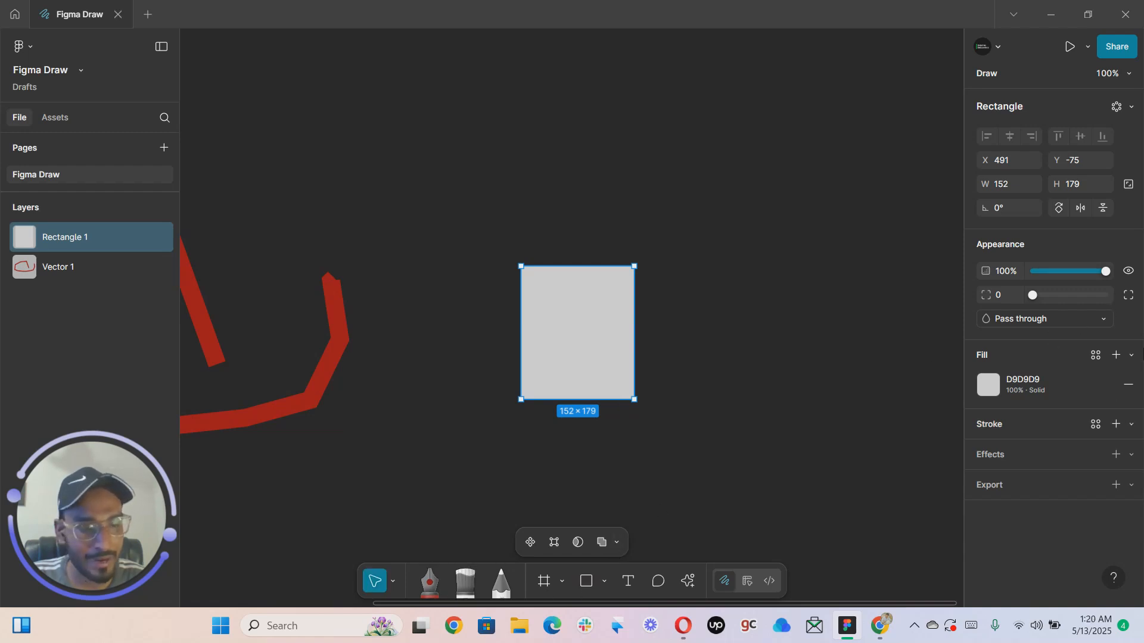
Add a red FF0000 stroke to the rectangle with a width of 11, aligned outside
left_click(1116, 424)
left_click(987, 454)
left_click(889, 394)
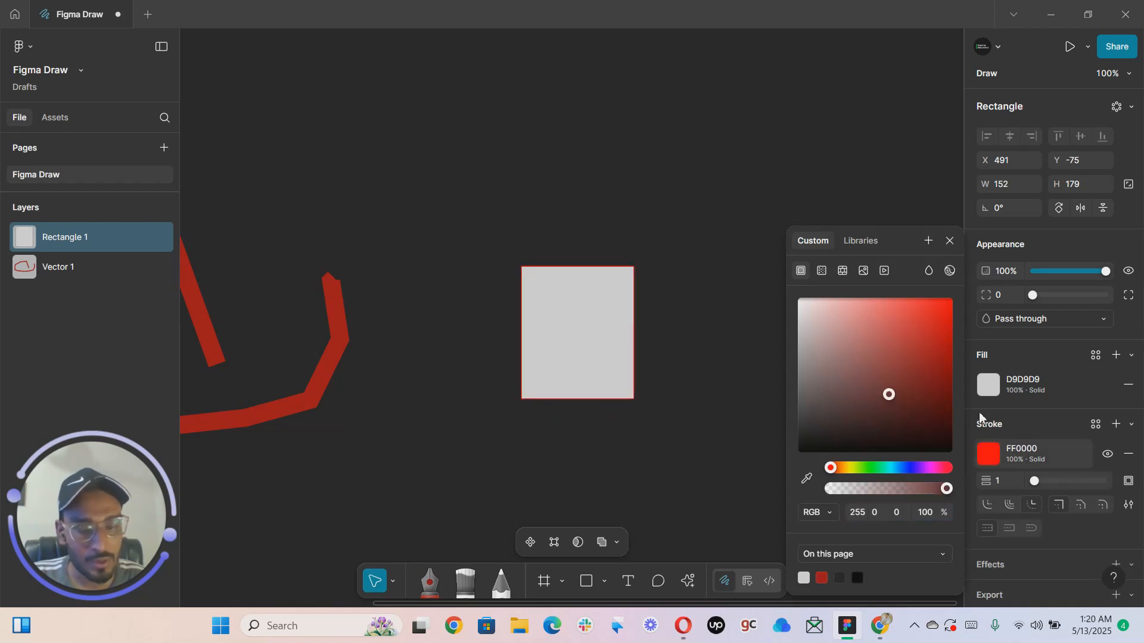
mouse_move(1034, 480)
left_mouse_down()
mouse_move(1065, 481)
mouse_move(1044, 481)
left_mouse_up()
left_click(1004, 481)
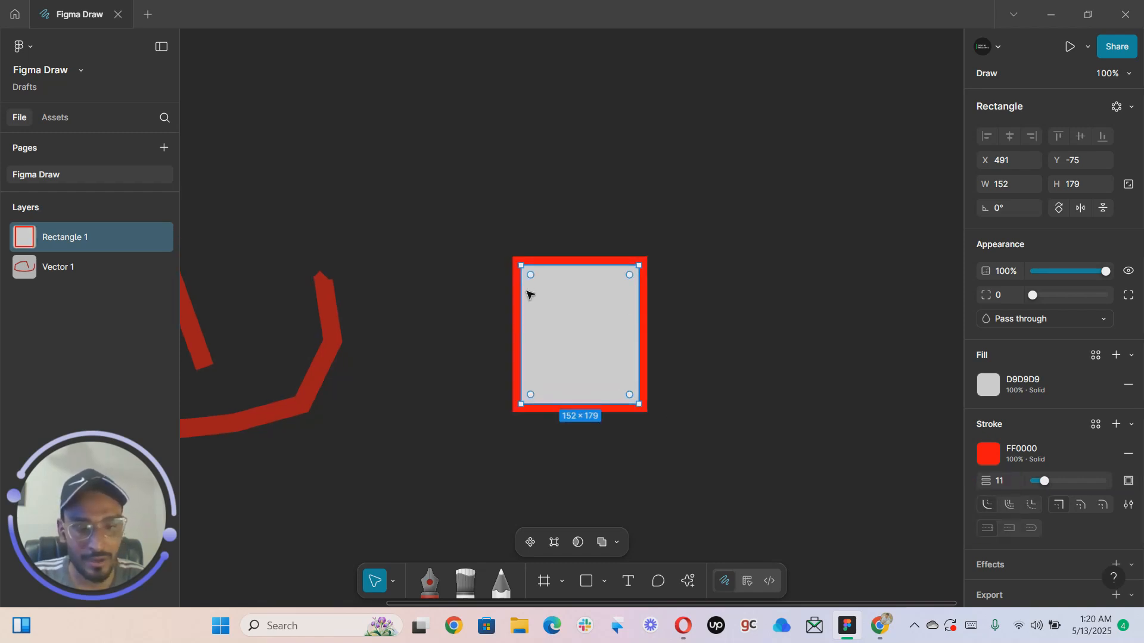
Try the center and inside stroke alignments on the rectangle and inspect its corner
scroll(528, 291, "up", 3)
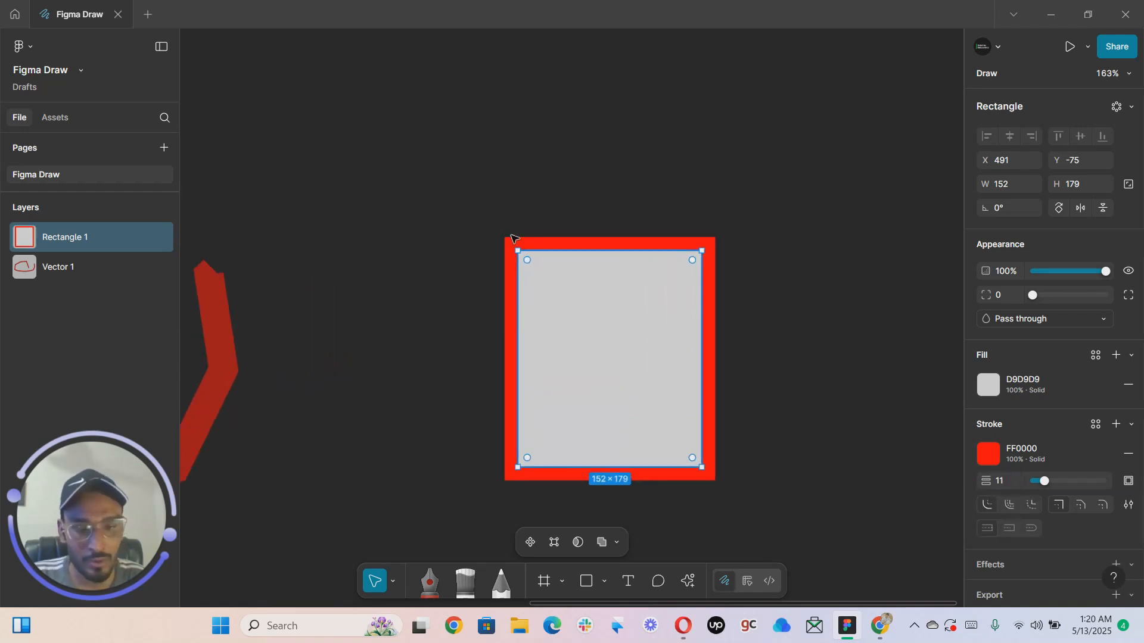
left_click(1010, 507)
left_click(1032, 505)
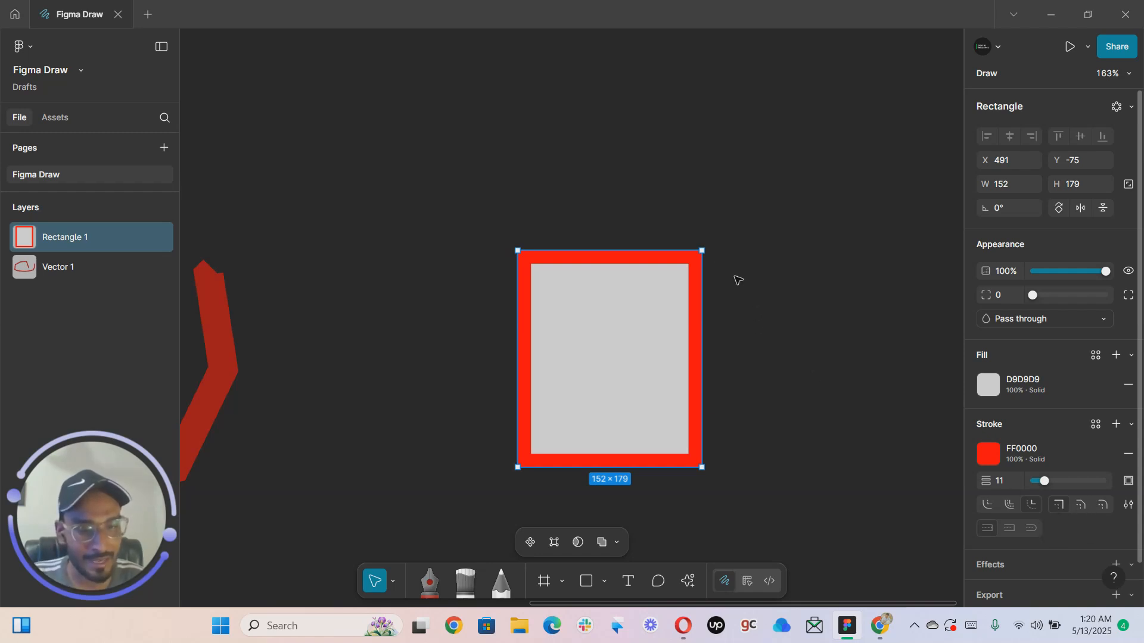
scroll(709, 262, "up", 2)
scroll(709, 263, "up", 10)
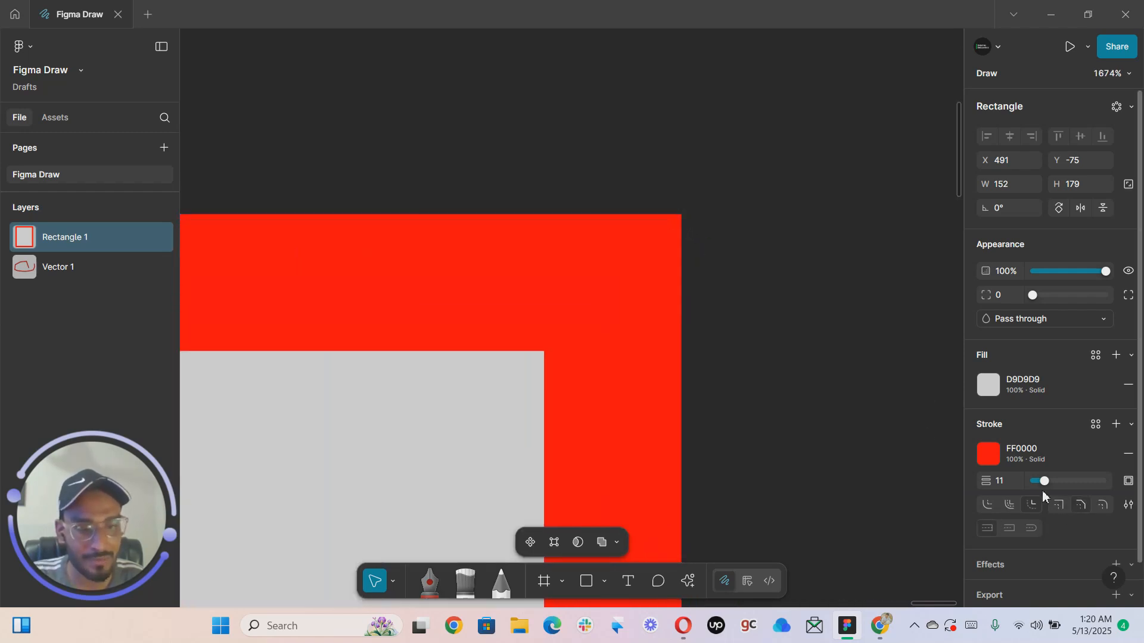
Align the rectangle's stroke outside and set its corner join to round
key("Escape")
left_click(623, 278)
scroll(623, 278, "down", 1)
scroll(623, 277, "down", 2)
scroll(623, 277, "down", 5)
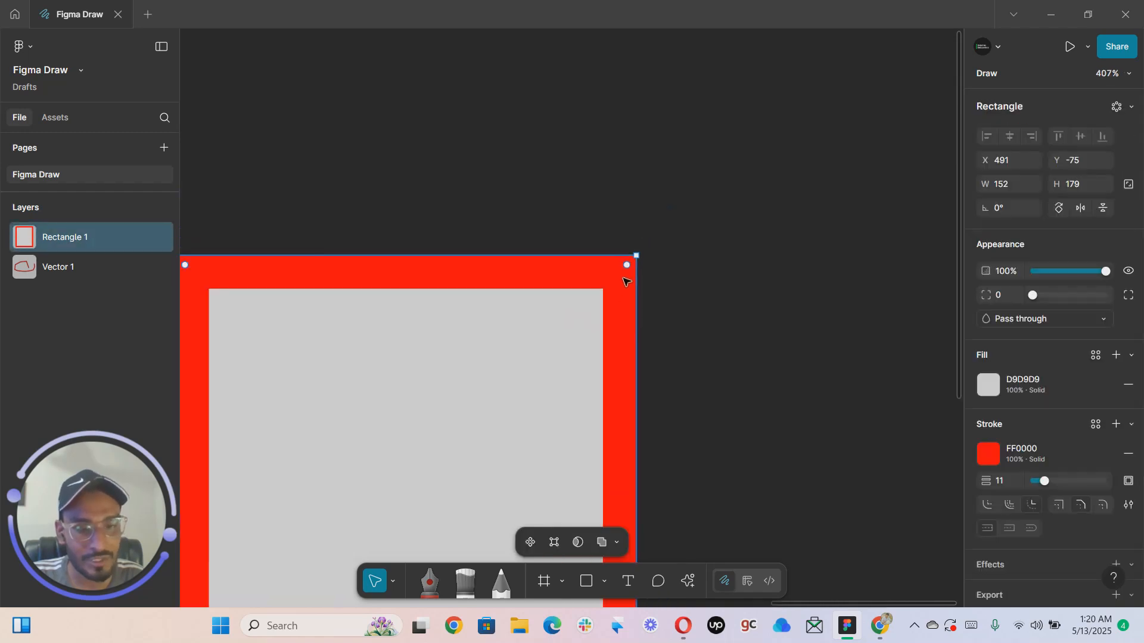
left_click(992, 506)
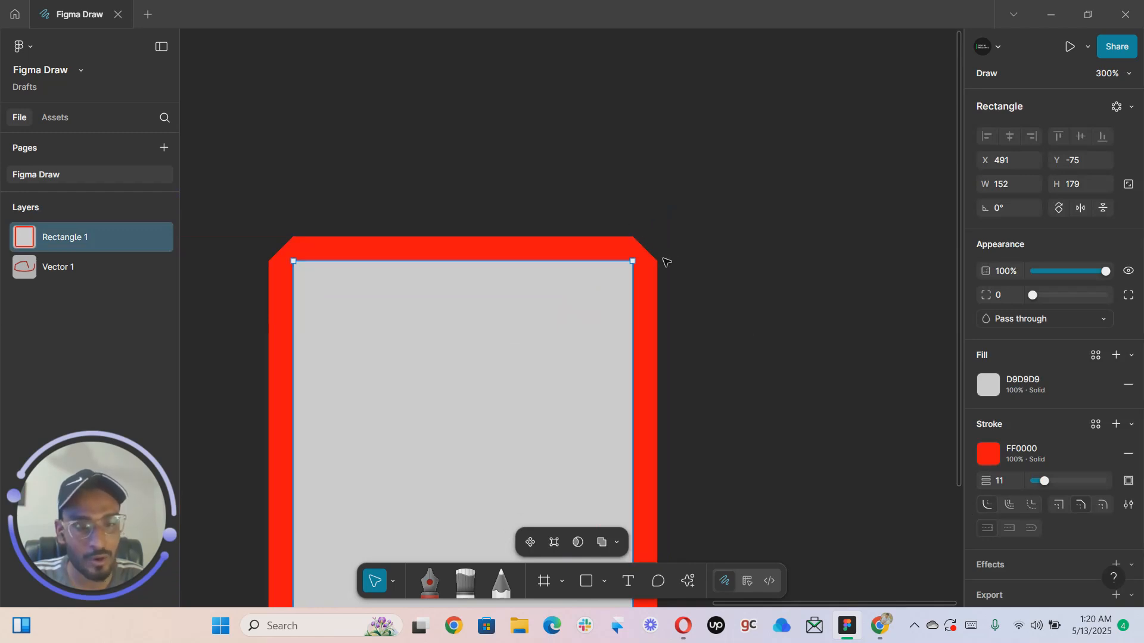
left_click(1082, 506)
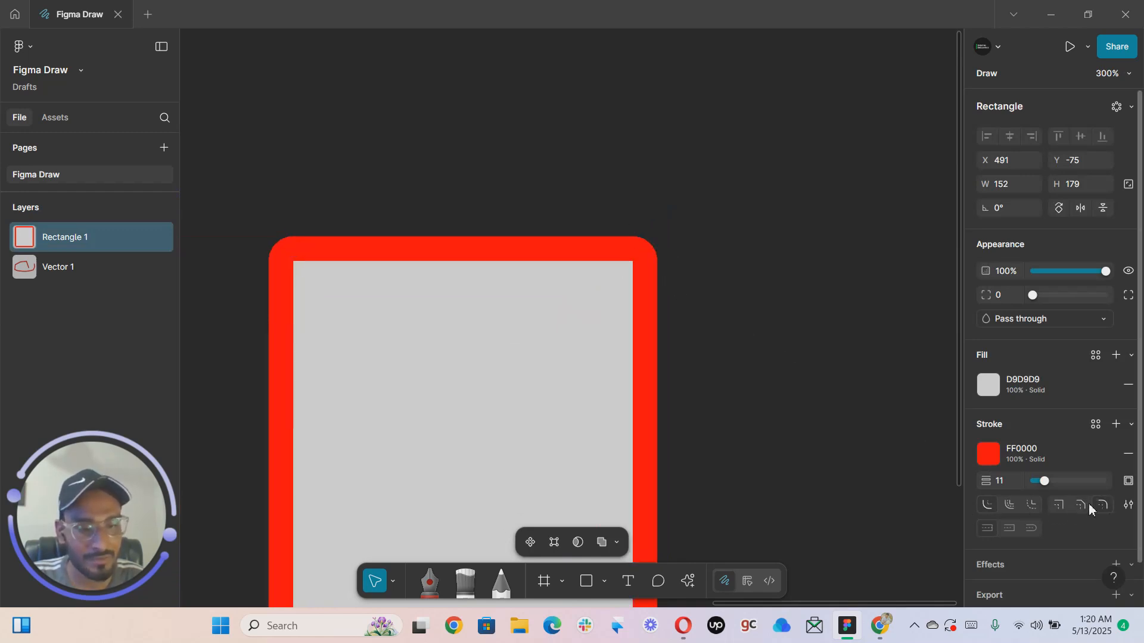
Try the Dashed style on the rectangle's stroke and return it to Solid
left_click(1128, 505)
left_click_drag(883, 480, 854, 278)
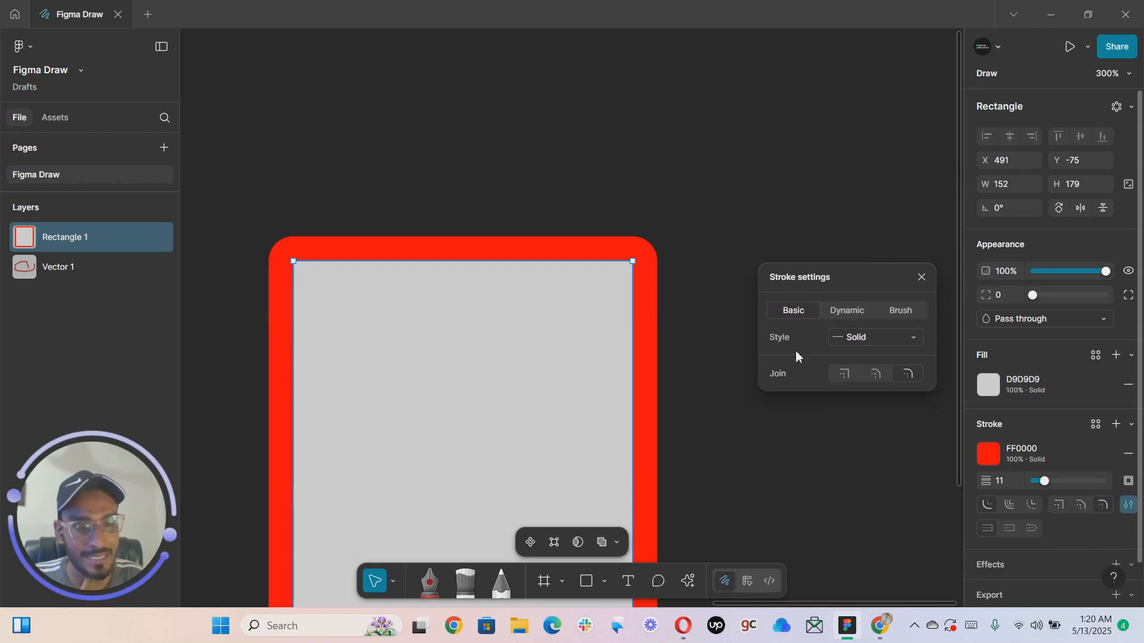
left_click(865, 338)
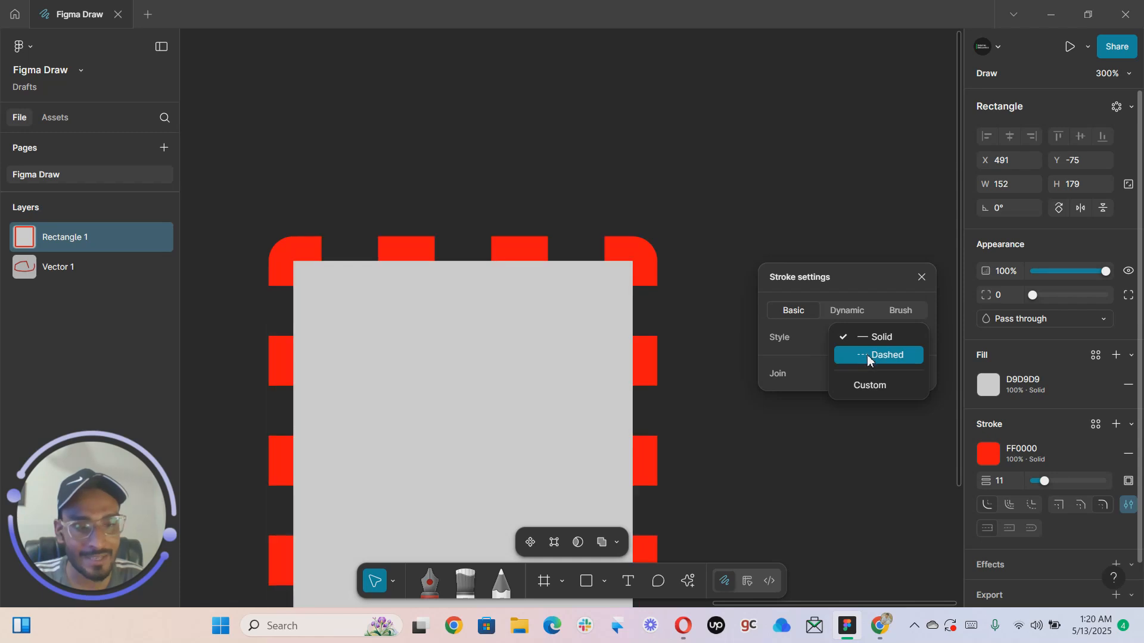
left_click(863, 356)
left_click(866, 339)
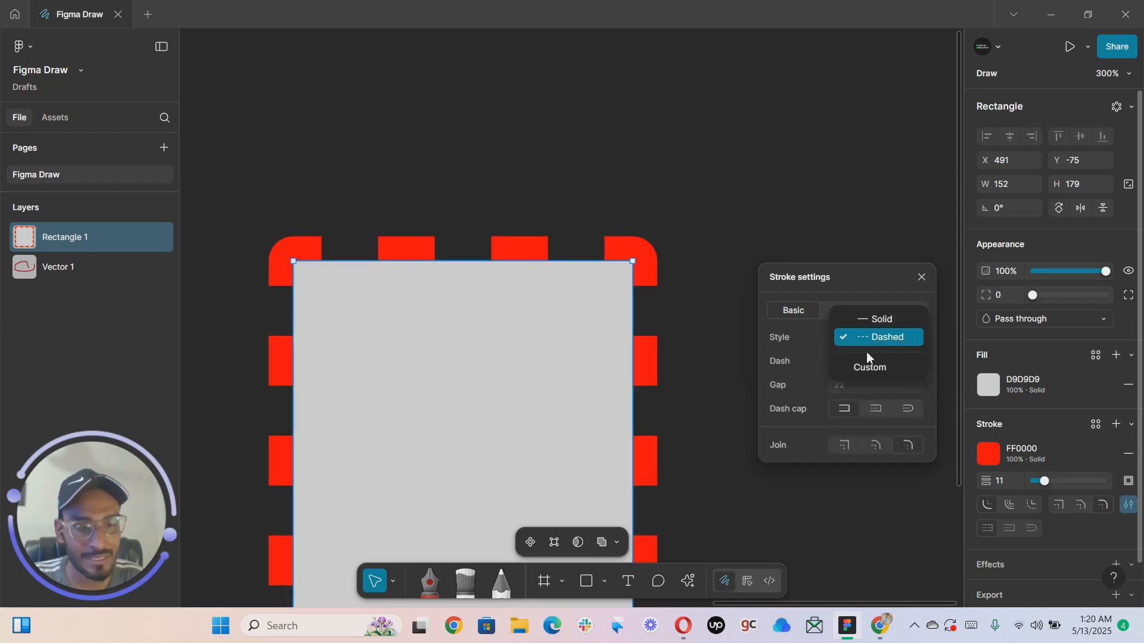
left_click(869, 321)
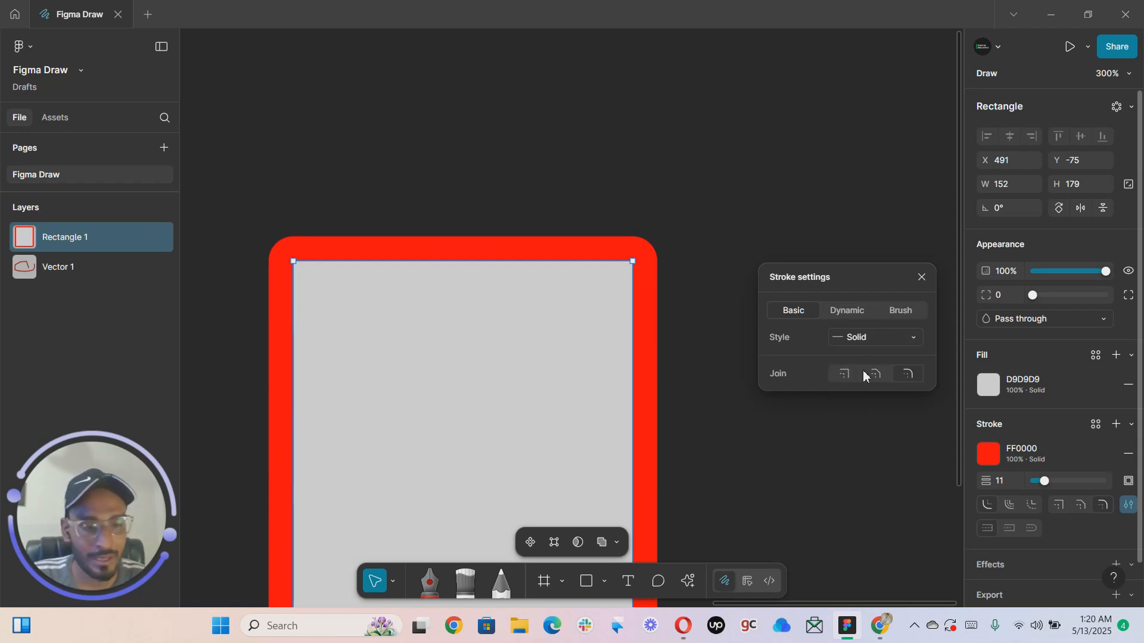
Set the end points of the dark red path's stroke to Line arrow
left_click(635, 164)
left_click_drag(554, 138, 702, 117)
scroll(656, 131, "down", 5)
left_click_drag(505, 160, 551, 153)
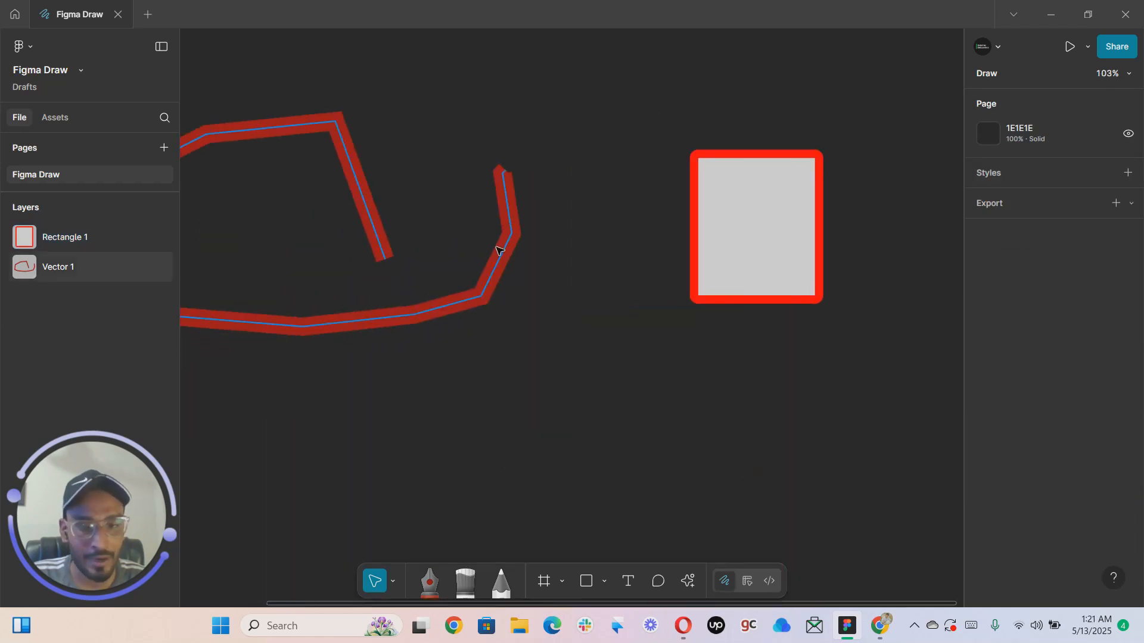
left_click(517, 254)
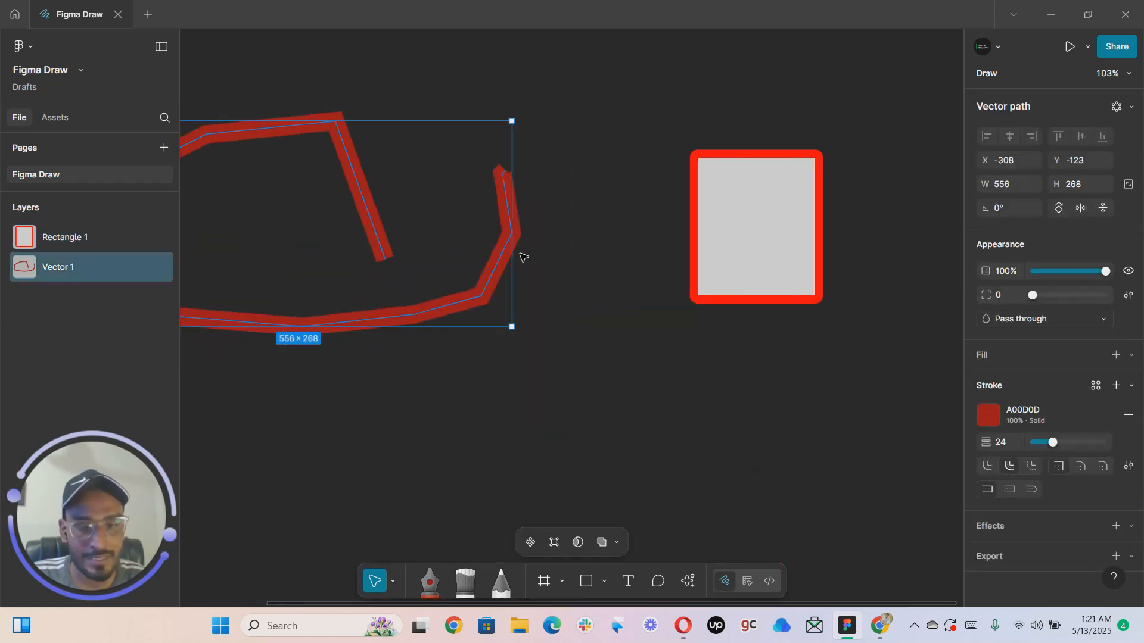
left_click(1127, 465)
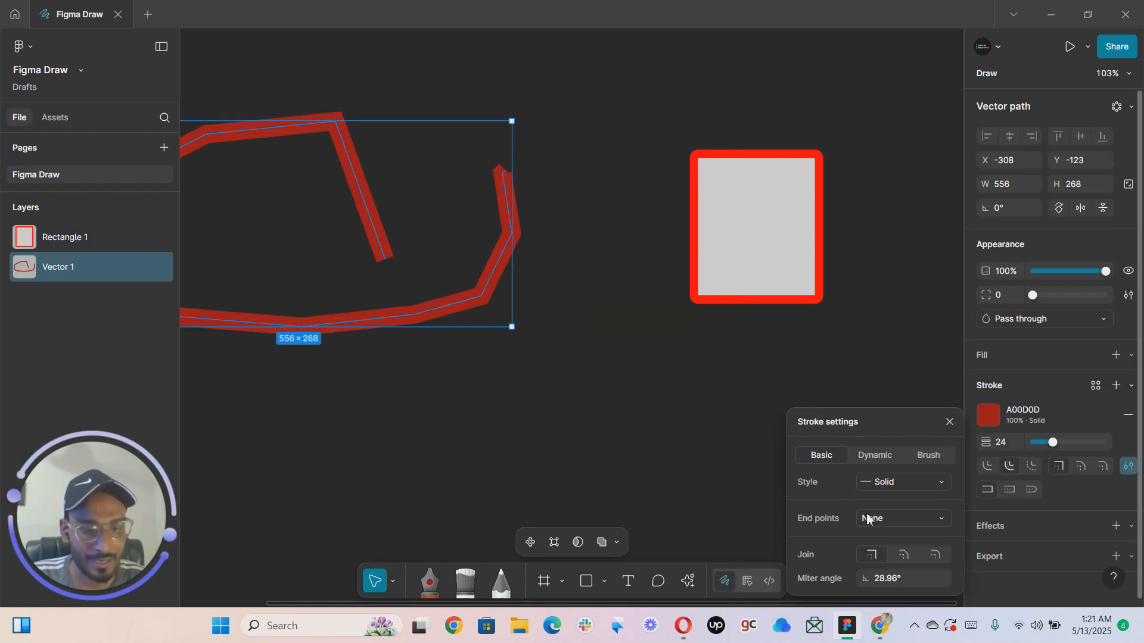
left_click(891, 527)
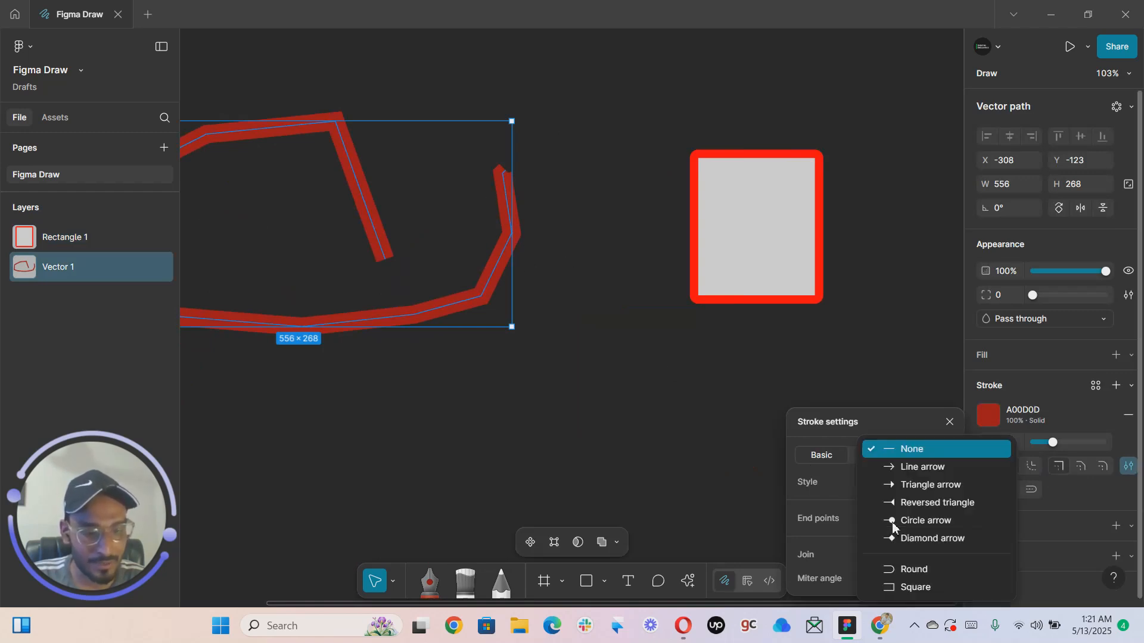
left_click(908, 473)
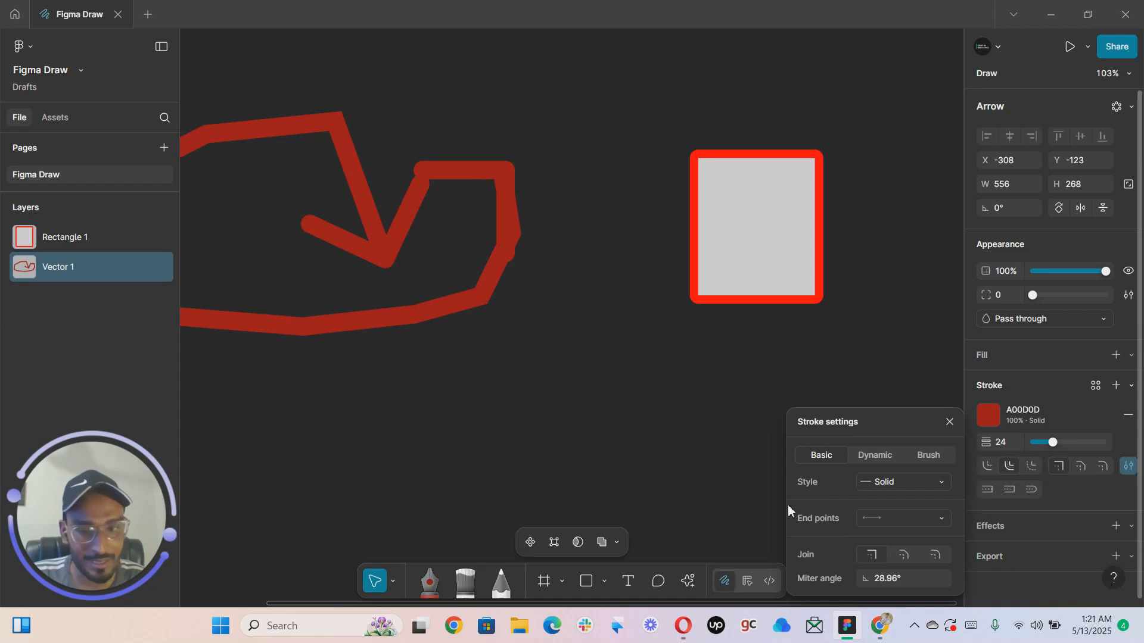
Move the dark red path closer to the rectangle and raise its arrow-tipped end point out of the loop
left_click_drag(523, 220, 618, 310)
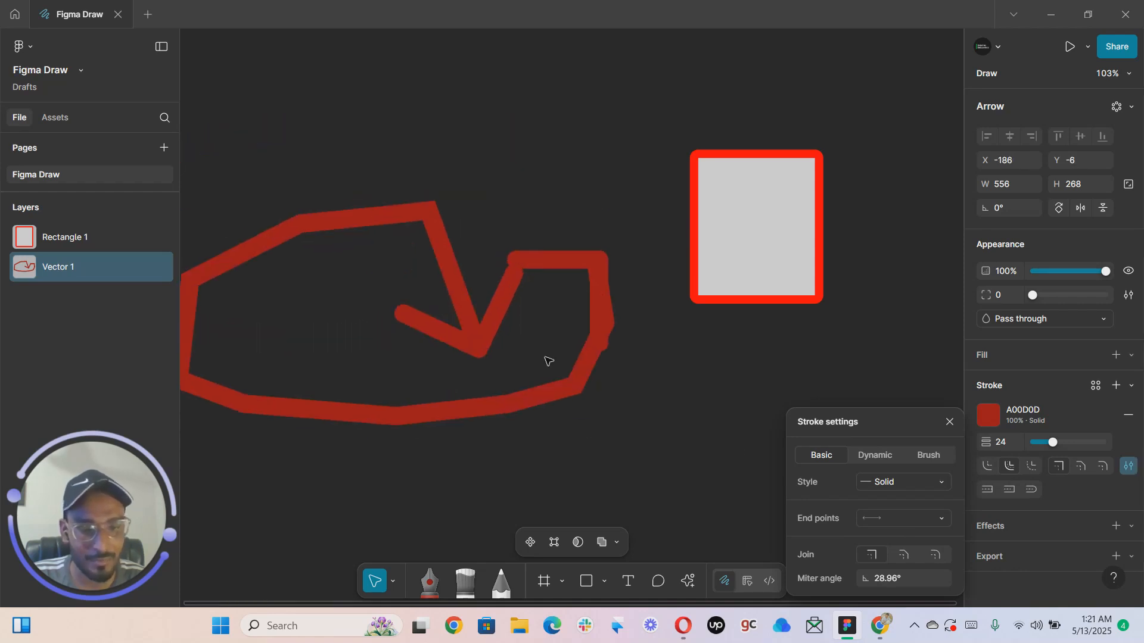
double_click(475, 348)
left_click_drag(475, 351, 507, 91)
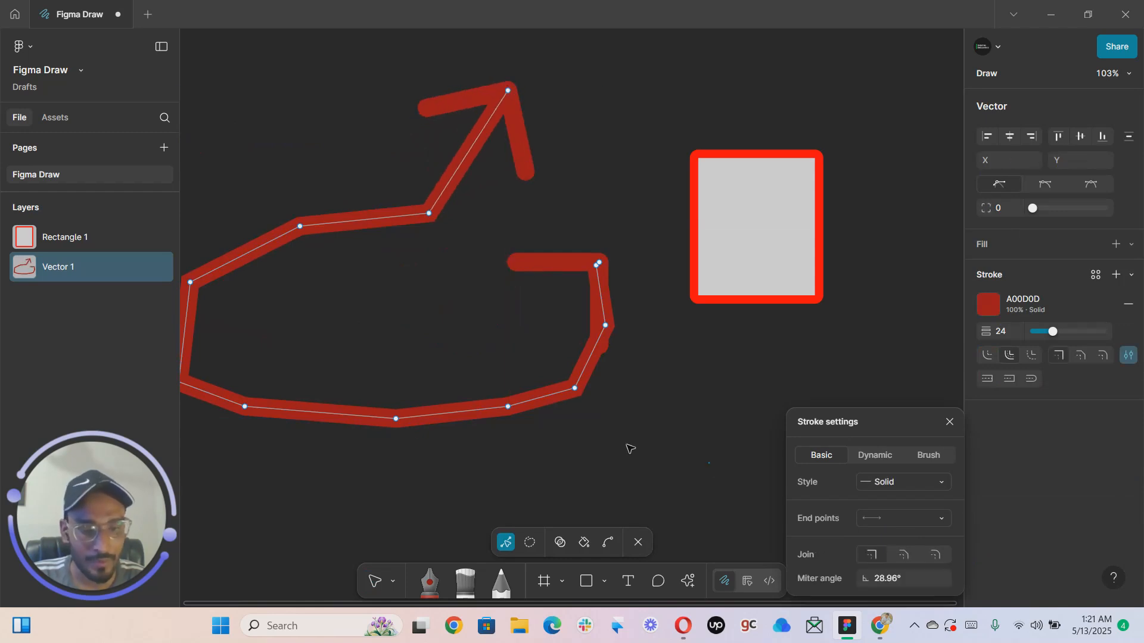
key("Escape")
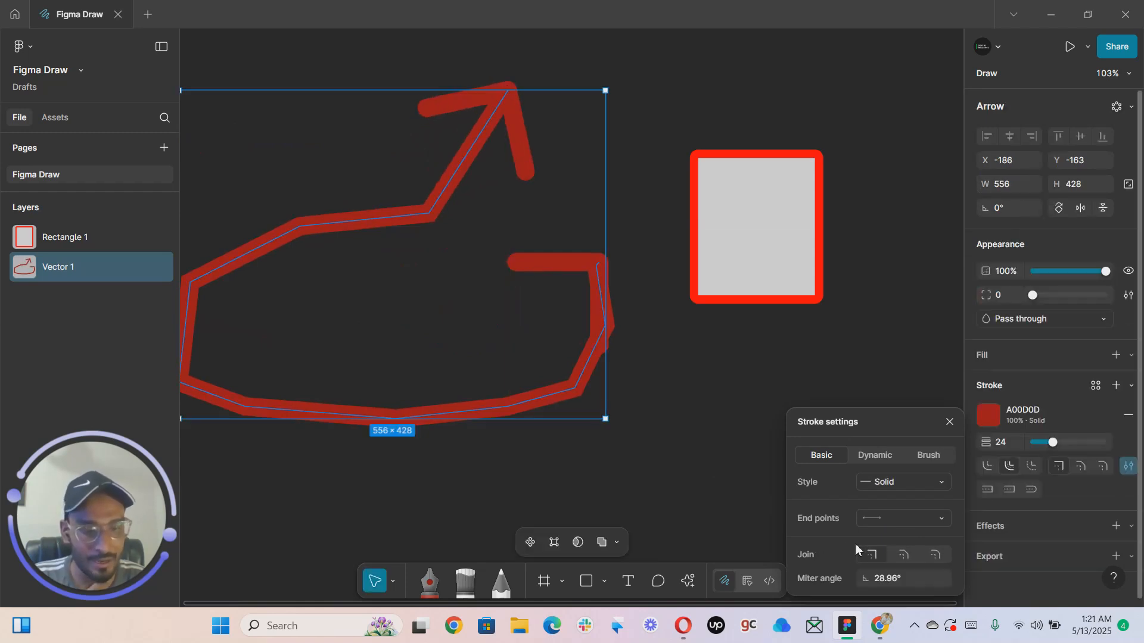
left_click(896, 485)
left_click(781, 384)
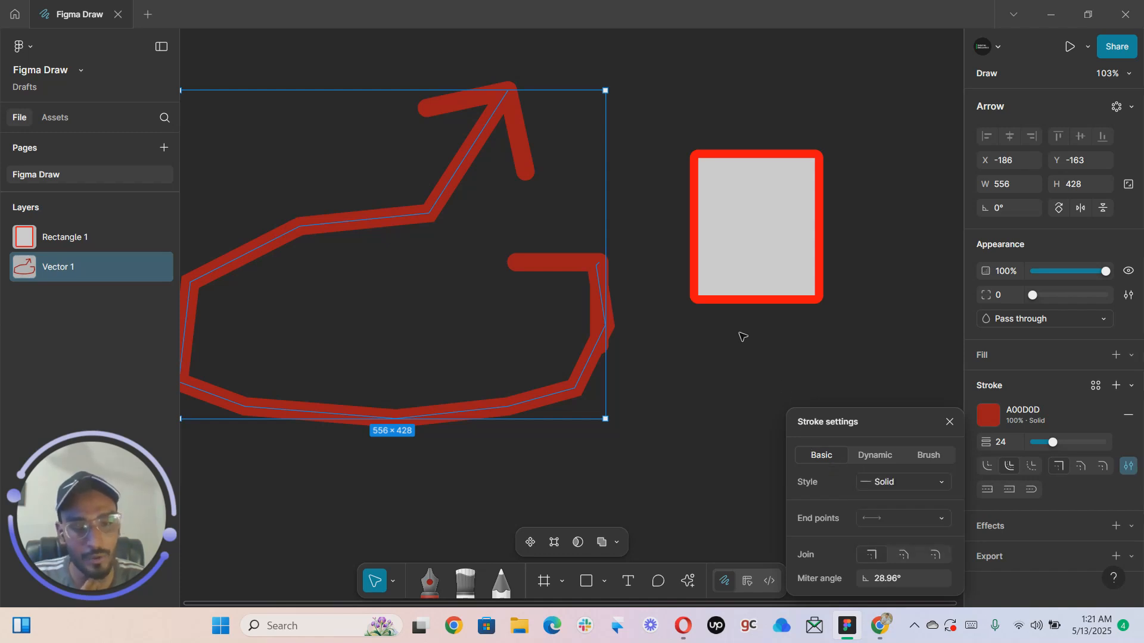
Give the rectangle a Dynamic stroke with the default frequency, wiggle and smoothing, and inspect its edges up close
left_click(778, 256)
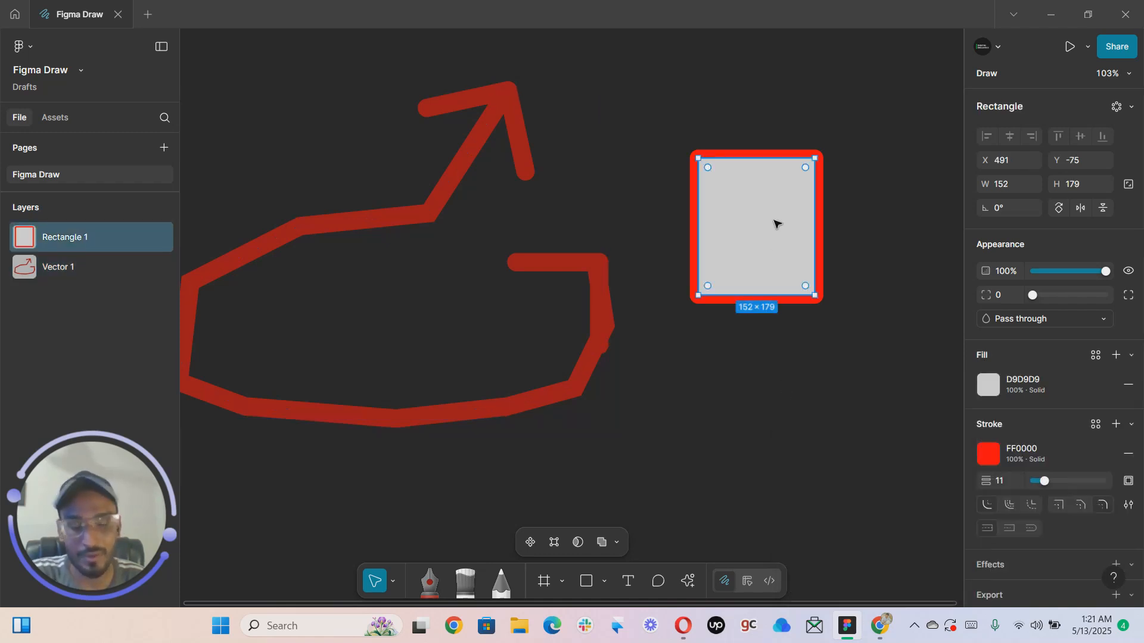
left_click(1129, 505)
mouse_move(886, 493)
left_mouse_down()
mouse_move(886, 391)
mouse_move(875, 399)
left_mouse_up()
left_click(873, 397)
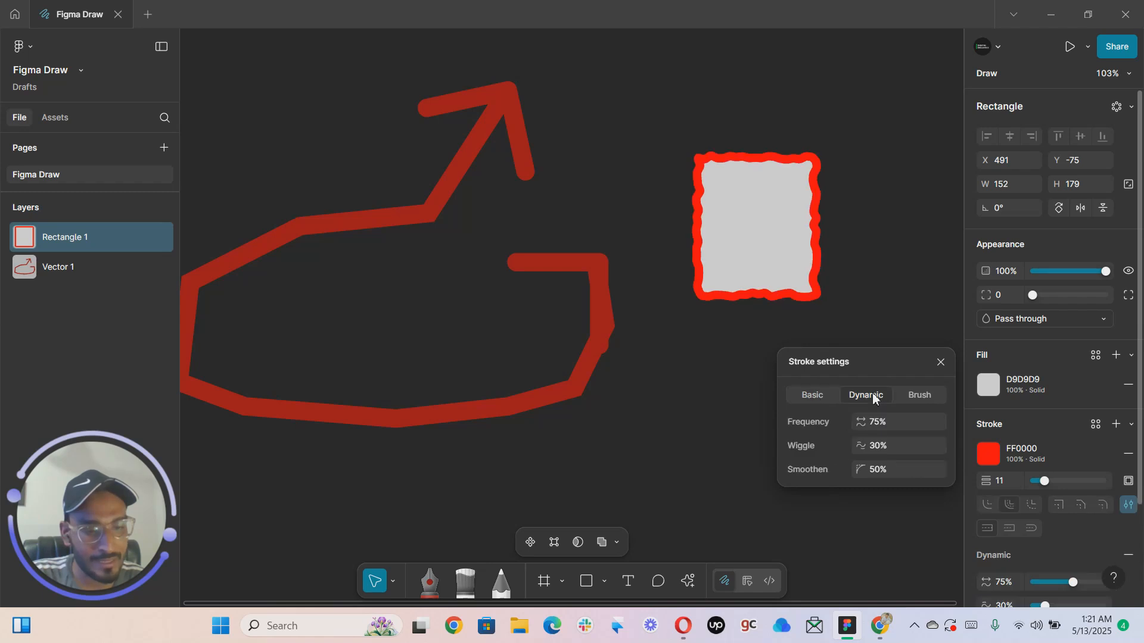
scroll(873, 262, "up", 5)
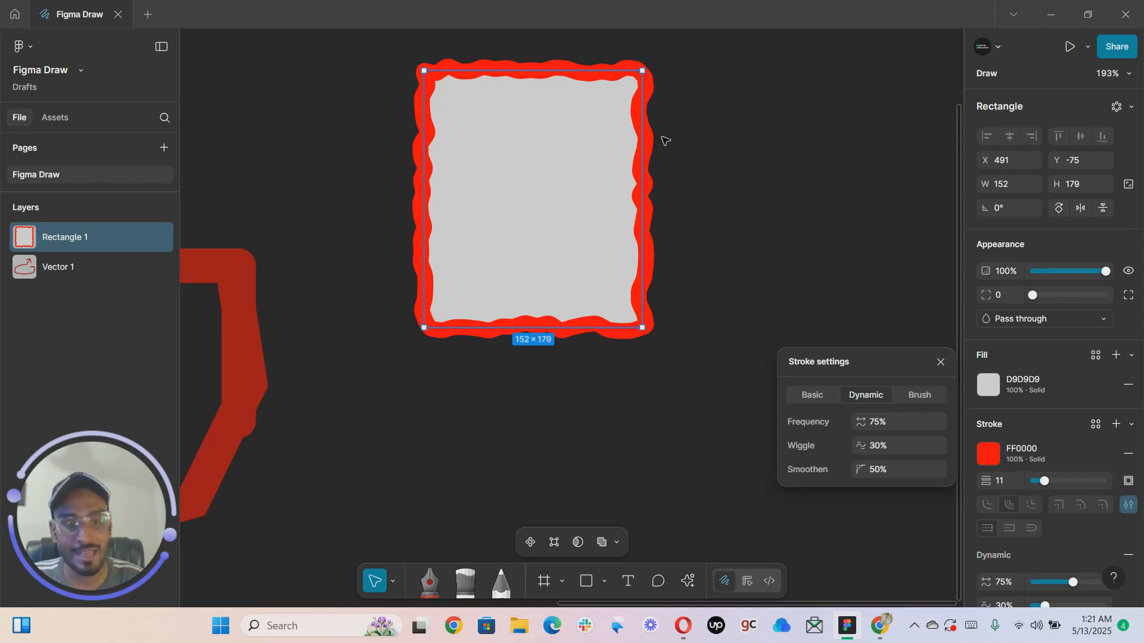
scroll(664, 140, "down", 10)
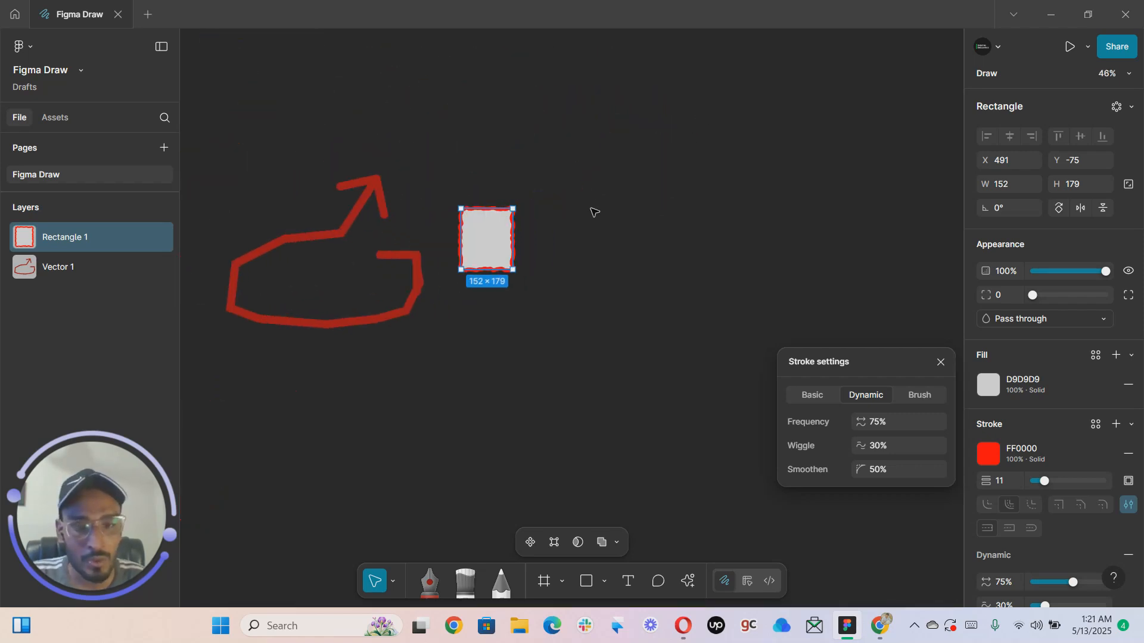
left_click(599, 206)
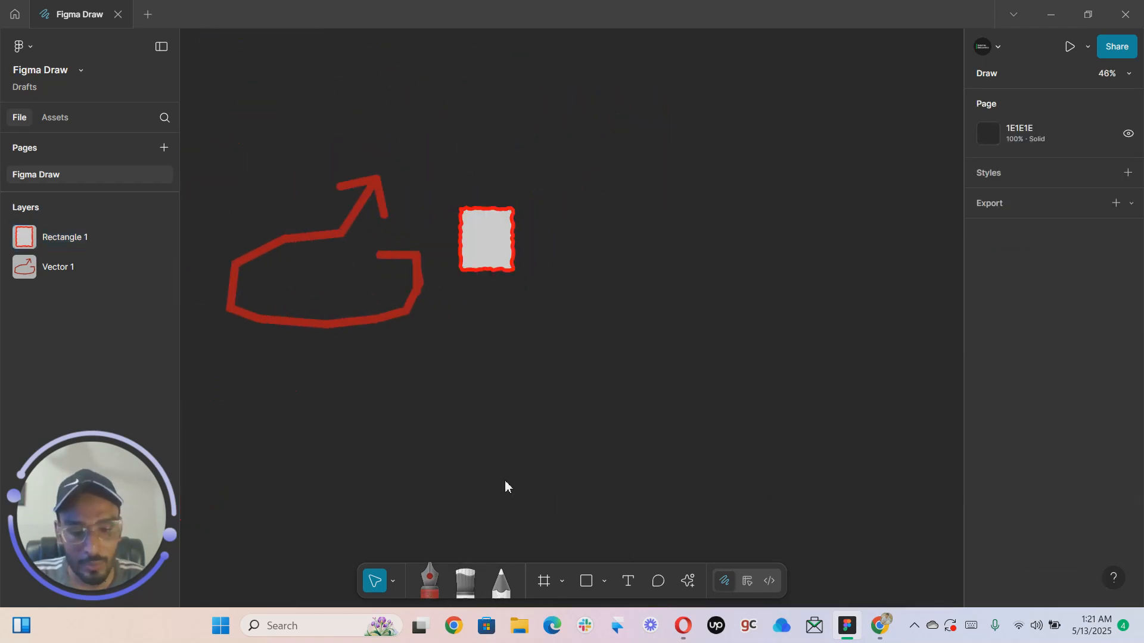
Draw an open wavy path of twelve points, about 1028 by 250, with the Pen tool beyond the rectangle
left_click(433, 591)
left_click(583, 167)
left_click(621, 142)
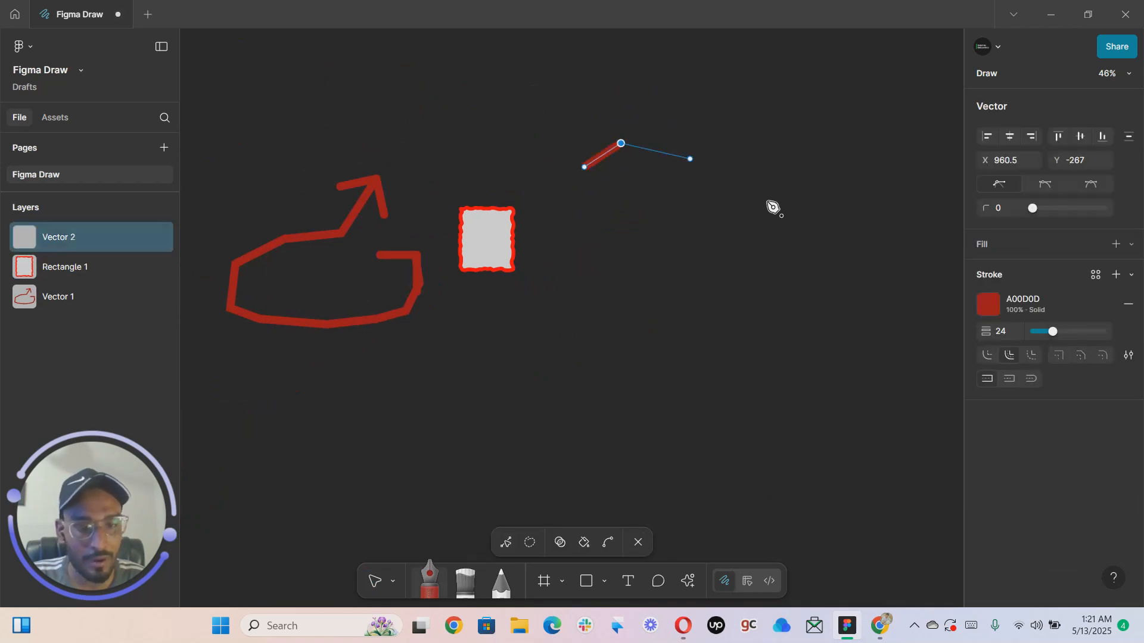
left_click(689, 159)
left_click(747, 190)
left_click(772, 203)
left_click(799, 190)
left_click(826, 167)
left_click(850, 151)
left_click(874, 150)
left_click(898, 159)
left_click(919, 180)
left_click(934, 228)
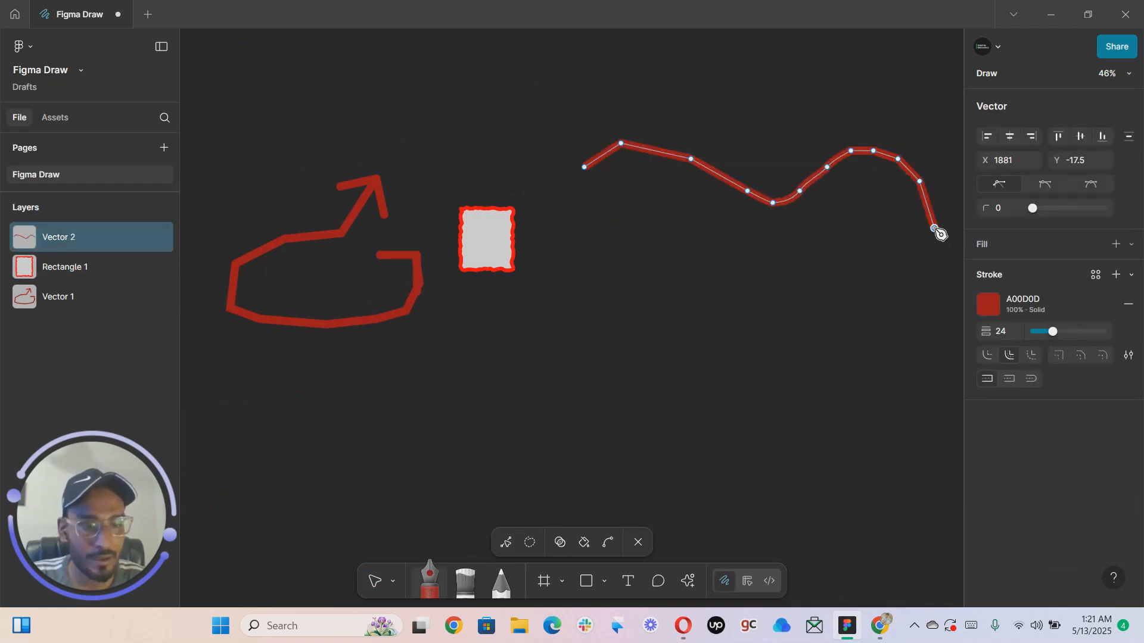
Apply a Dynamic stroke to the wavy path with an 82% wiggle and stop drawing
left_click(1128, 357)
left_click(871, 391)
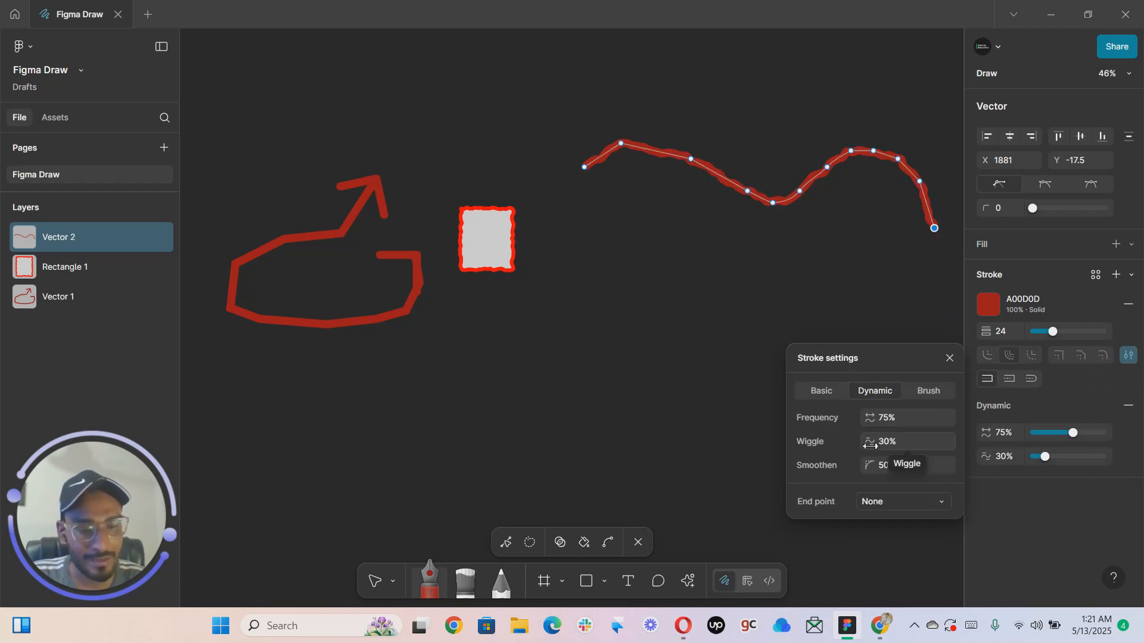
left_click_drag(869, 445, 965, 440)
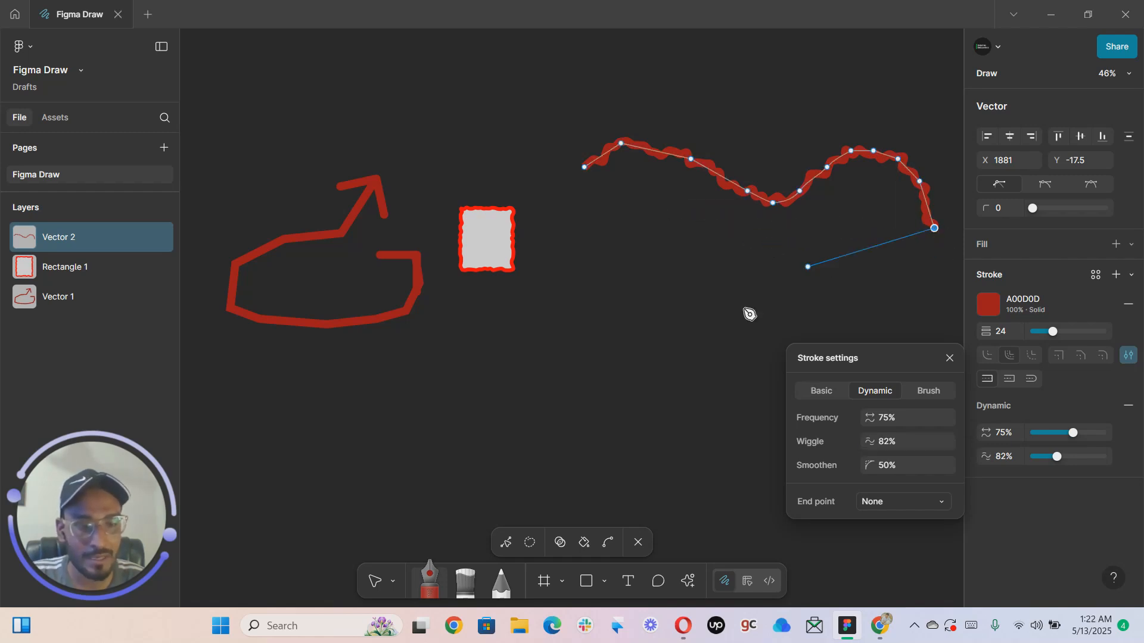
key("Escape")
Set the wavy path's Dynamic stroke frequency to 83% and its smoothing to 74%
left_click_drag(928, 250, 711, 254)
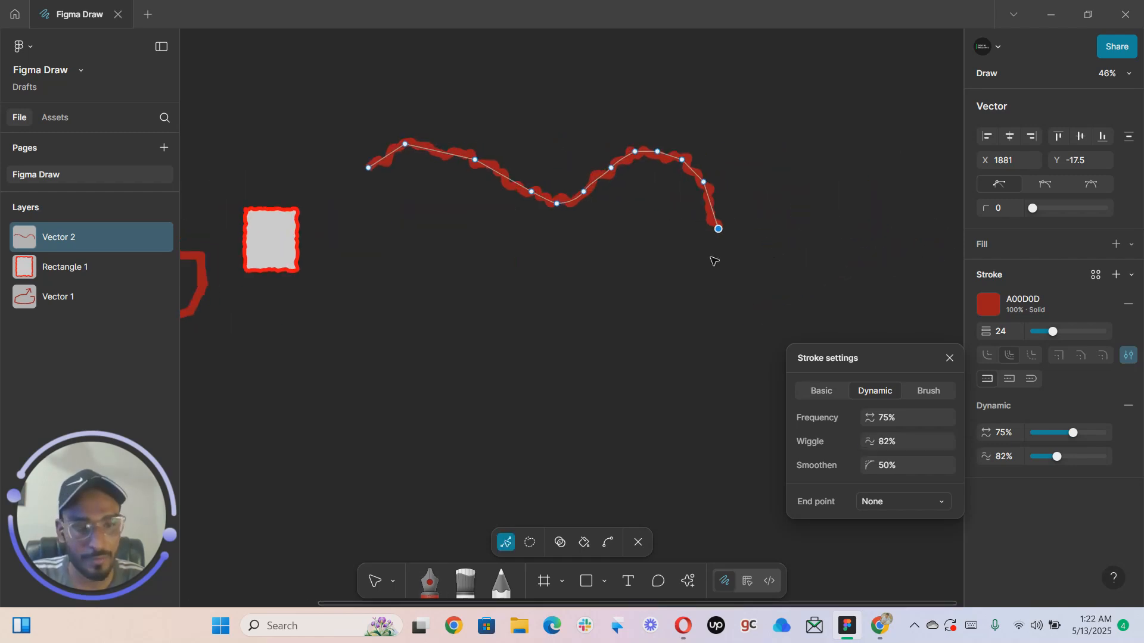
key("ctrl")
scroll(732, 263, "up", 3)
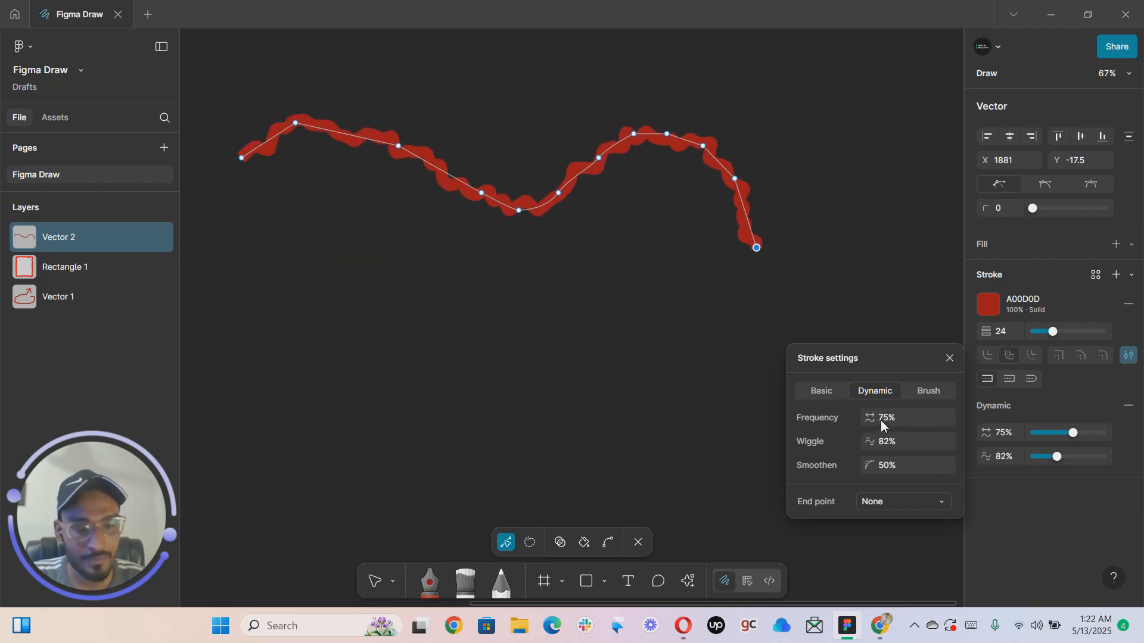
mouse_move(870, 418)
left_mouse_down()
mouse_move(938, 411)
mouse_move(864, 414)
mouse_move(885, 414)
left_mouse_up()
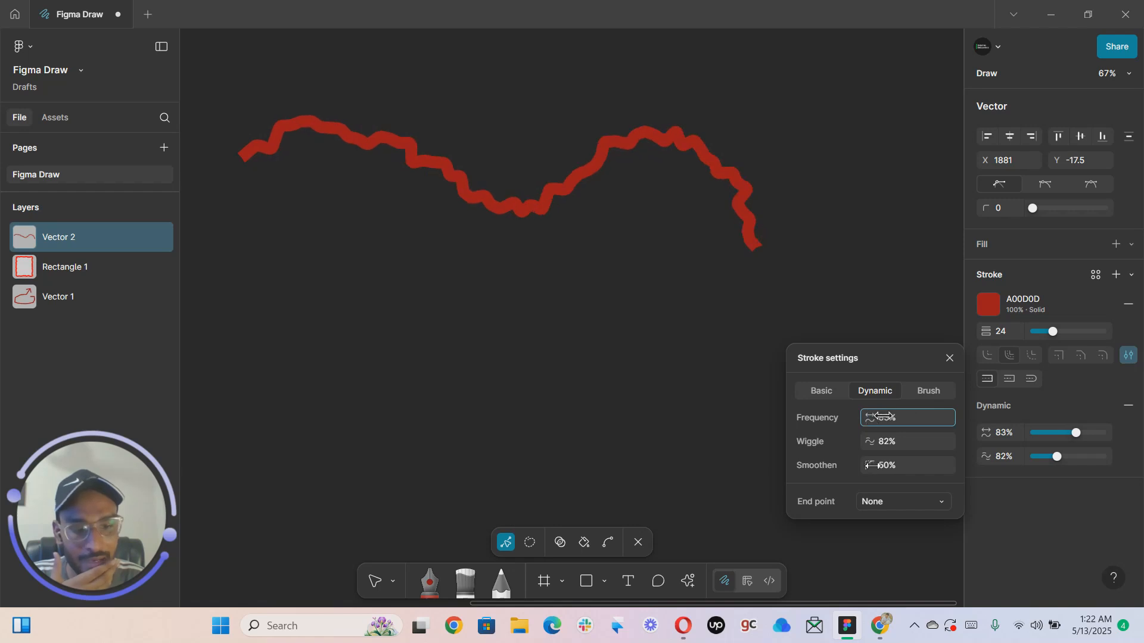
left_click_drag(868, 468, 915, 475)
Try the Diamond arrow as the wavy path's end point and return it to None
left_click(896, 507)
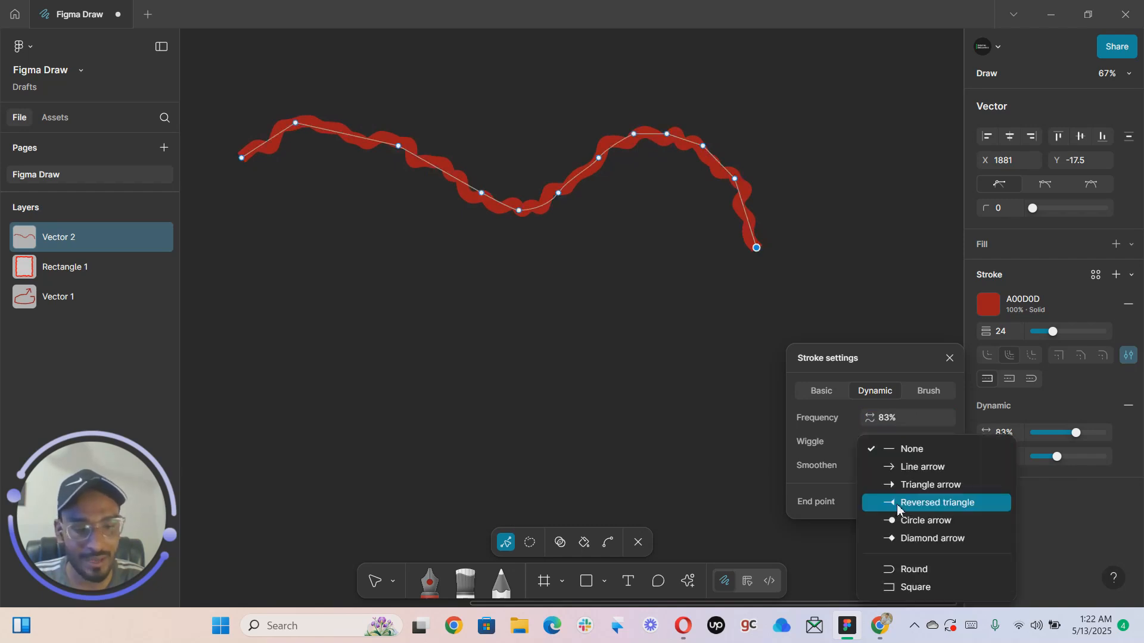
left_click(910, 548)
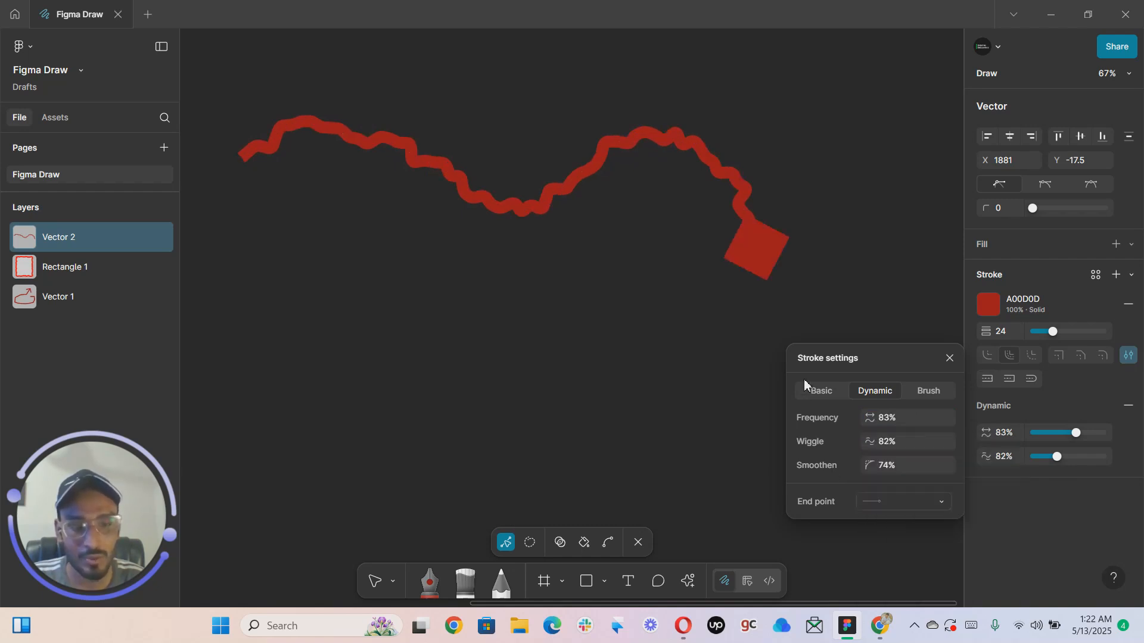
left_click(889, 502)
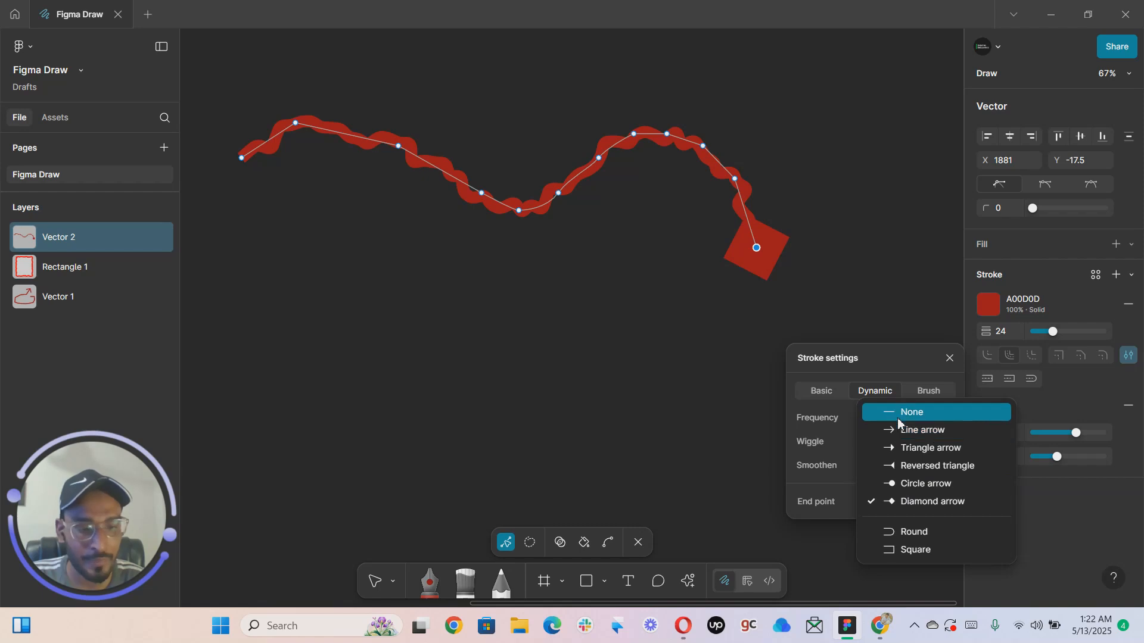
left_click(917, 411)
Try a Brush stroke on the wavy path and switch it back to Dynamic with default values
left_click(928, 395)
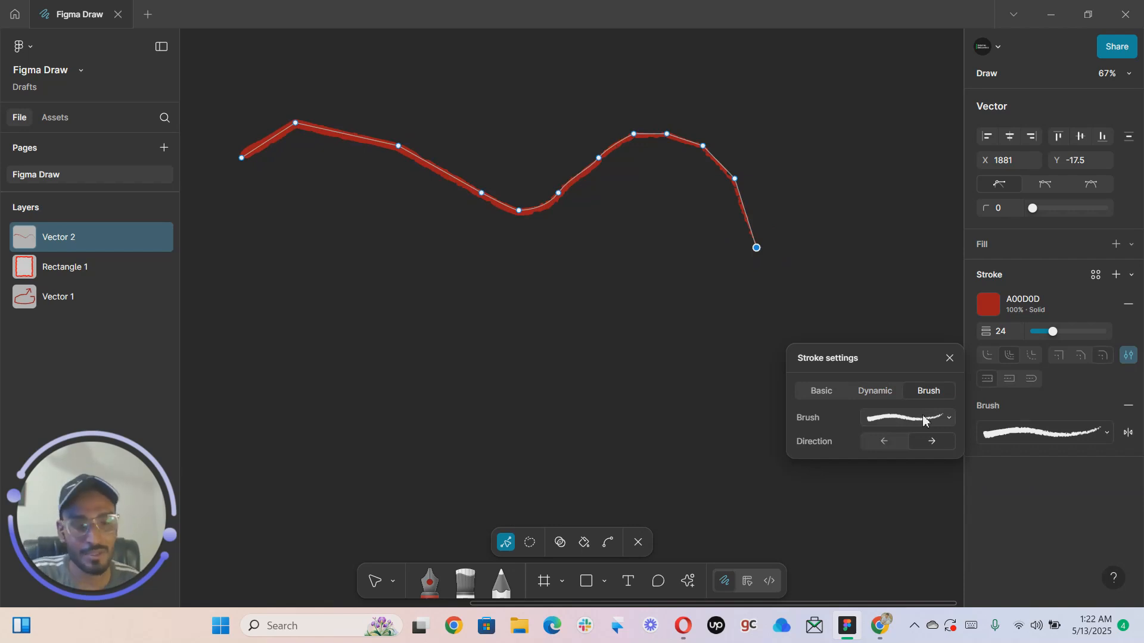
left_click(869, 390)
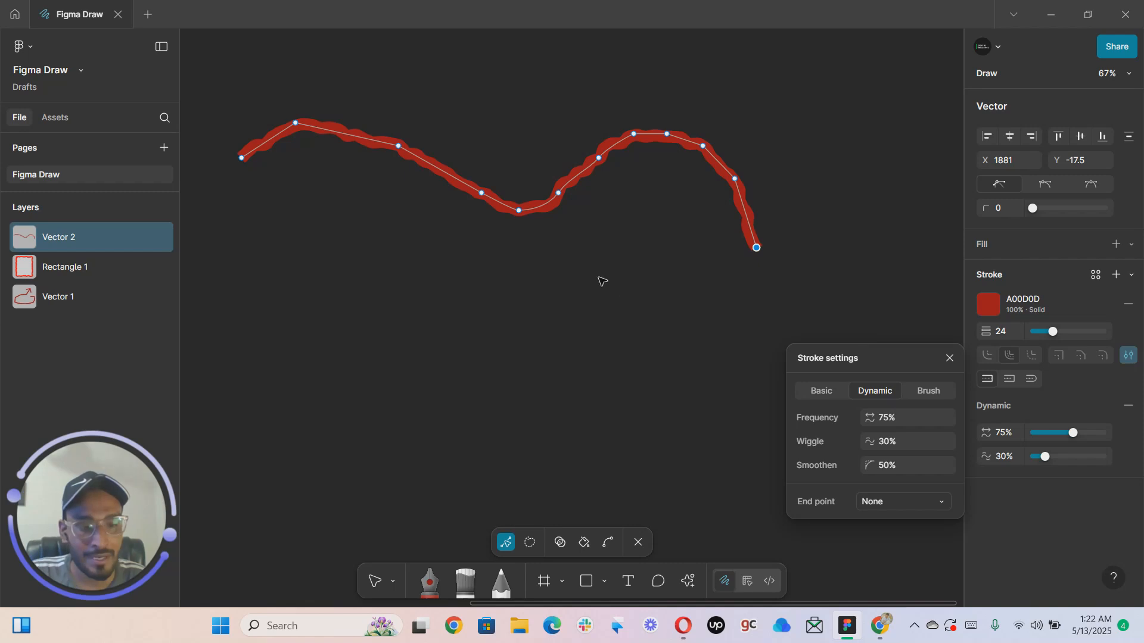
left_click(521, 195)
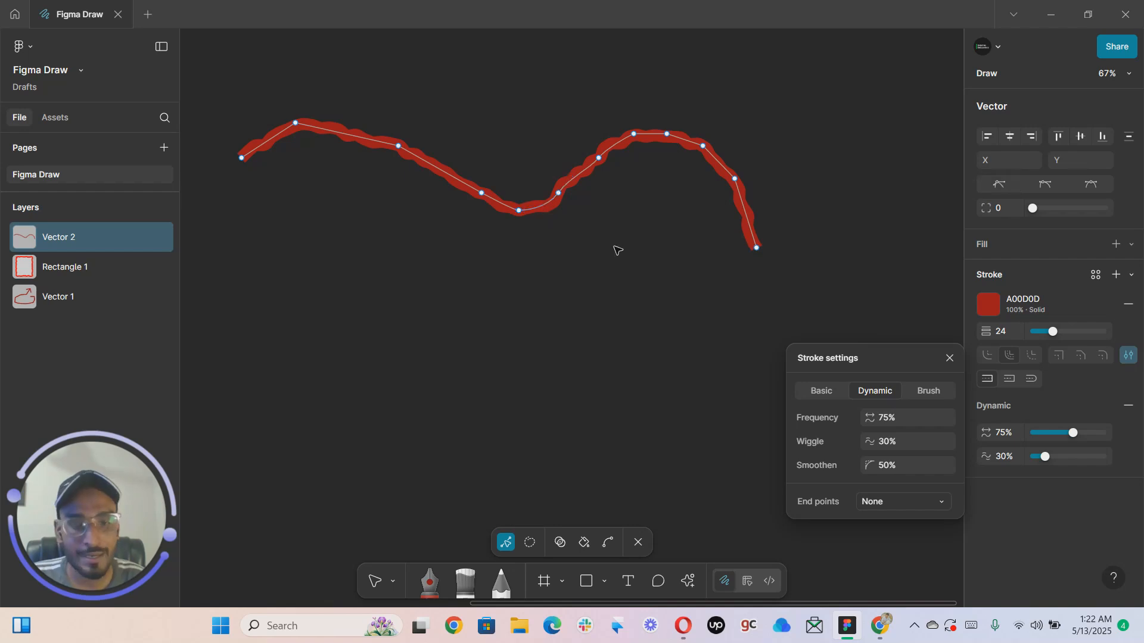
Leave vector editing and flatten the wavy path
key("Escape")
key("Escape")
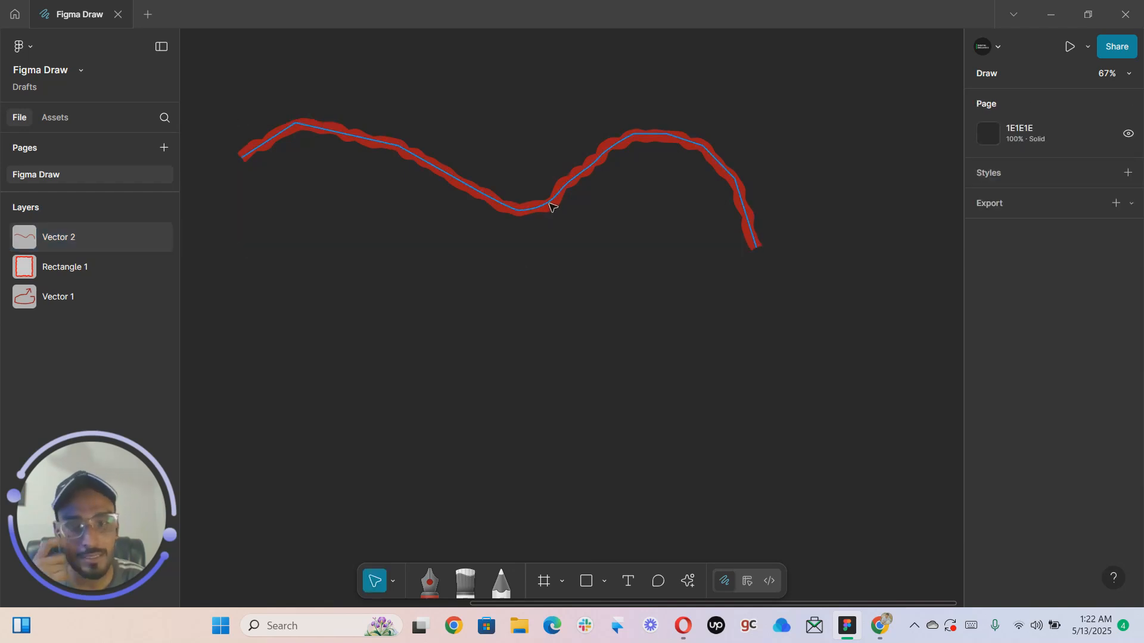
right_click(549, 206)
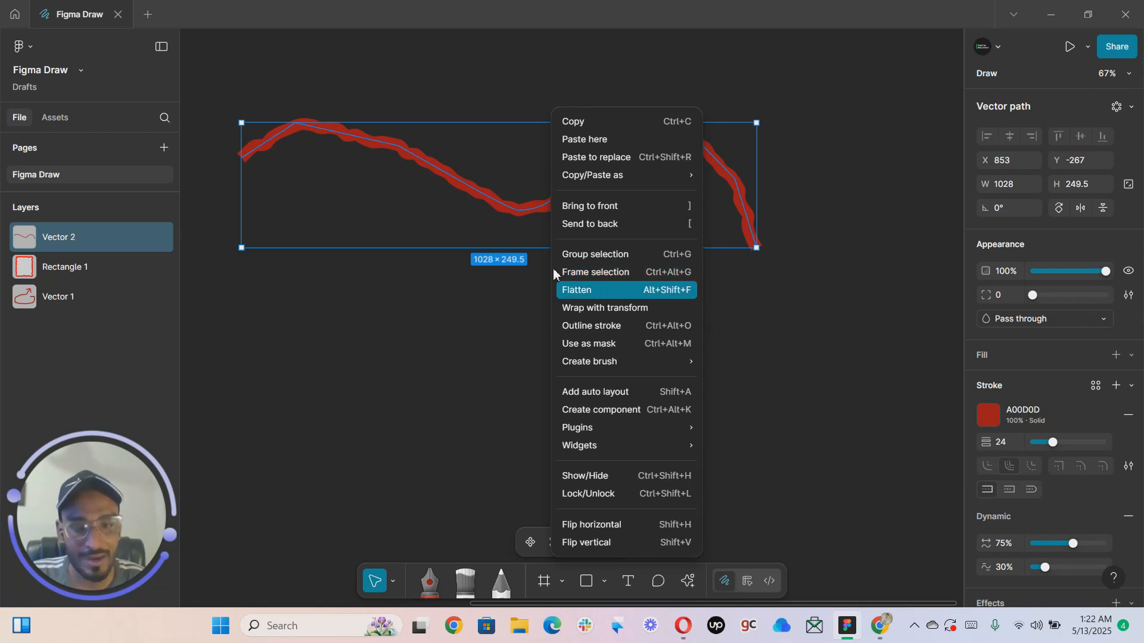
left_click(598, 290)
Switch the flattened path's stroke to the Heist brush, try the reversed direction and restore the forward one
left_click(1128, 467)
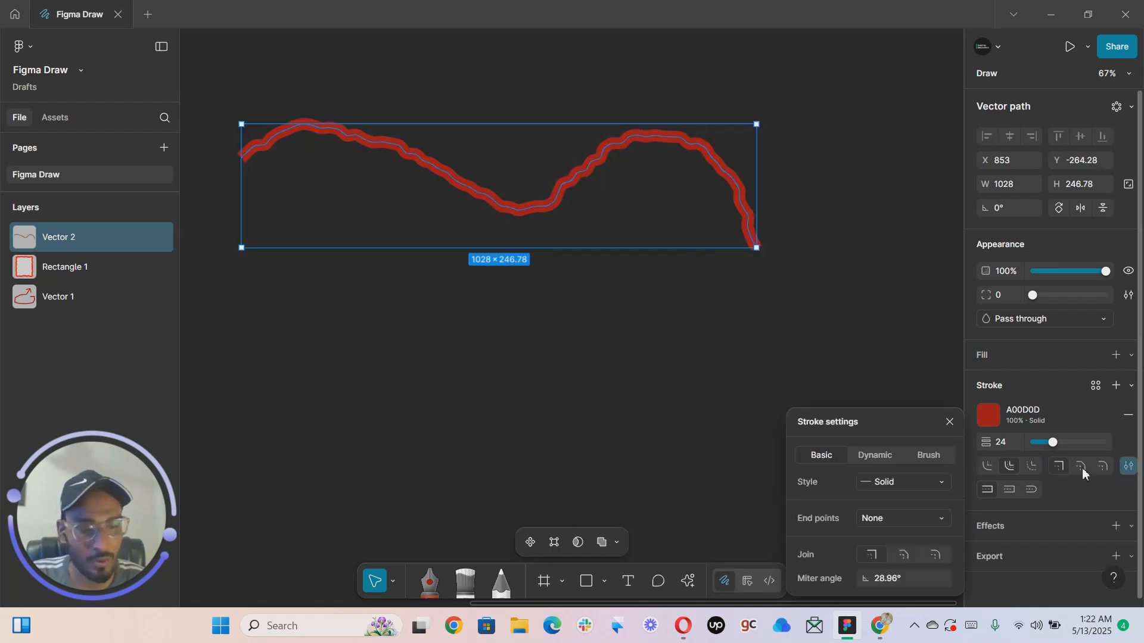
left_click(922, 456)
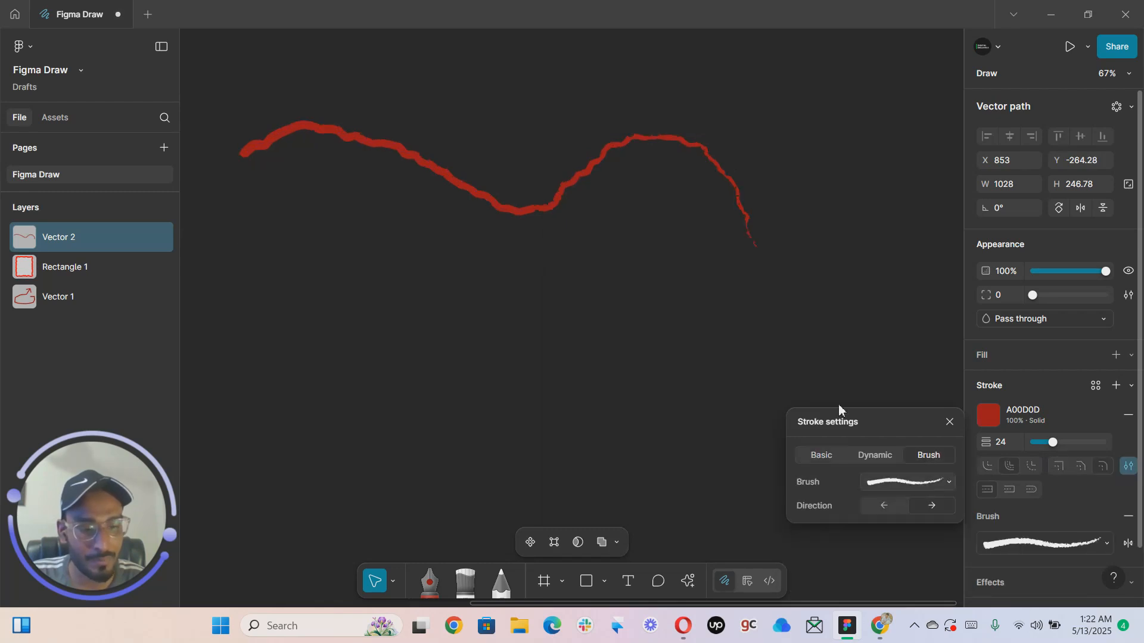
left_click(883, 510)
left_click(923, 506)
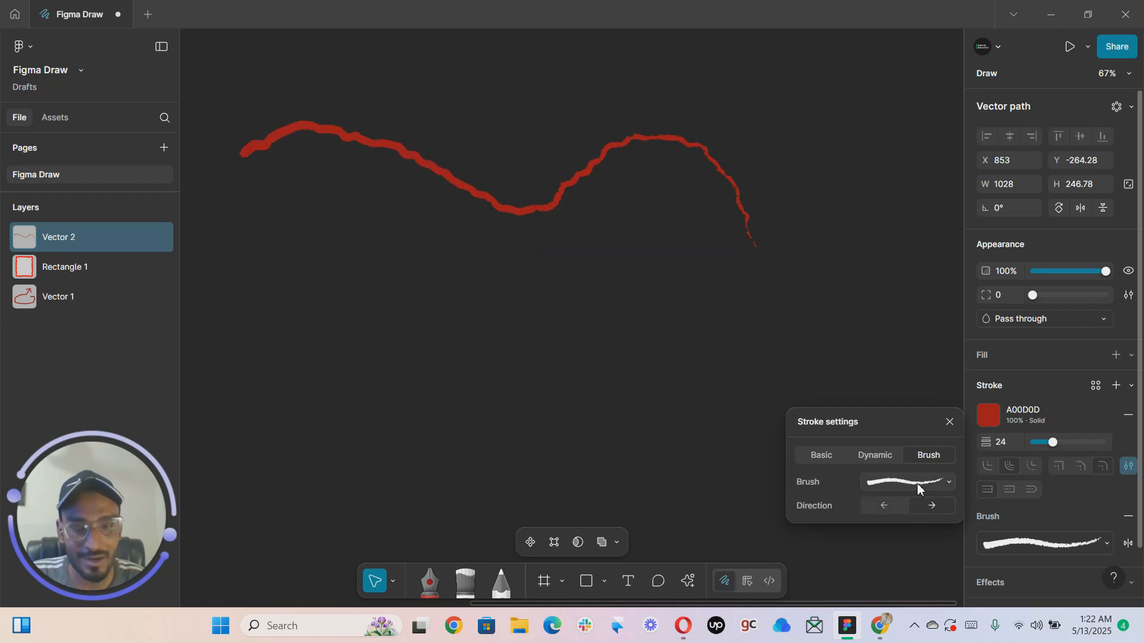
Try the Spaghetti Western brush and the Melodrama brush on the flattened path's stroke
left_click(919, 483)
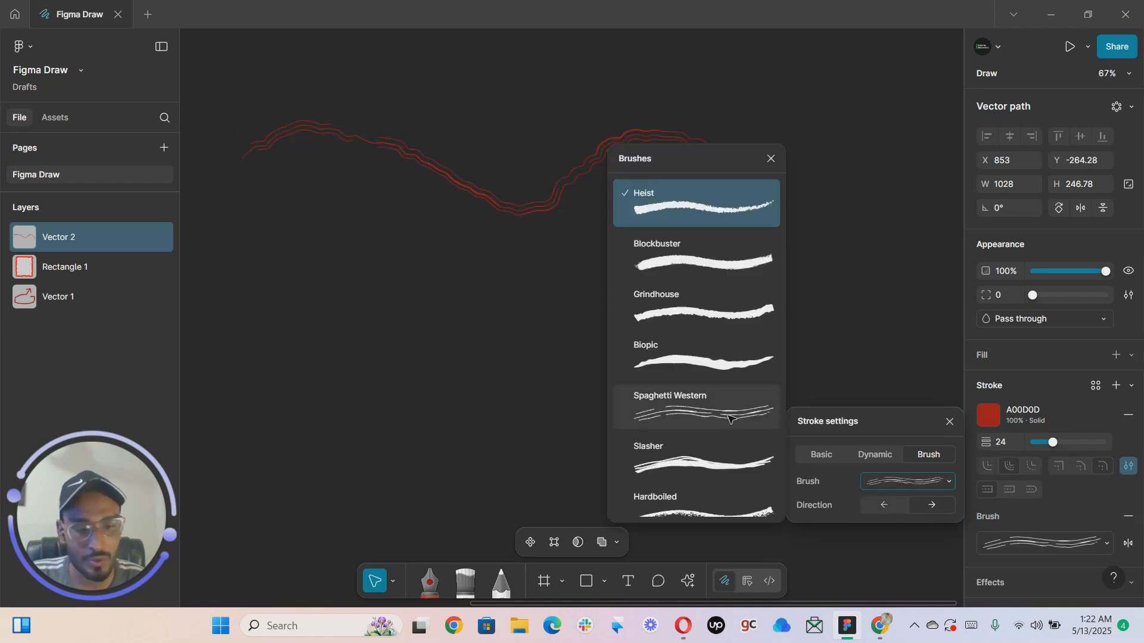
left_click(733, 420)
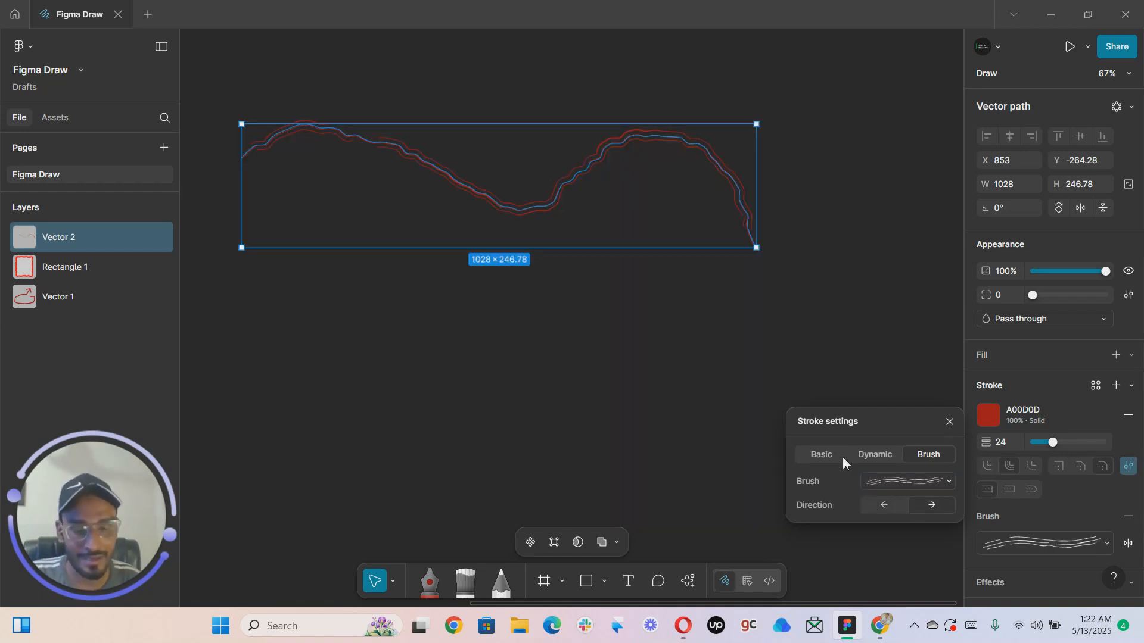
left_click(872, 481)
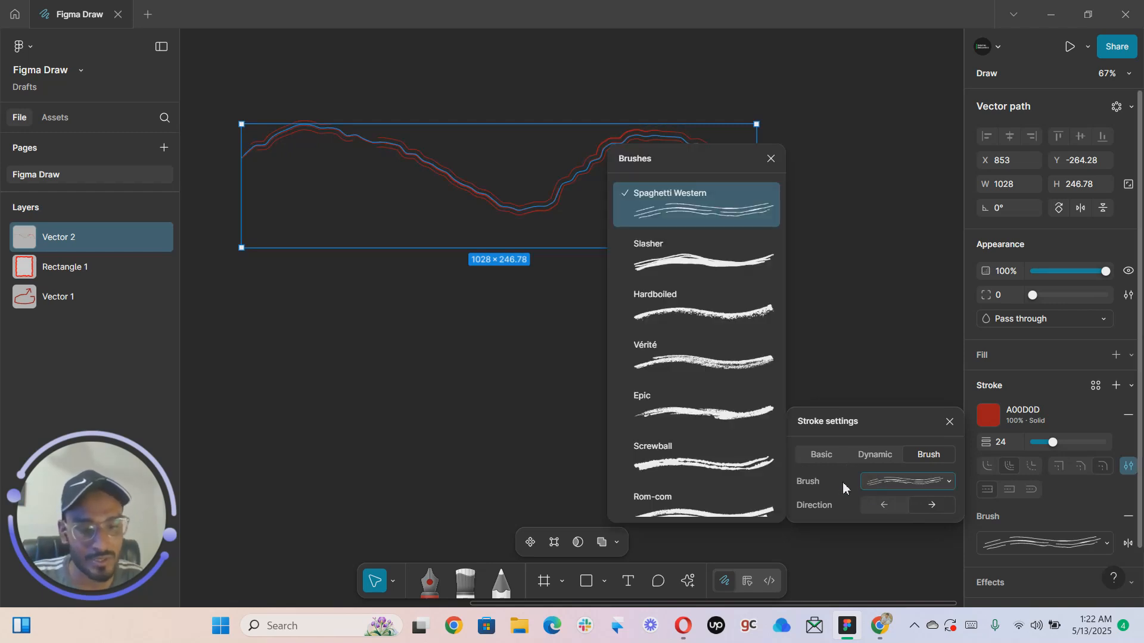
scroll(655, 417, "down", 3)
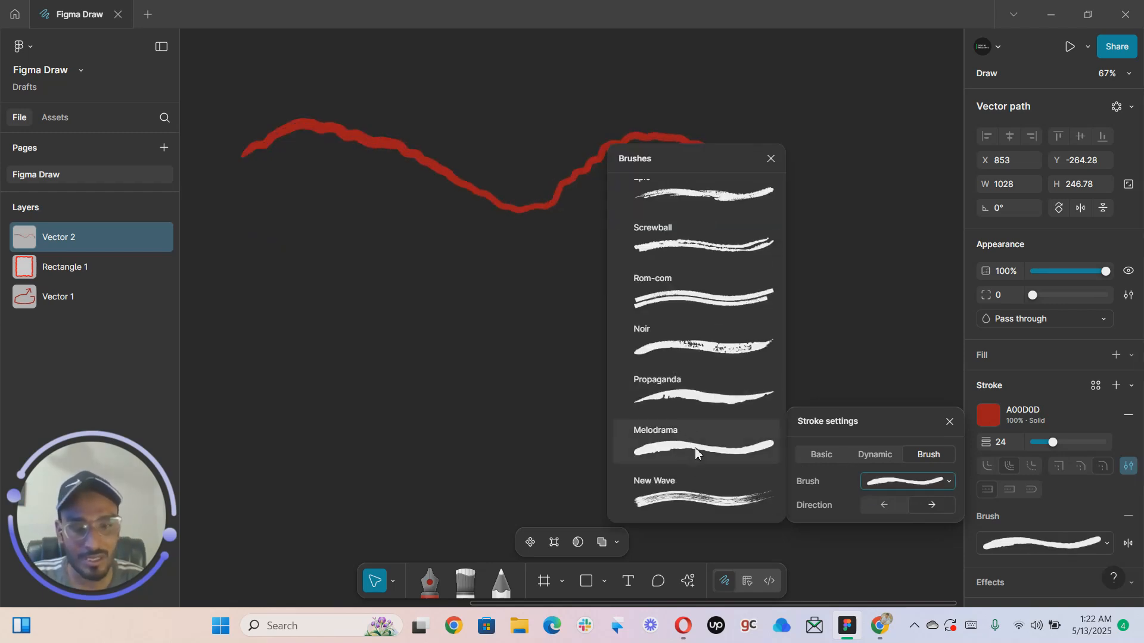
left_click(694, 448)
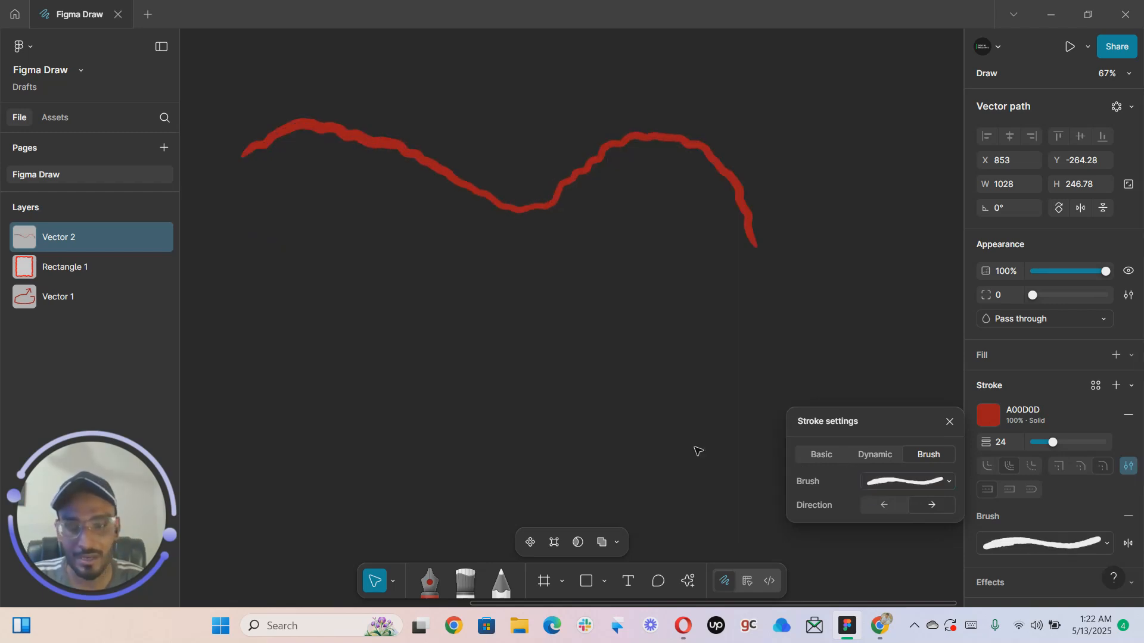
Switch the flattened path's stroke to Dynamic with a 34% wiggle and give it round end caps after trying square ones
left_click(888, 458)
mouse_move(871, 503)
left_mouse_down()
mouse_move(1069, 507)
mouse_move(876, 504)
left_mouse_up()
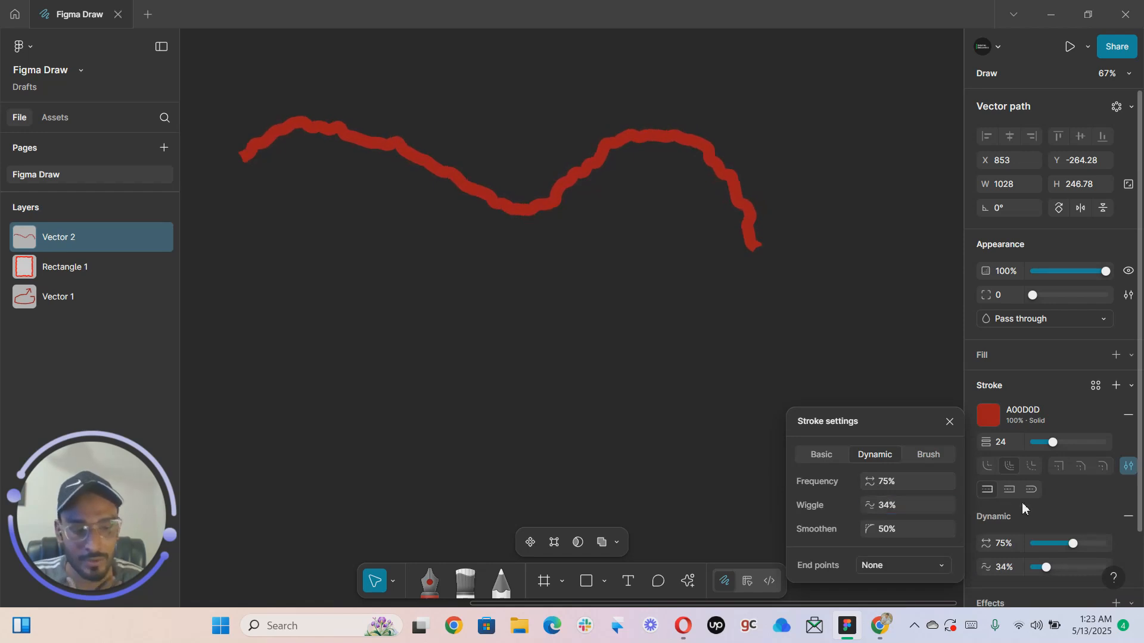
scroll(1013, 498, "down", 2)
left_click(1007, 419)
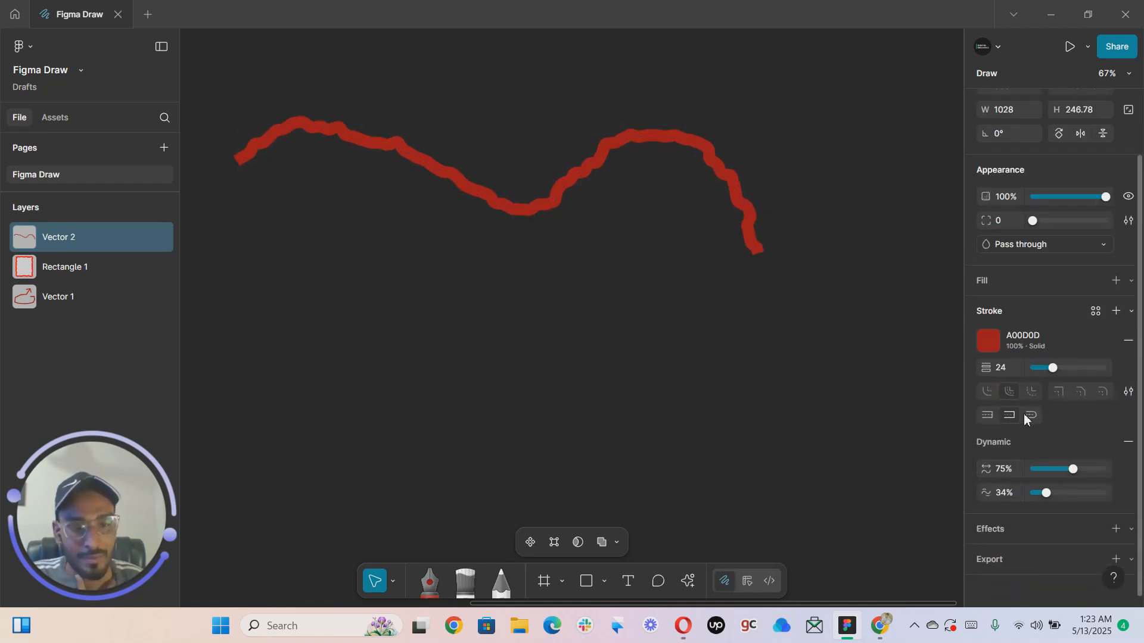
left_click(1026, 413)
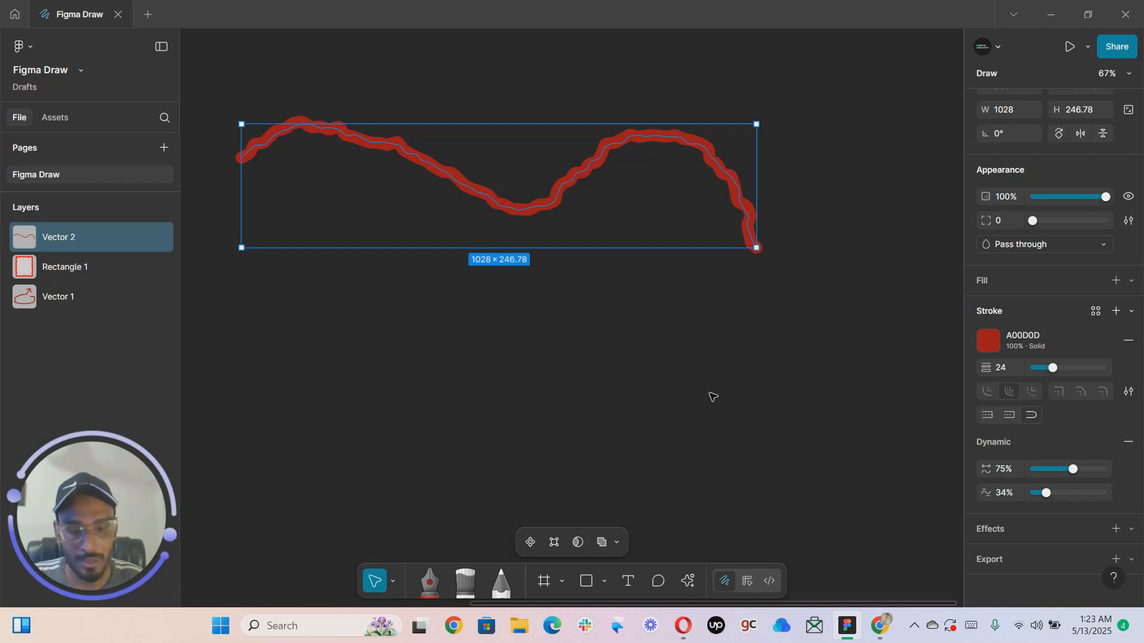
Clear the canvas by deleting both vector paths and the rectangle
left_click(648, 368)
scroll(652, 366, "down", 2)
scroll(654, 366, "down", 5)
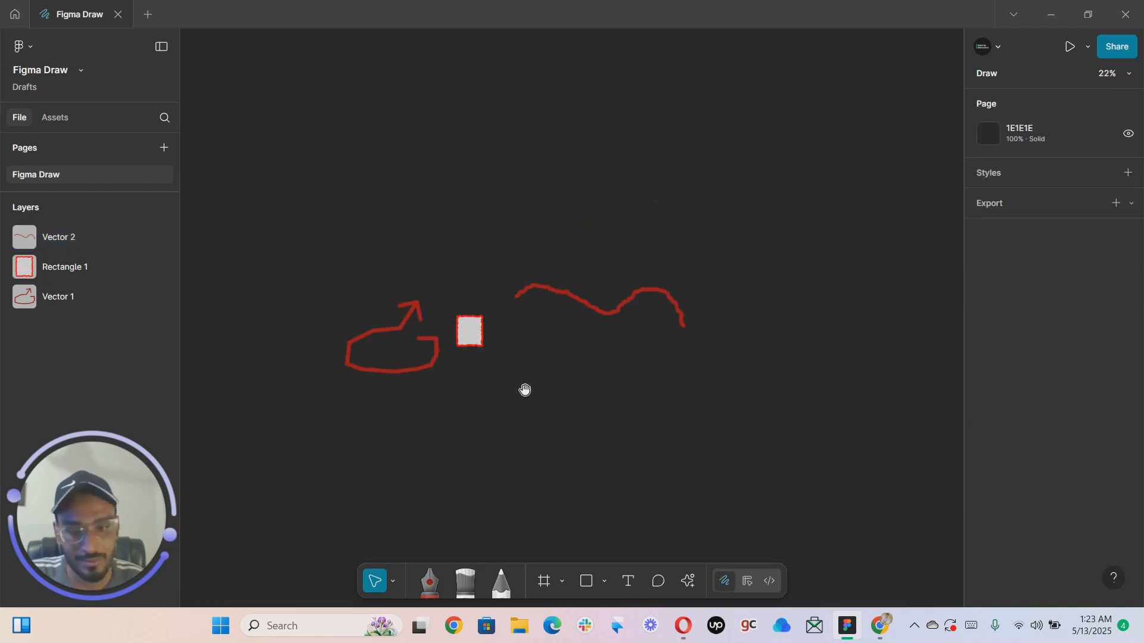
scroll(488, 334, "down", 2)
left_click_drag(344, 185, 765, 414)
key("Delete")
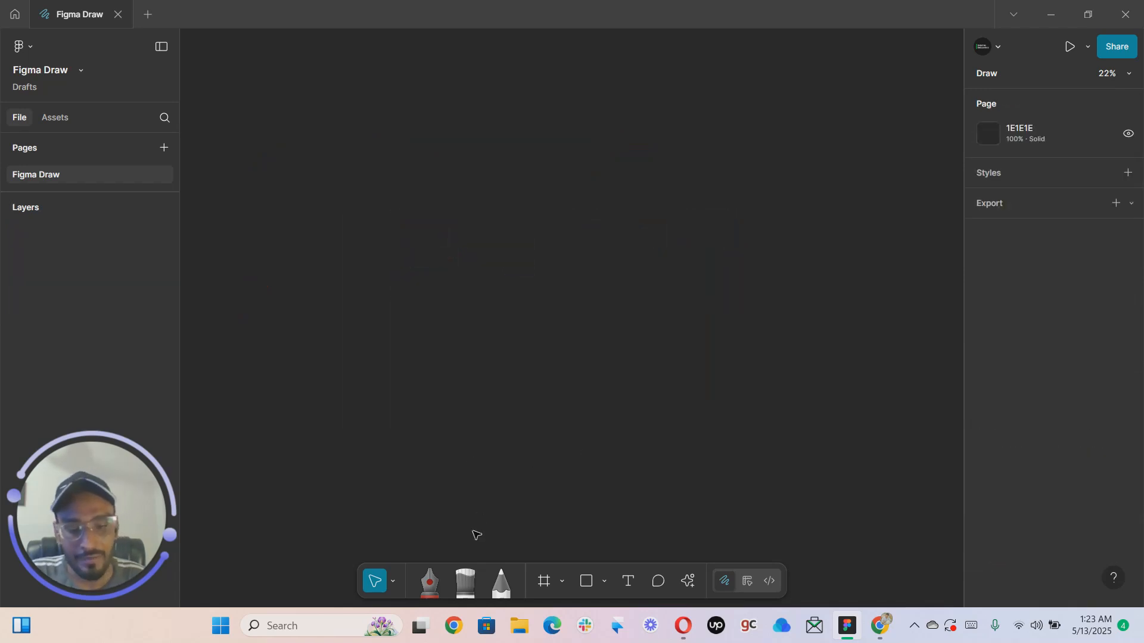
Set up the Brush tool with red colour RGB 217, 3, 3, size 20 and the New Wave brush
left_click(462, 586)
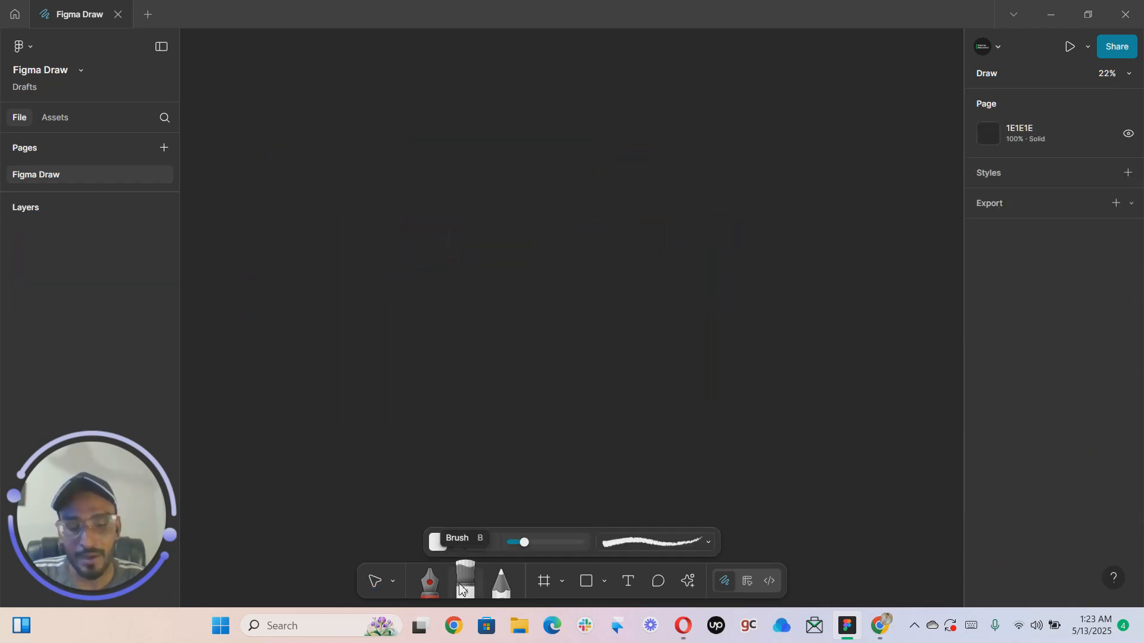
left_click(437, 543)
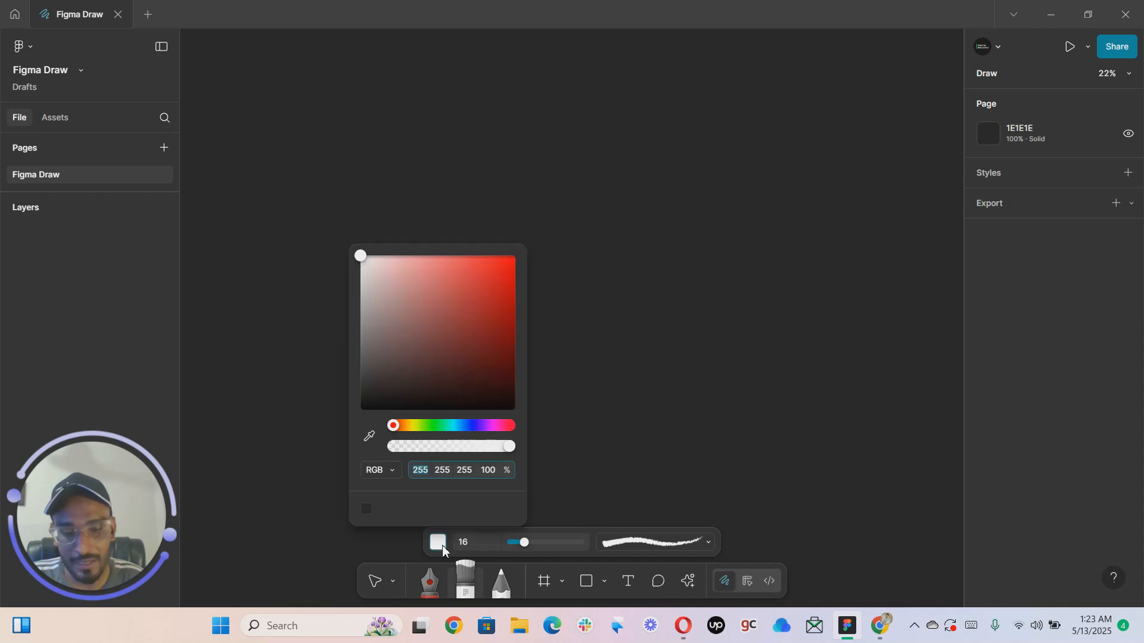
left_click(512, 280)
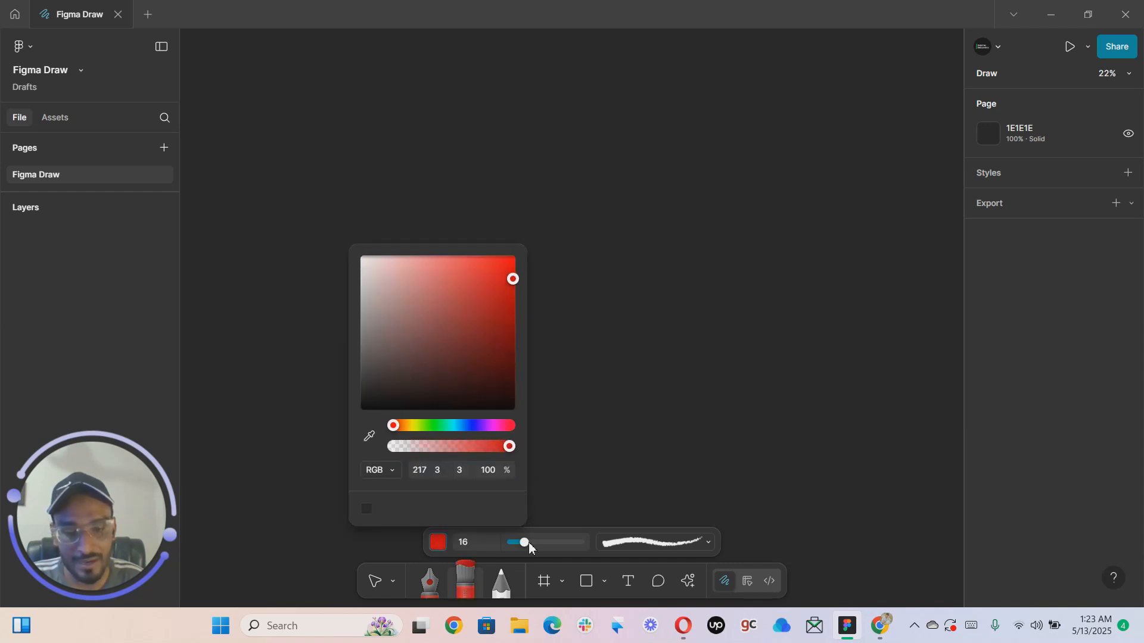
mouse_move(528, 543)
left_mouse_down()
mouse_move(567, 543)
mouse_move(529, 544)
left_mouse_up()
left_click(623, 540)
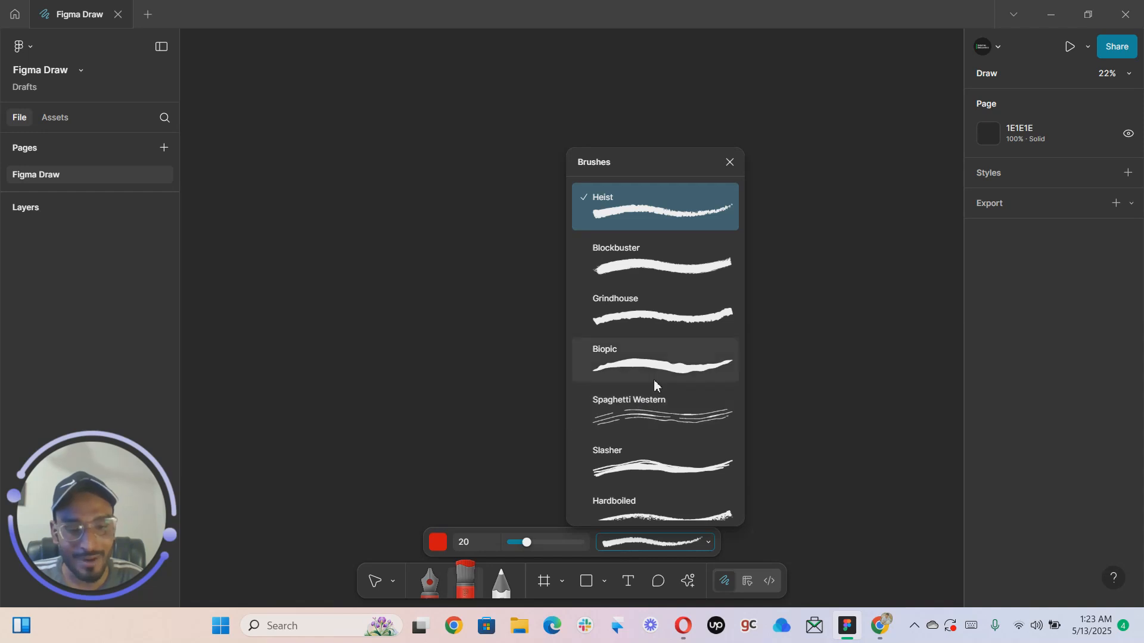
scroll(653, 381, "down", 7)
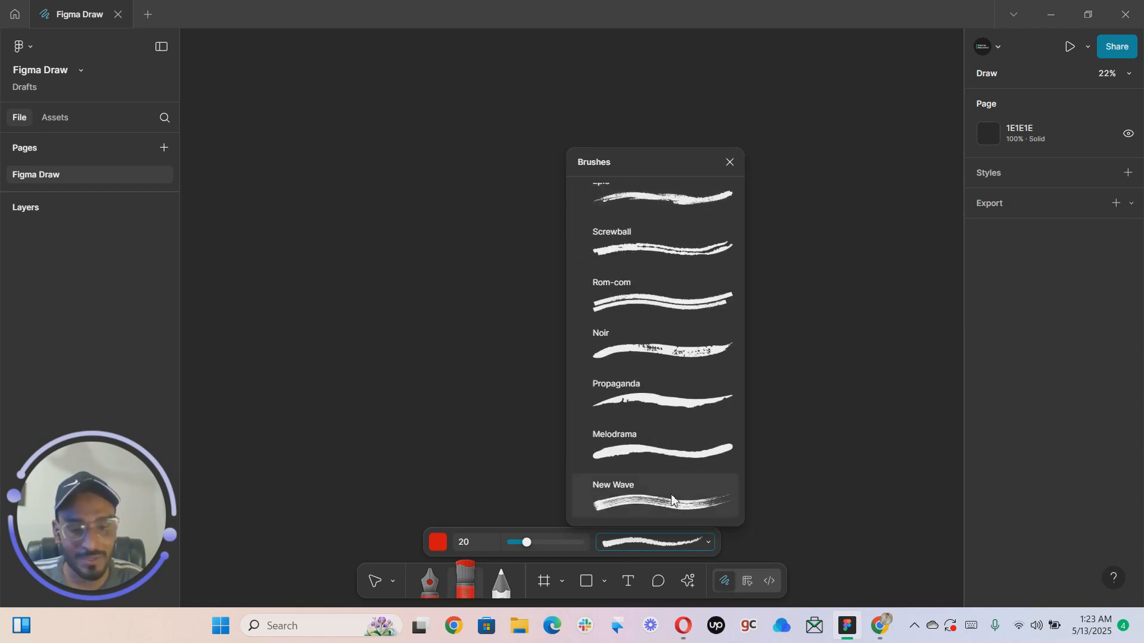
left_click(673, 506)
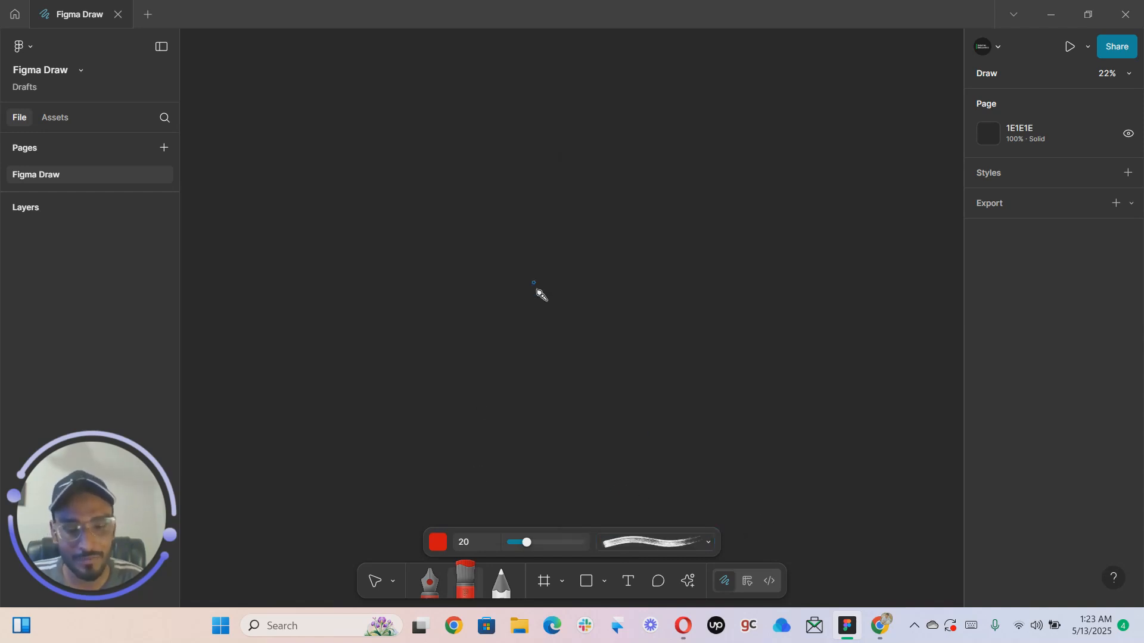
Paint a freehand figure-eight brush stroke about 2445 × 1264 across the middle of the canvas
mouse_move(433, 304)
left_mouse_down()
mouse_move(592, 248)
mouse_move(638, 250)
left_mouse_up()
mouse_move(777, 306)
left_mouse_down()
mouse_move(654, 159)
mouse_move(575, 290)
mouse_move(434, 365)
mouse_move(381, 262)
mouse_move(449, 213)
mouse_move(644, 317)
left_mouse_up()
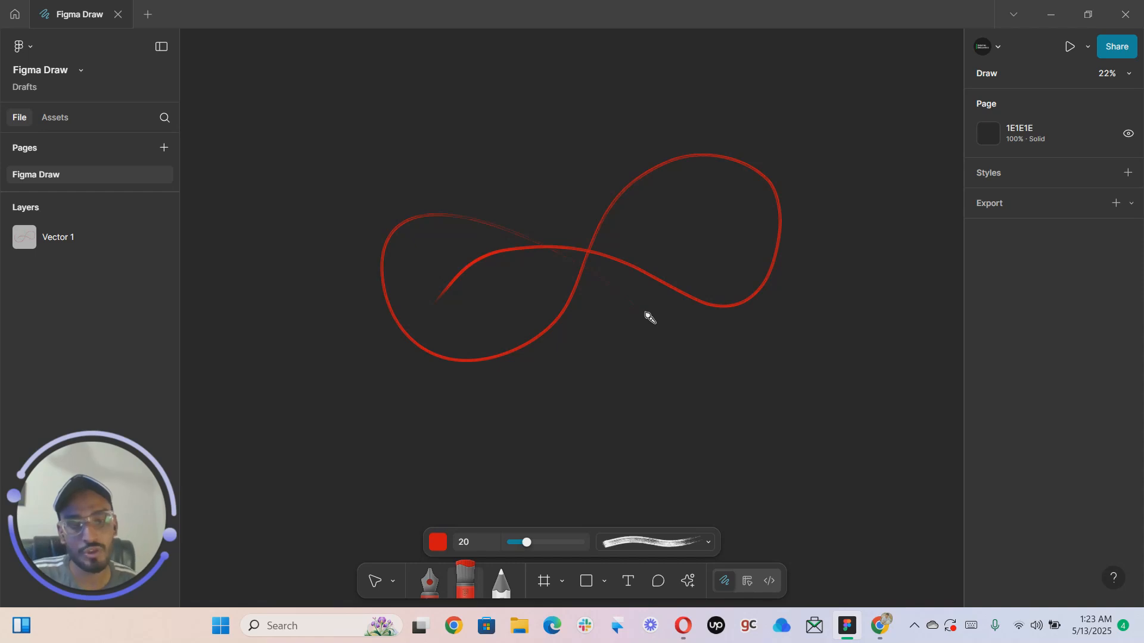
scroll(651, 347, "down", 2)
scroll(651, 347, "right", 2)
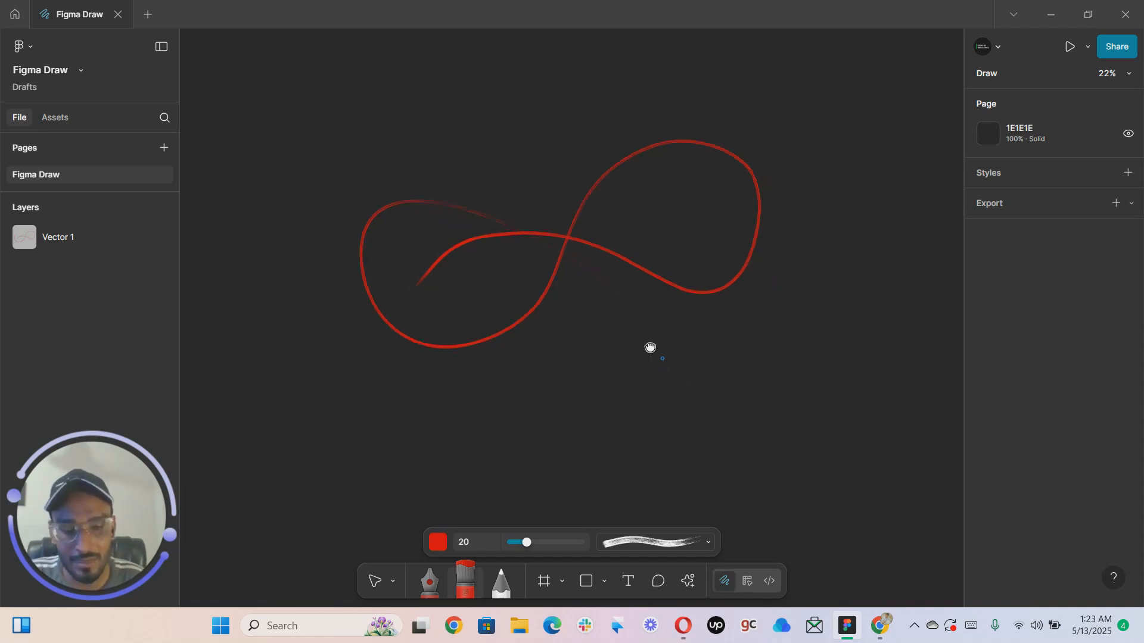
Delete the figure-eight brush stroke from the canvas
key("v")
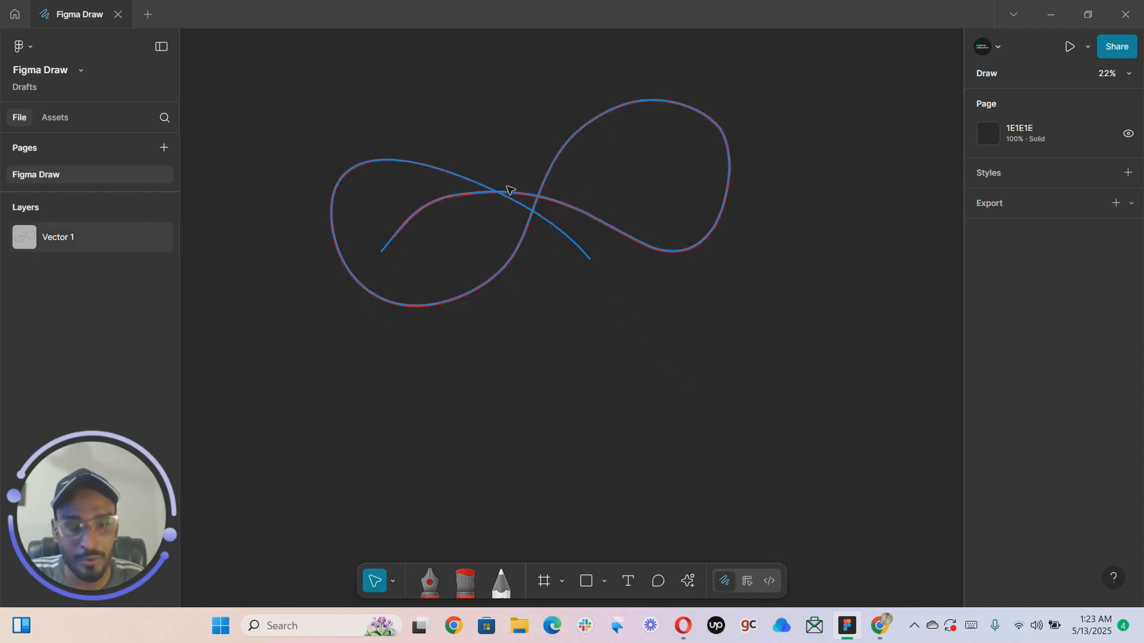
left_click(522, 193)
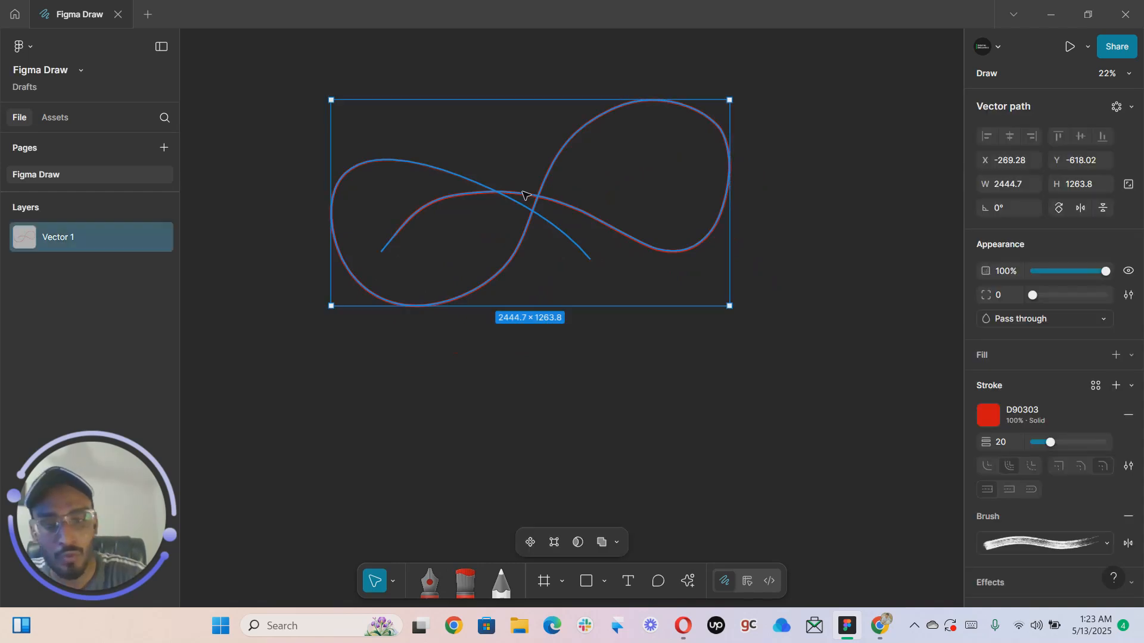
key("Delete")
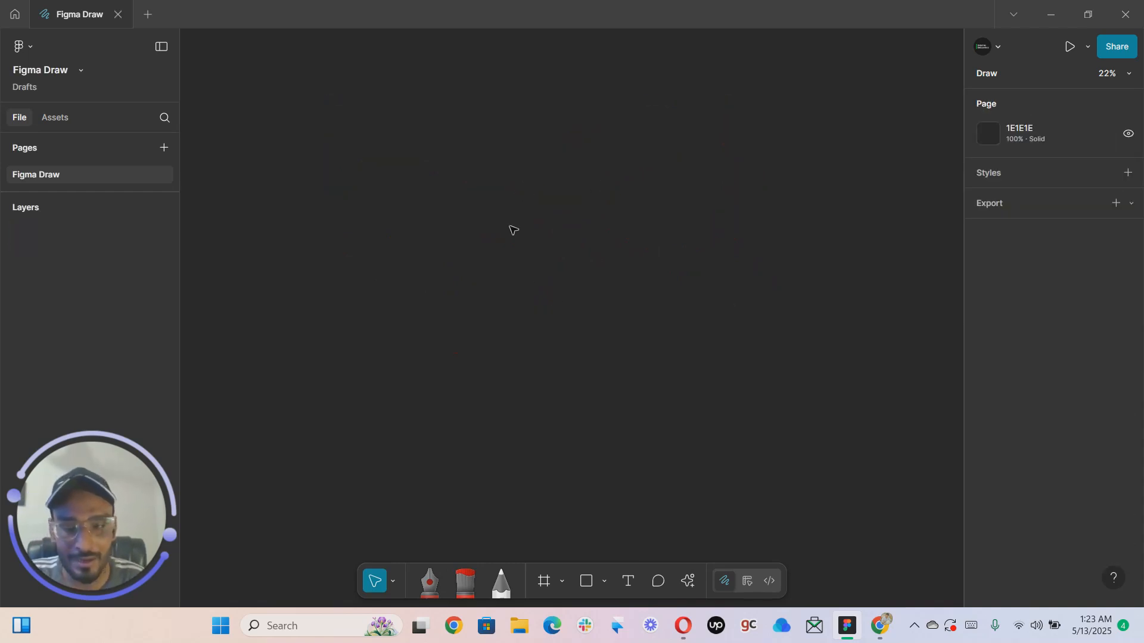
Draw a 300 × 300 star in the upper part of the canvas and fill it with FF6969
left_click(605, 583)
left_click(610, 526)
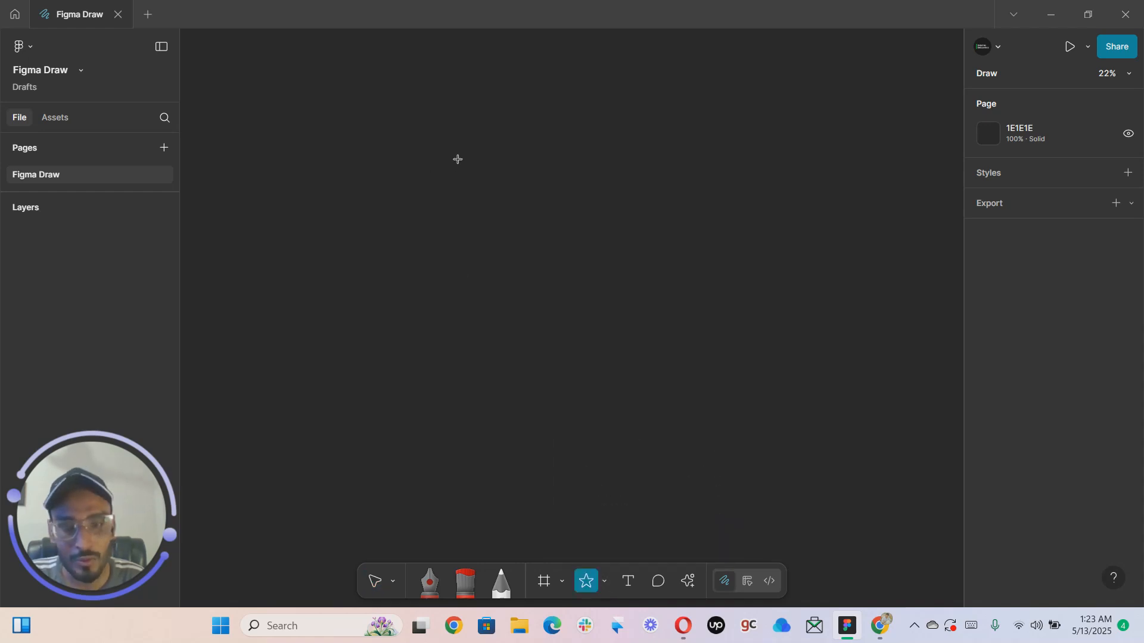
left_click_drag(426, 130, 481, 183)
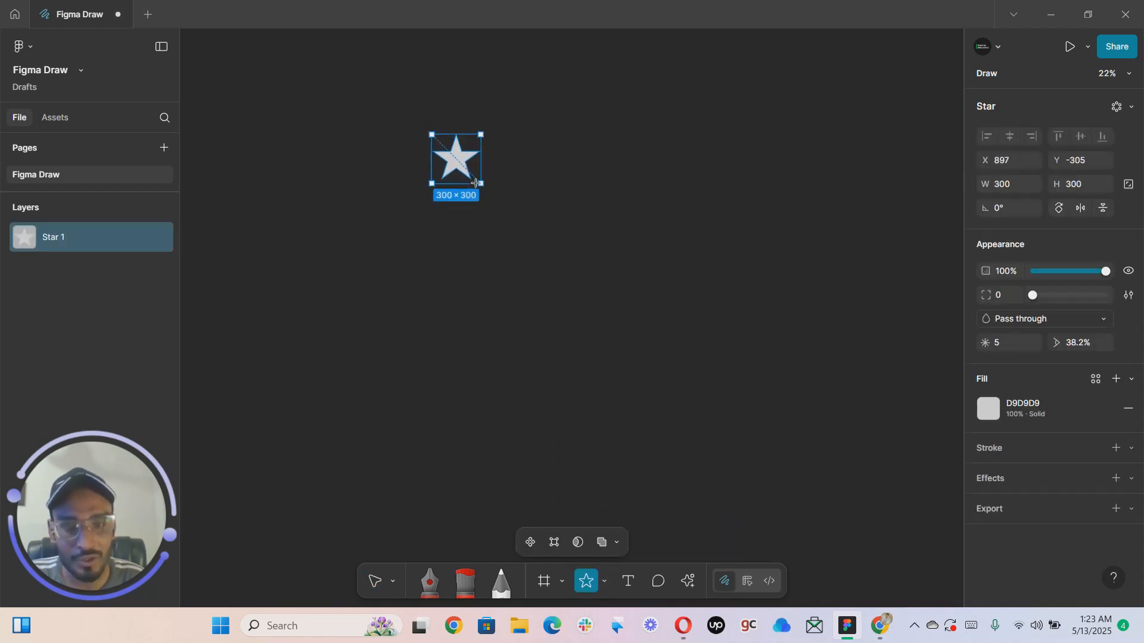
key("v")
left_click(987, 410)
left_click_drag(893, 337, 889, 298)
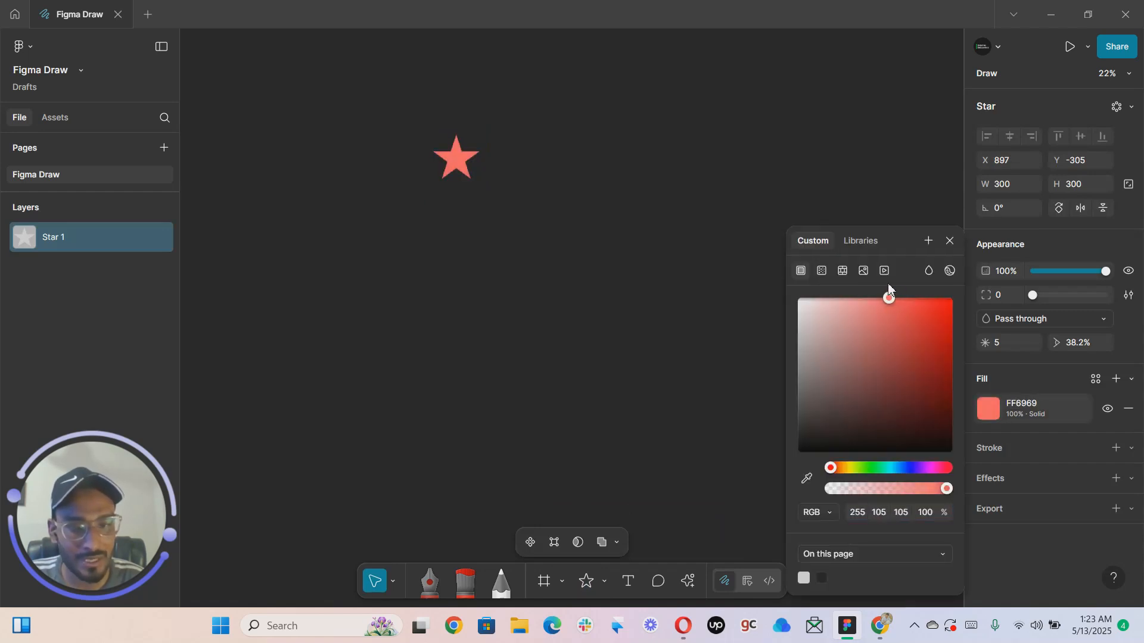
Try to create a stretch brush from the star and deselect the shape
right_click(453, 160)
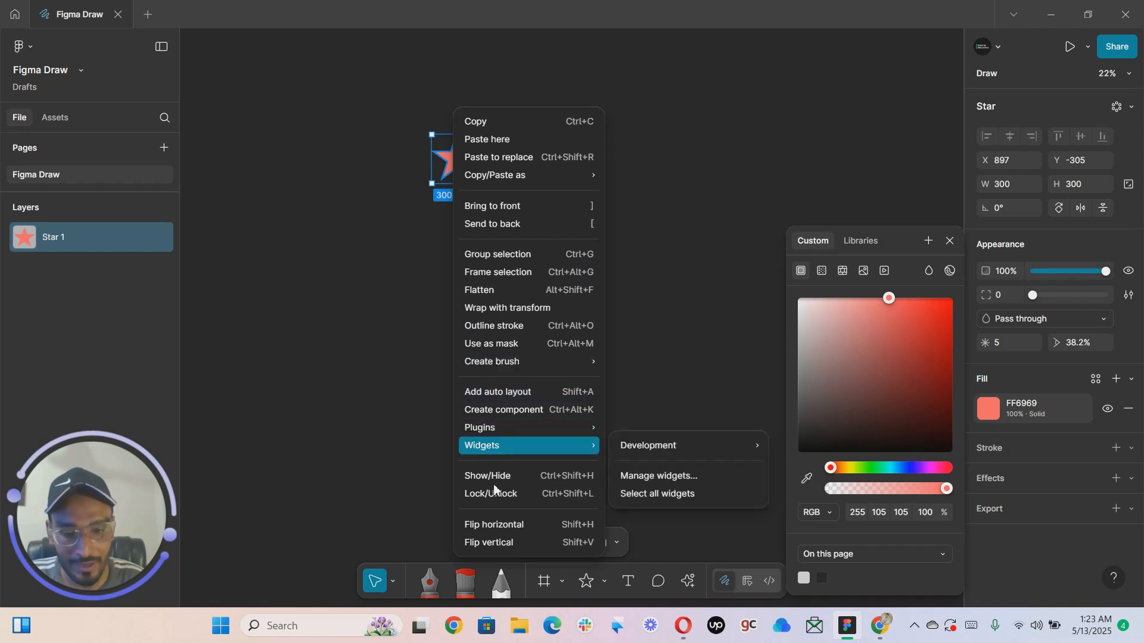
mouse_move(511, 427)
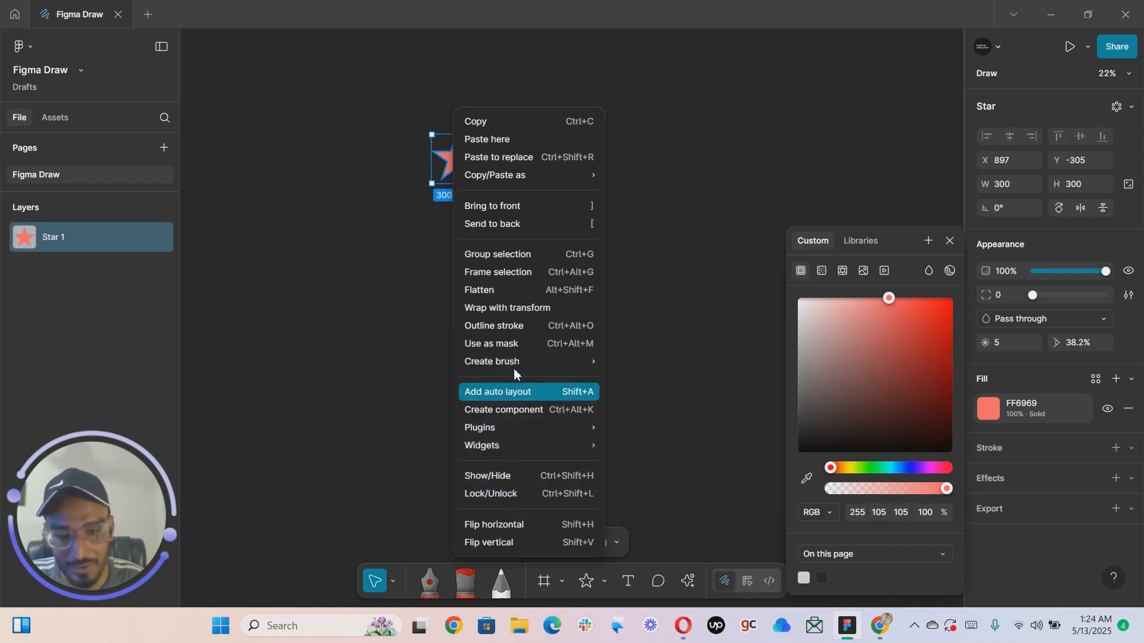
mouse_move(524, 365)
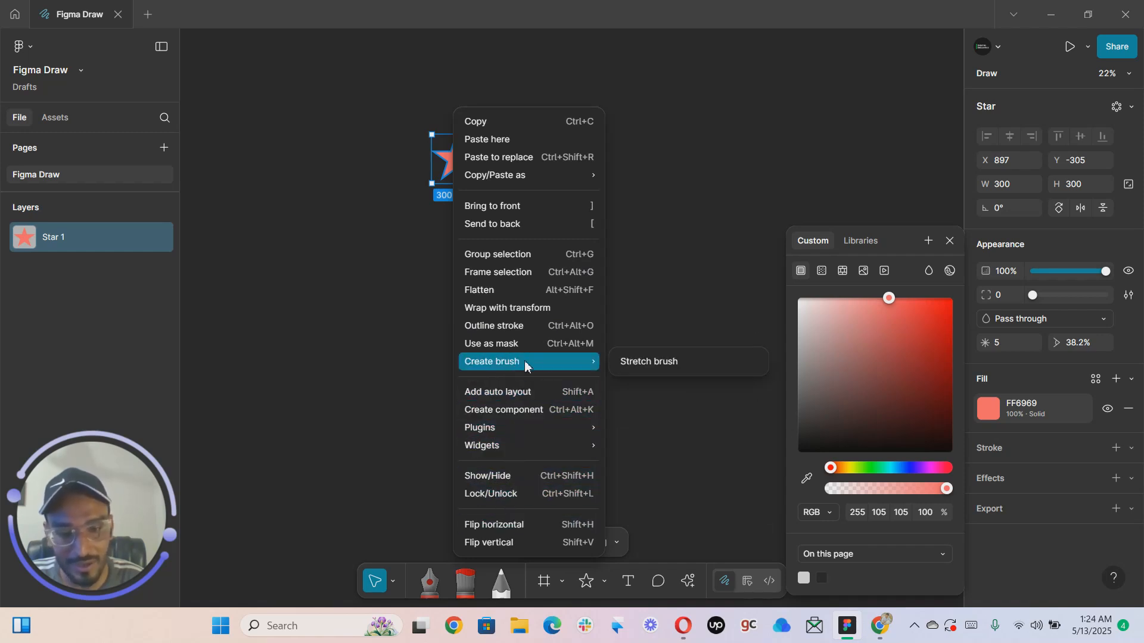
left_click(642, 362)
left_click(617, 389)
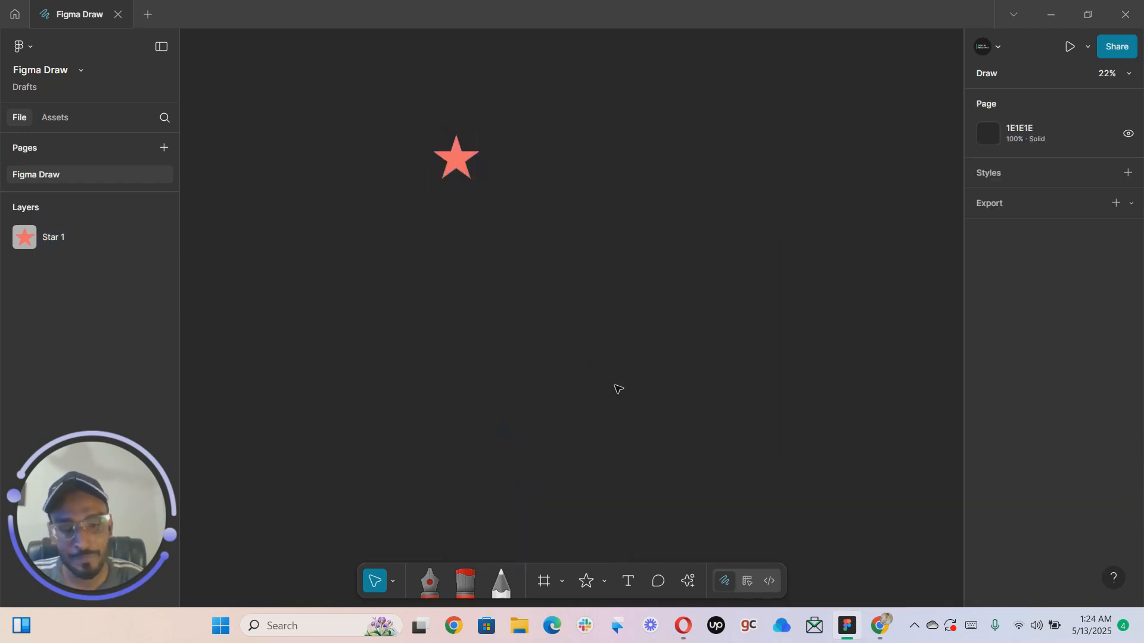
Look through the Brush tool's list of brushes for the custom star brush
left_click_drag(607, 312, 560, 290)
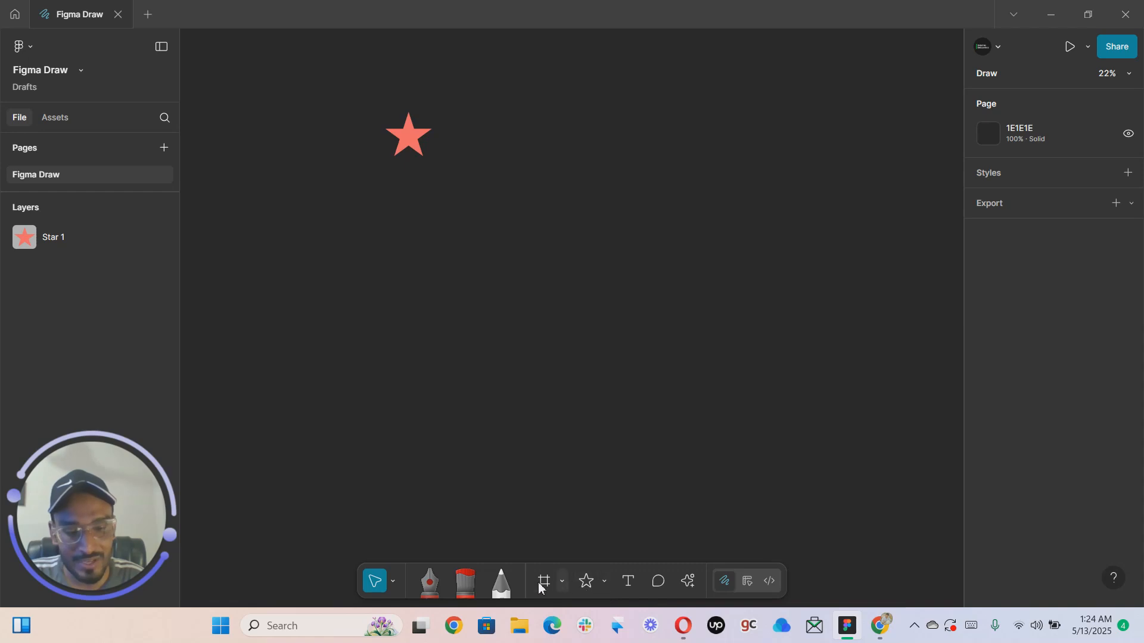
left_click(465, 581)
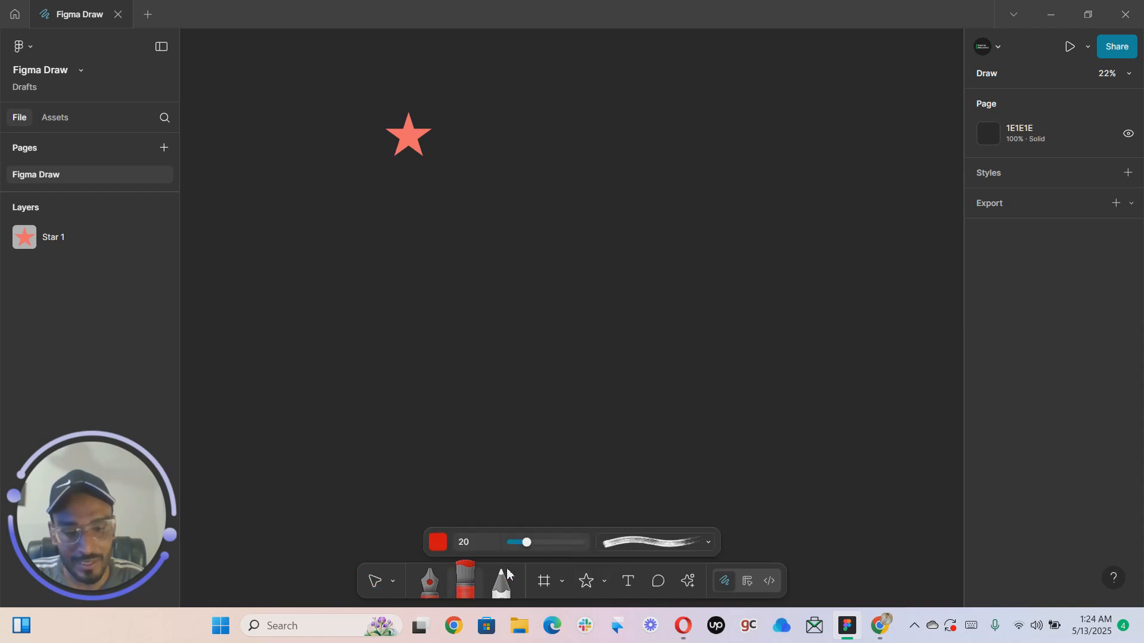
left_click(643, 545)
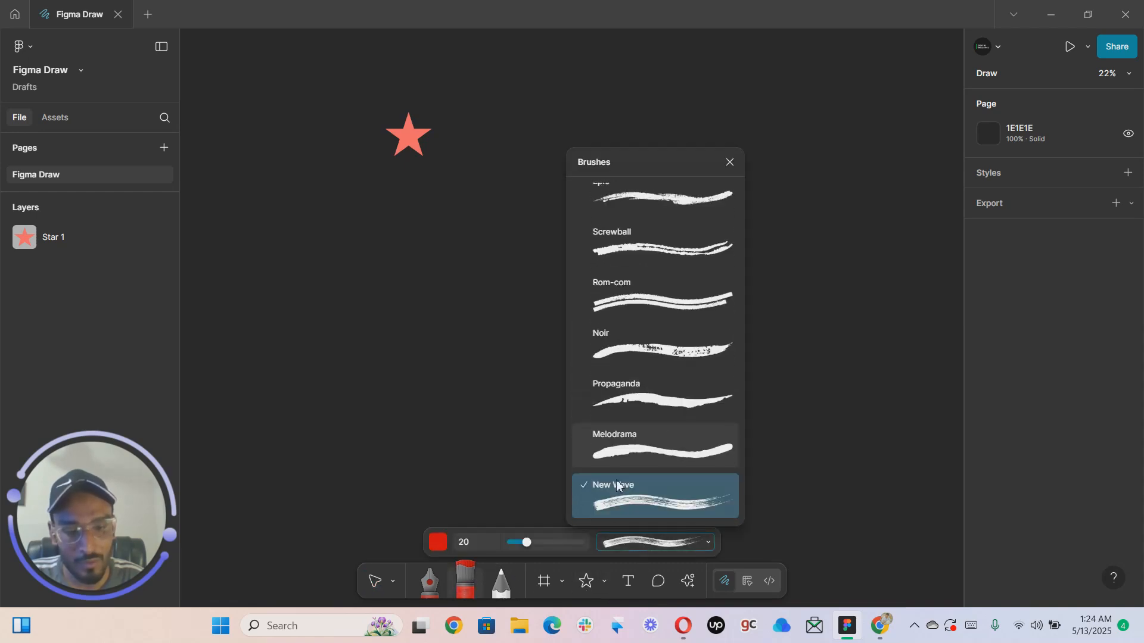
scroll(647, 357, "up", 10)
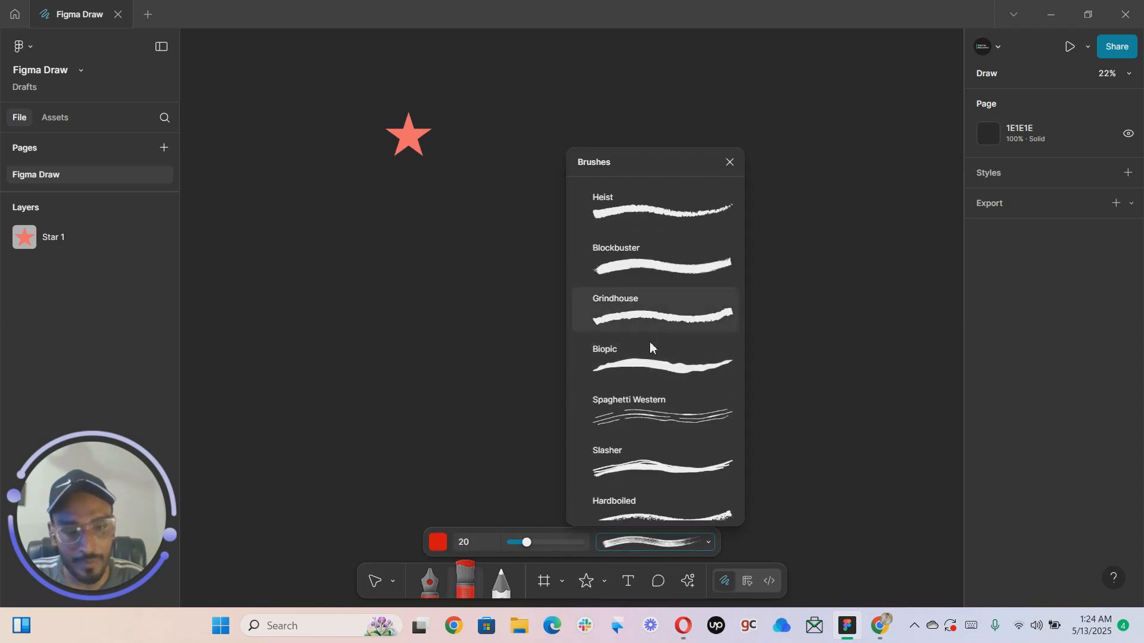
scroll(652, 393, "down", 10)
scroll(653, 465, "up", 5)
scroll(653, 441, "up", 5)
scroll(648, 417, "down", 8)
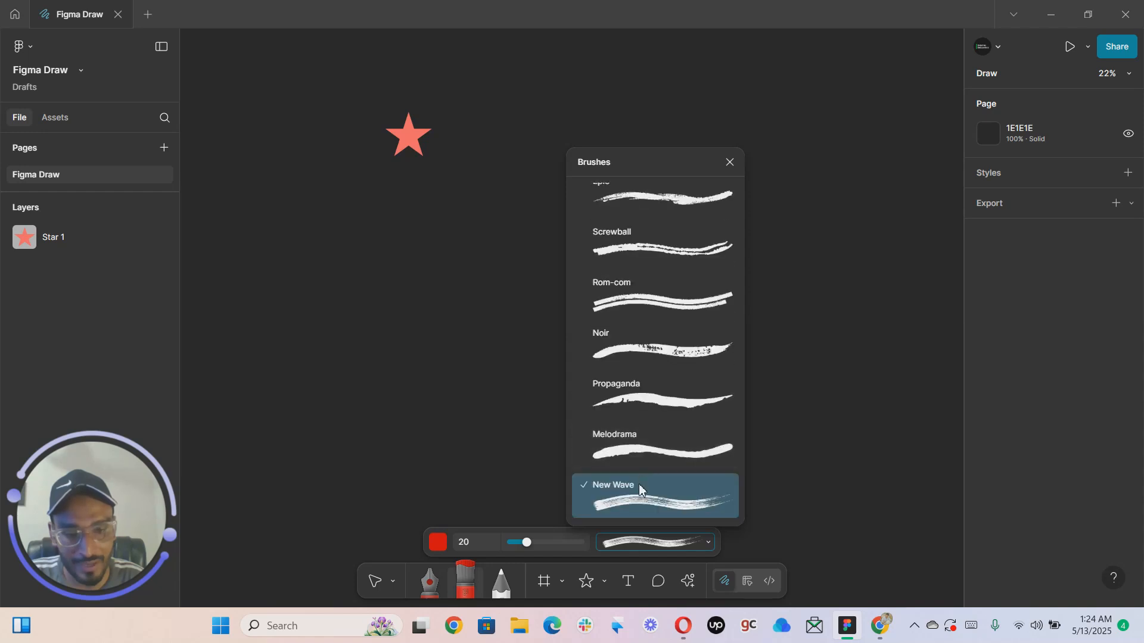
scroll(640, 476, "up", 1)
Paint a horizontal test stroke with the New Wave brush and undo it
left_click(642, 547)
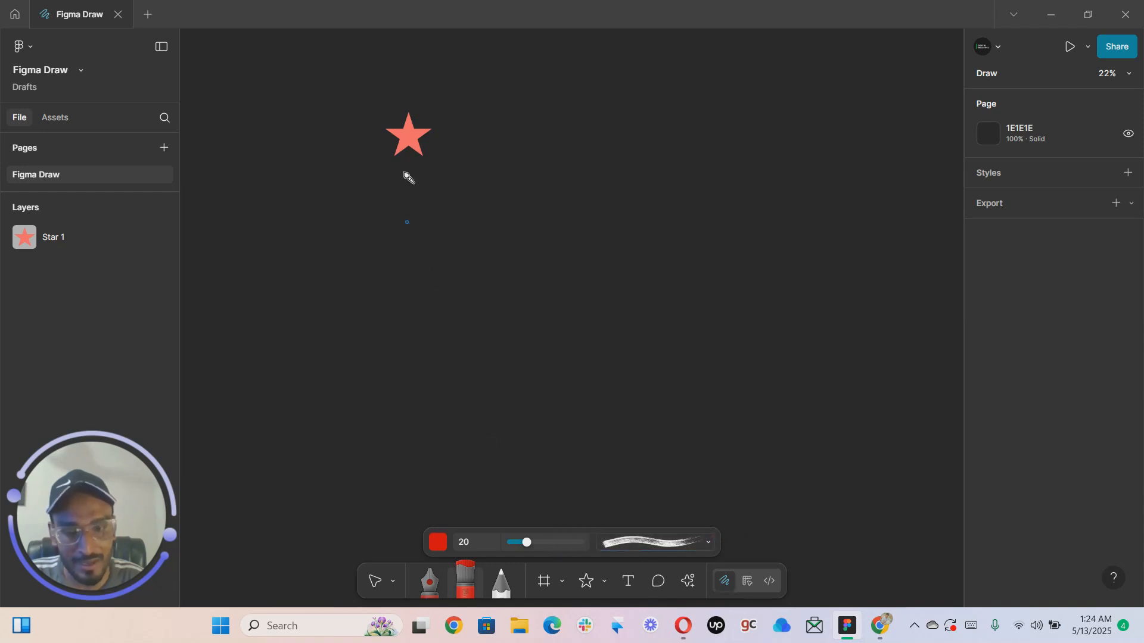
mouse_move(535, 307)
left_mouse_down()
mouse_move(584, 223)
mouse_move(733, 307)
left_mouse_up()
key("ctrl+z")
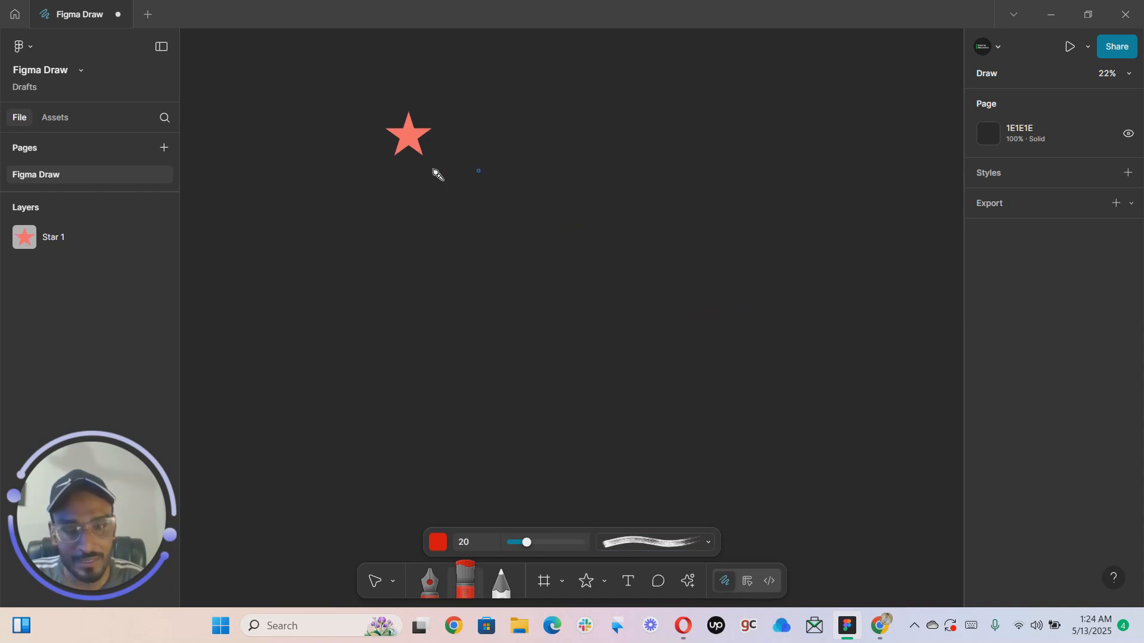
Try again to create a stretch brush from the selected star
key("v")
left_click(412, 141)
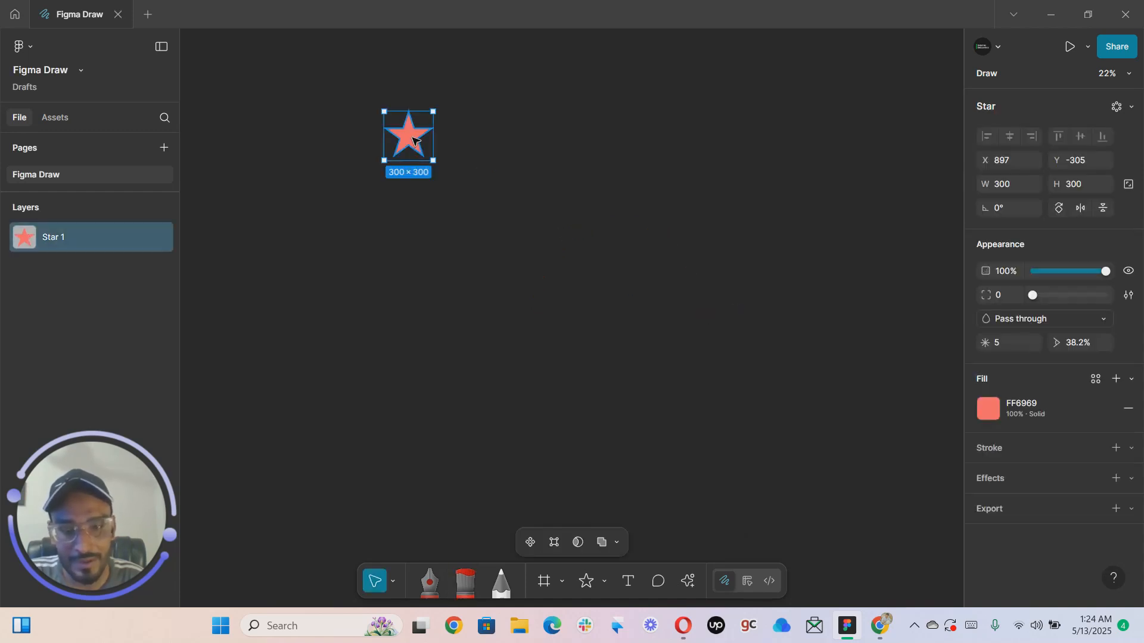
right_click(412, 141)
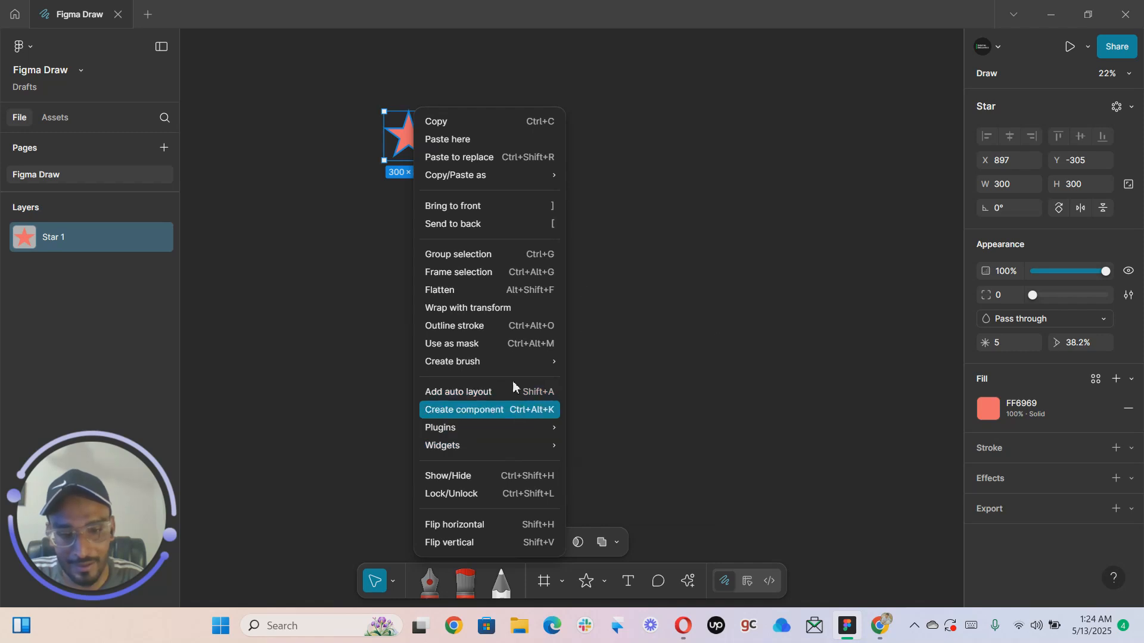
mouse_move(524, 361)
left_click(642, 366)
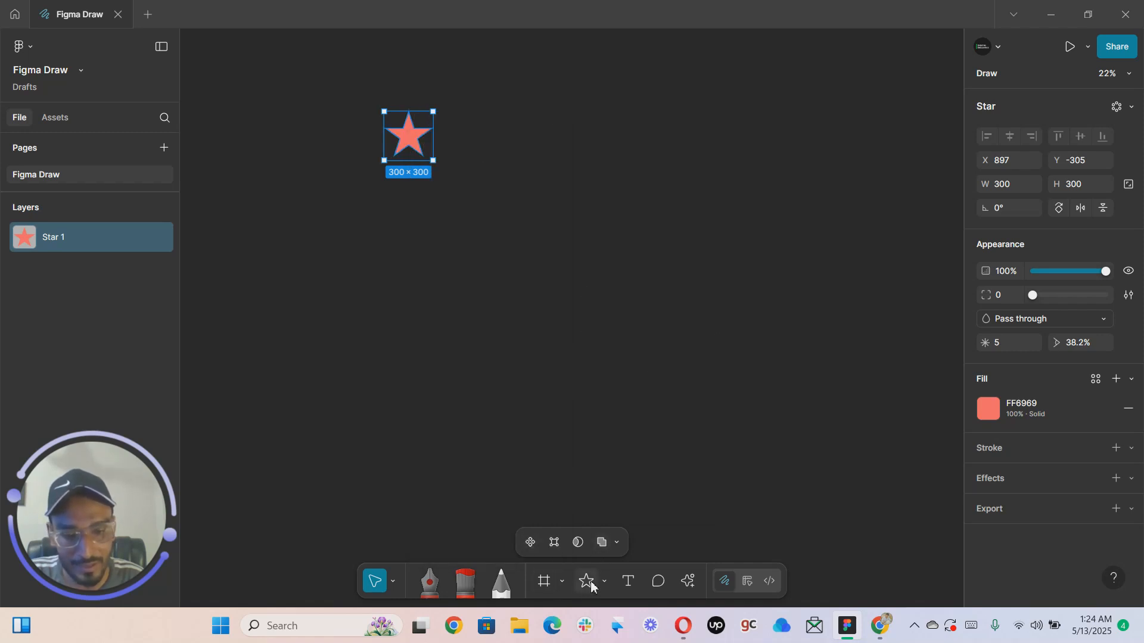
Check the Brush tool's list again for the star brush and leave the tool
left_click(464, 594)
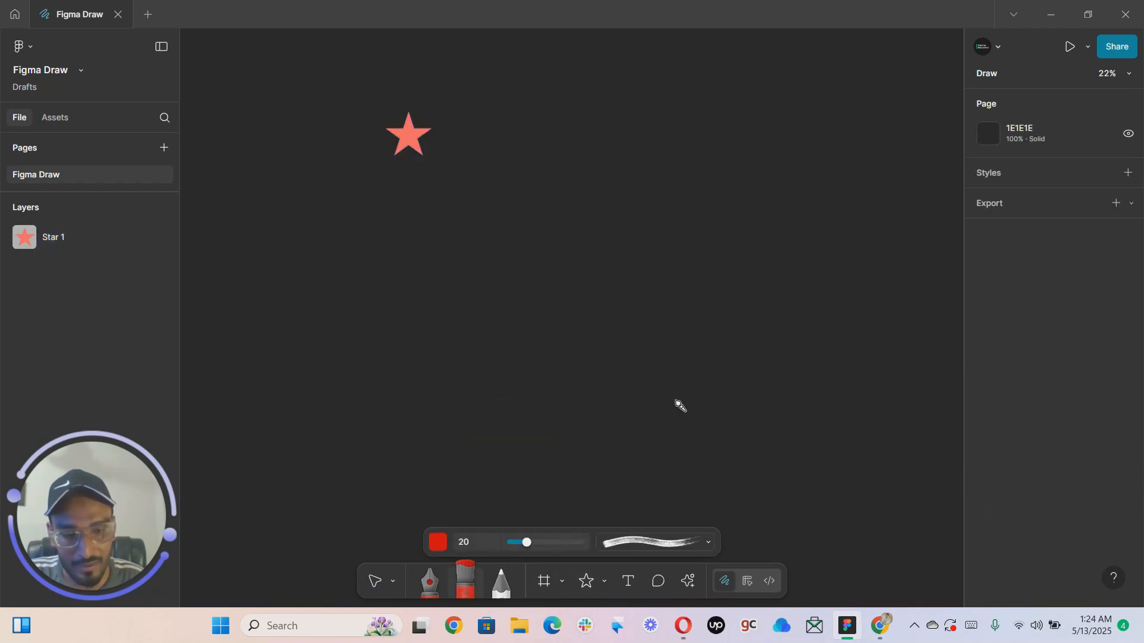
scroll(601, 423, "down", 2)
scroll(512, 309, "up", 5)
scroll(487, 277, "up", 2)
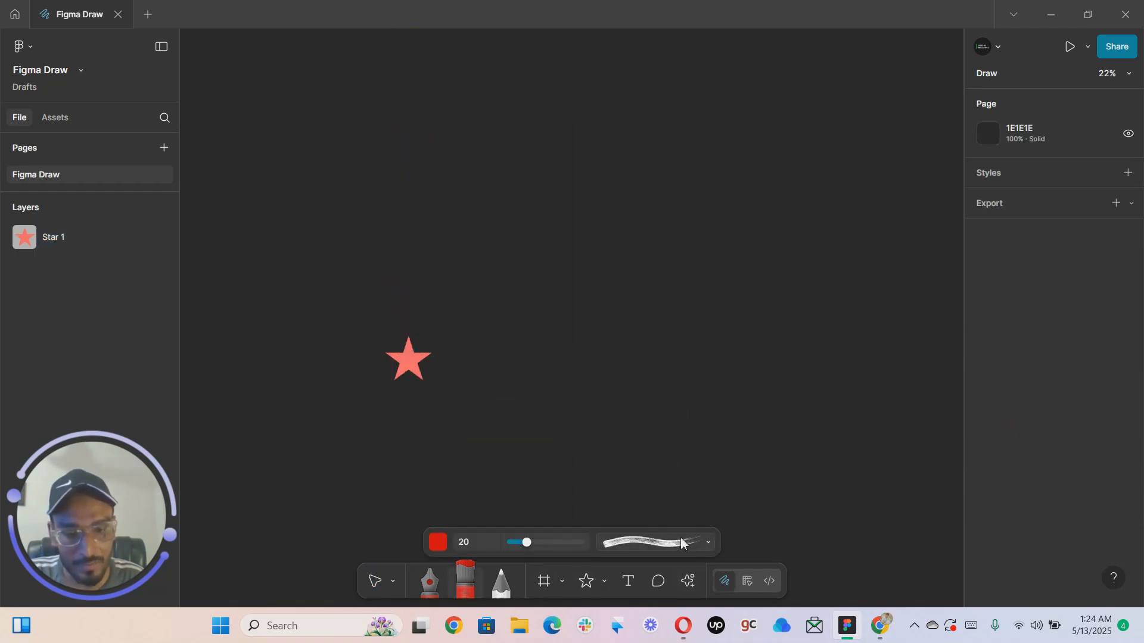
left_click(707, 542)
scroll(656, 485, "up", 10)
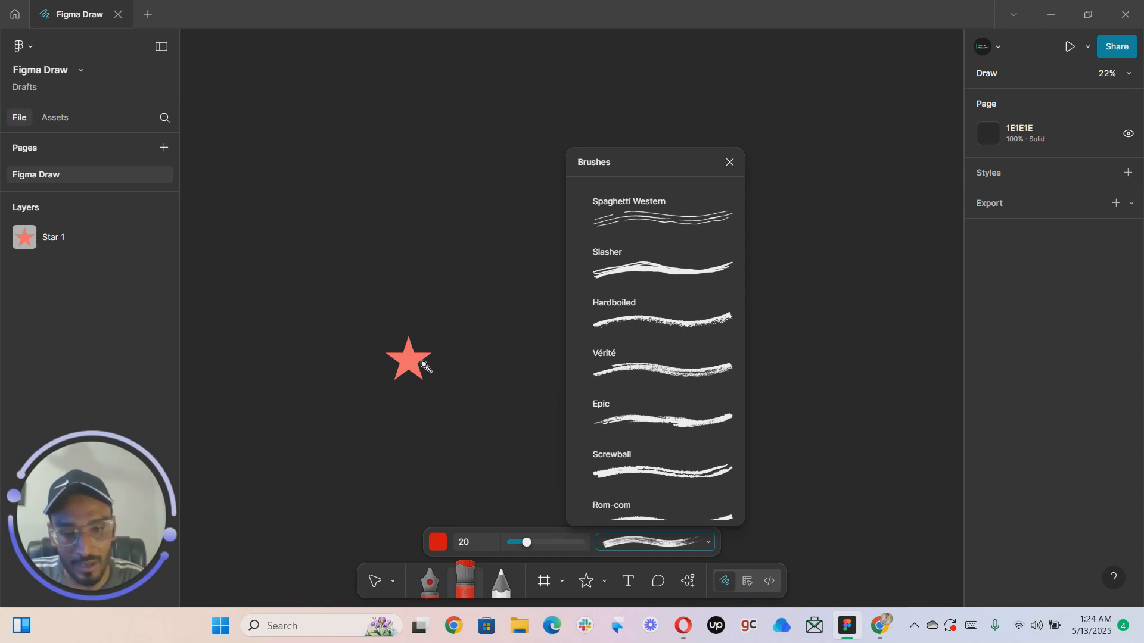
key("Escape")
key("Escape")
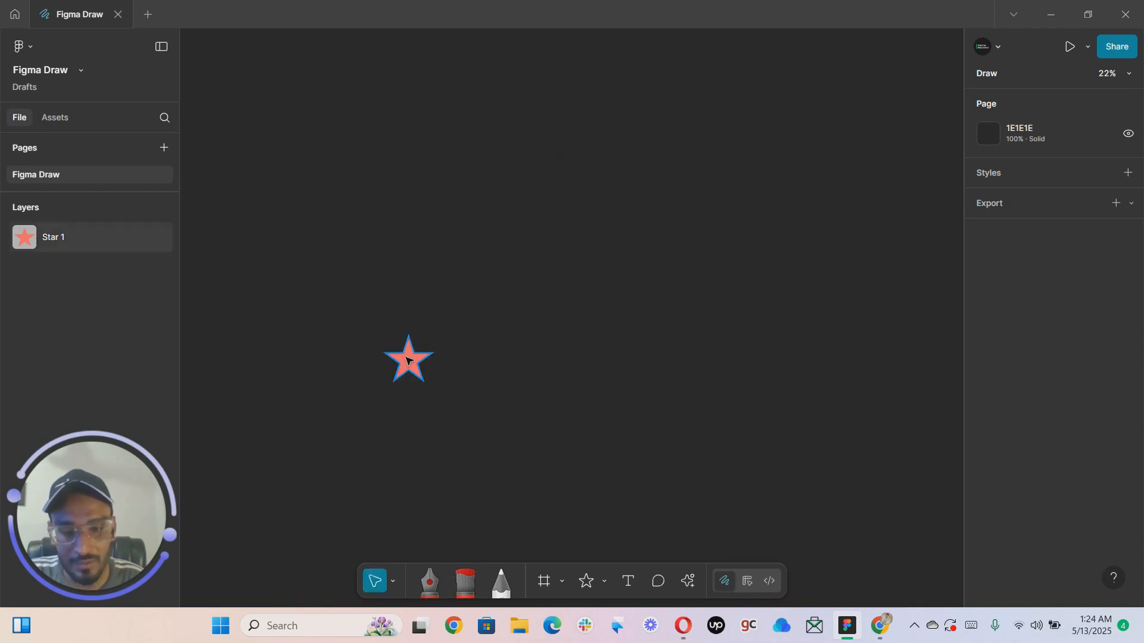
Flatten the star into a vector and create a stretch brush from it
left_click(401, 365)
right_click(406, 363)
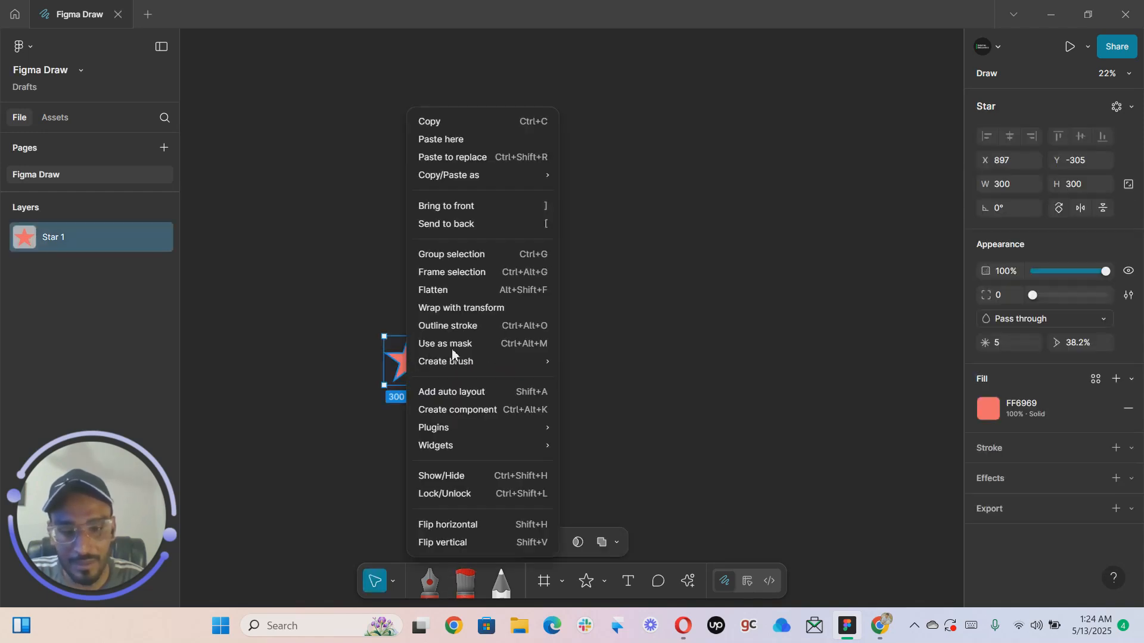
left_click(484, 291)
right_click(409, 361)
mouse_move(478, 446)
mouse_move(488, 361)
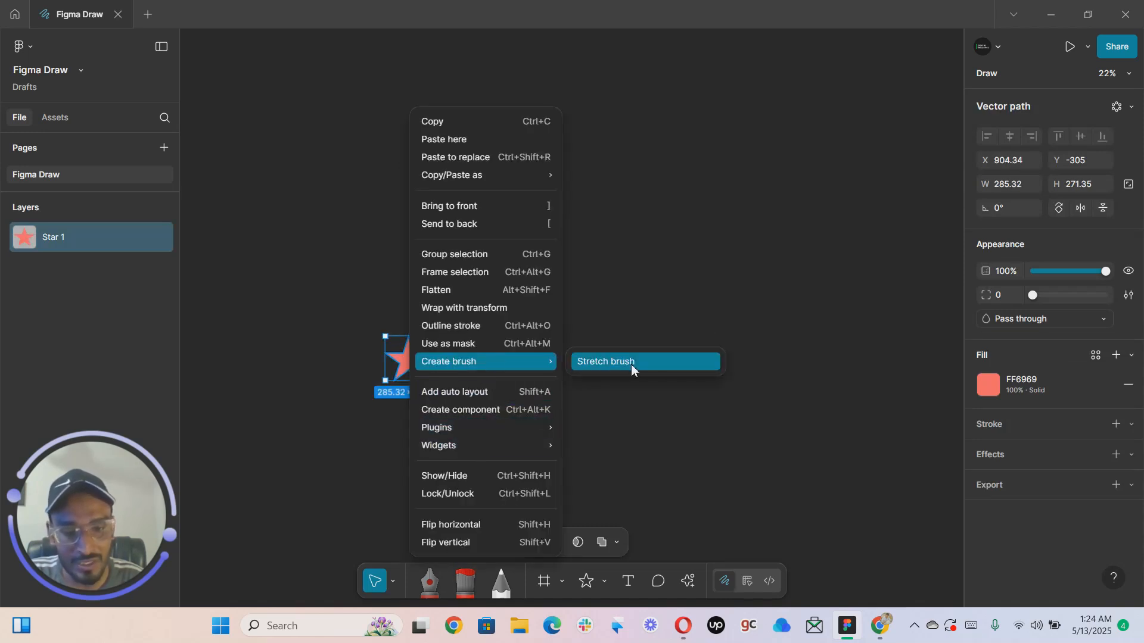
left_click(630, 364)
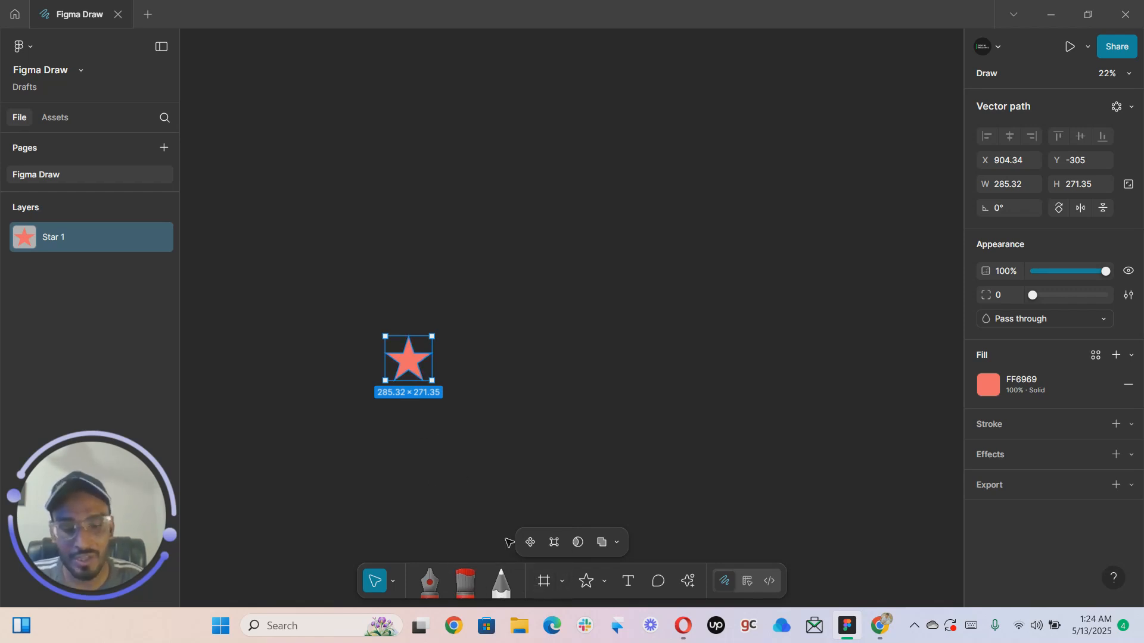
Choose the Star 1 brush and paint a large looping stroke and a long diagonal stroke beside the star
left_click(470, 581)
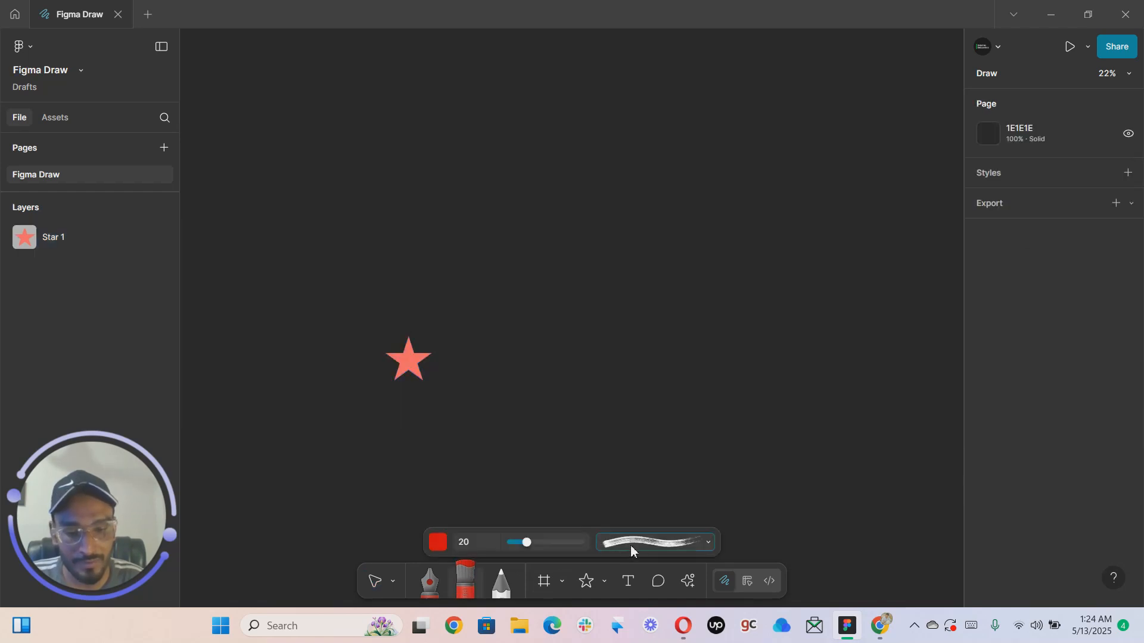
left_click(631, 545)
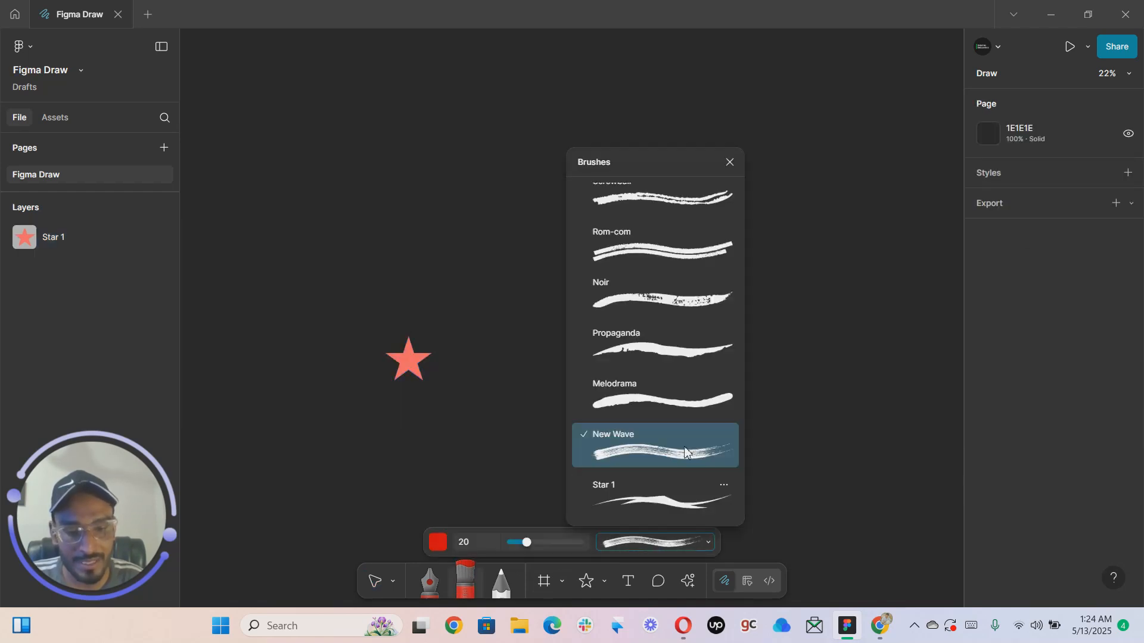
left_click(653, 503)
mouse_move(546, 383)
left_mouse_down()
mouse_move(677, 302)
mouse_move(813, 382)
mouse_move(797, 292)
mouse_move(692, 364)
mouse_move(532, 329)
mouse_move(560, 227)
mouse_move(646, 272)
left_mouse_up()
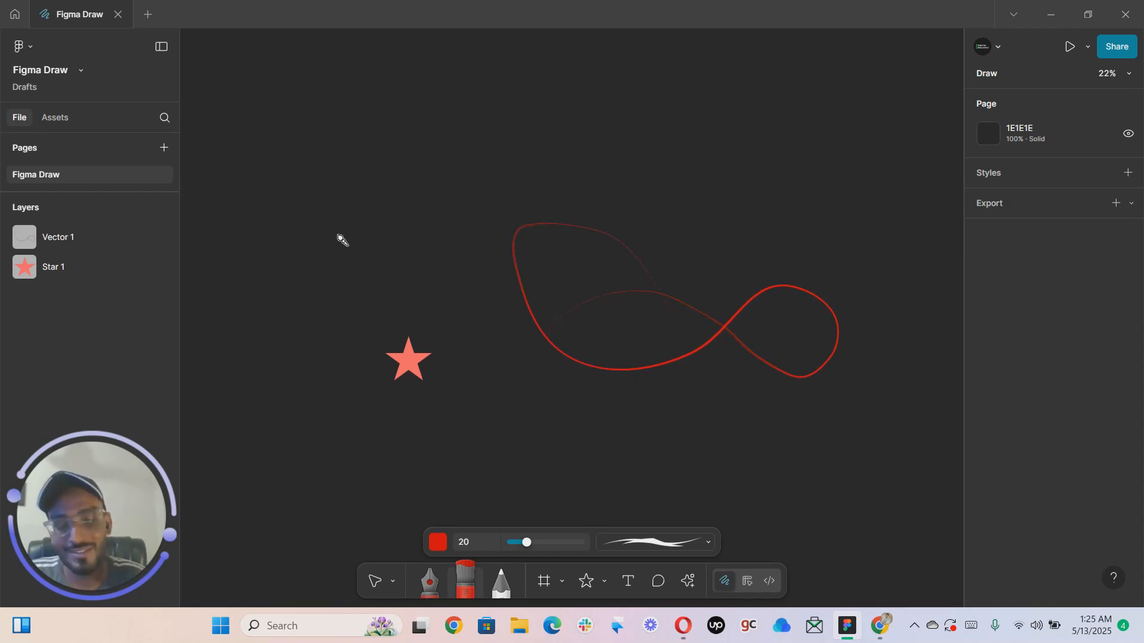
mouse_move(362, 237)
left_mouse_down()
mouse_move(716, 327)
mouse_move(798, 398)
left_mouse_up()
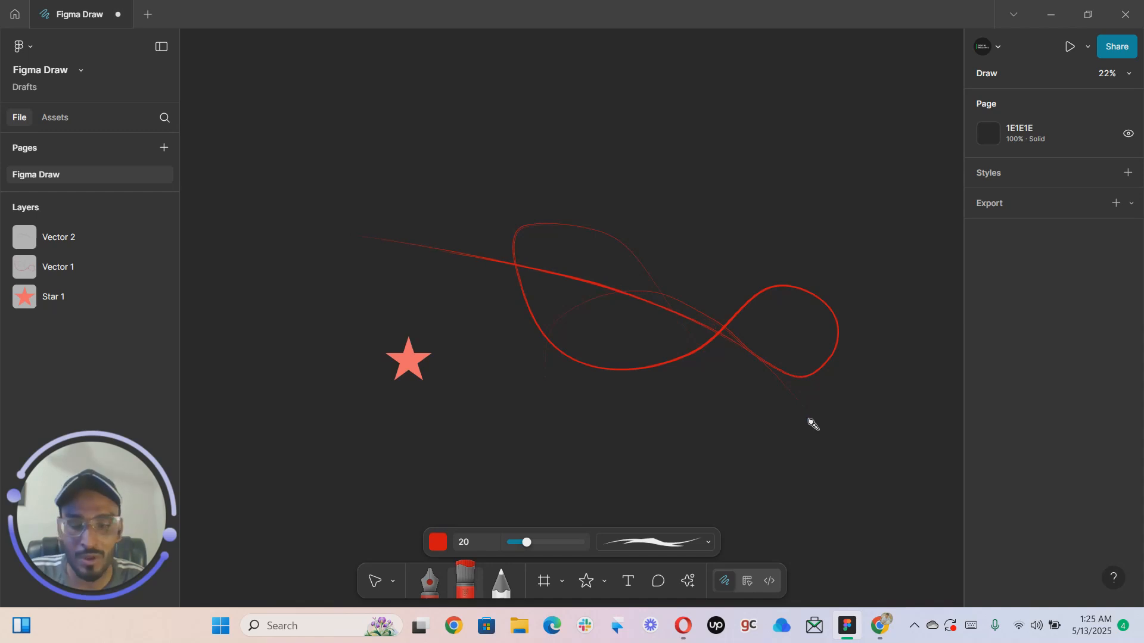
Delete the star and both brush strokes from the canvas
key("v")
left_click_drag(733, 431, 819, 473)
key("Delete")
Add a text layer reading "This is brush" on the empty canvas
left_click(628, 581)
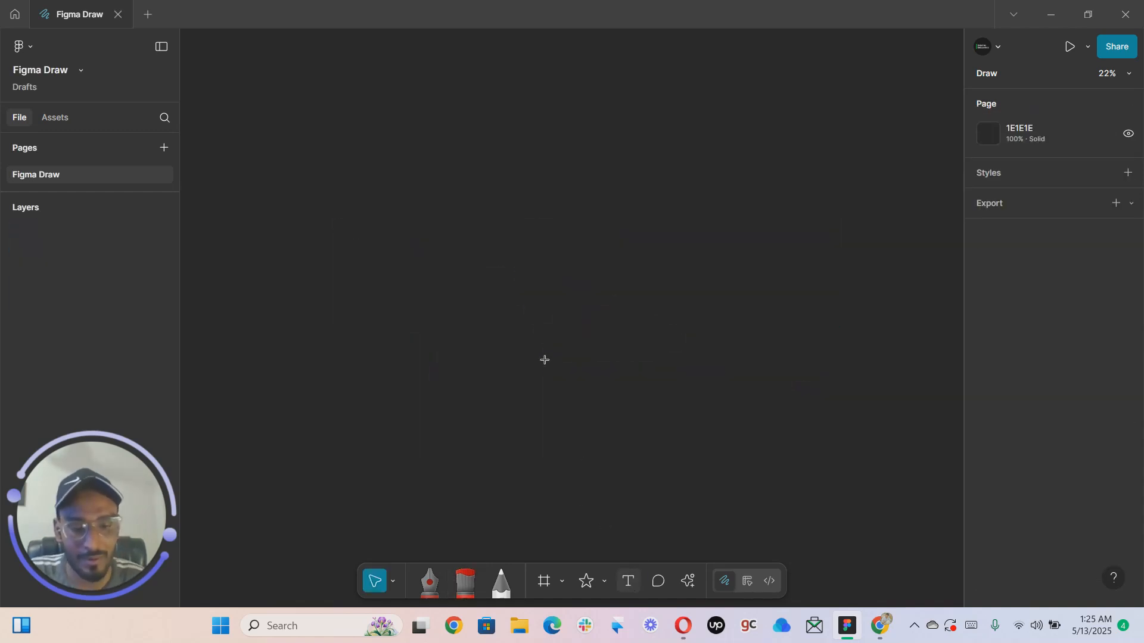
left_click(485, 230)
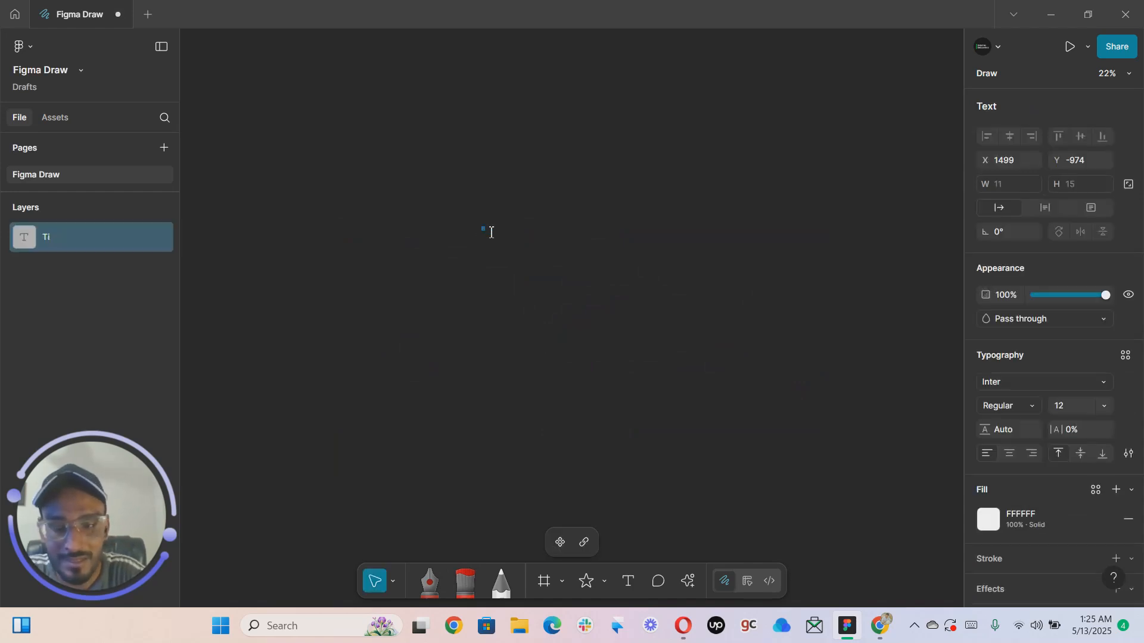
key("shift+2")
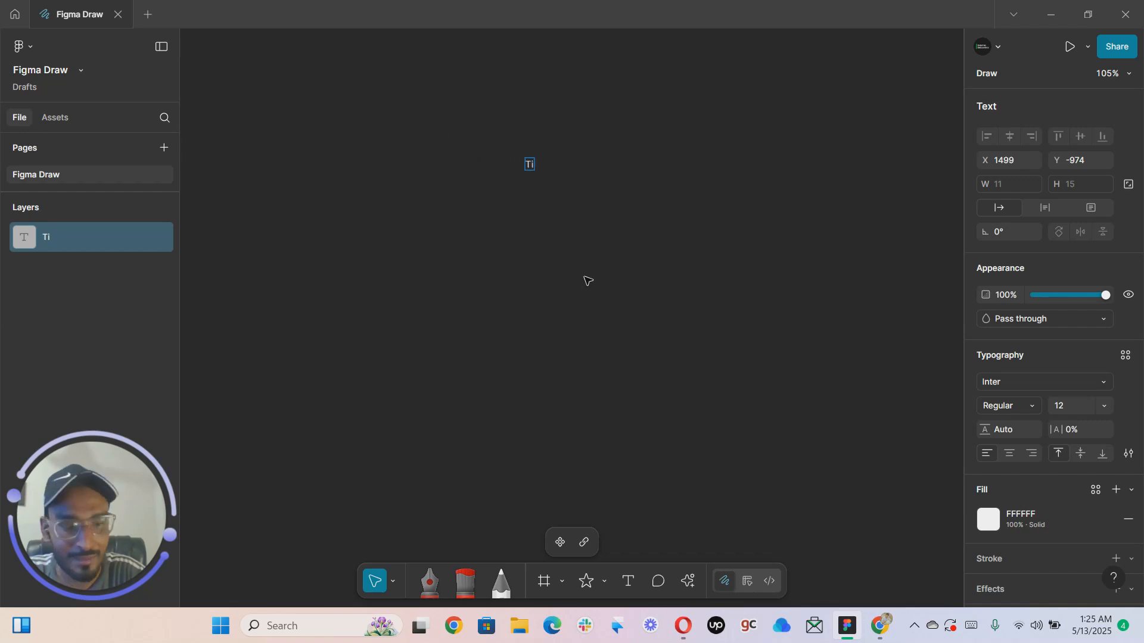
scroll(587, 280, "up", 5)
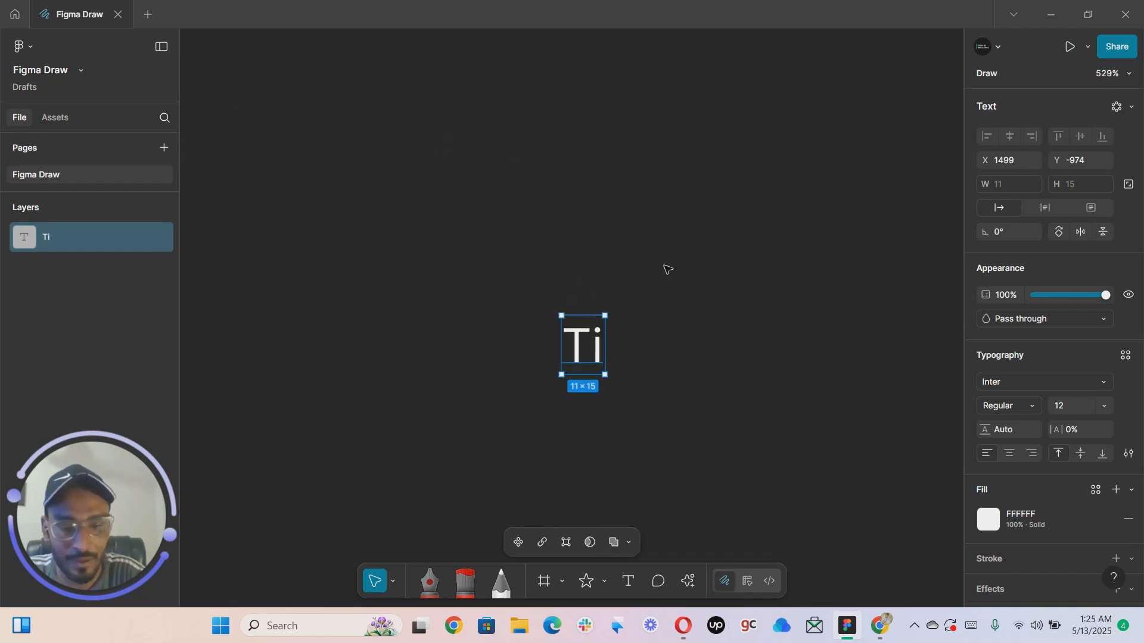
left_click(686, 266)
left_click(575, 336)
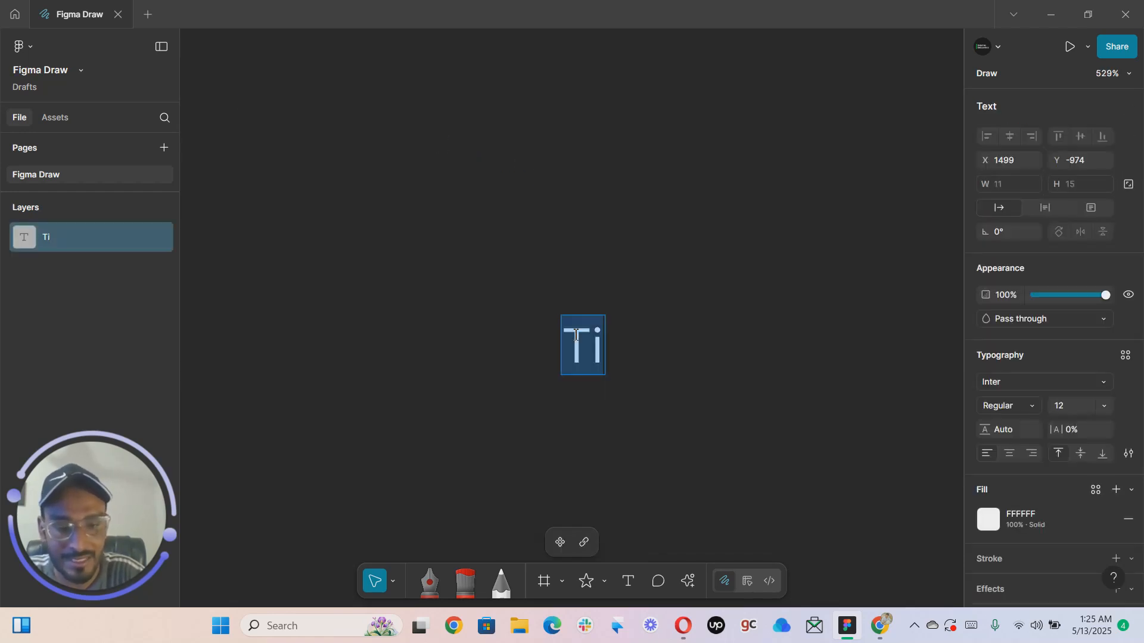
type("This i")
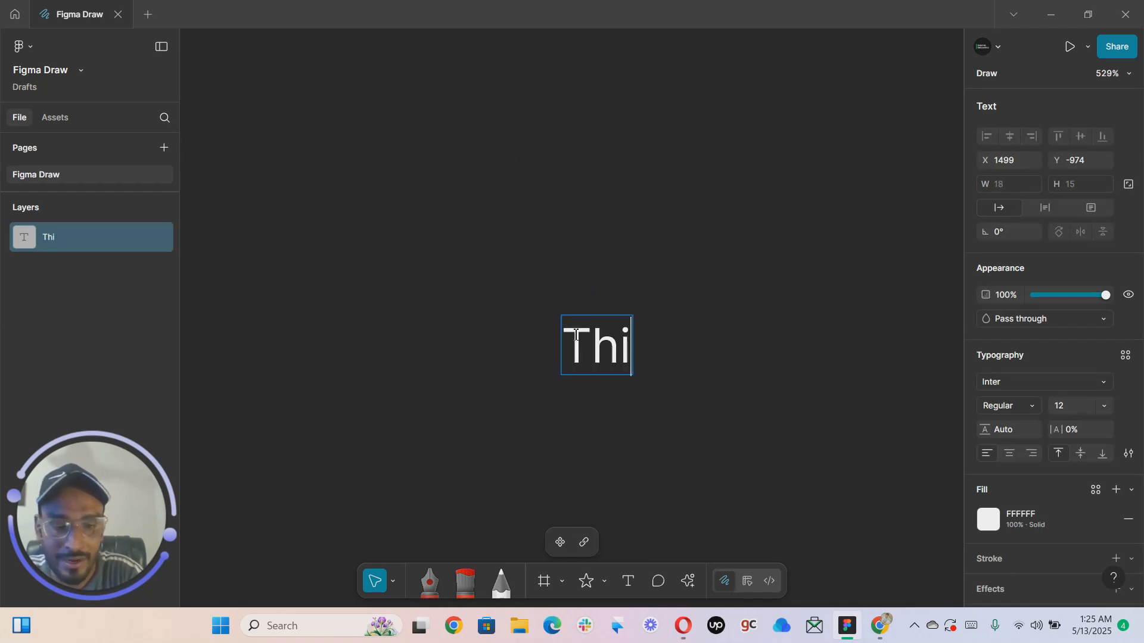
type("s brush")
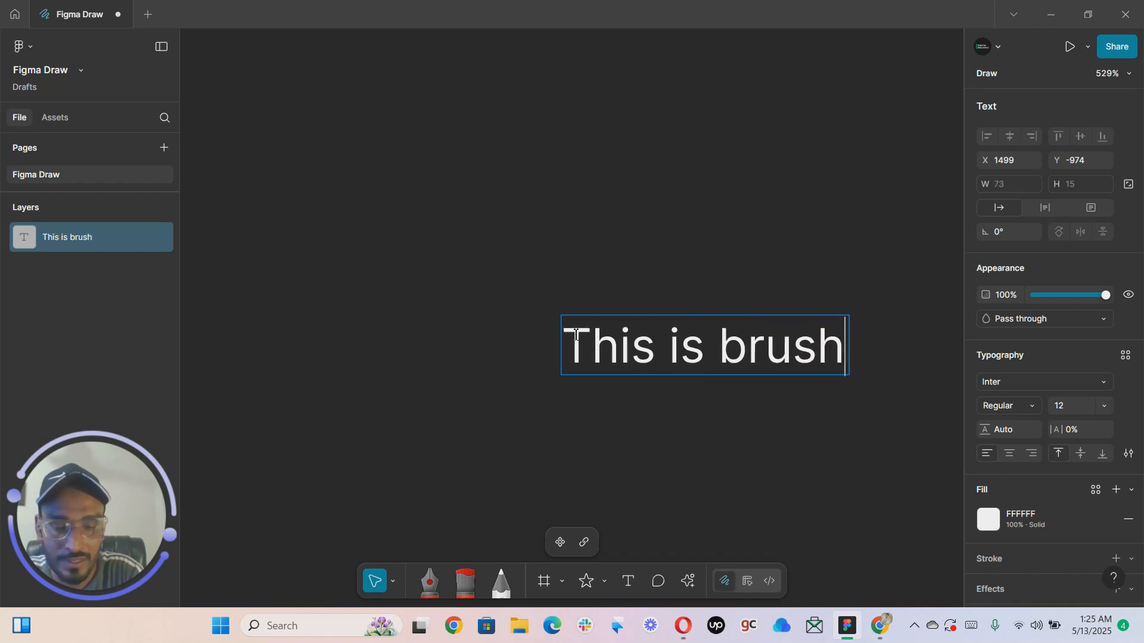
key("Escape")
Flatten the "This is brush" text into a vector and create a stretch brush from it
scroll(649, 354, "down", 3)
scroll(649, 354, "right", 3)
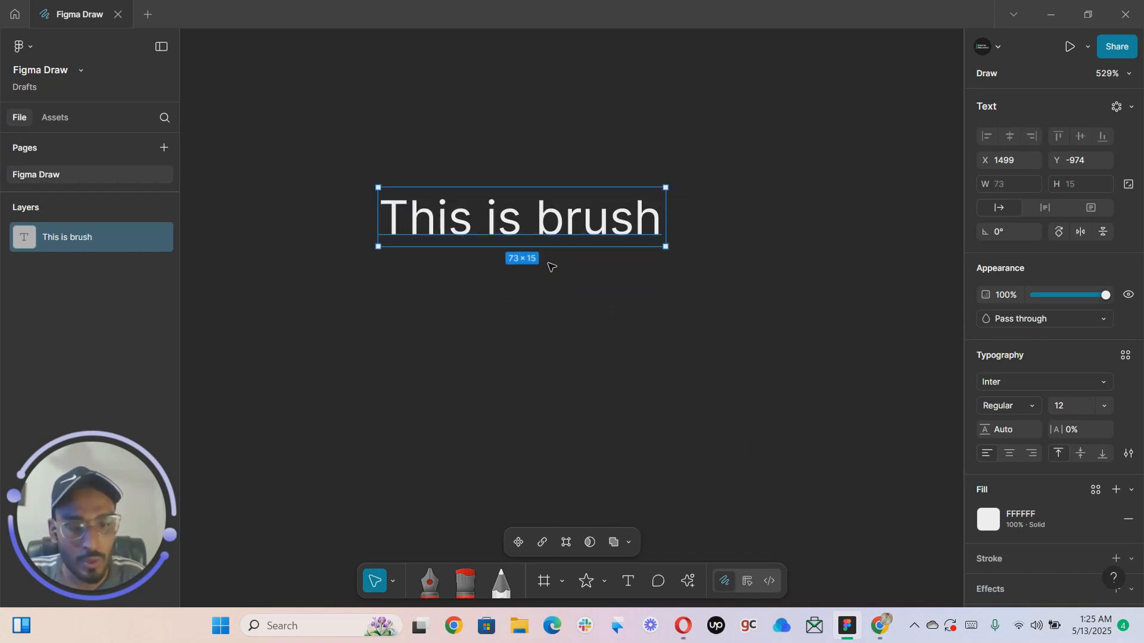
right_click(557, 231)
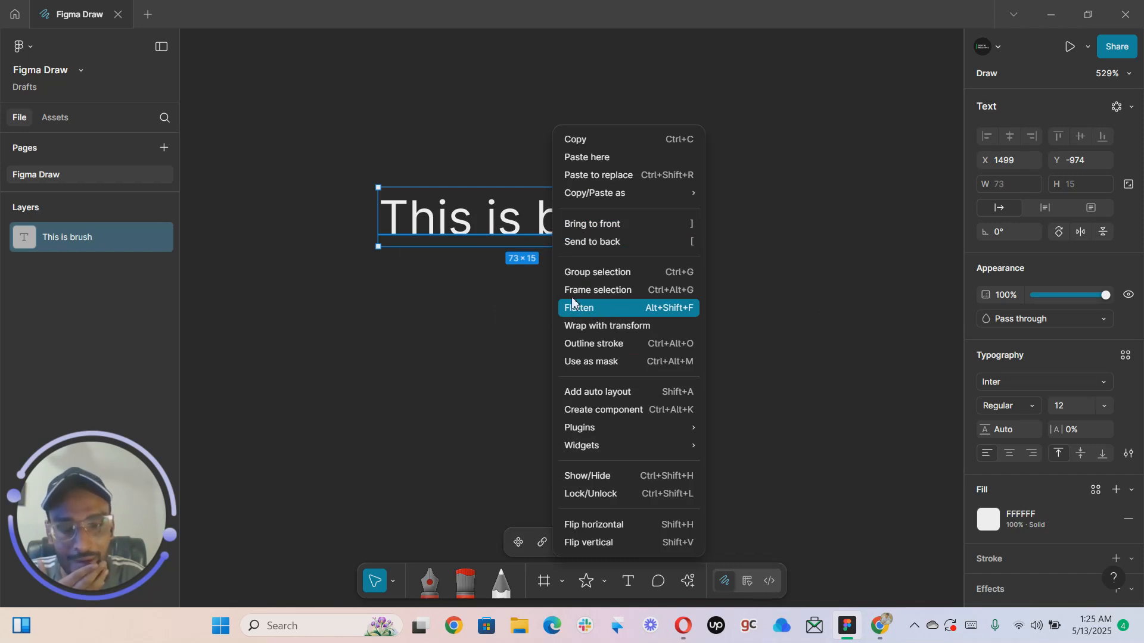
left_click(593, 310)
right_click(535, 231)
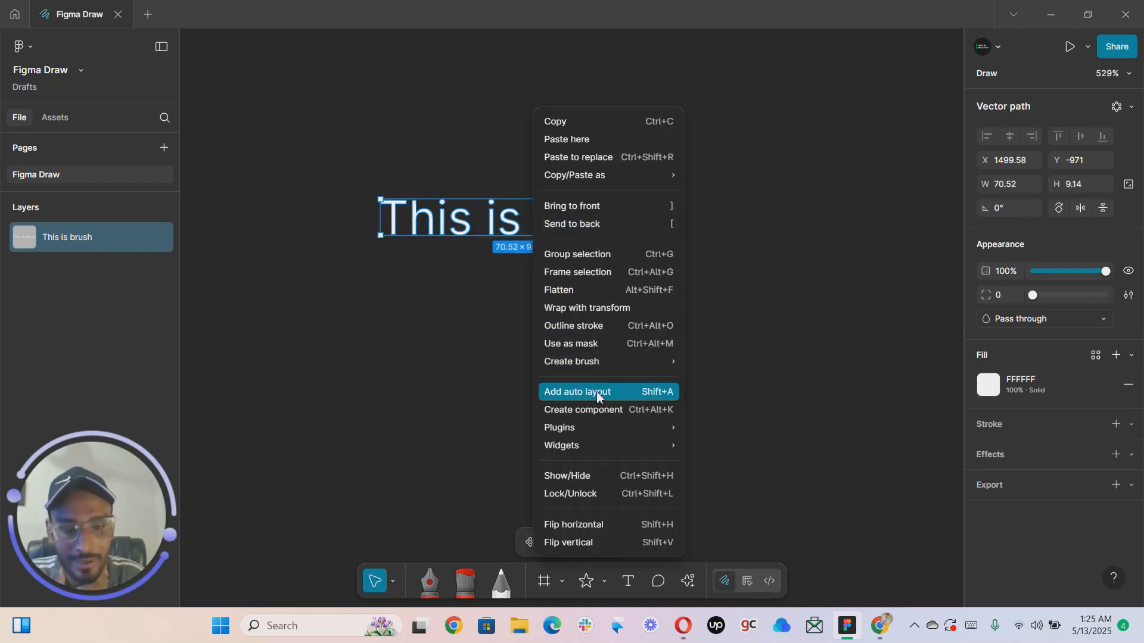
mouse_move(663, 366)
left_click(724, 364)
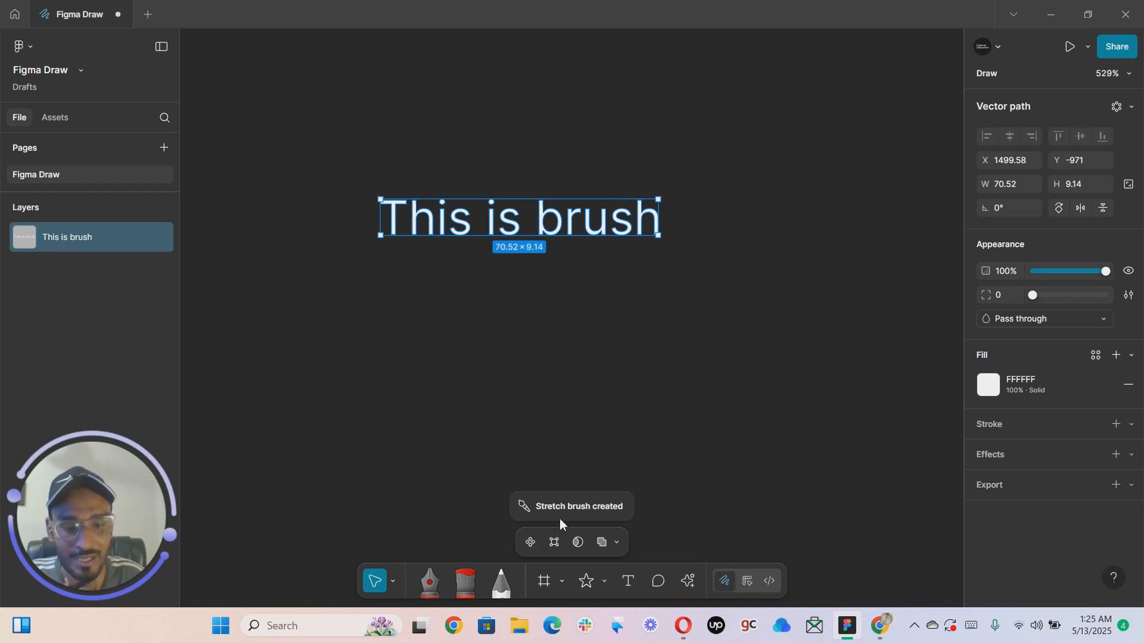
Paint a long winding stroke with the "This is brush" brush at stroke weight 5 and more strokes at weight 0
left_click(473, 580)
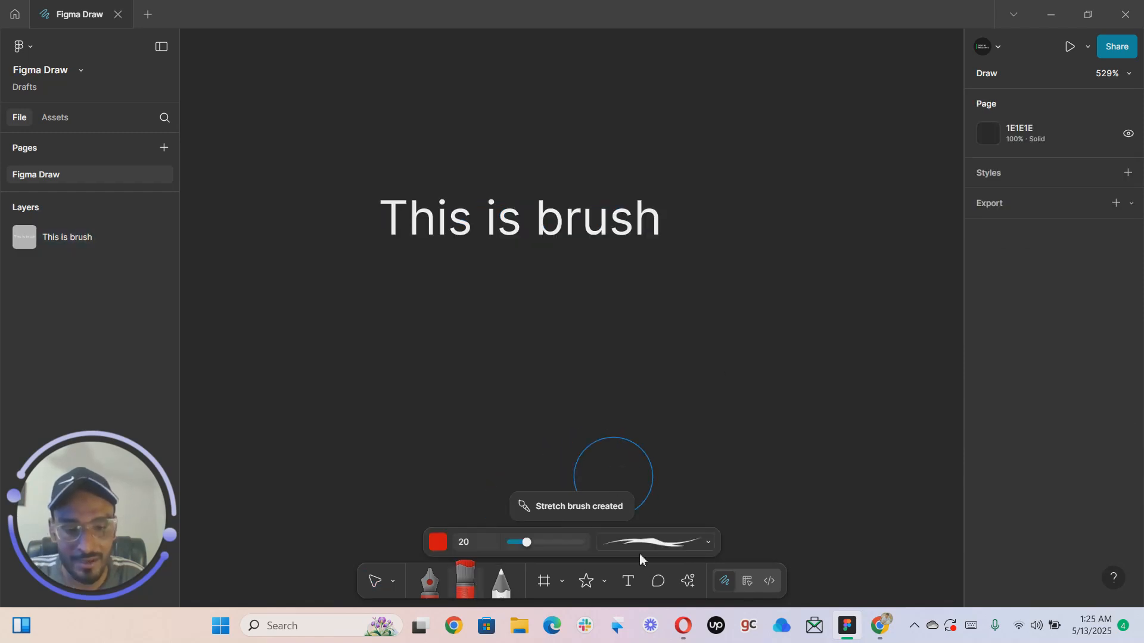
left_click(655, 542)
left_click(661, 505)
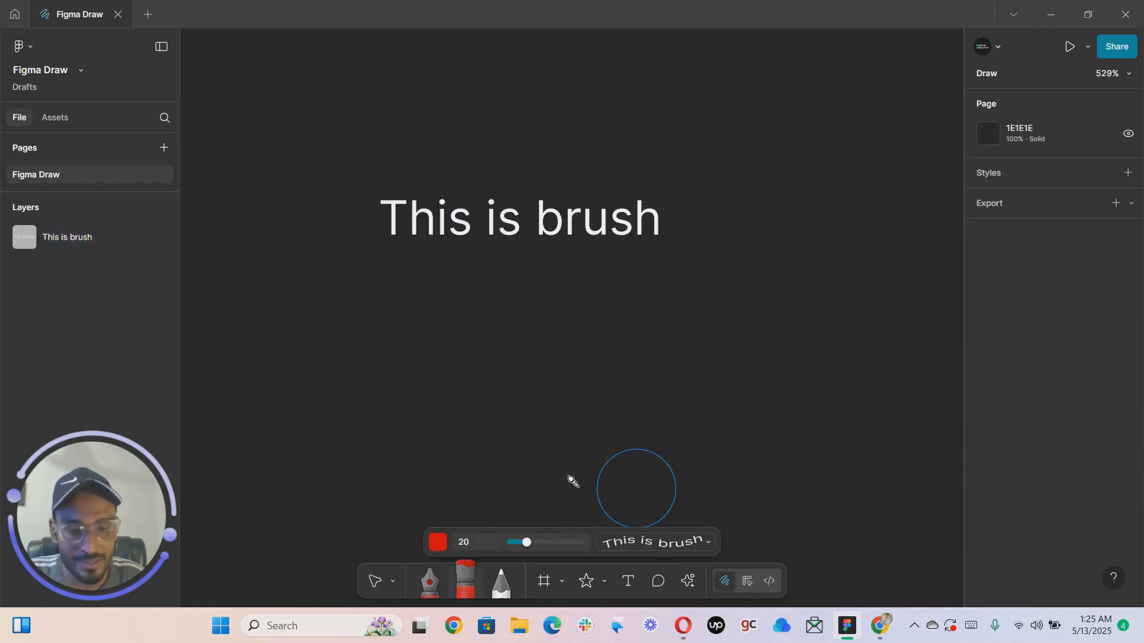
left_click_drag(526, 542, 516, 542)
mouse_move(434, 458)
left_mouse_down()
mouse_move(491, 391)
mouse_move(573, 378)
mouse_move(719, 428)
mouse_move(757, 412)
mouse_move(709, 383)
mouse_move(770, 333)
mouse_move(777, 277)
mouse_move(757, 216)
mouse_move(722, 165)
mouse_move(672, 159)
mouse_move(614, 236)
mouse_move(500, 311)
mouse_move(416, 293)
left_mouse_up()
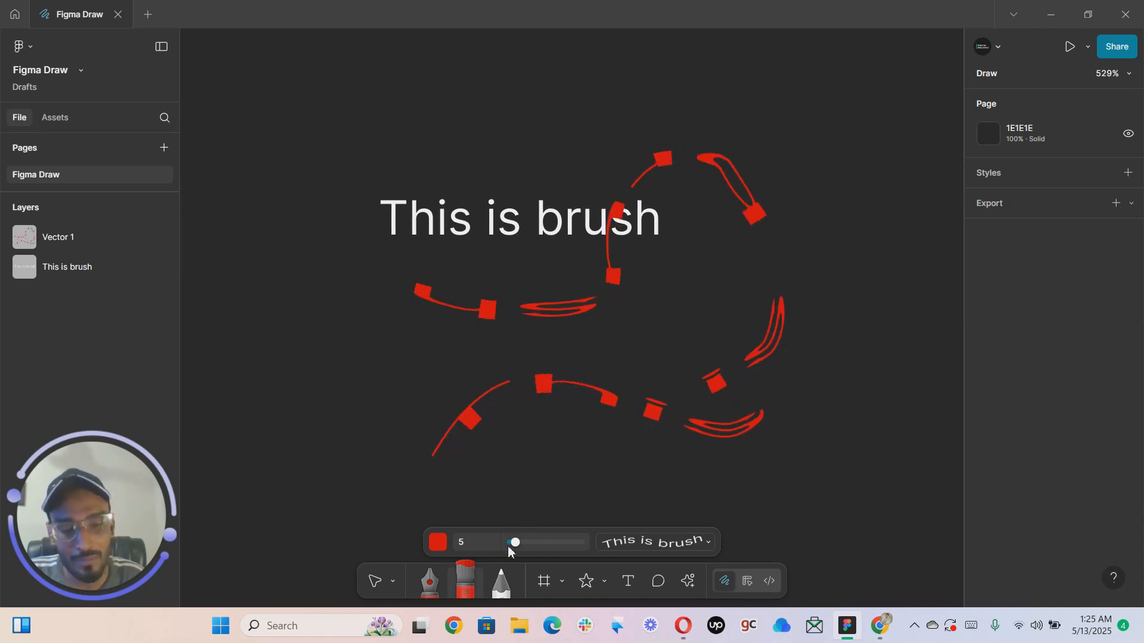
mouse_move(514, 548)
left_mouse_down()
mouse_move(529, 548)
mouse_move(508, 548)
left_mouse_up()
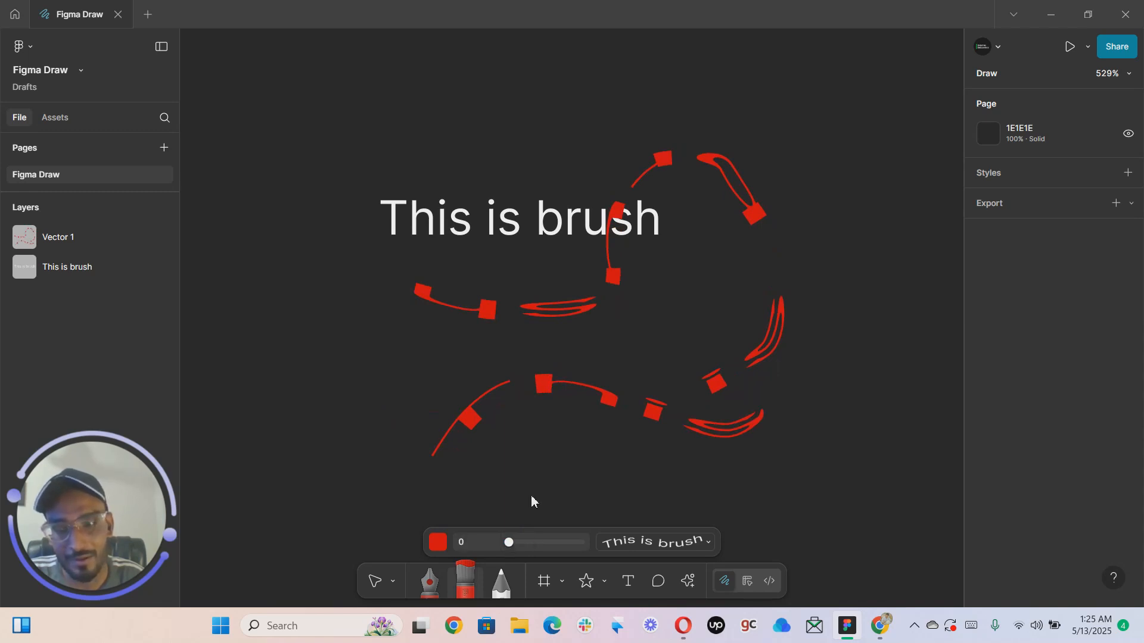
mouse_move(265, 449)
left_mouse_down()
mouse_move(313, 368)
mouse_move(424, 403)
mouse_move(258, 461)
mouse_move(361, 376)
mouse_move(305, 439)
mouse_move(316, 384)
mouse_move(452, 387)
left_mouse_up()
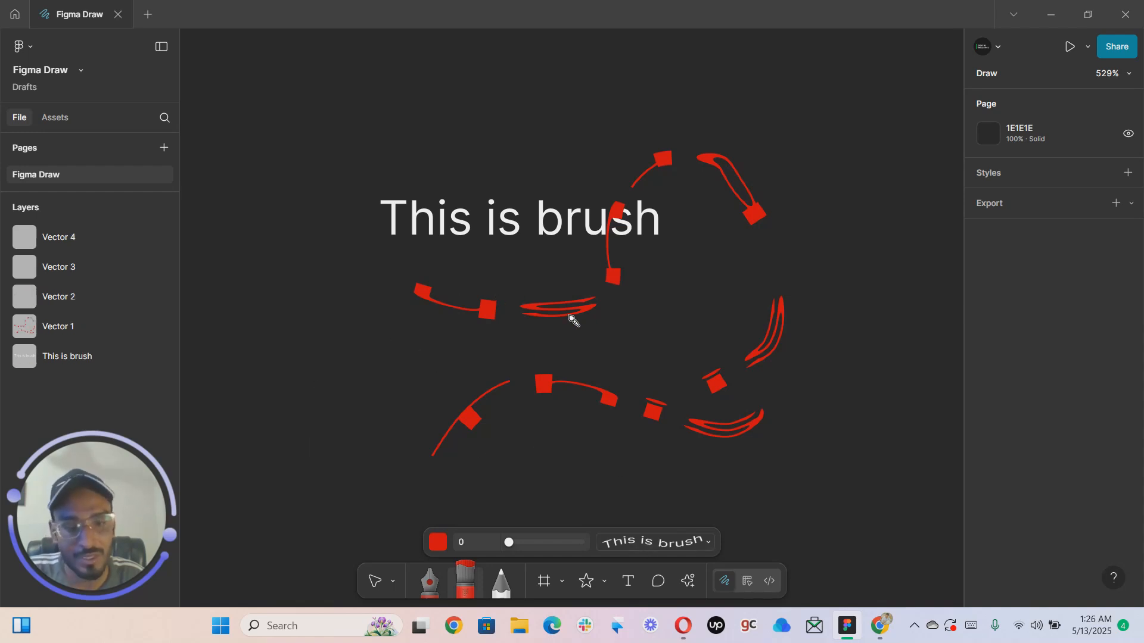
Delete the flattened text and all the brush strokes from the canvas
scroll(569, 316, "down", 3)
scroll(536, 329, "down", 1)
scroll(537, 328, "right", 2)
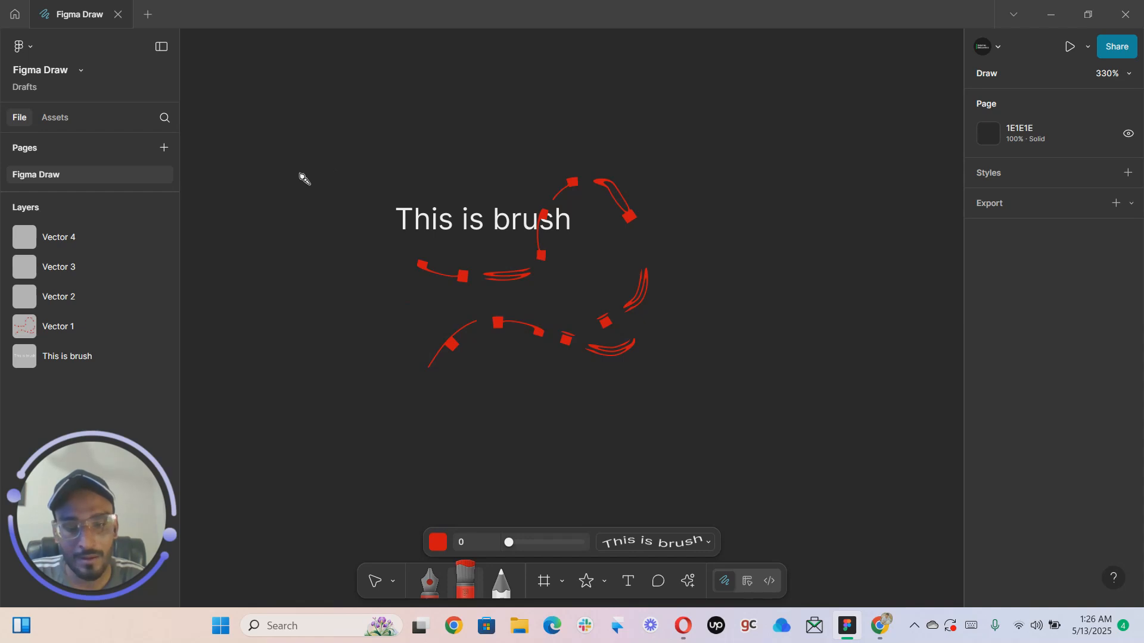
key("v")
mouse_move(299, 139)
left_mouse_down()
mouse_move(779, 441)
mouse_move(791, 478)
left_mouse_up()
key("Delete")
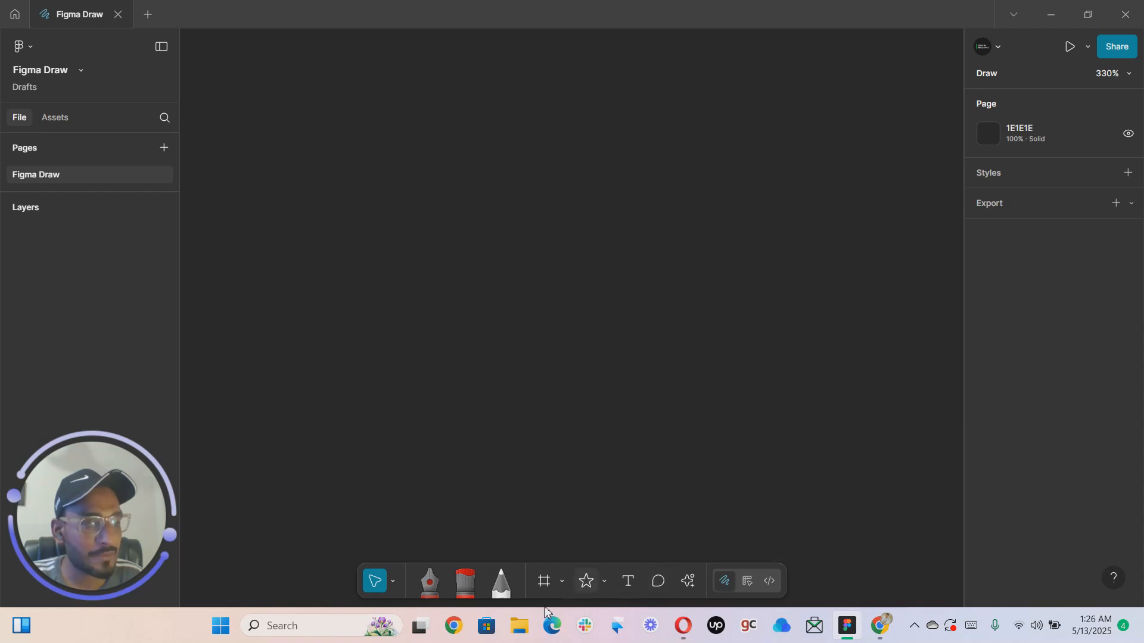
Set the Pencil's colour to red F80505 and draw a looping freehand line about 86 × 51 at stroke weight 2
left_click(501, 580)
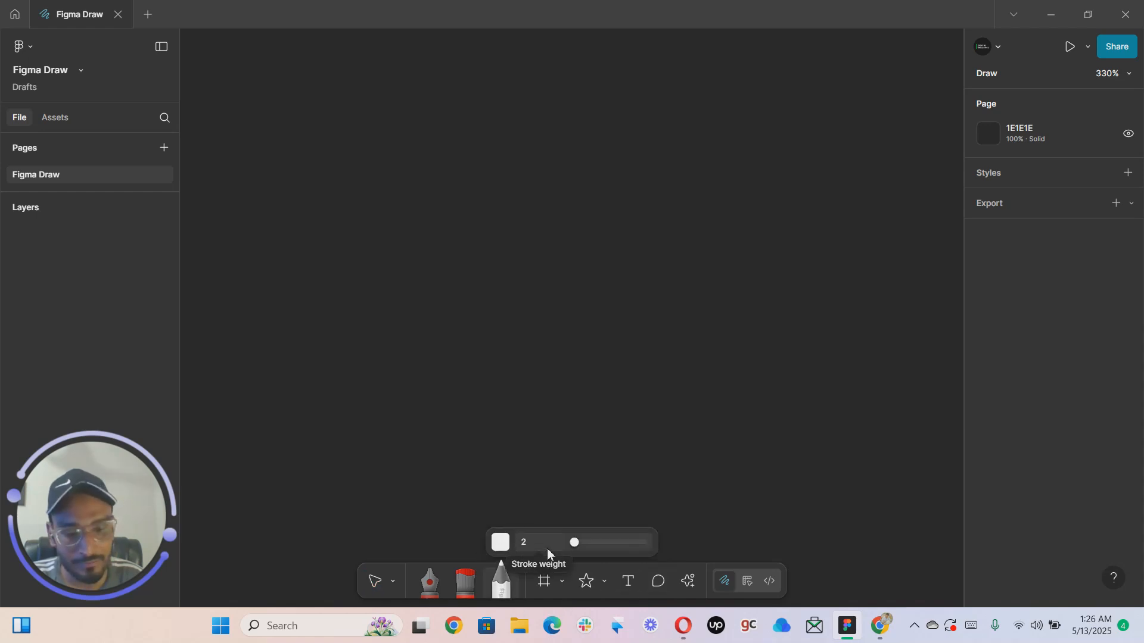
left_click(499, 543)
mouse_move(546, 301)
left_mouse_down()
mouse_move(574, 278)
mouse_move(576, 260)
left_mouse_up()
mouse_move(683, 296)
left_mouse_down()
mouse_move(725, 250)
mouse_move(711, 268)
mouse_move(565, 306)
mouse_move(486, 260)
mouse_move(600, 244)
mouse_move(516, 335)
left_mouse_up()
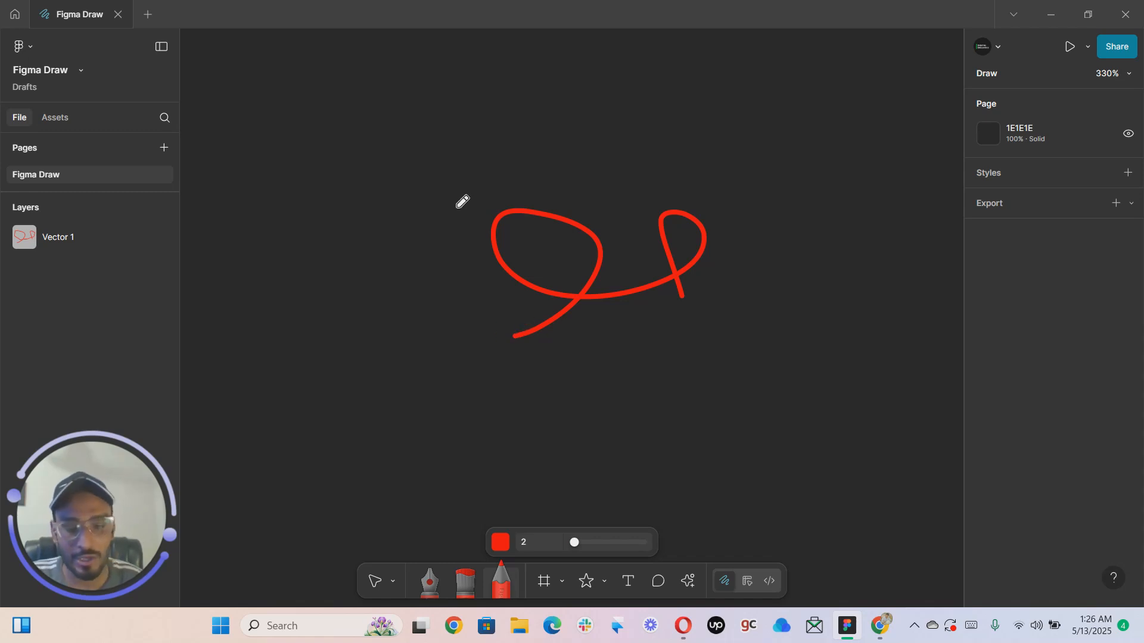
Delete the looping pencil line
key("v")
left_click_drag(417, 158, 775, 413)
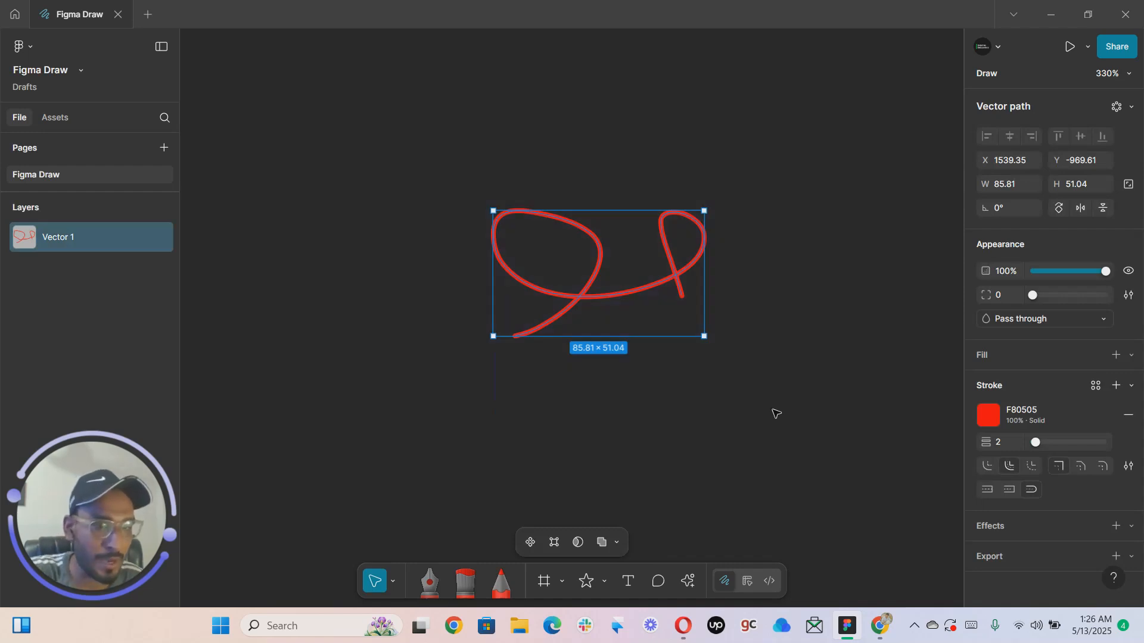
key("Delete")
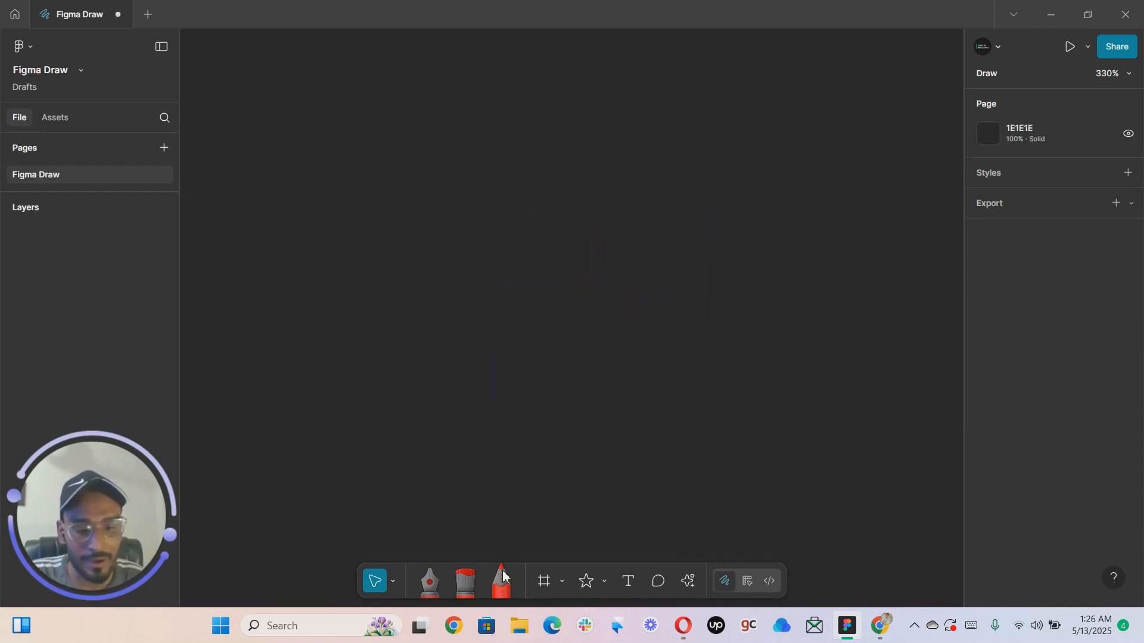
Draw a freehand circle about 51 × 50 with the red Pencil, leaving a small gap at its top
left_click(501, 580)
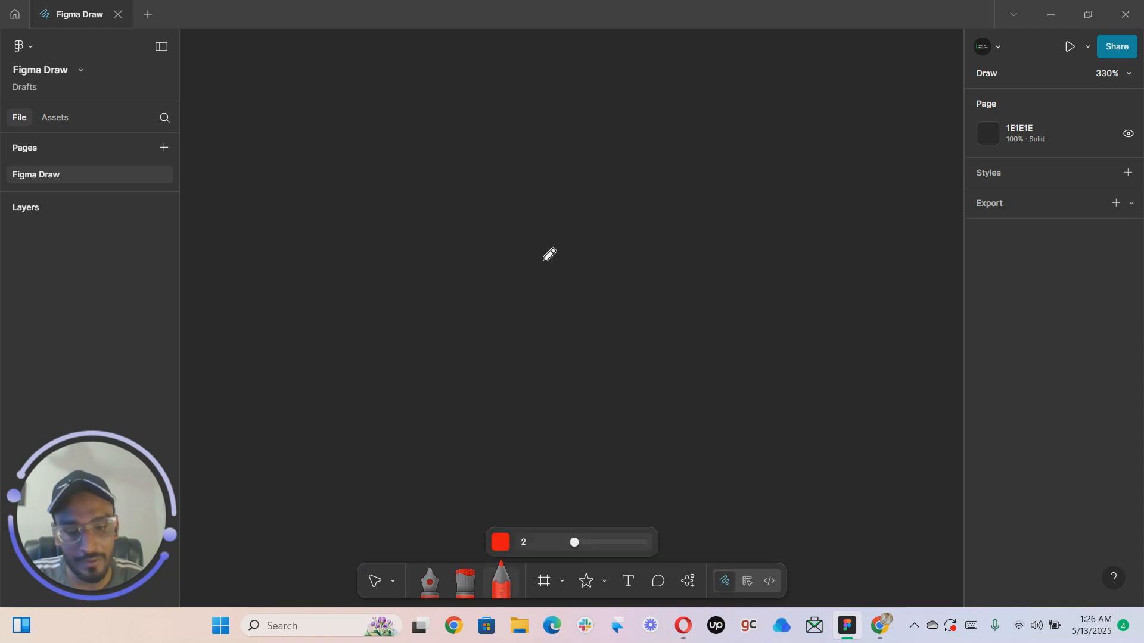
mouse_move(545, 244)
left_mouse_down()
mouse_move(517, 365)
mouse_move(586, 367)
mouse_move(619, 294)
mouse_move(608, 268)
mouse_move(554, 253)
left_mouse_up()
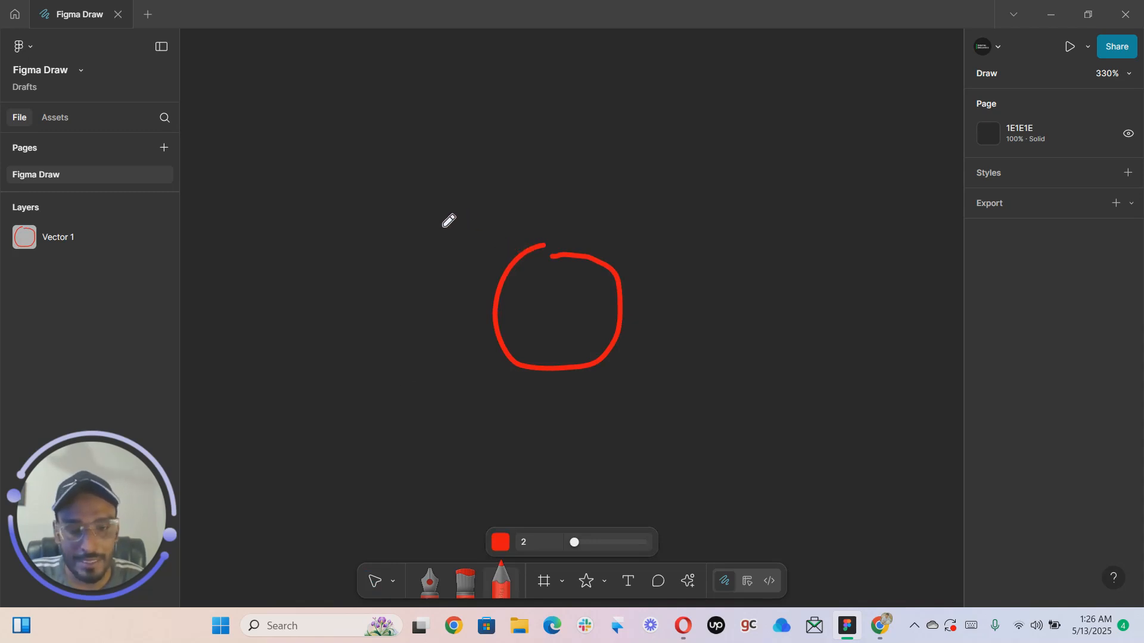
key("v")
Edit the pencil circle's vector points and join its two open ends to close the gap
left_click(617, 359)
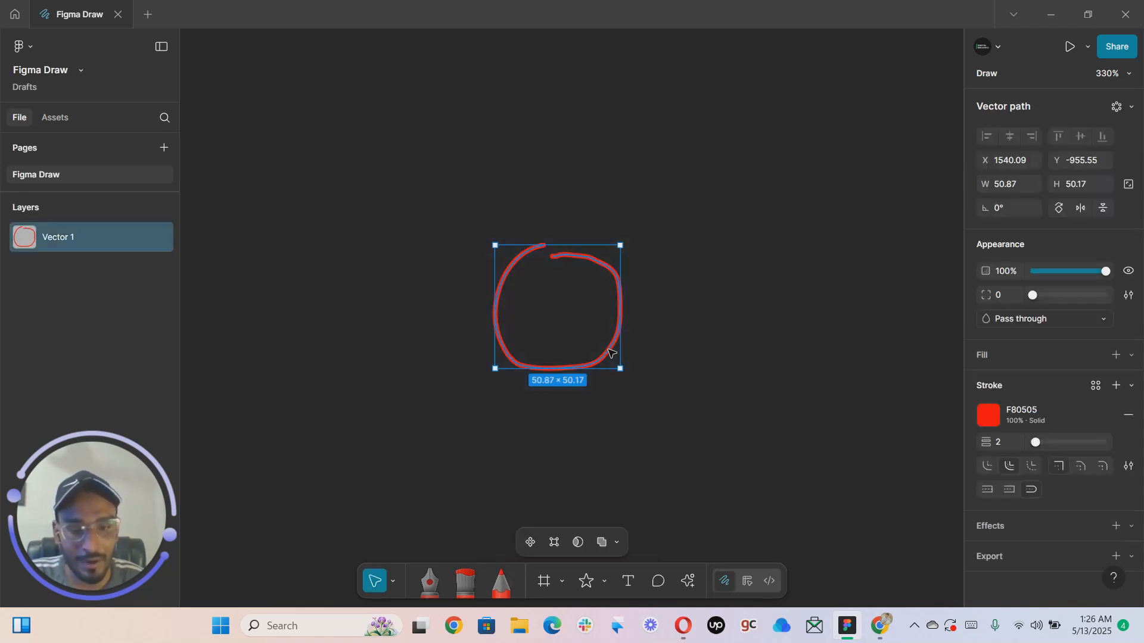
double_click(608, 353)
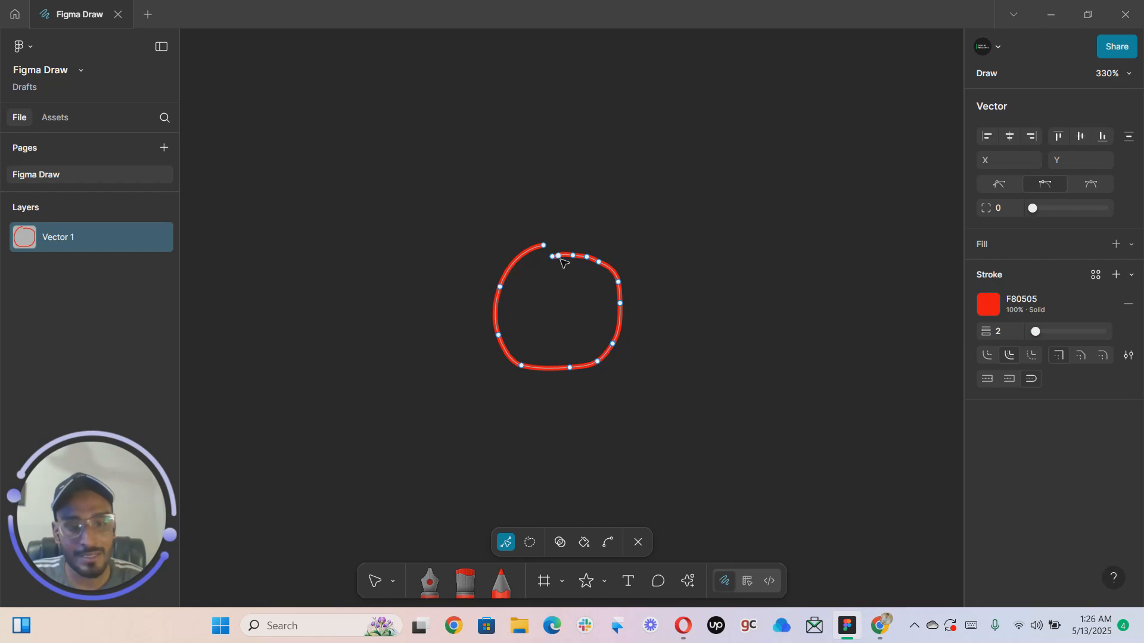
key("ctrl")
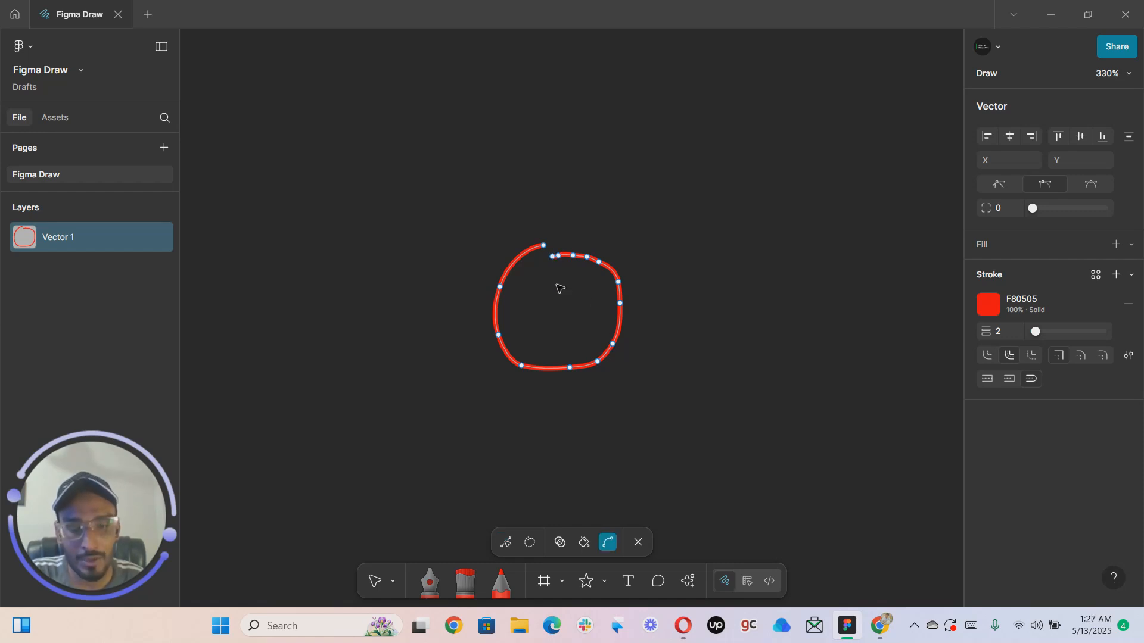
key("ctrl+j")
scroll(555, 254, "up", 5)
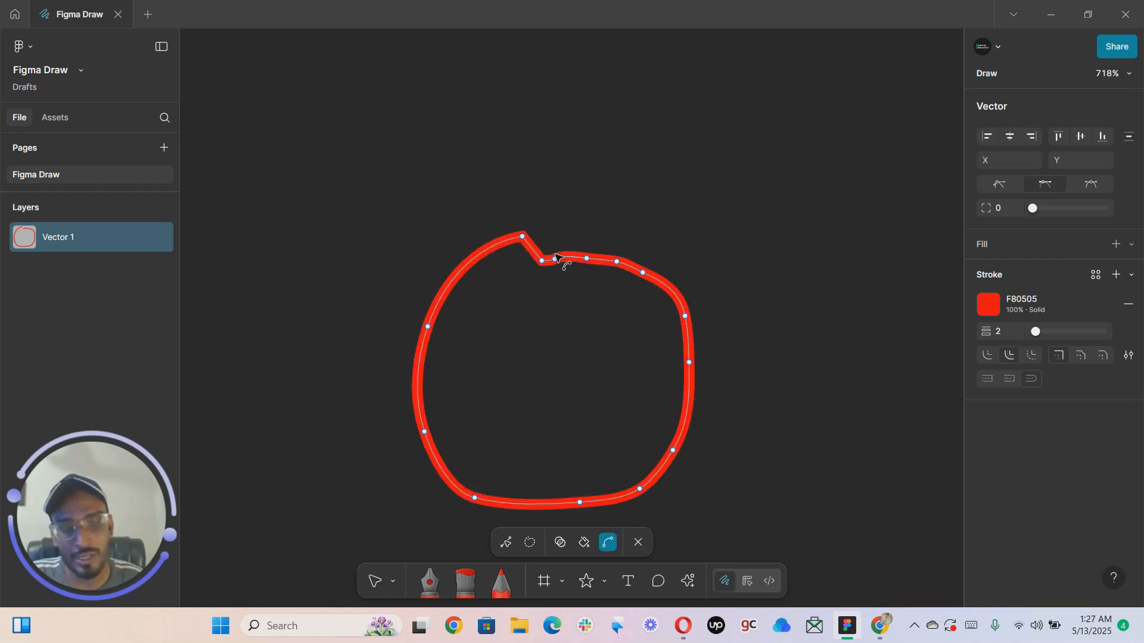
Undo the join at the circle's upper gap and join the path's two open ends again
key("ctrl+z")
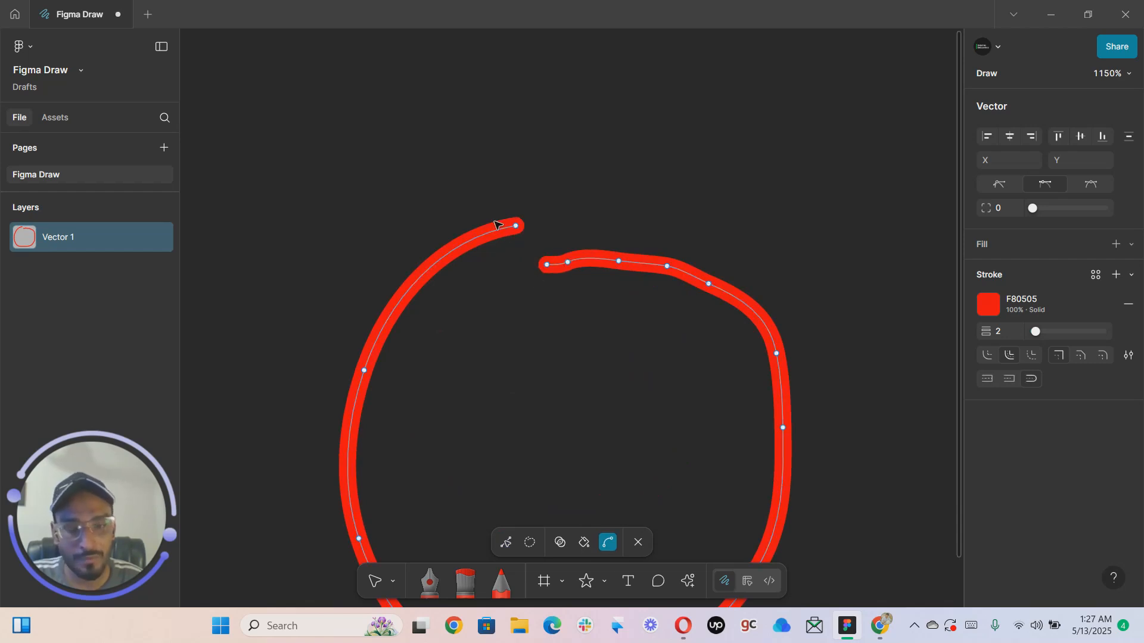
key("ctrl")
key("ctrl+j")
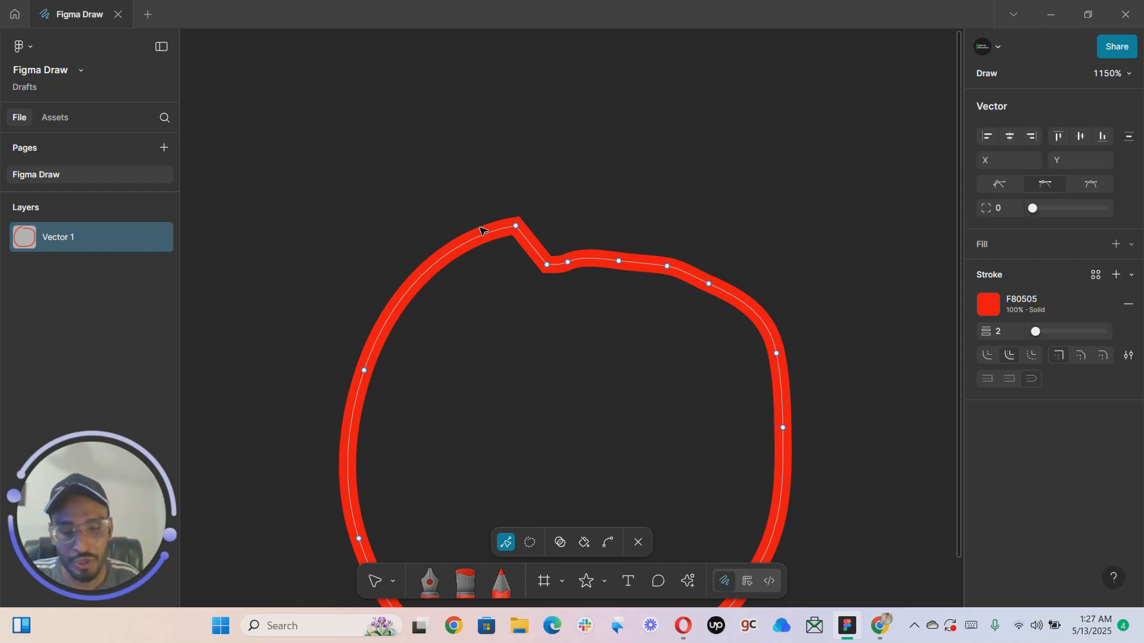
scroll(543, 216, "down", 5)
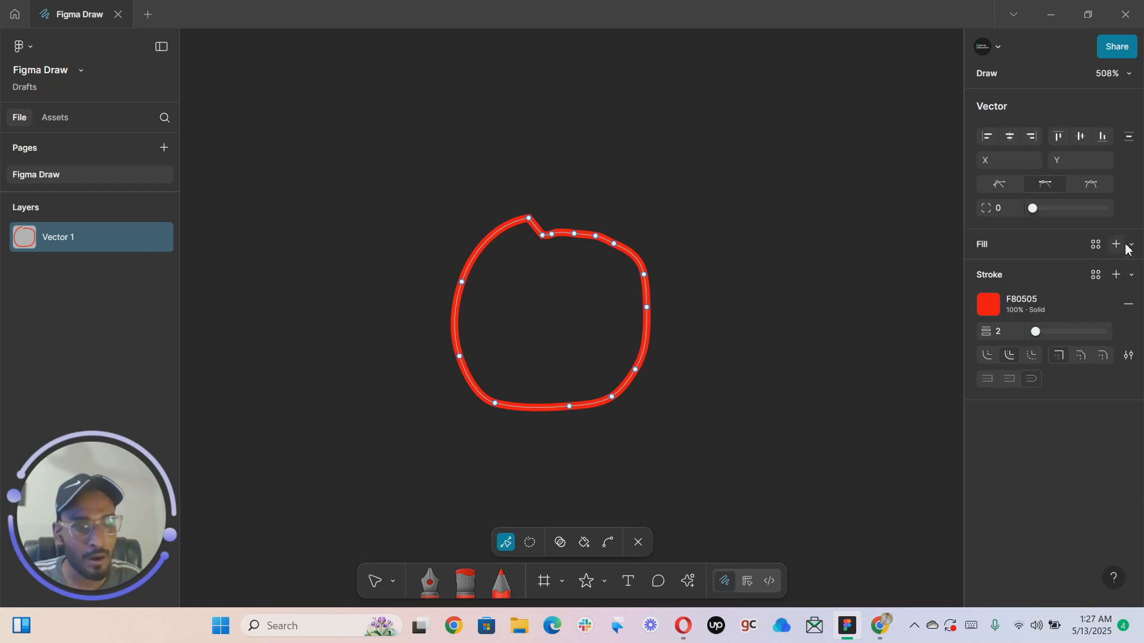
Add a solid fill to the closed pencil shape, set it to red FF0000 and leave vector editing
left_click(1116, 244)
left_click(1010, 288)
left_click(994, 283)
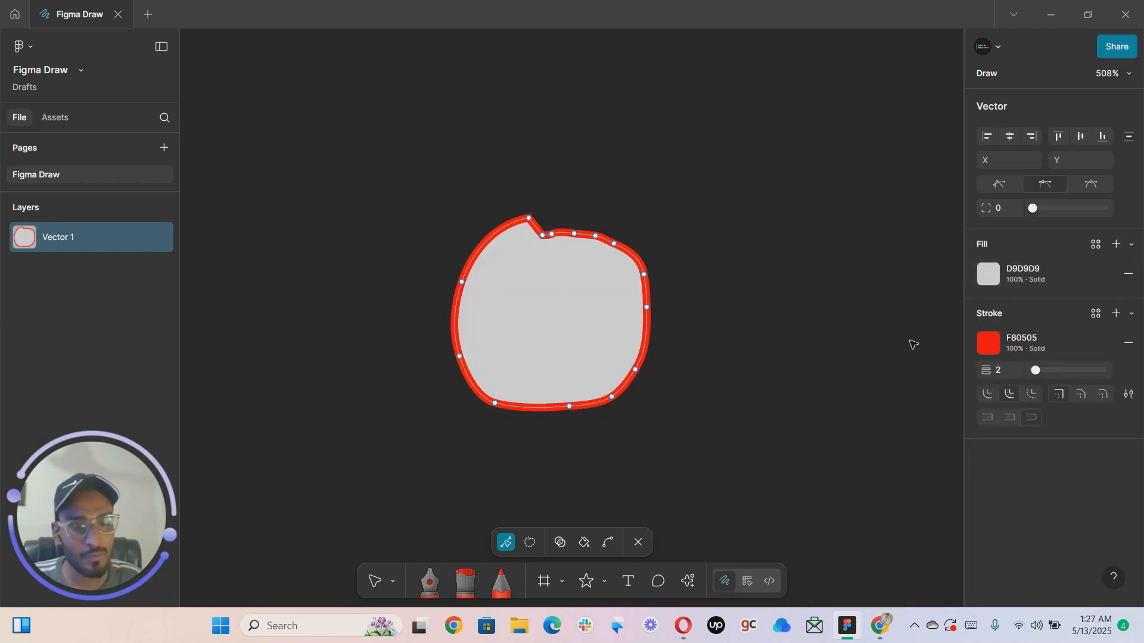
left_click(989, 274)
left_click(907, 343)
left_click_drag(968, 270, 971, 268)
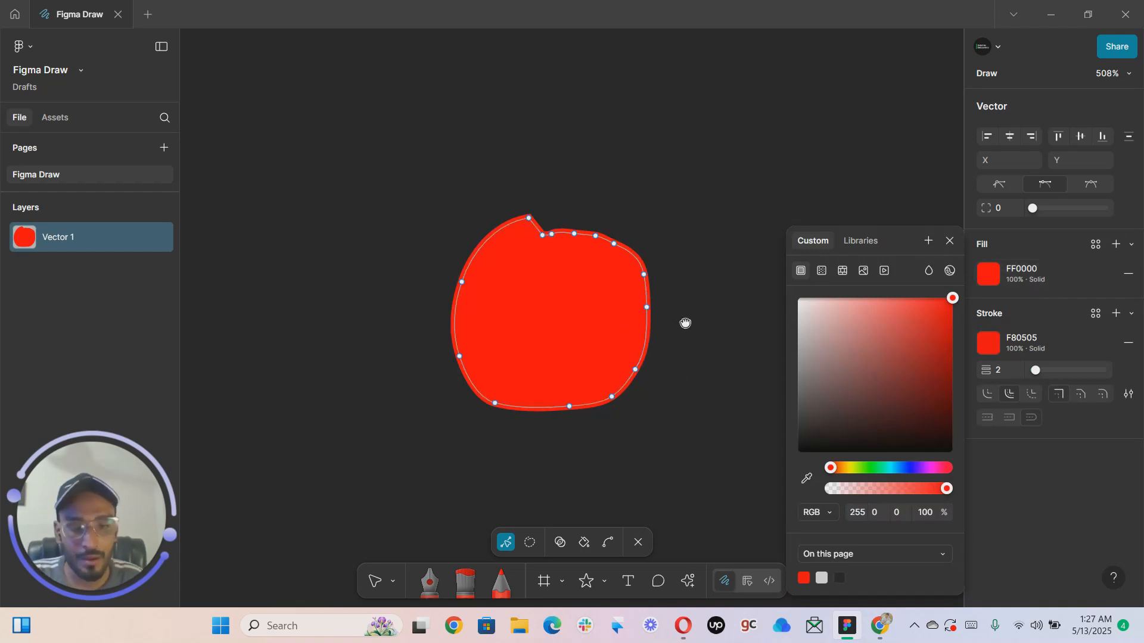
left_click_drag(684, 322, 582, 283)
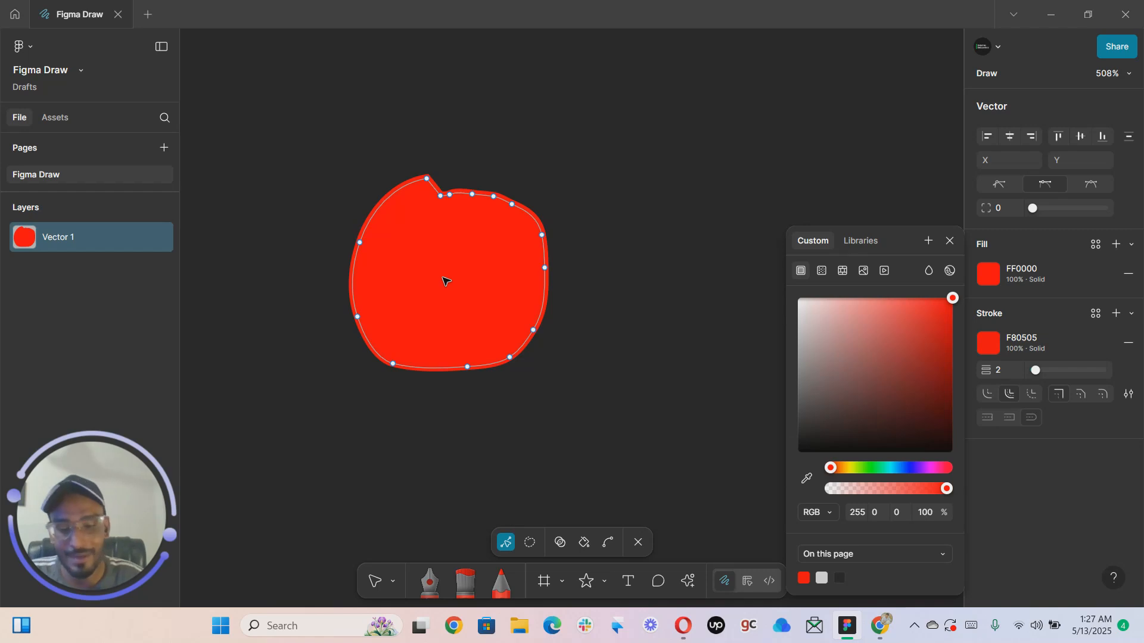
double_click(586, 255)
Draw an 18 × 18 five-pointed star in the empty area beside the red pencil shape
left_click_drag(484, 280, 398, 242)
left_click(421, 242)
scroll(440, 255, "down", 1)
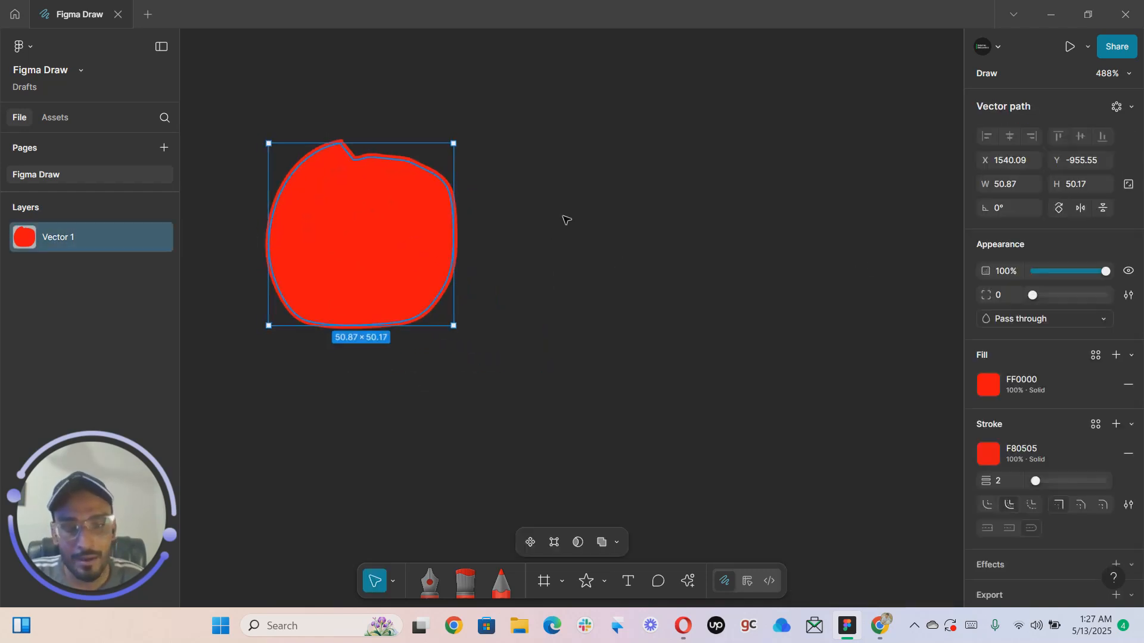
left_click(531, 230)
scroll(532, 230, "down", 1)
left_click(395, 235)
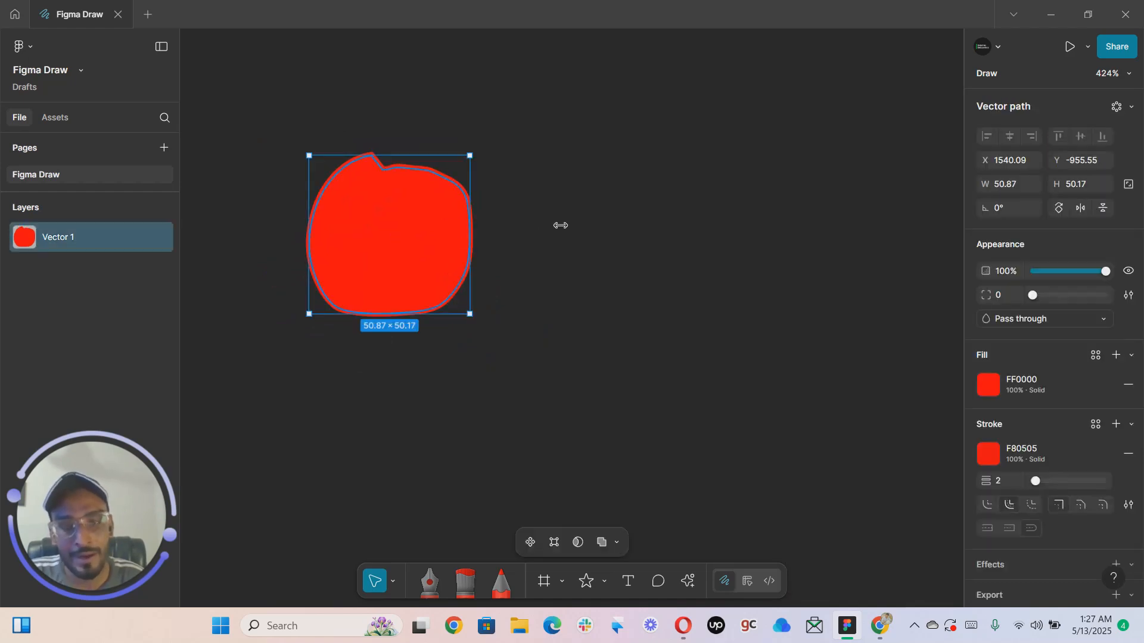
left_click(586, 581)
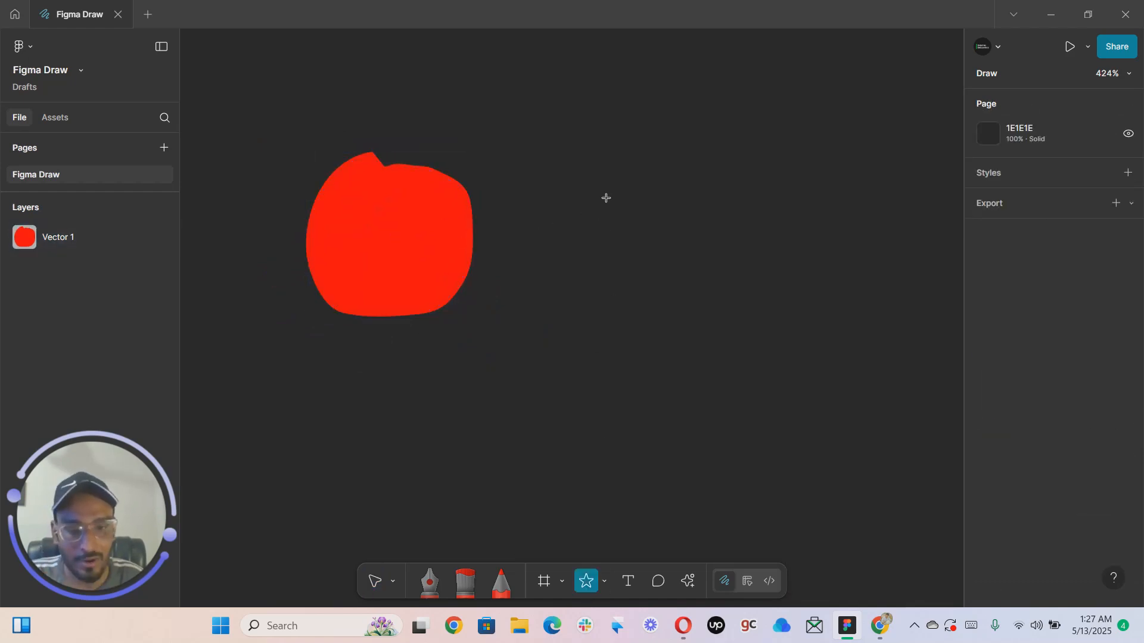
left_click_drag(605, 198, 639, 245)
left_click_drag(651, 250, 634, 227)
Set the star's fill to pale yellow FFEE80
left_click(993, 409)
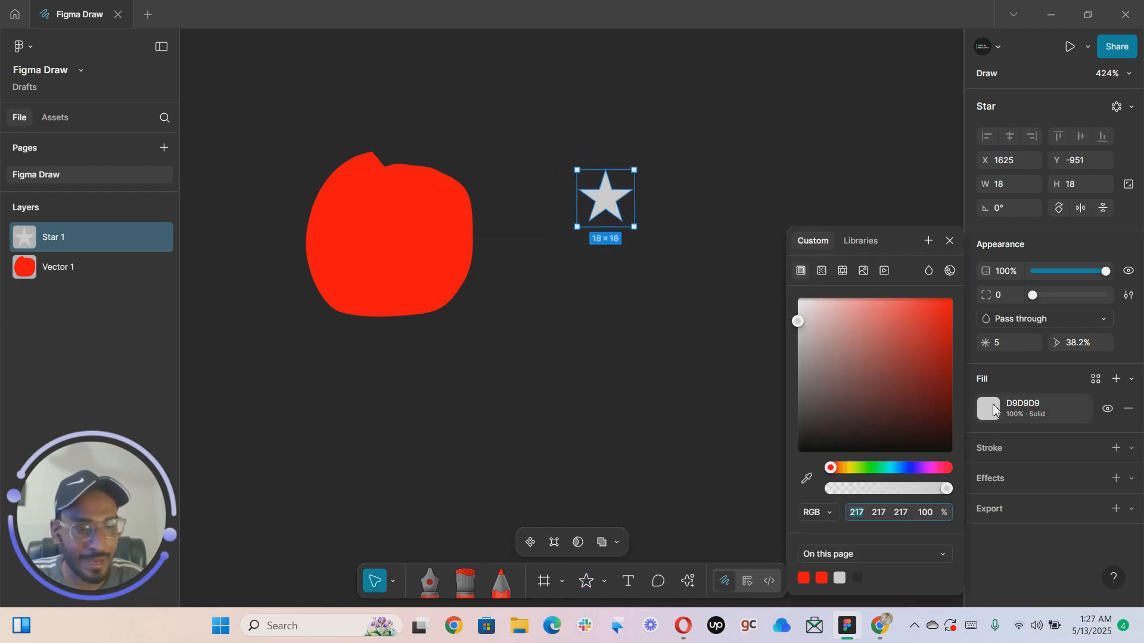
left_click(846, 468)
left_click_drag(892, 330, 873, 260)
left_click(549, 302)
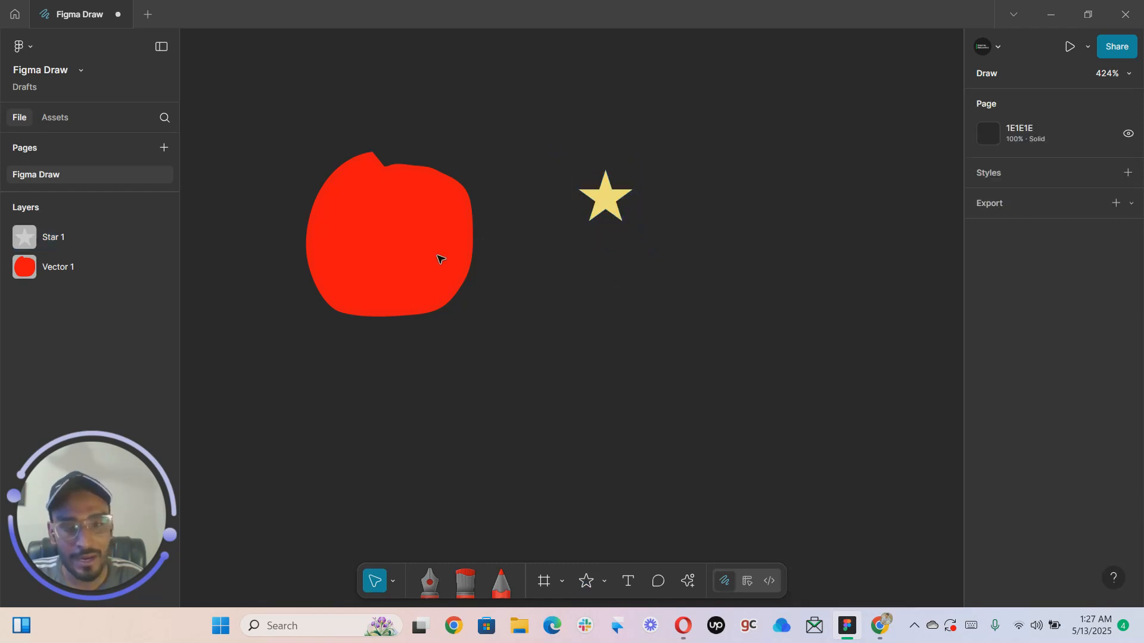
Change the red pencil shape's fill to a pattern that uses the yellow star as its source
left_click(439, 258)
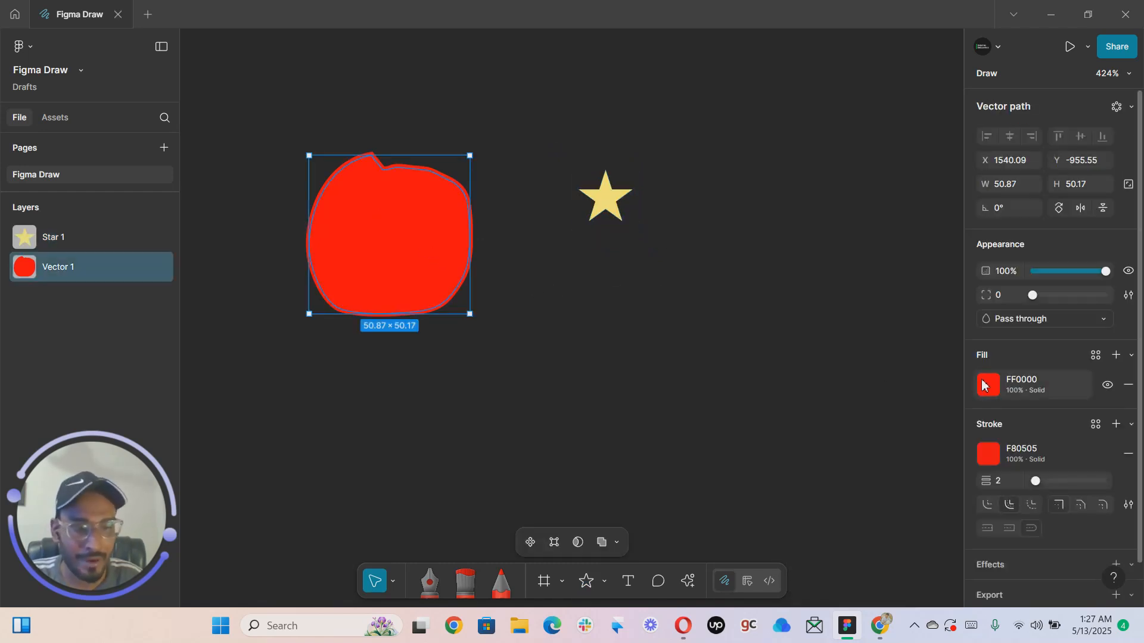
left_click(988, 387)
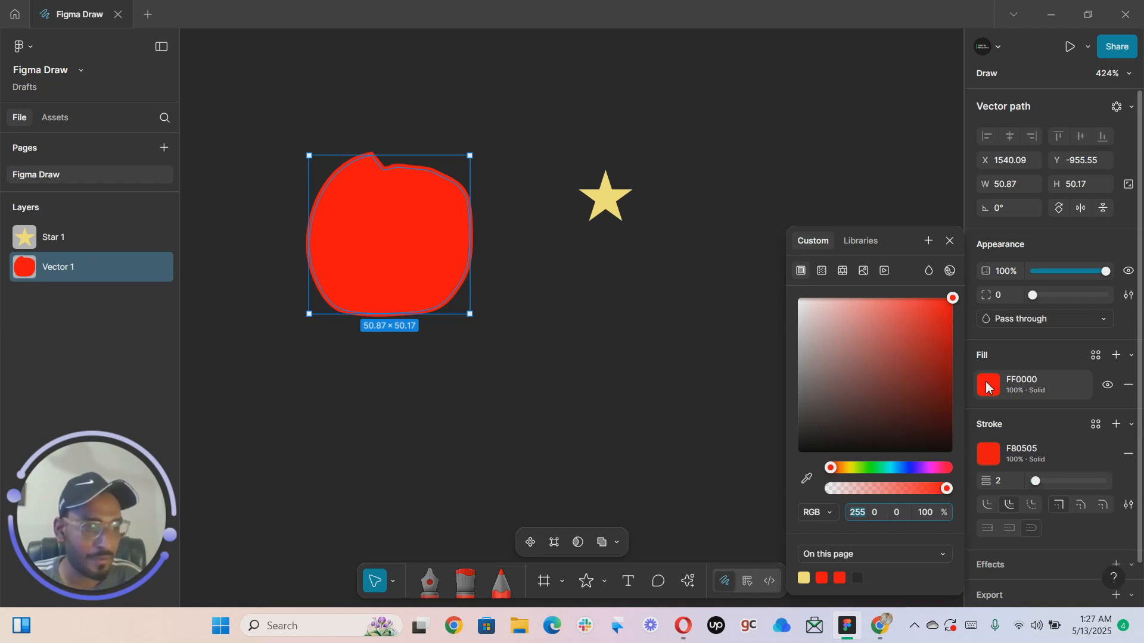
left_click(841, 272)
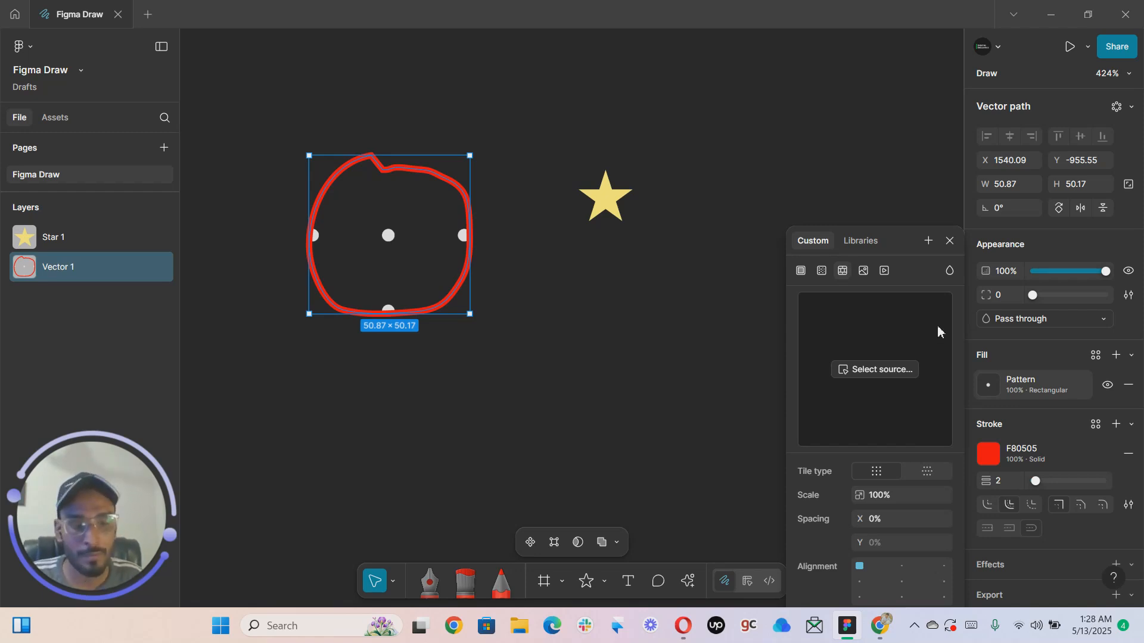
left_click(891, 374)
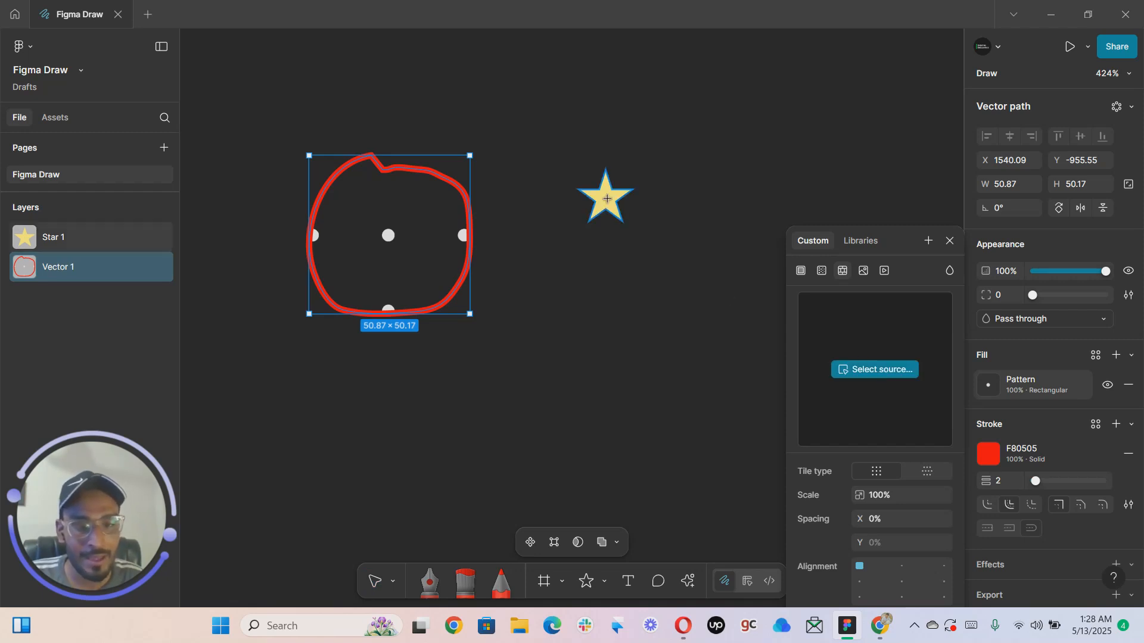
left_click(606, 199)
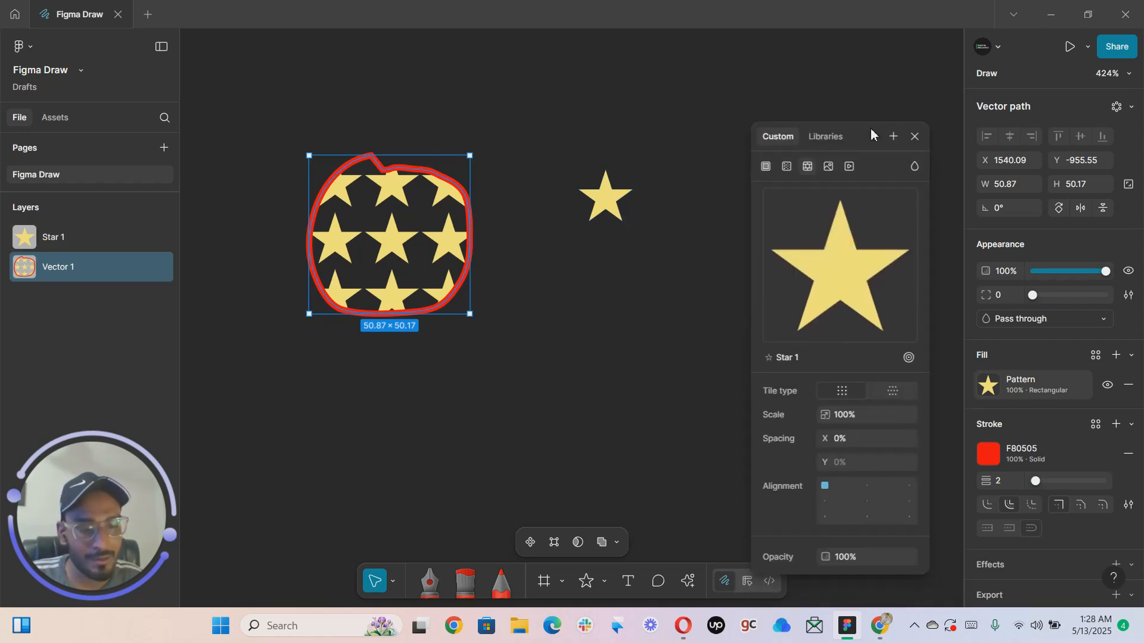
Go to the pattern's source star and change its fill to dark yellow B19A00
left_click(912, 347)
scroll(679, 292, "down", 10, "ctrl")
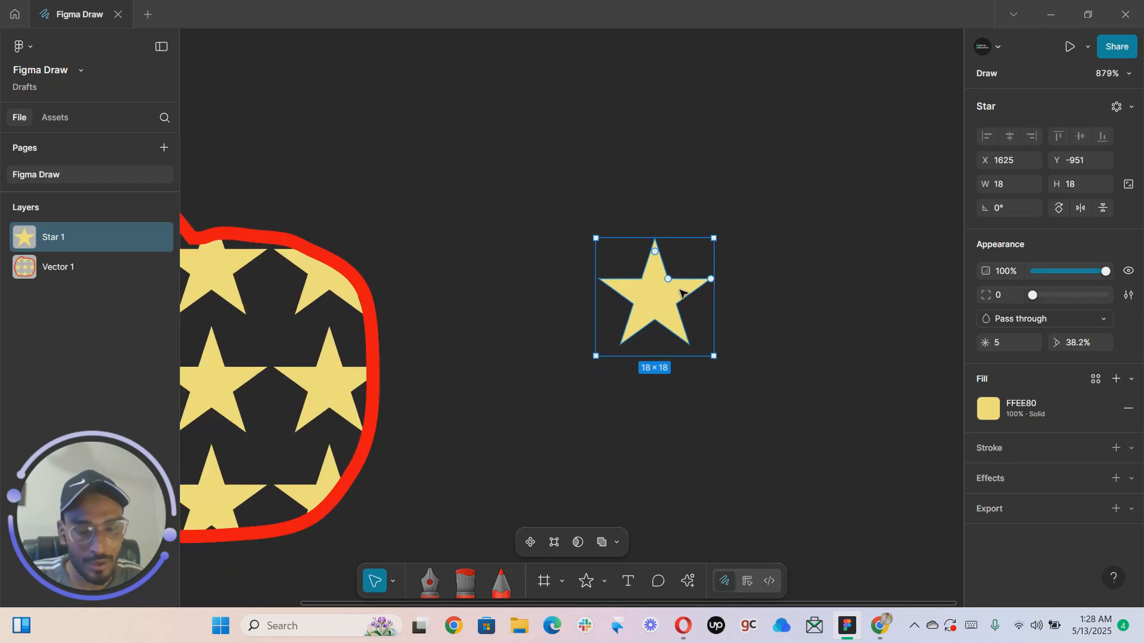
scroll(683, 294, "down", 3, "ctrl")
scroll(683, 290, "up", 2, "ctrl")
left_click_drag(597, 348, 708, 275)
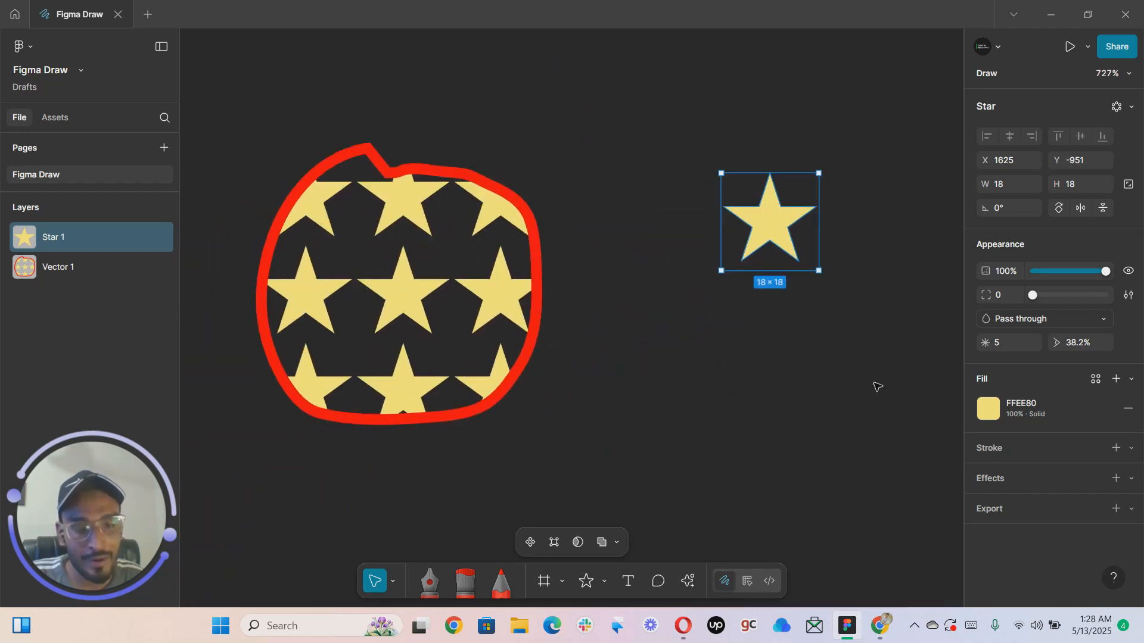
left_click(988, 408)
left_click(927, 363)
left_click_drag(969, 323, 960, 345)
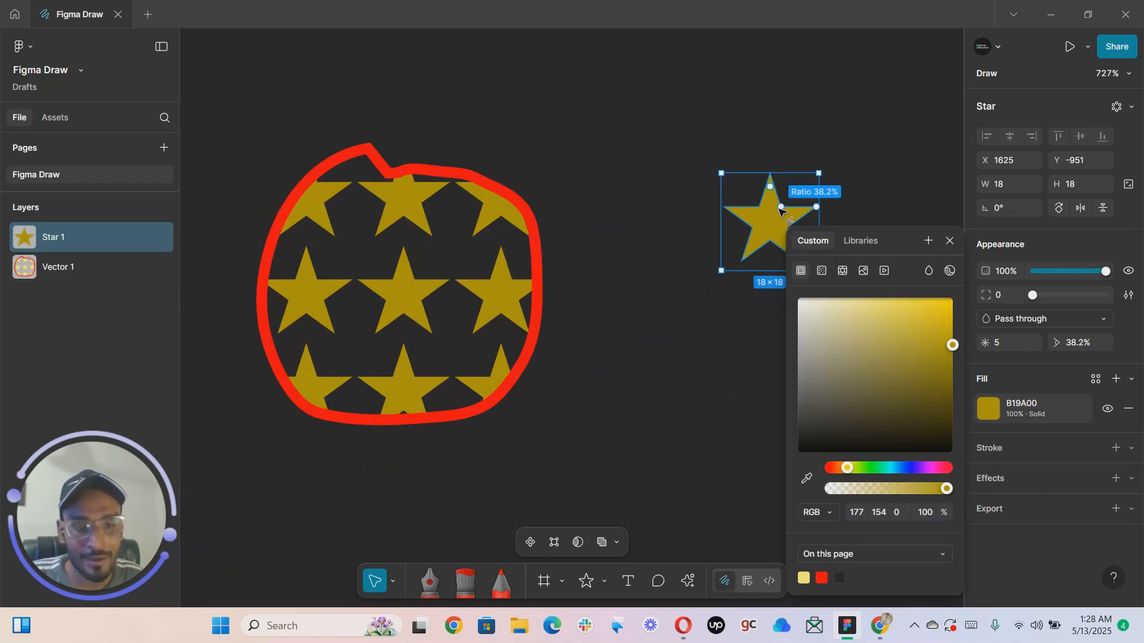
Try reshaping the source star by moving its upper-right inner vector point towards the centre
double_click(778, 209)
left_click_drag(780, 207, 767, 226)
key("Escape")
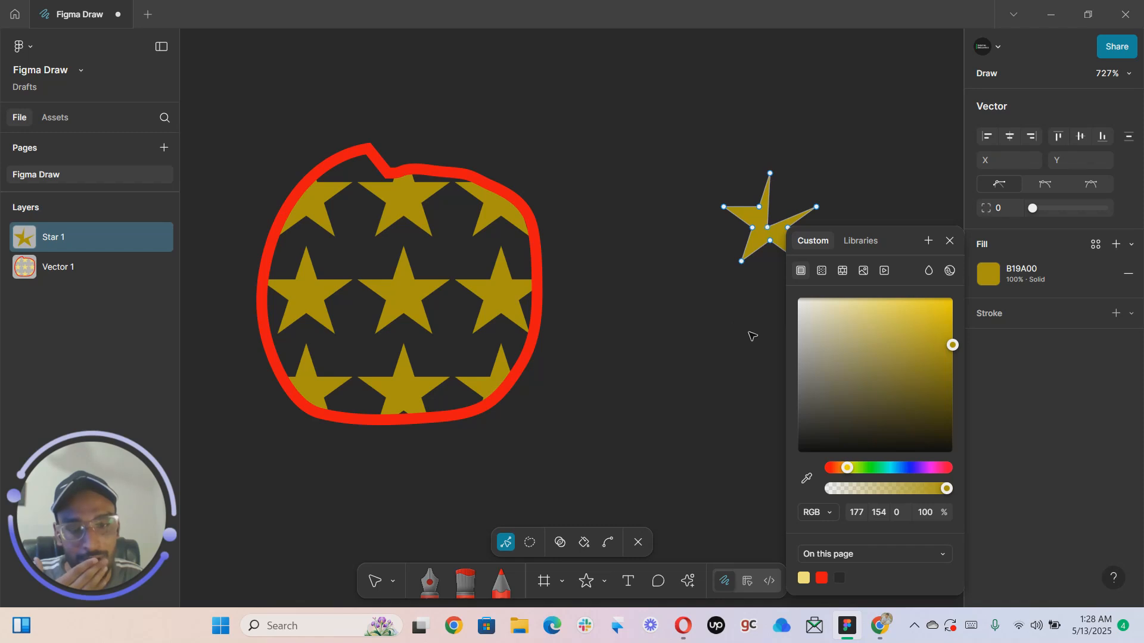
left_click(751, 336)
scroll(447, 238, "down", 1)
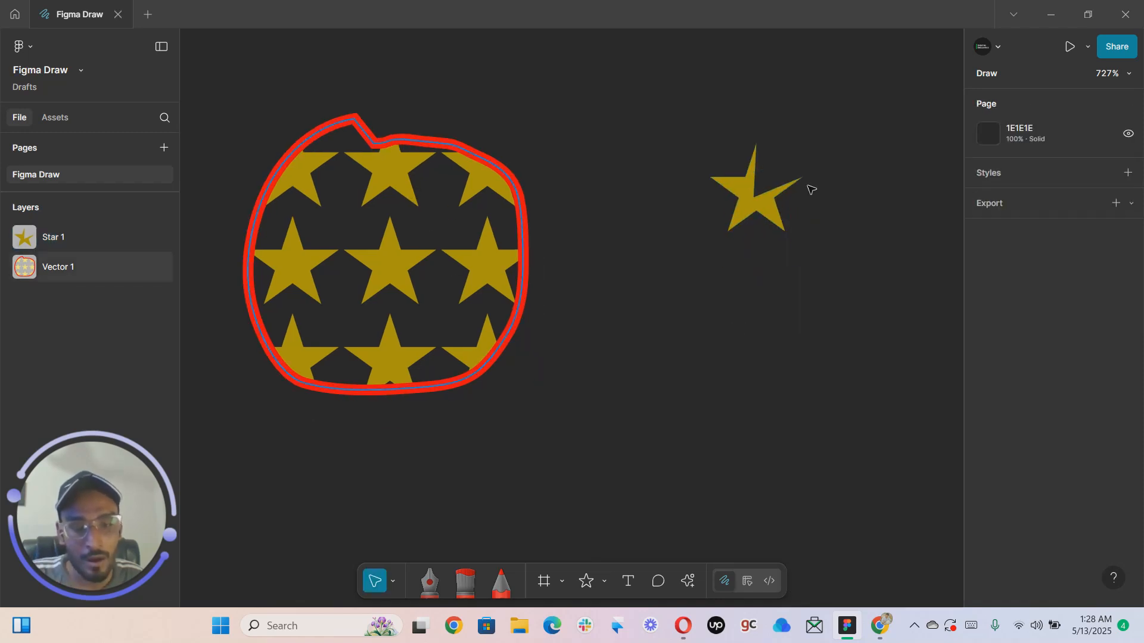
Undo the vector point edit on the source star
double_click(762, 202)
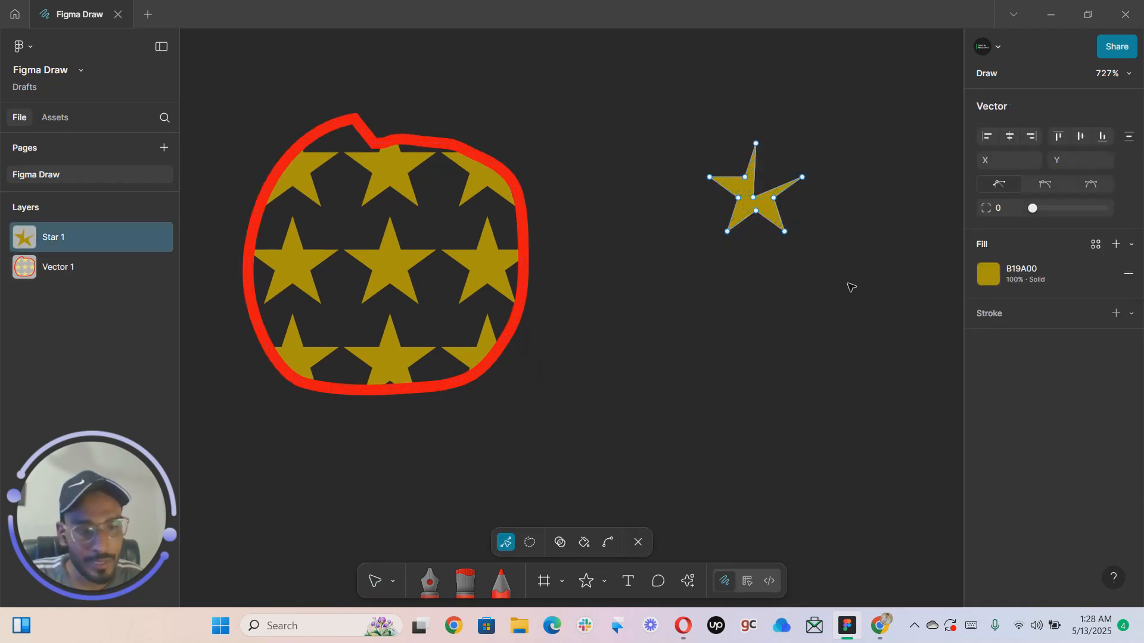
key("Escape")
key("ctrl+z")
key("ctrl+z")
key("ctrl+z")
key("ctrl+z")
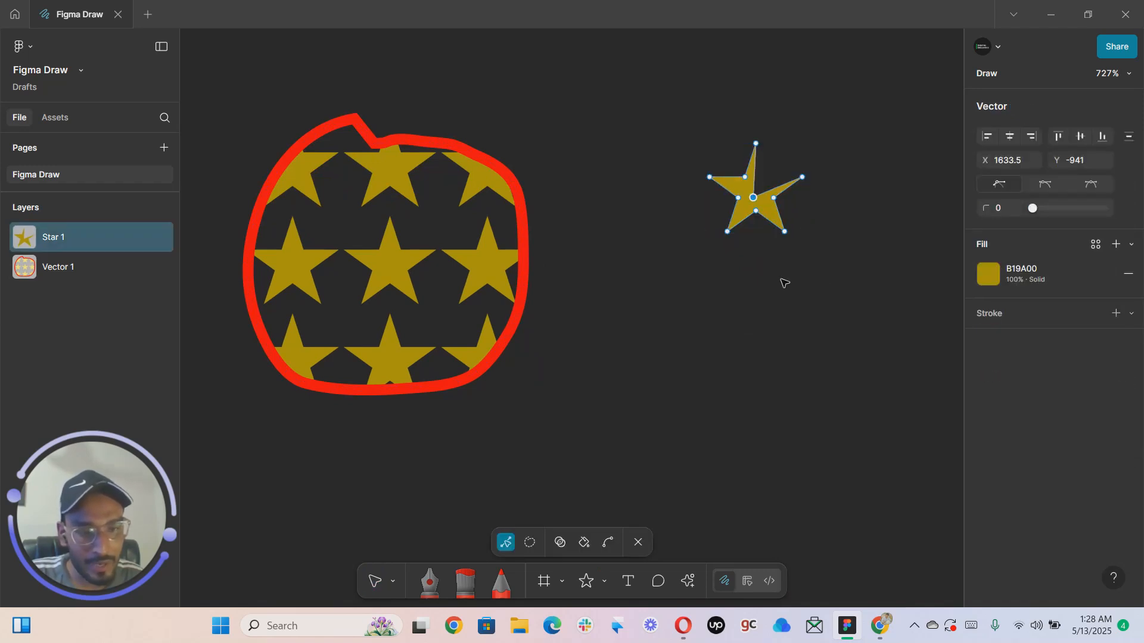
key("ctrl+z")
key("ctrl+z")
left_click_drag(803, 244, 753, 236)
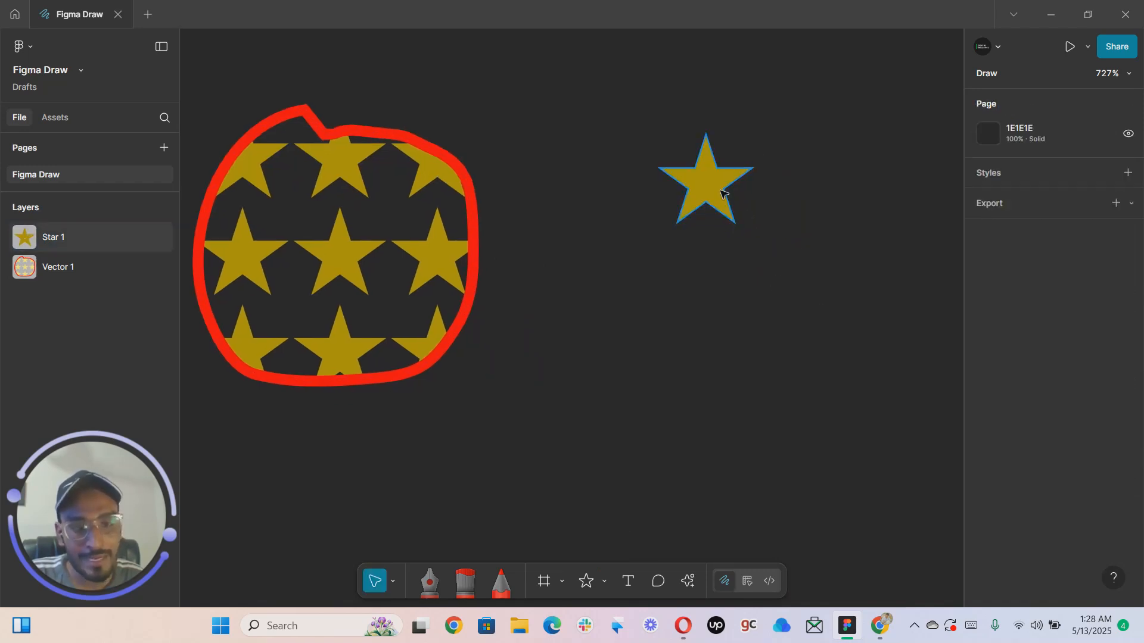
Try pulling the source star's upper-right inner vector point inward once more
left_click(719, 194)
double_click(717, 170)
left_click_drag(717, 169, 712, 186)
left_click(722, 260)
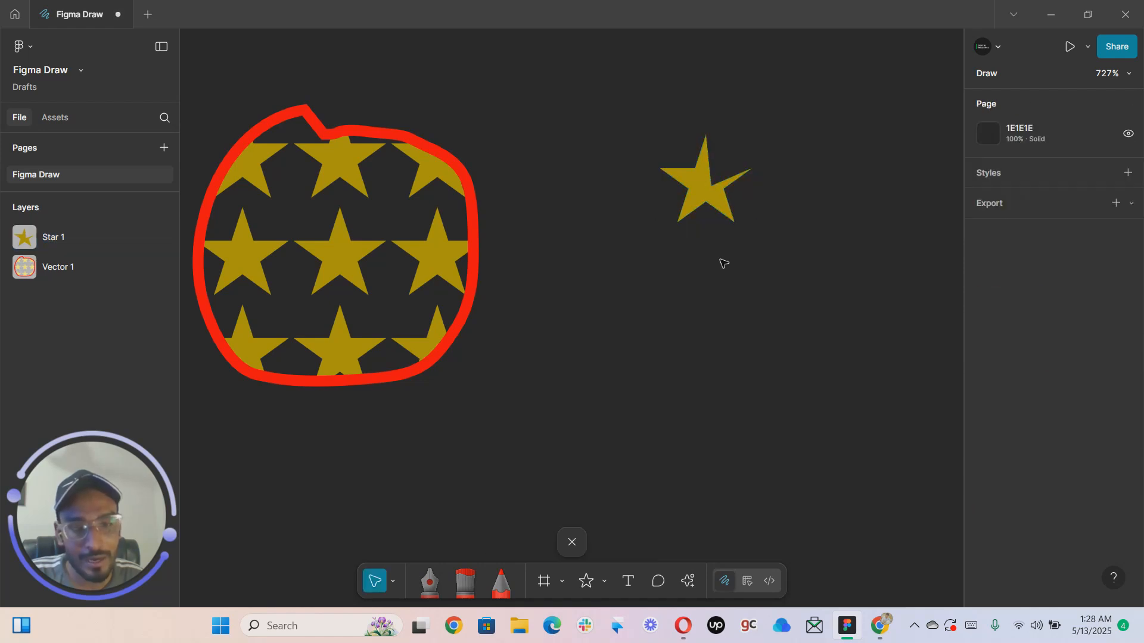
Undo the second vector point edit on the source star and leave vector editing
key("ctrl+z")
key("ctrl+z")
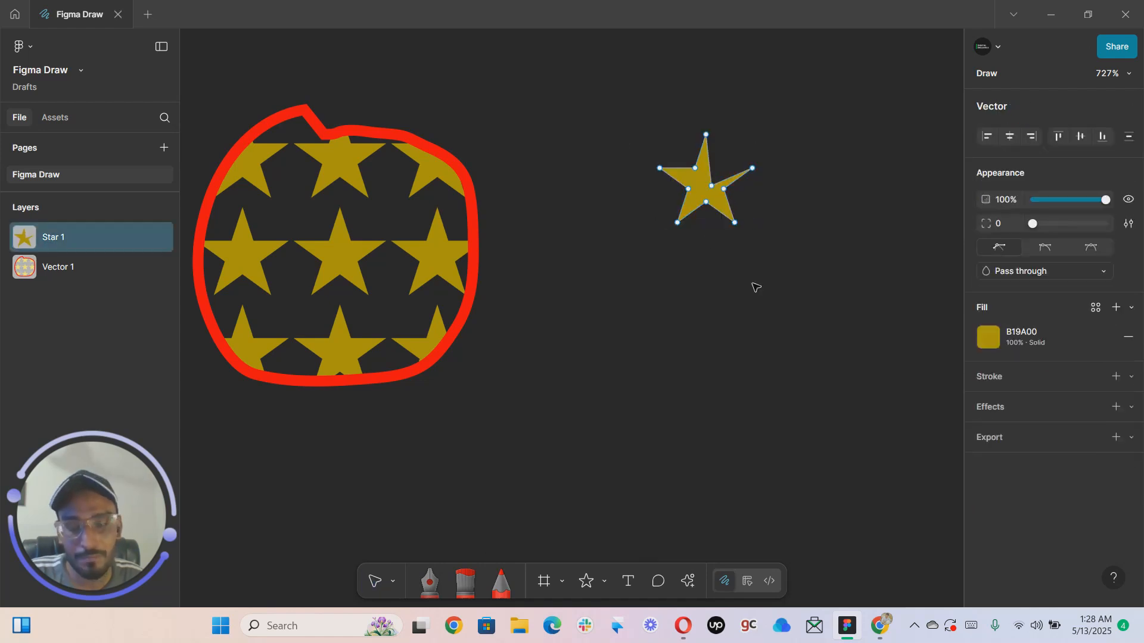
key("ctrl+z")
key("ctrl+z")
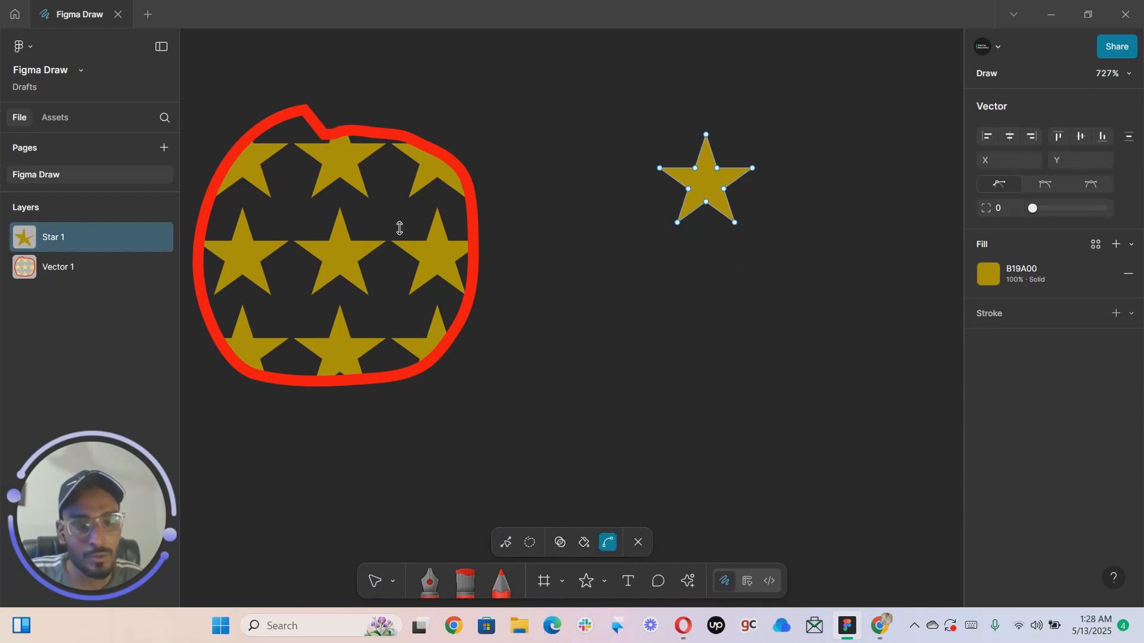
key("Escape")
Try increasing the source star's number of points, and undo the change
left_click(356, 253)
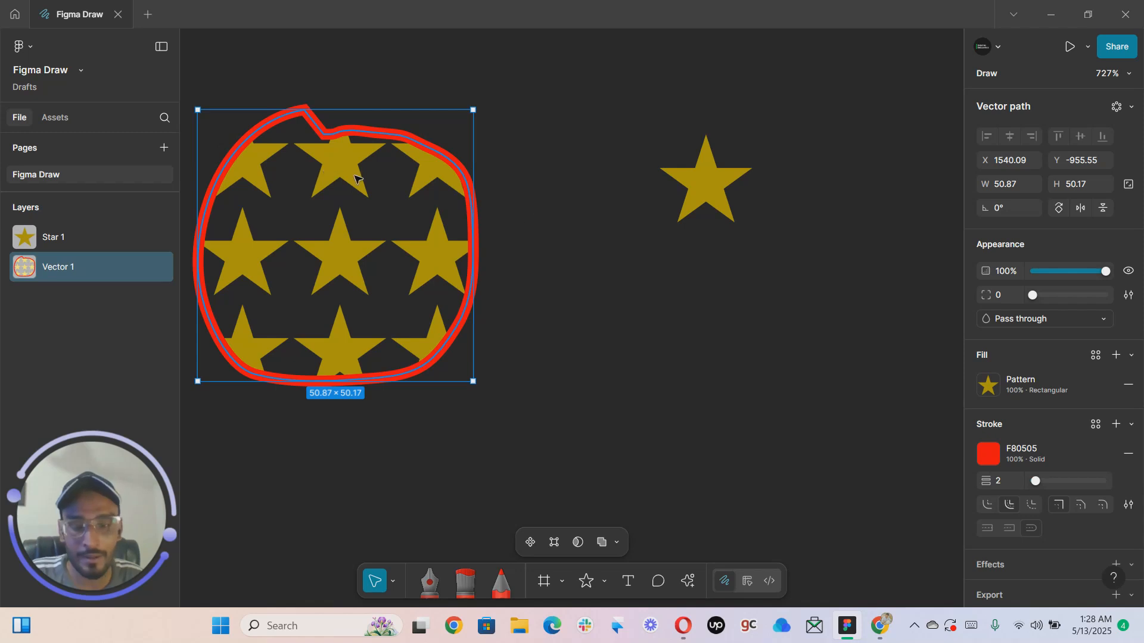
left_click(703, 182)
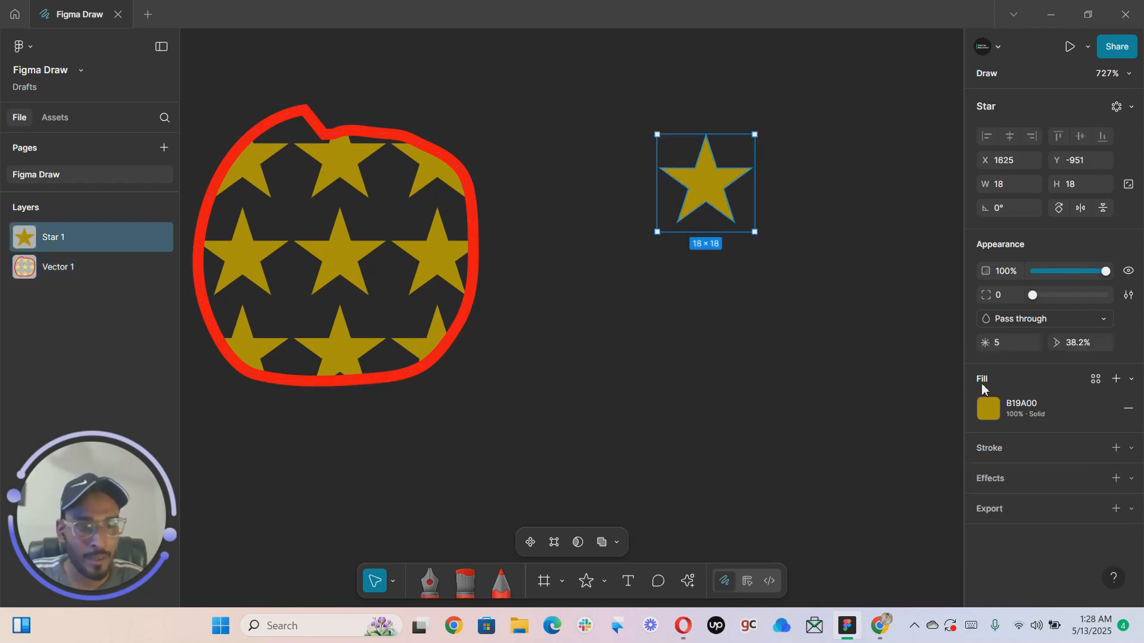
left_click_drag(986, 342, 1081, 337)
left_click(724, 341)
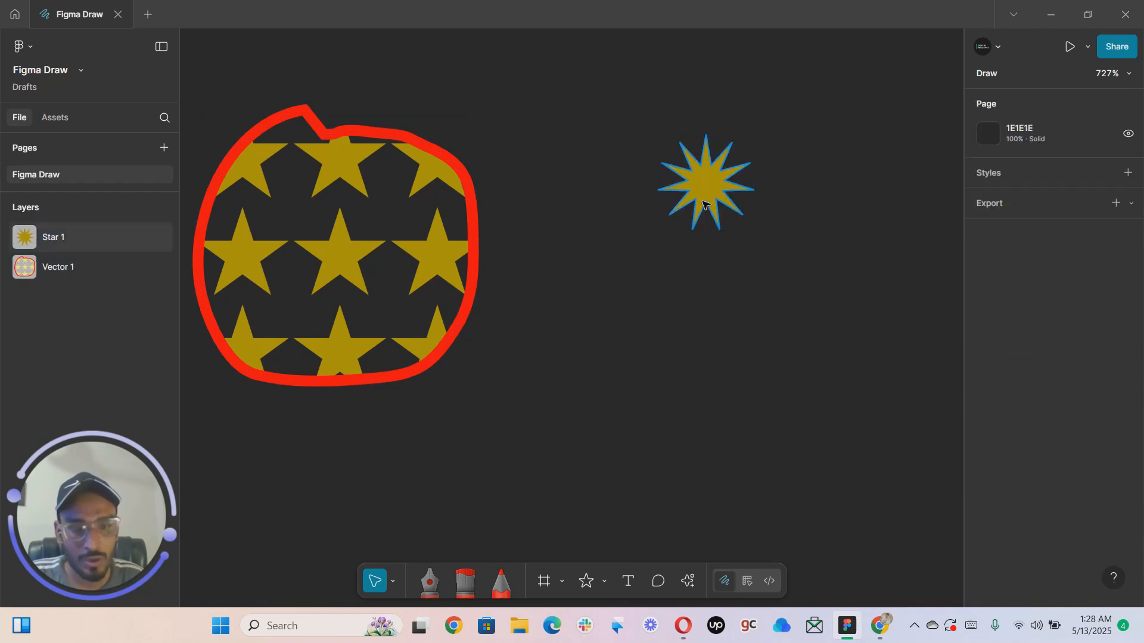
left_click(705, 184)
left_click(749, 212)
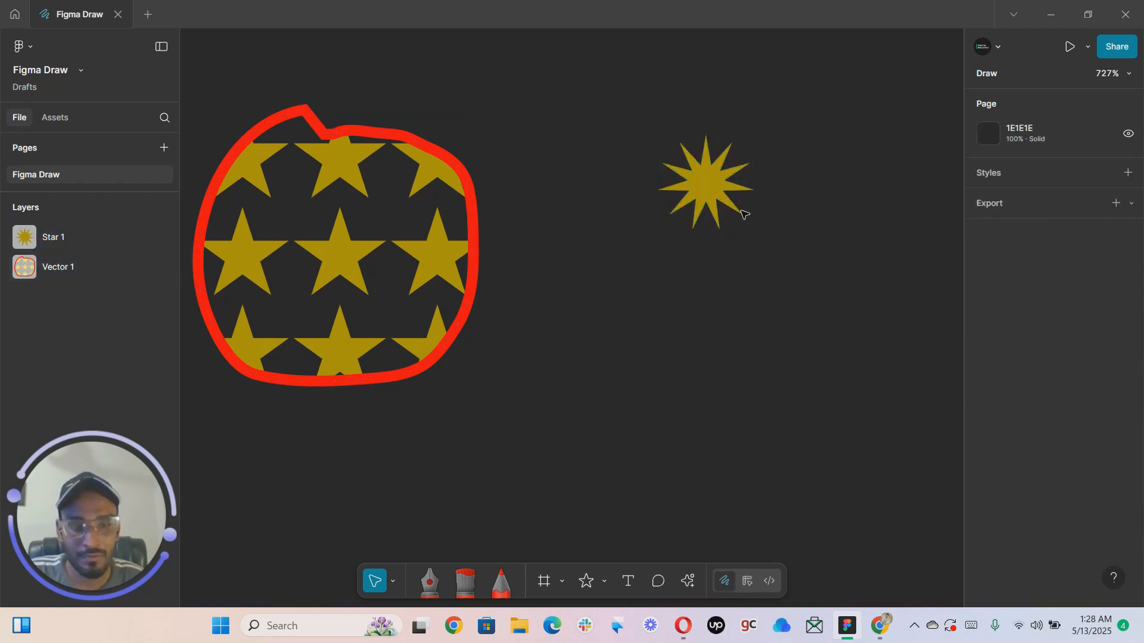
left_click(721, 202)
key("ctrl+z")
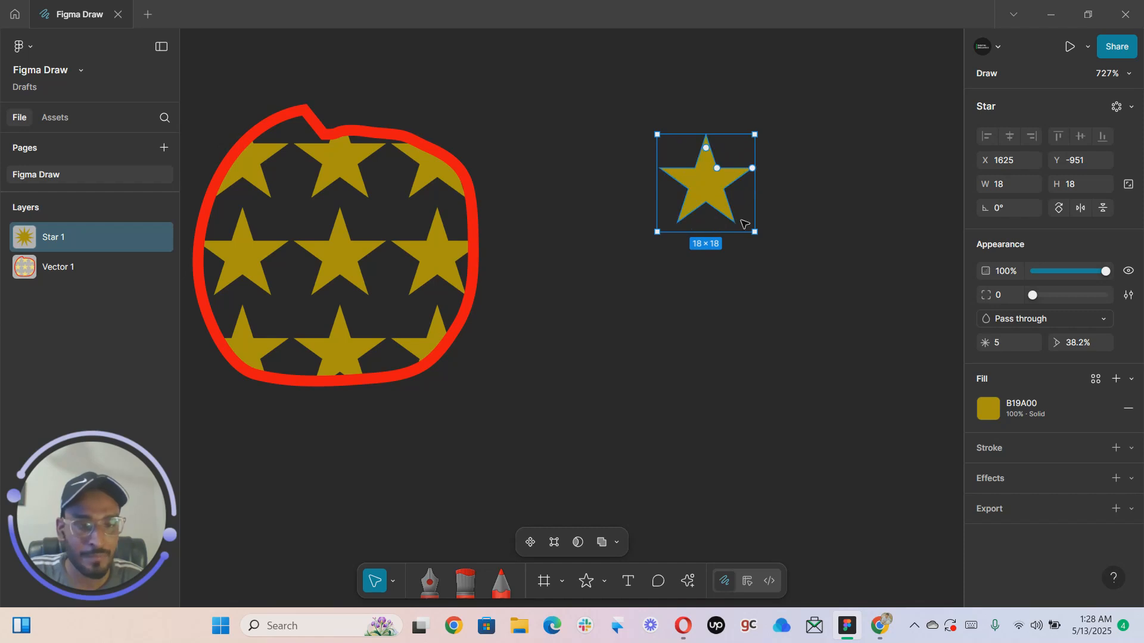
key("ctrl+z")
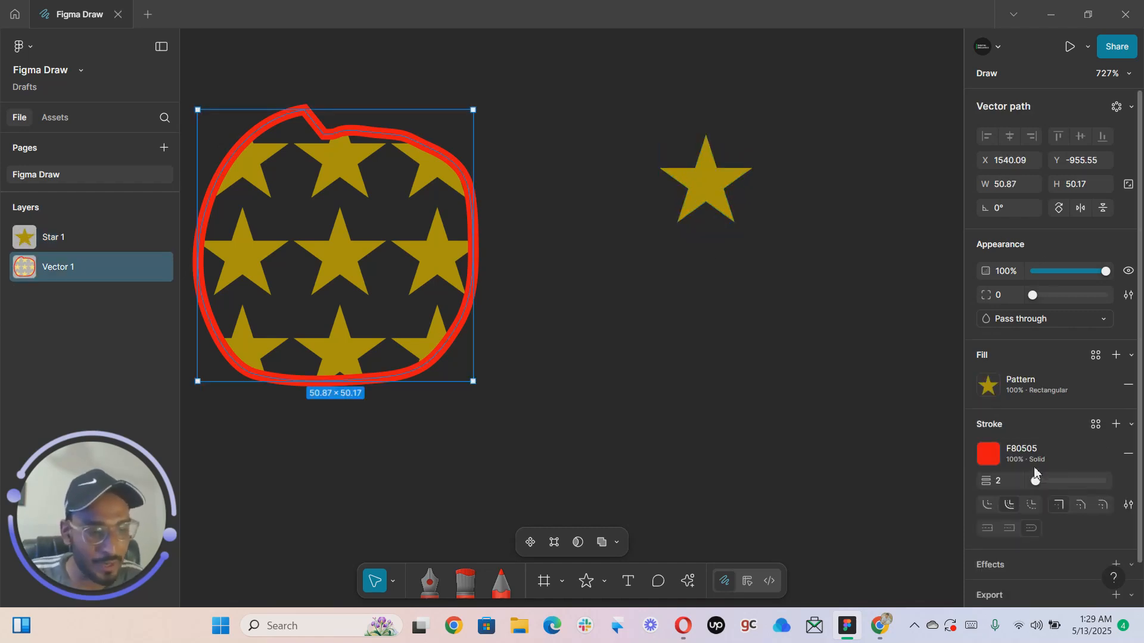
Try pulling the source star's upper-right inner vector point to near its centre, undo the change and leave vector editing
left_click(725, 213)
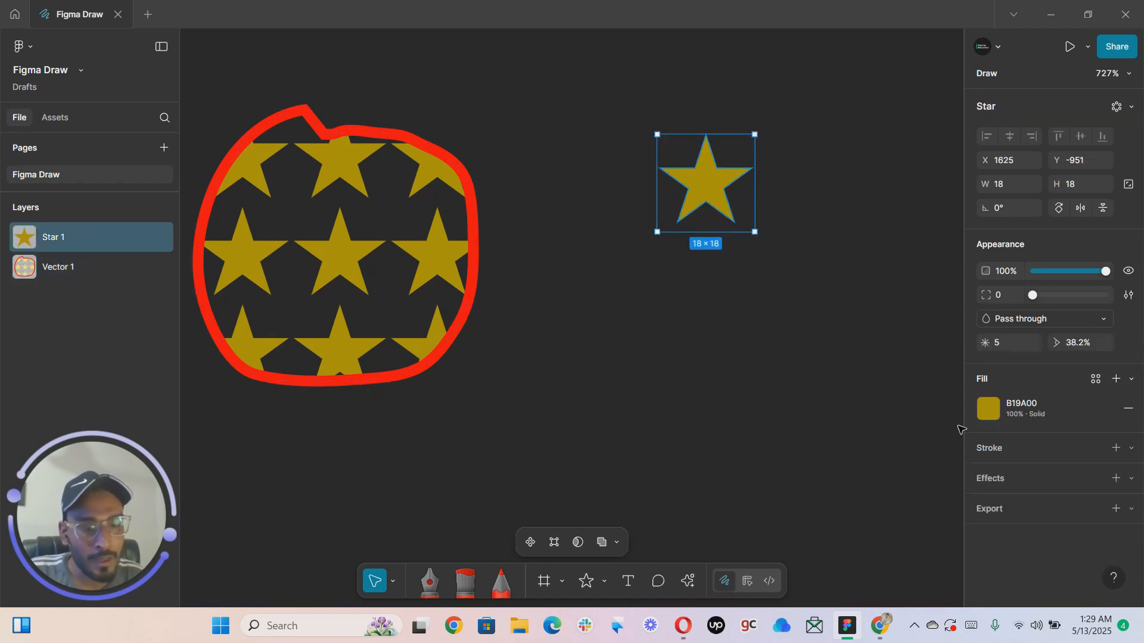
left_click(396, 273)
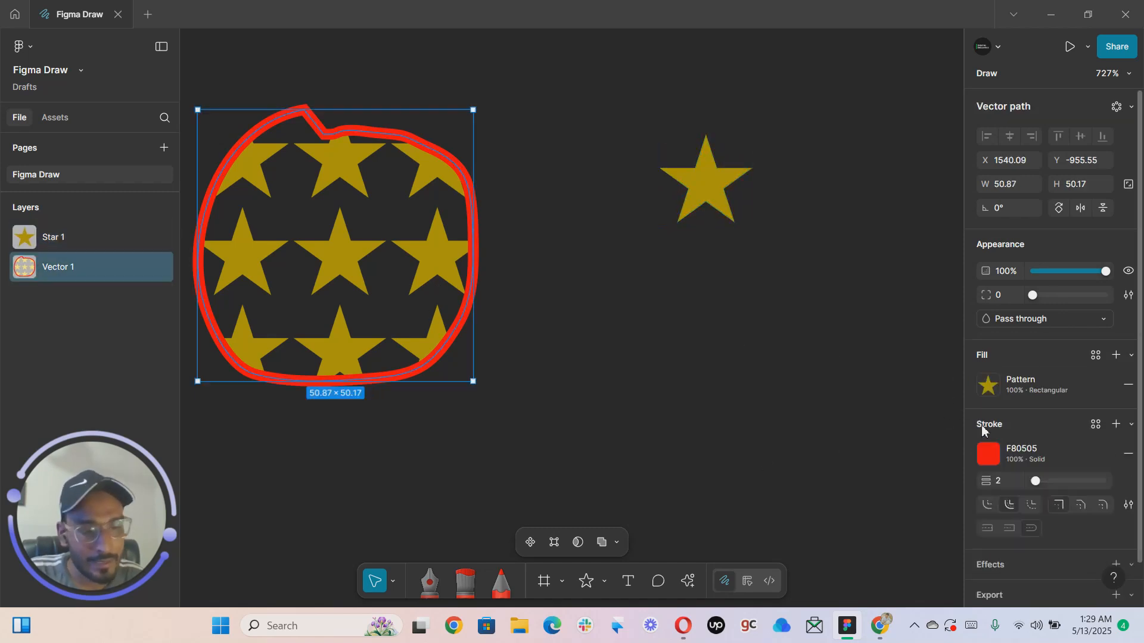
left_click(988, 393)
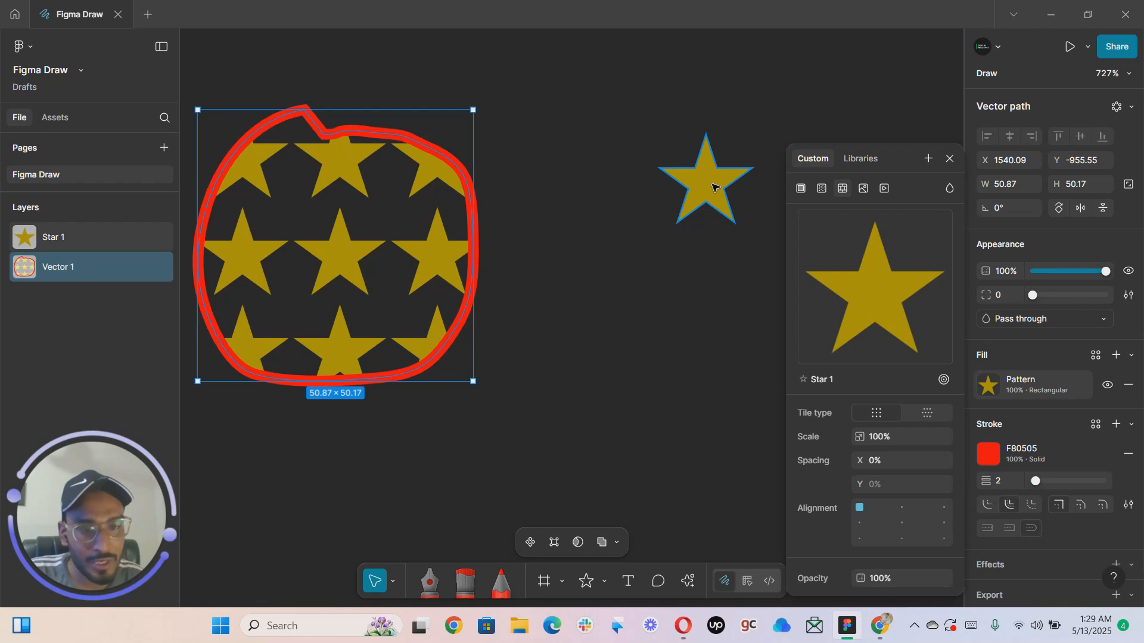
double_click(714, 188)
left_click_drag(718, 168, 703, 182)
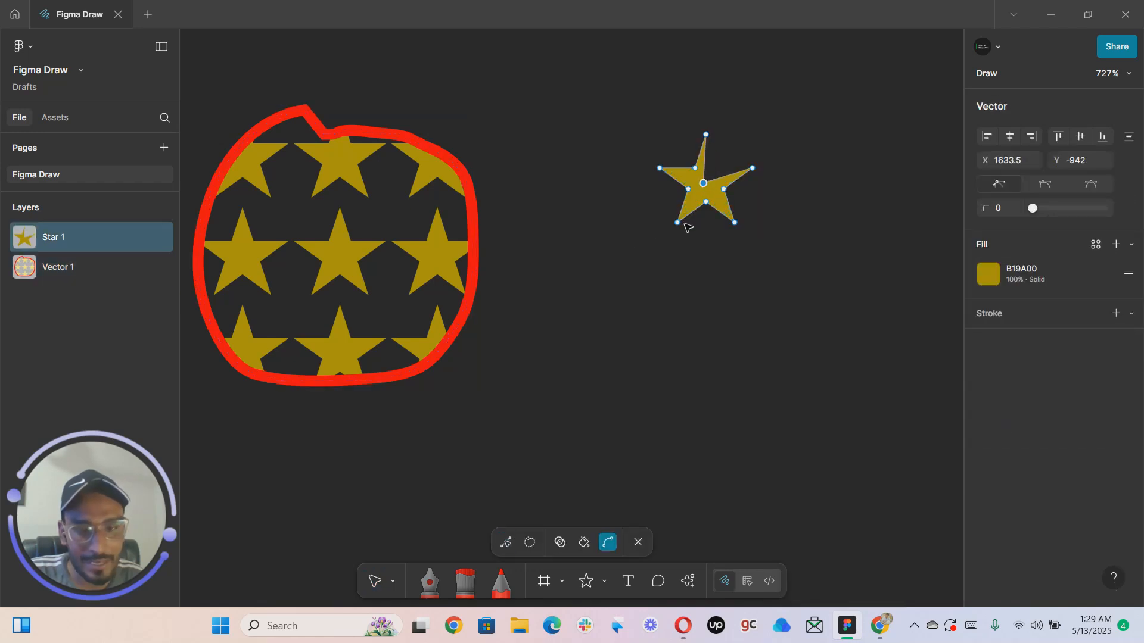
key("ctrl+z")
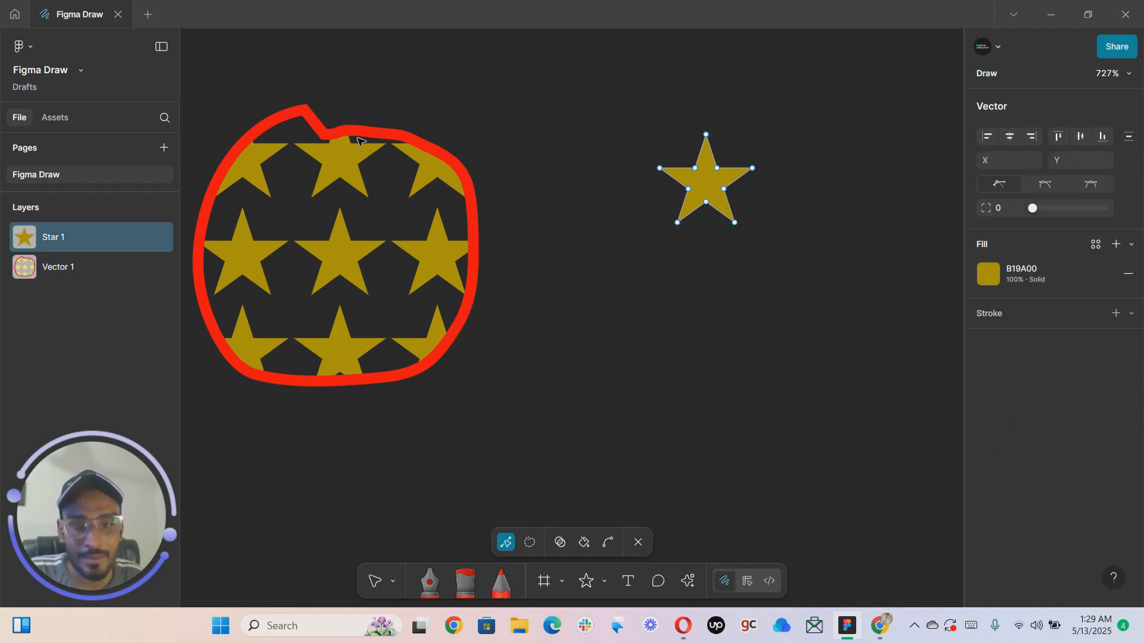
key("Escape")
key("Escape")
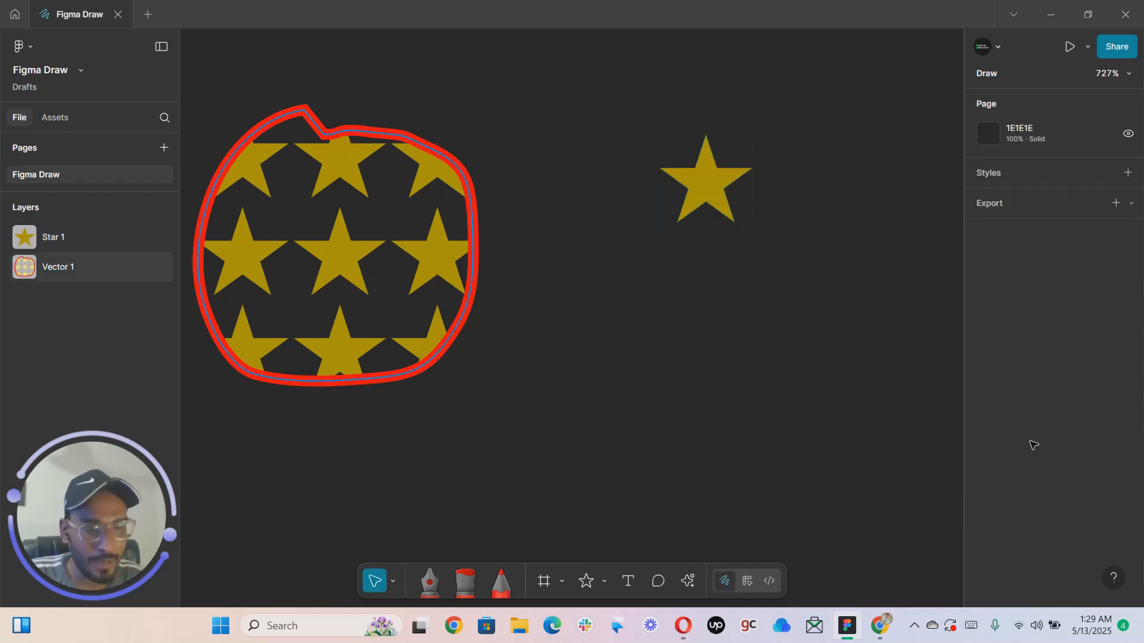
Set the red-outlined shape's star pattern fill to the hexagonal tile type with a vertical direction
left_click(986, 382)
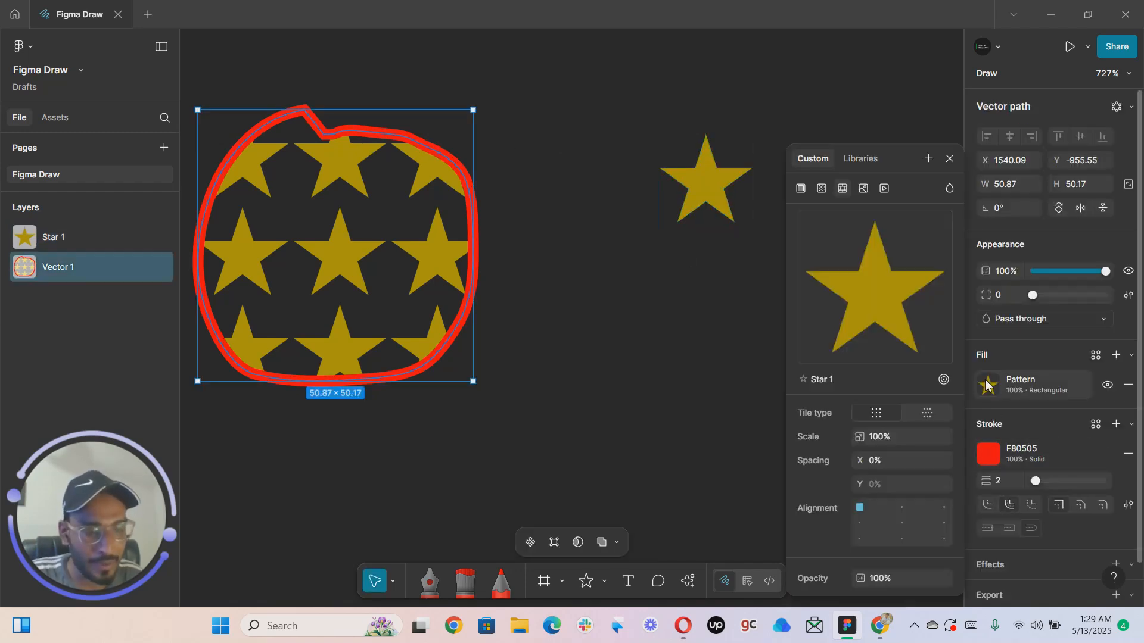
left_click(921, 414)
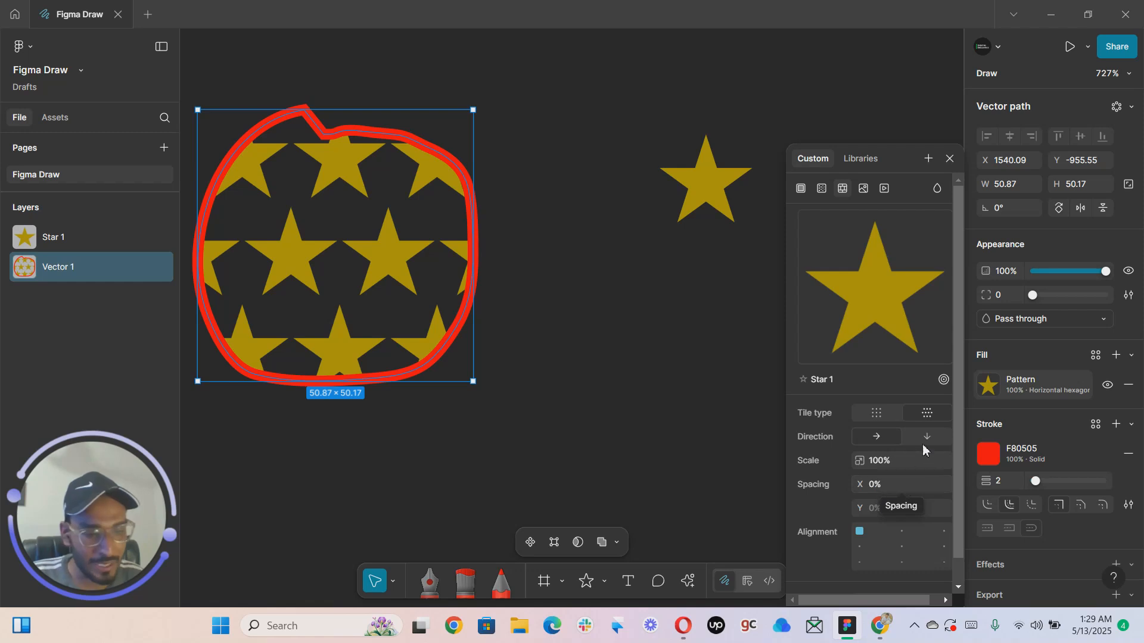
left_click(925, 440)
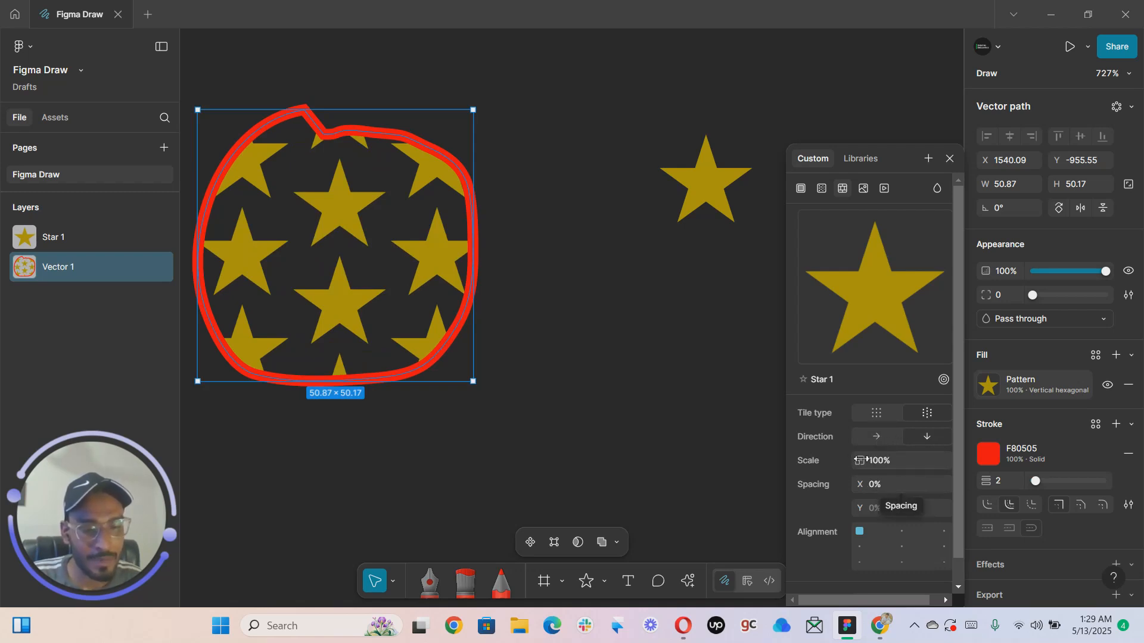
Scale the star pattern to 23% and set its spacing to -22%
left_click_drag(858, 460, 719, 458)
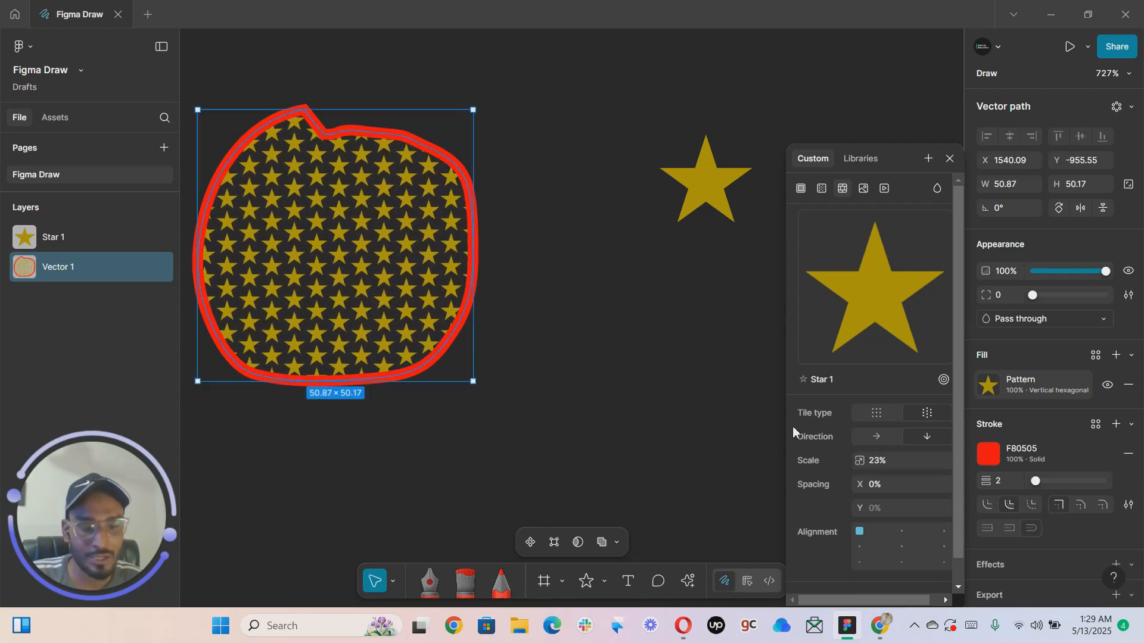
left_click_drag(860, 484, 819, 471)
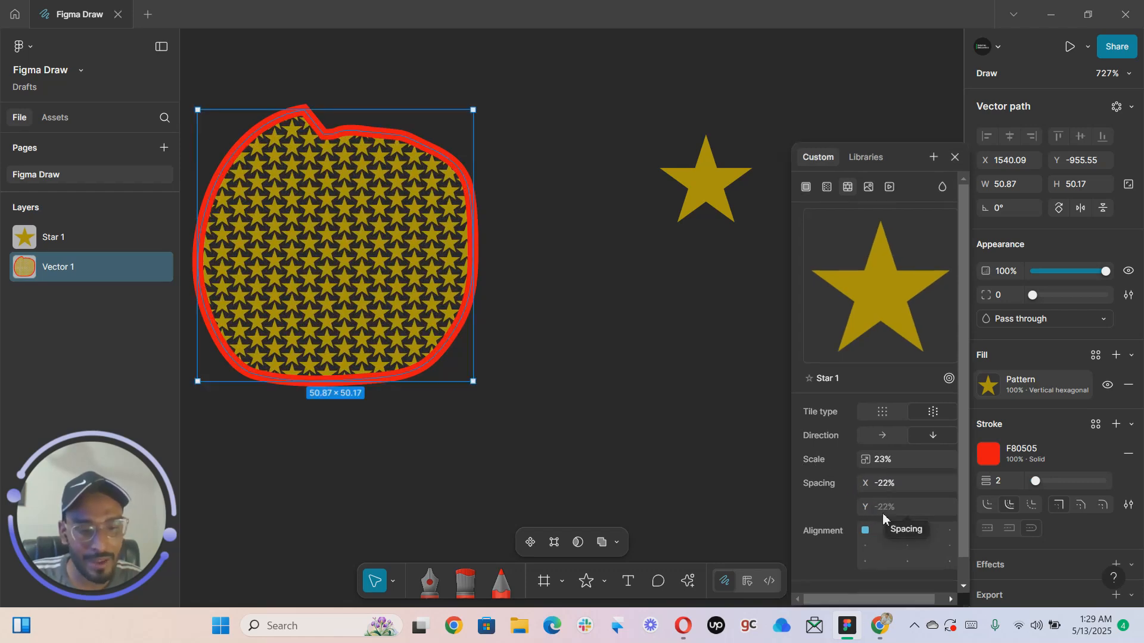
Try several alignments for the star pattern, set it to centre and deselect the shape
left_click(908, 546)
left_click(948, 545)
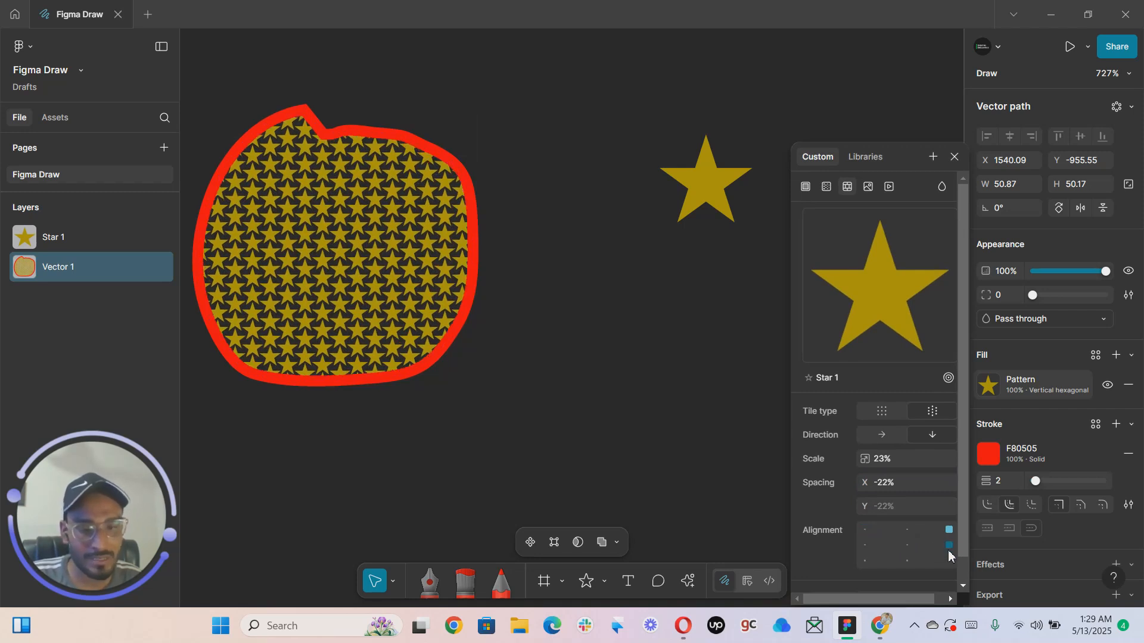
left_click(906, 561)
left_click(907, 545)
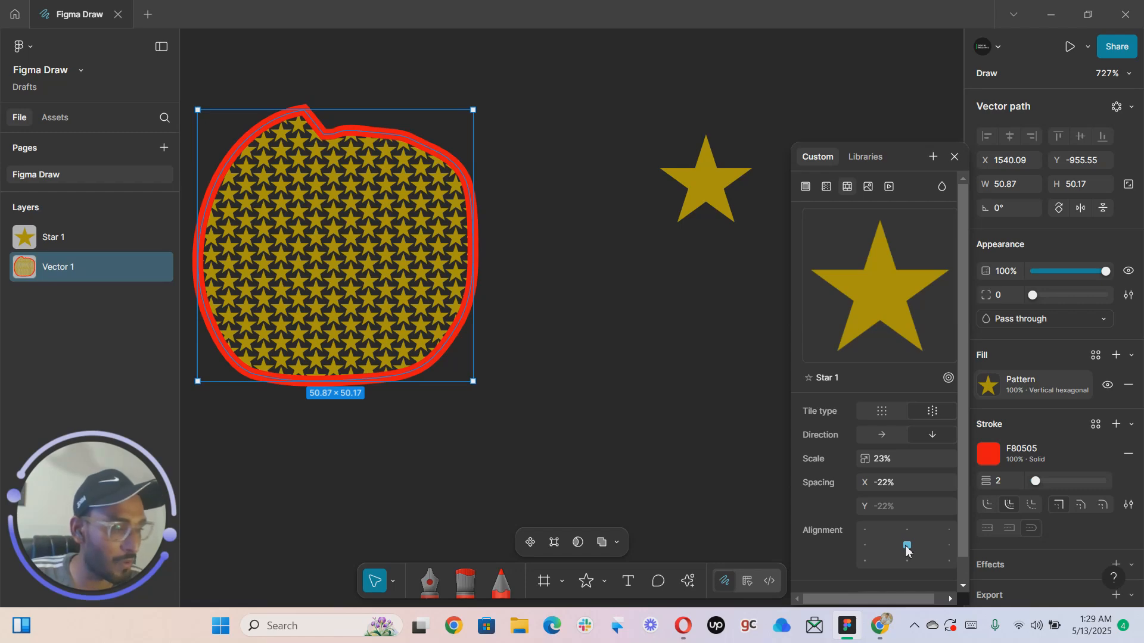
left_click(593, 351)
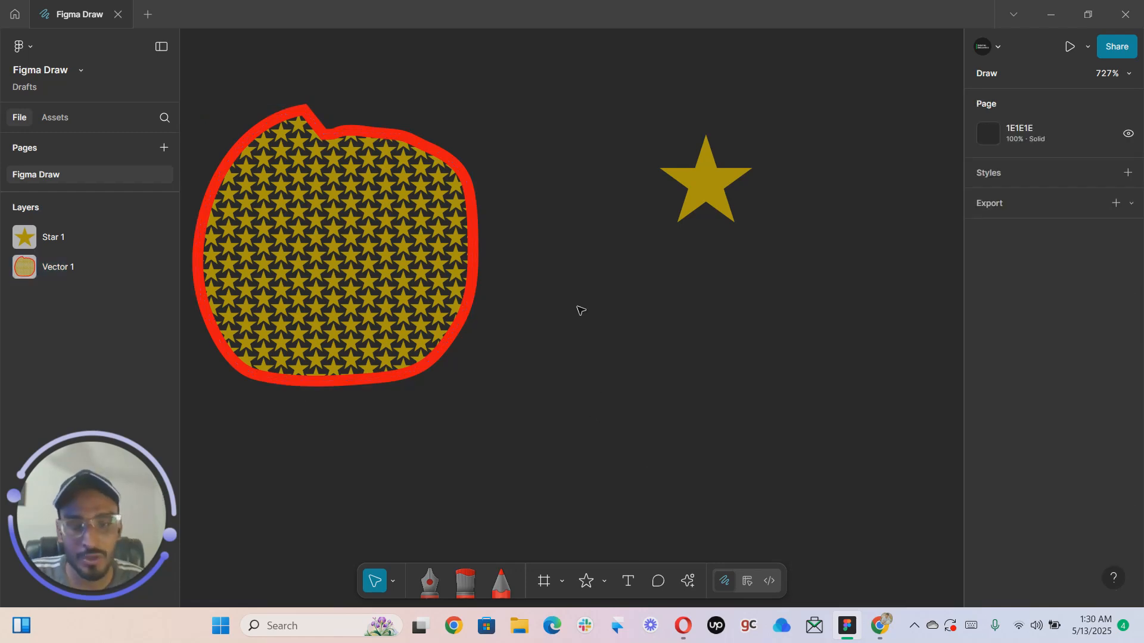
Delete the red-outlined shape filled with the star pattern
scroll(581, 310, "down", 5)
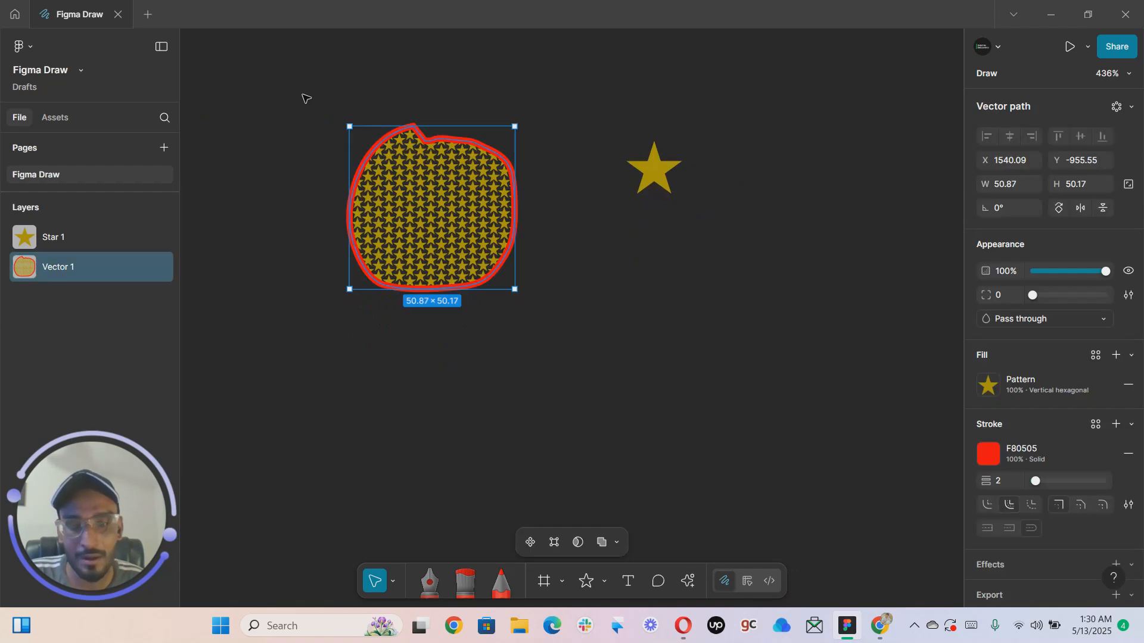
left_click(305, 87)
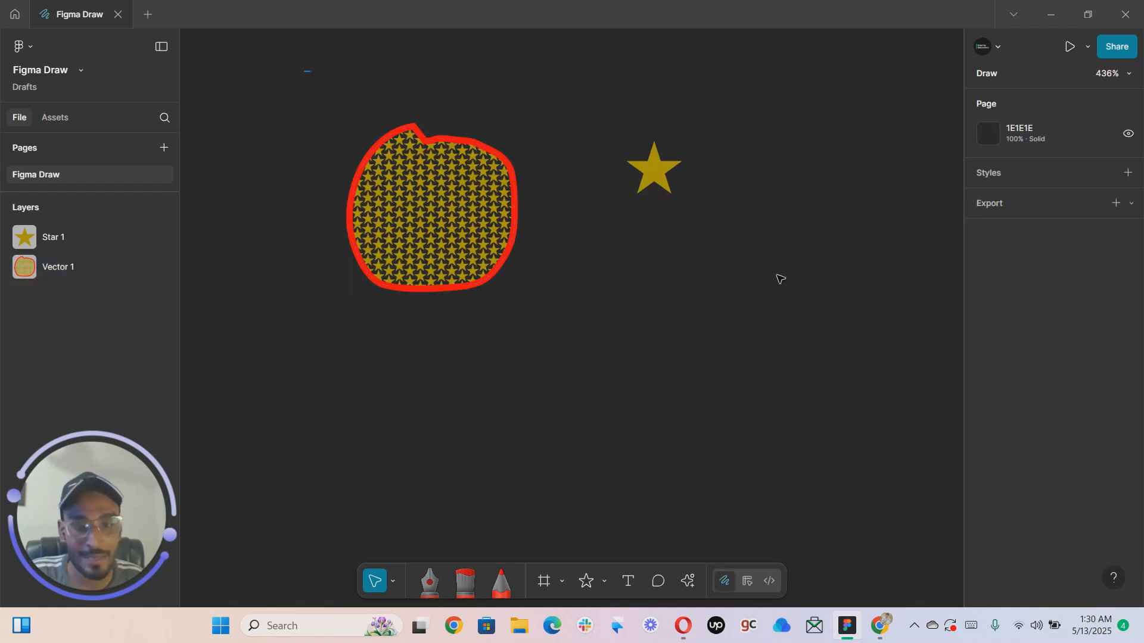
left_click_drag(304, 71, 573, 363)
left_click(573, 363)
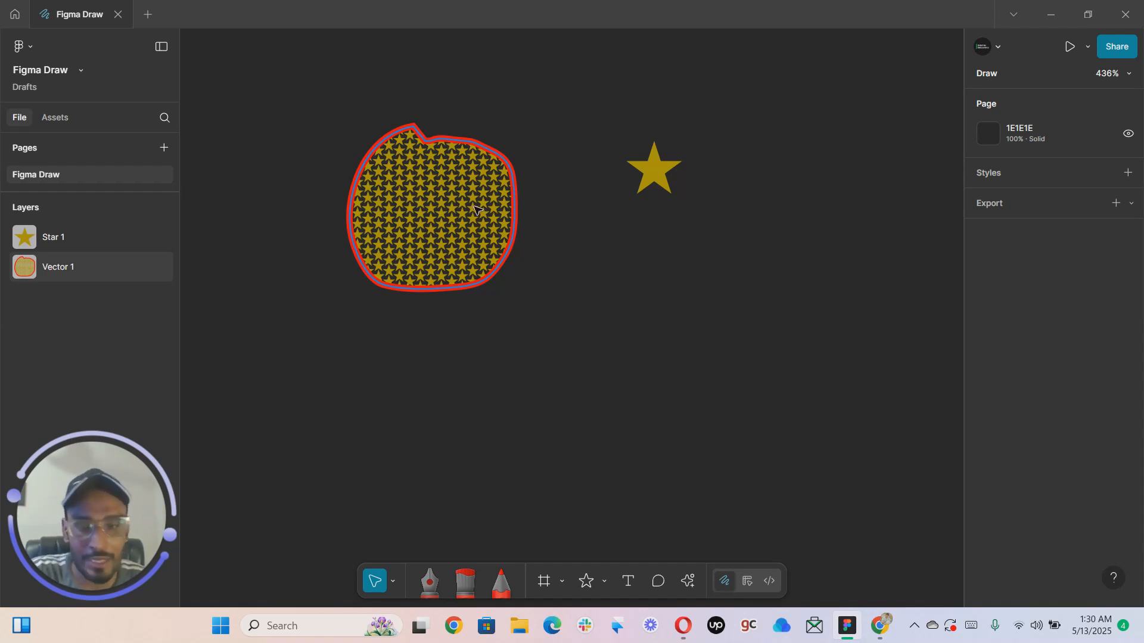
left_click(512, 124)
left_click(511, 97)
left_click(507, 143)
key("Delete")
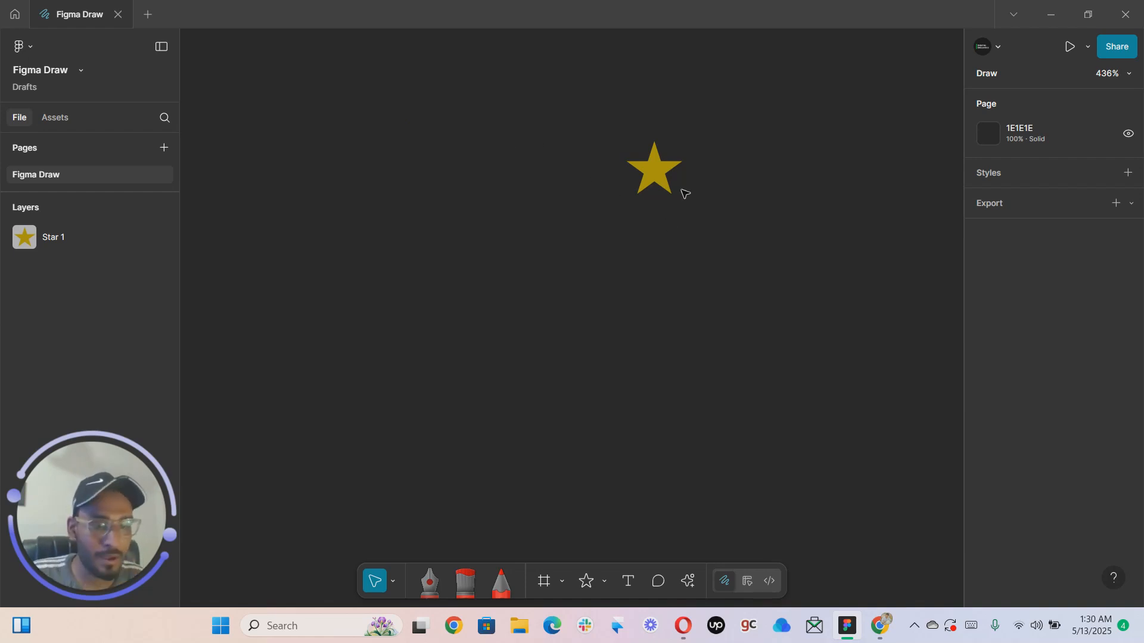
left_click(661, 191)
scroll(655, 197, "up", 3)
scroll(655, 196, "up", 2)
left_click_drag(776, 137, 717, 207)
scroll(720, 259, "up", 1)
scroll(616, 210, "up", 3)
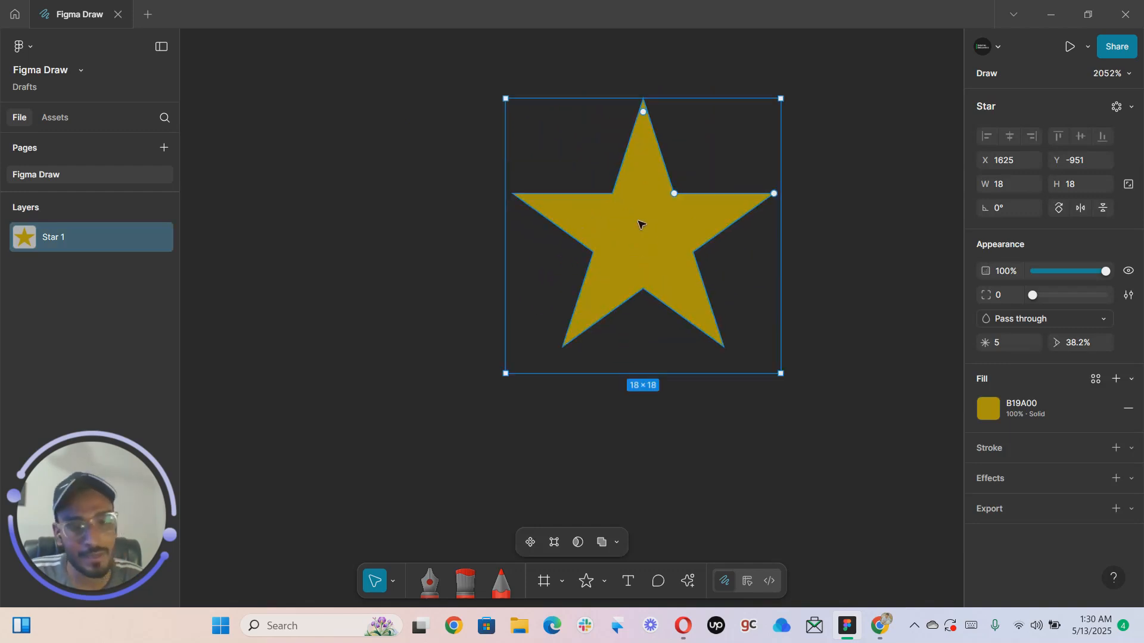
left_click_drag(391, 212, 750, 201)
scroll(536, 204, "down", 2)
scroll(532, 201, "down", 3)
left_click(477, 221)
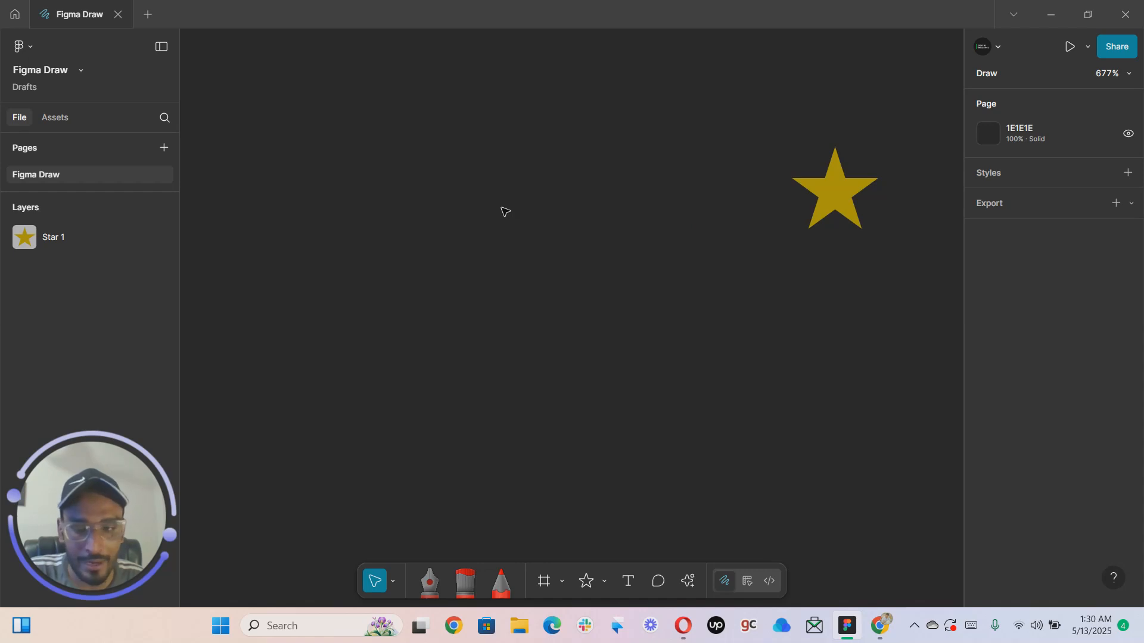
Draw four circles, each about 10 px wide, in a two-by-two cluster beside the star
key("o")
mouse_move(440, 137)
left_mouse_down()
mouse_move(492, 188)
mouse_move(527, 167)
mouse_move(523, 214)
mouse_move(454, 217)
mouse_move(471, 213)
left_mouse_up()
Move the star onto the middle of the four-circle cluster
left_click(835, 192)
key("Return")
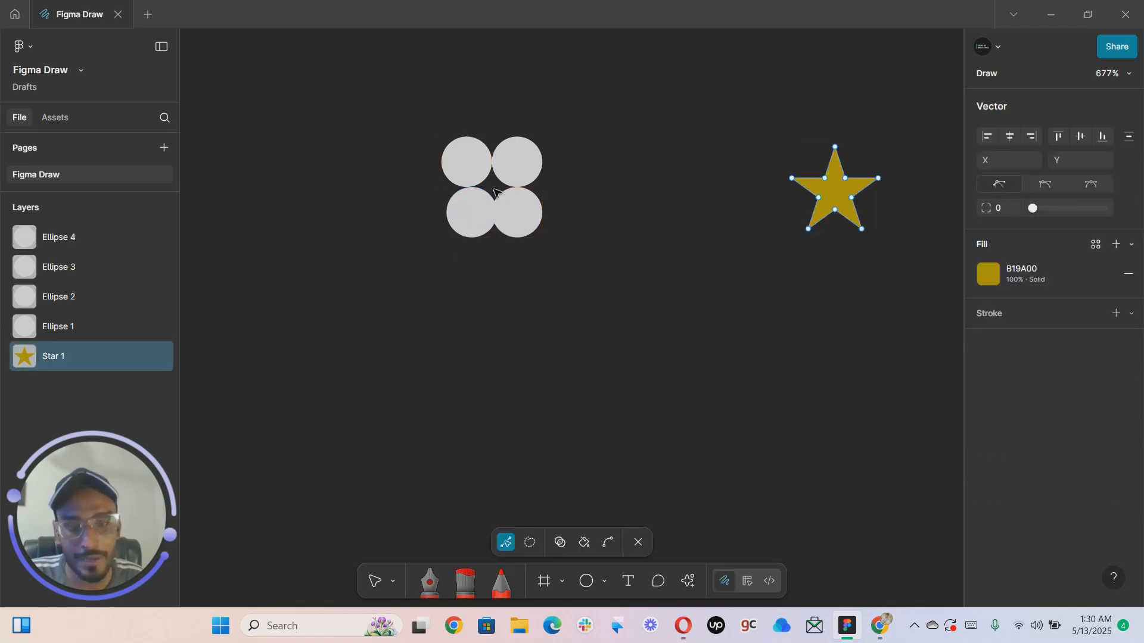
left_click(825, 298)
left_click_drag(832, 205, 489, 195)
Select the star and all four circles and open them together for vector editing
left_click_drag(386, 102, 593, 292)
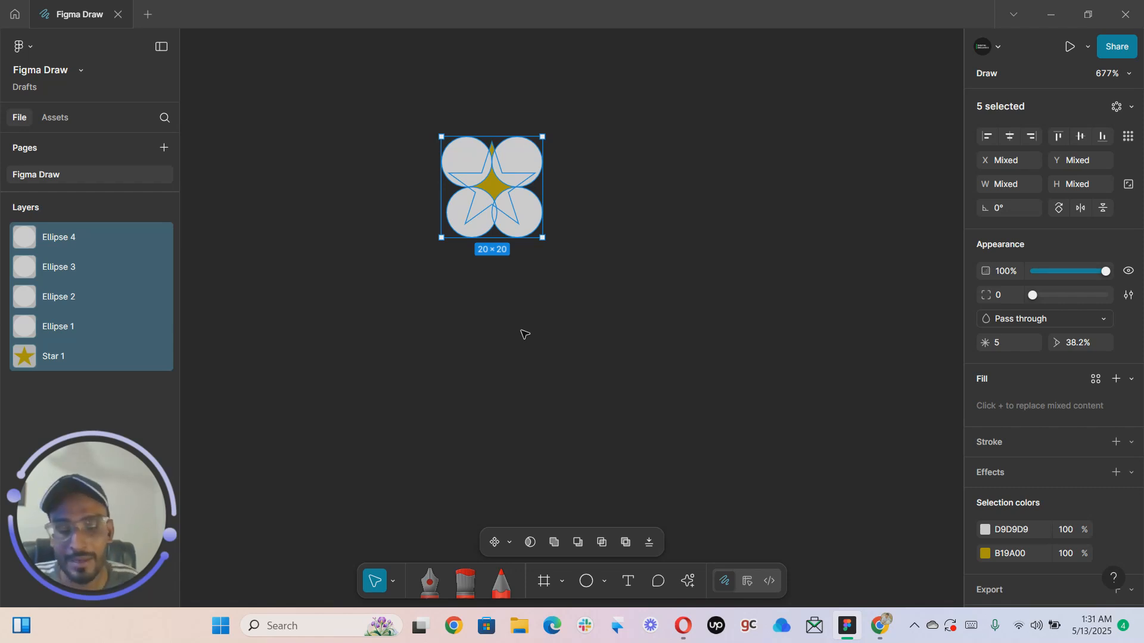
double_click(512, 181)
double_click(587, 173)
left_click_drag(409, 122, 624, 340)
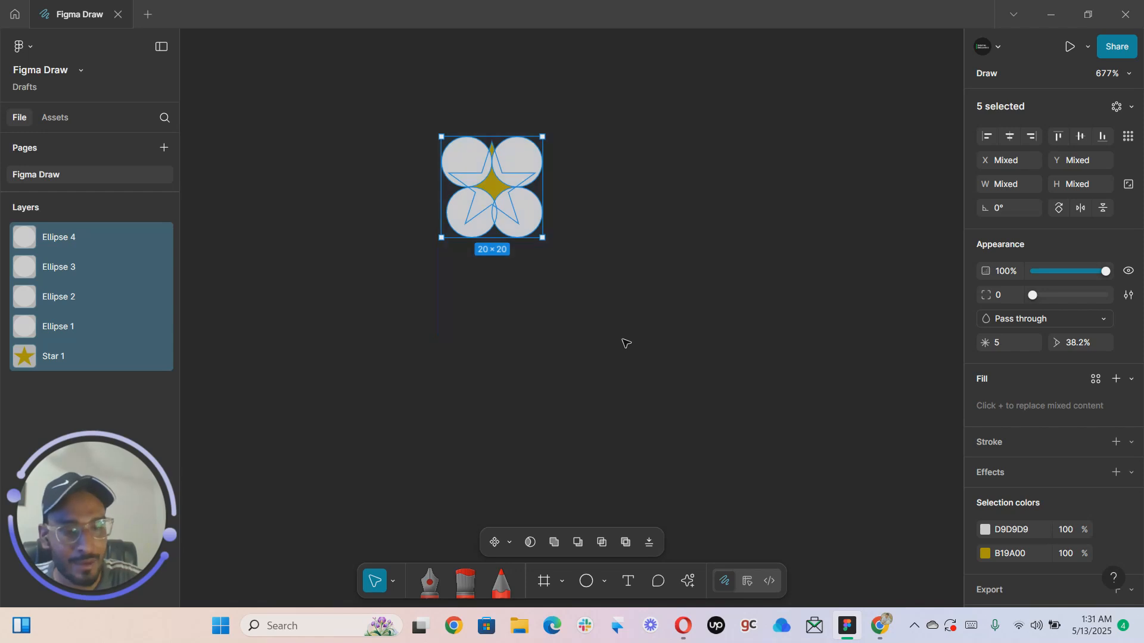
key("Return")
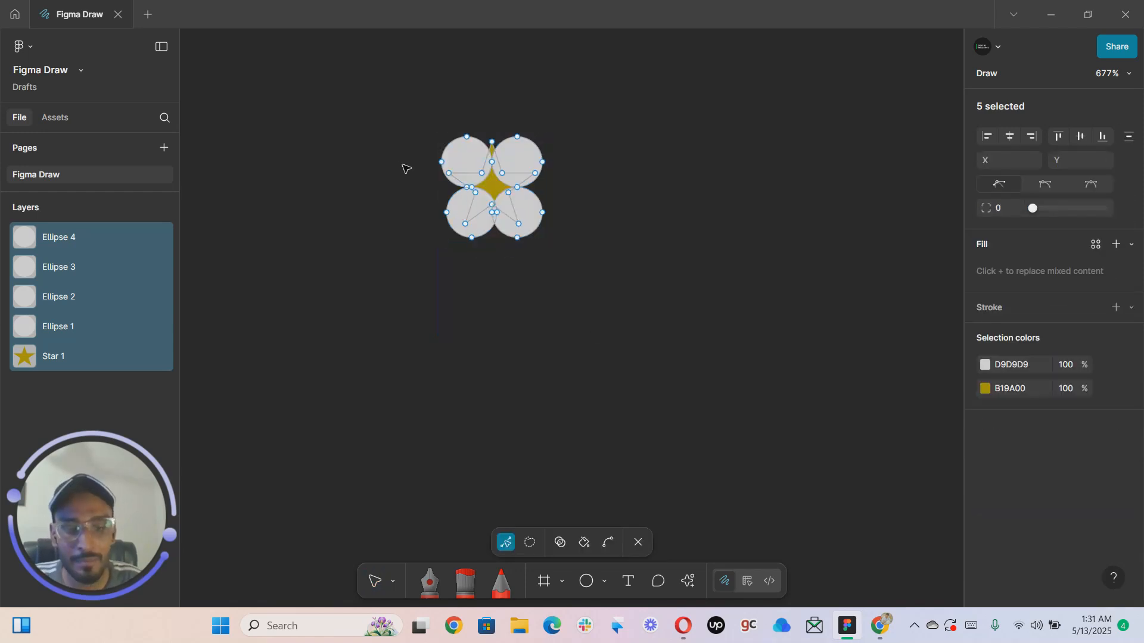
scroll(401, 166, "up", 3)
scroll(450, 163, "up", 2)
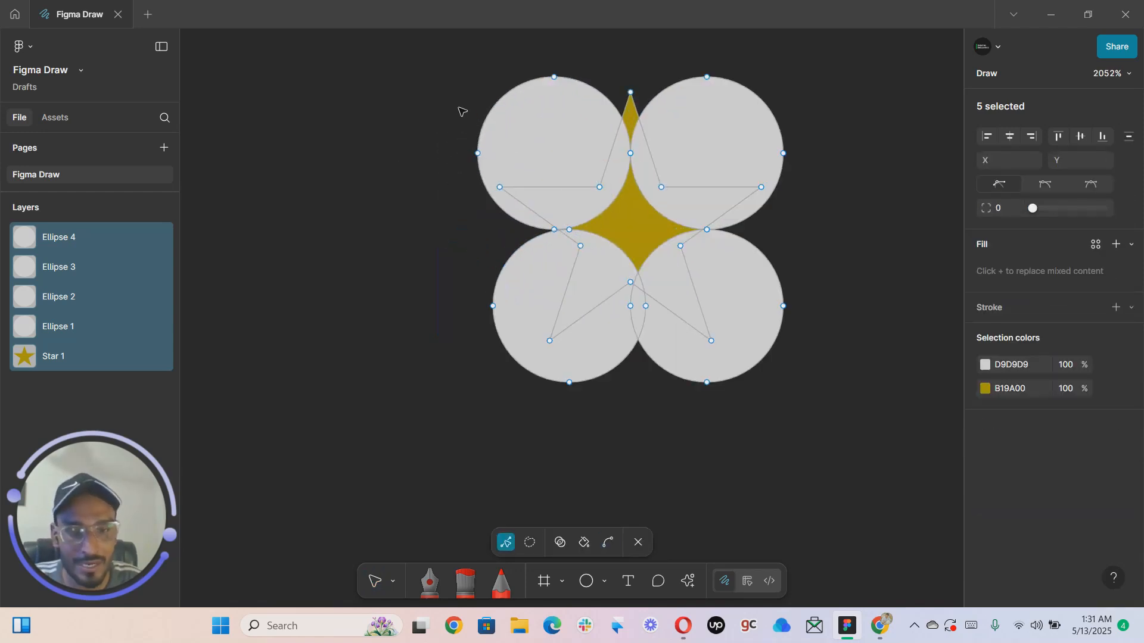
left_click_drag(433, 128, 373, 146)
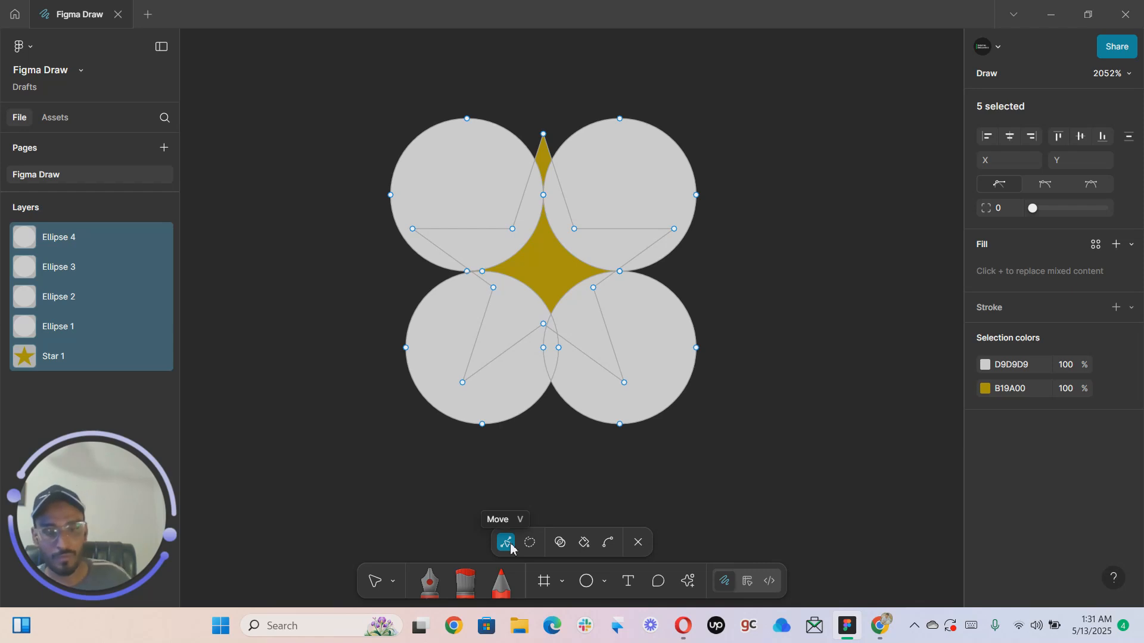
Reopen vector editing for all five shapes, try pulling the star's upper-left inner point inward, and undo the change
double_click(513, 228)
double_click(513, 229)
key("Escape")
left_click_drag(770, 98, 396, 457)
key("Return")
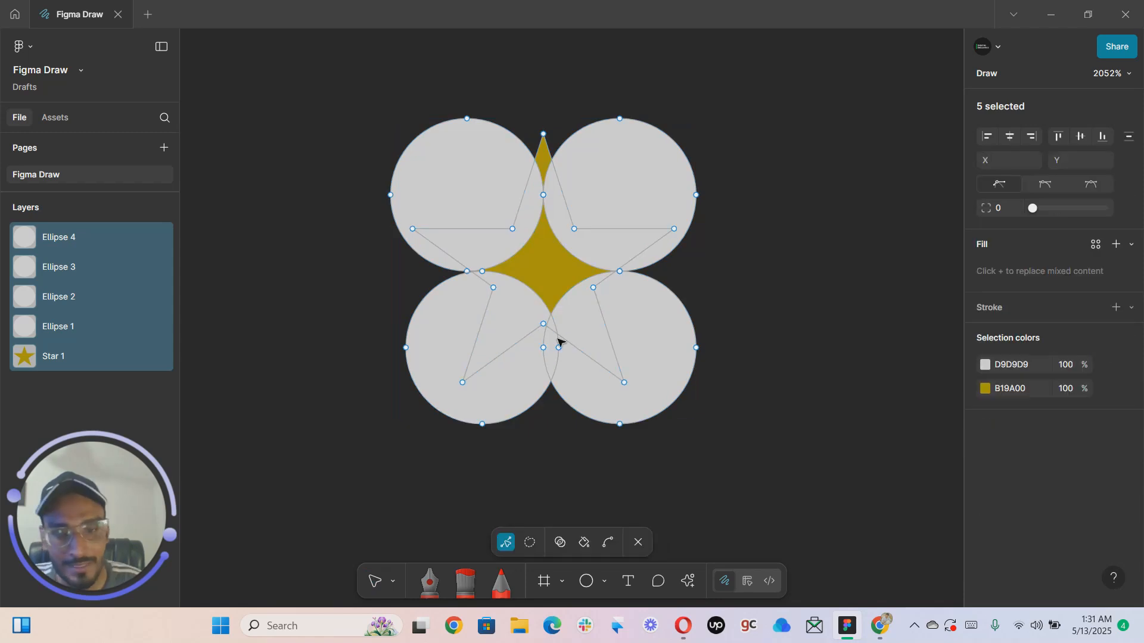
left_click_drag(523, 234, 550, 264)
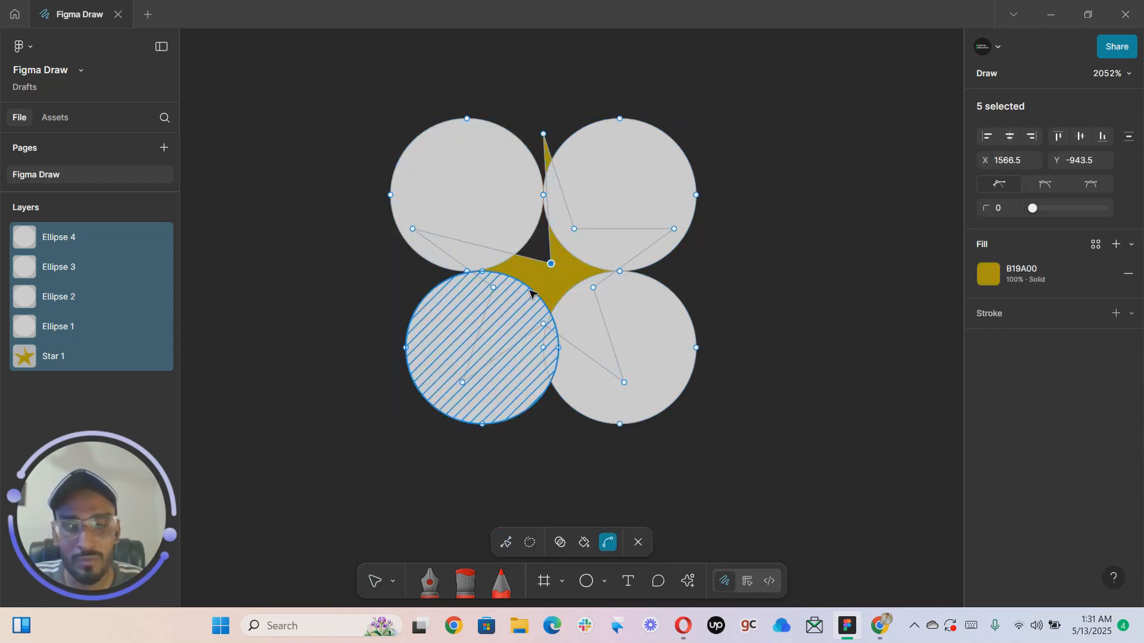
key("ctrl+z")
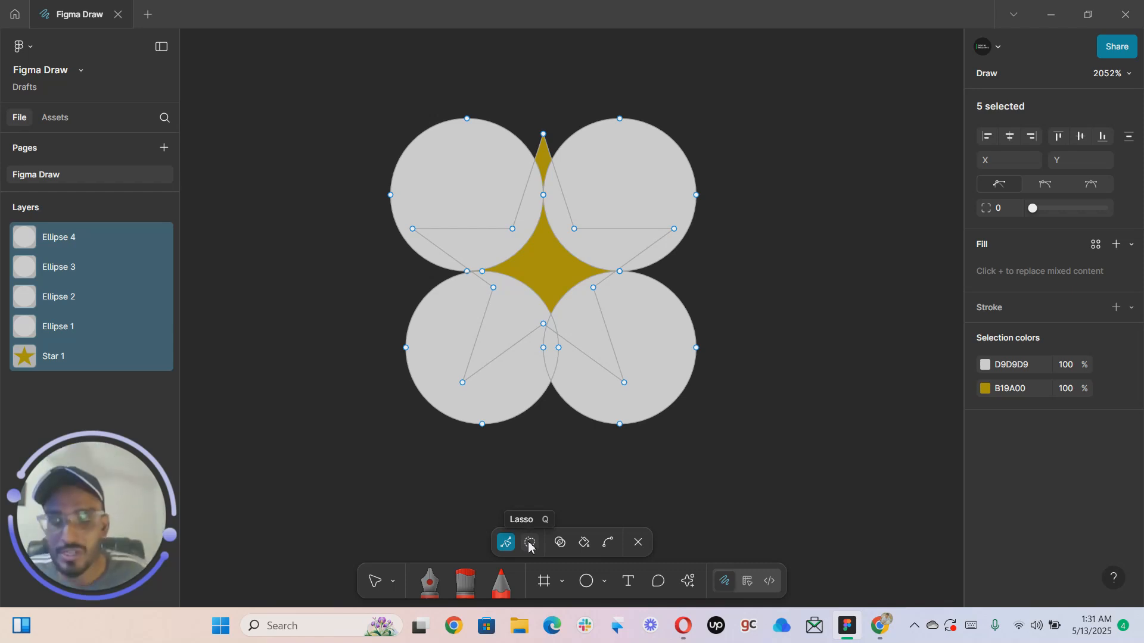
Merge the two upper circles and the star area between them into one shape with the Shape builder
left_click(562, 544)
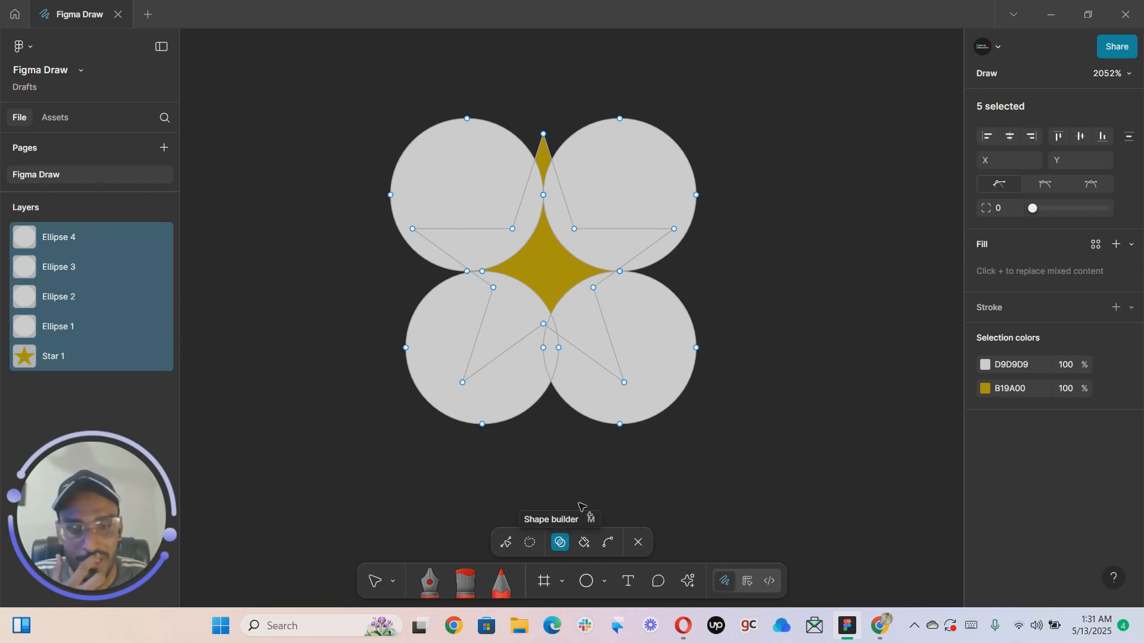
mouse_move(605, 206)
left_mouse_down()
mouse_move(538, 271)
mouse_move(474, 206)
left_mouse_up()
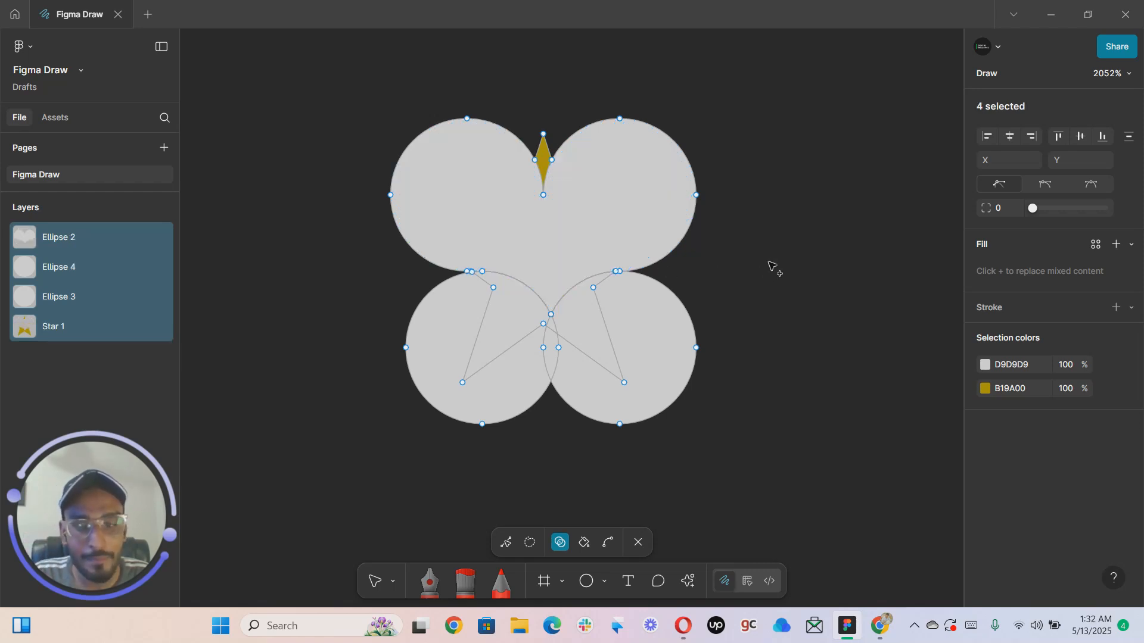
Leave vector editing after moving the merged heart-like shape clear of the remaining circles and star pieces
key("v")
scroll(789, 268, "down", 2)
mouse_move(708, 243)
left_mouse_down()
mouse_move(613, 242)
mouse_move(743, 184)
mouse_move(865, 212)
mouse_move(859, 359)
left_mouse_up()
left_click(555, 230)
key("Escape")
scroll(717, 342, "right", 5)
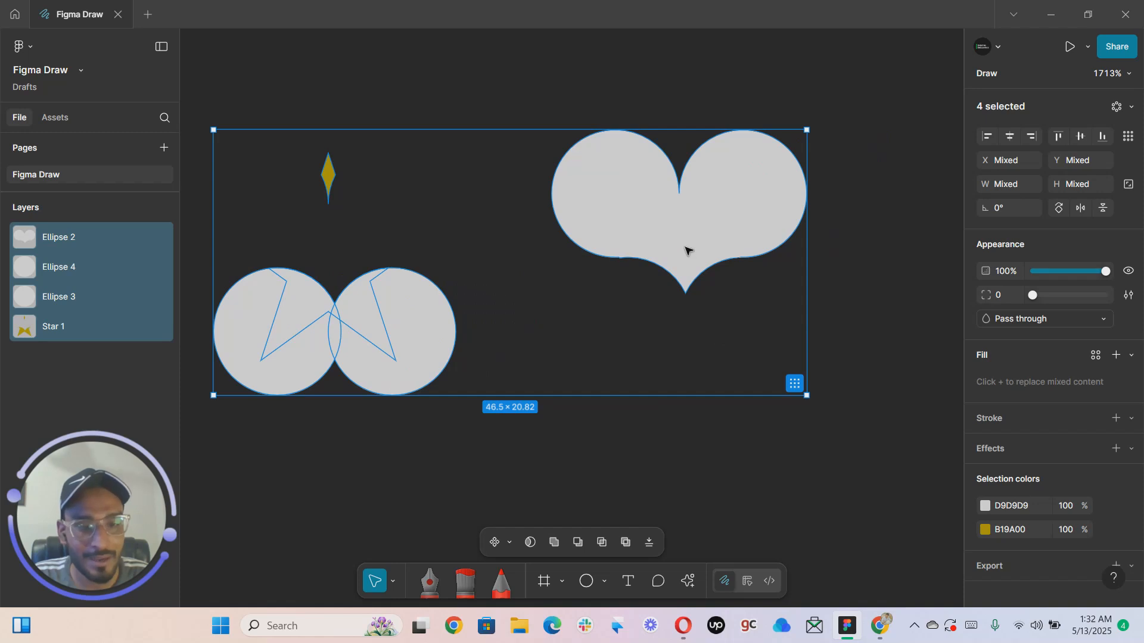
Select only the merged heart-like shape, check its vector points and delete it
right_click(685, 250)
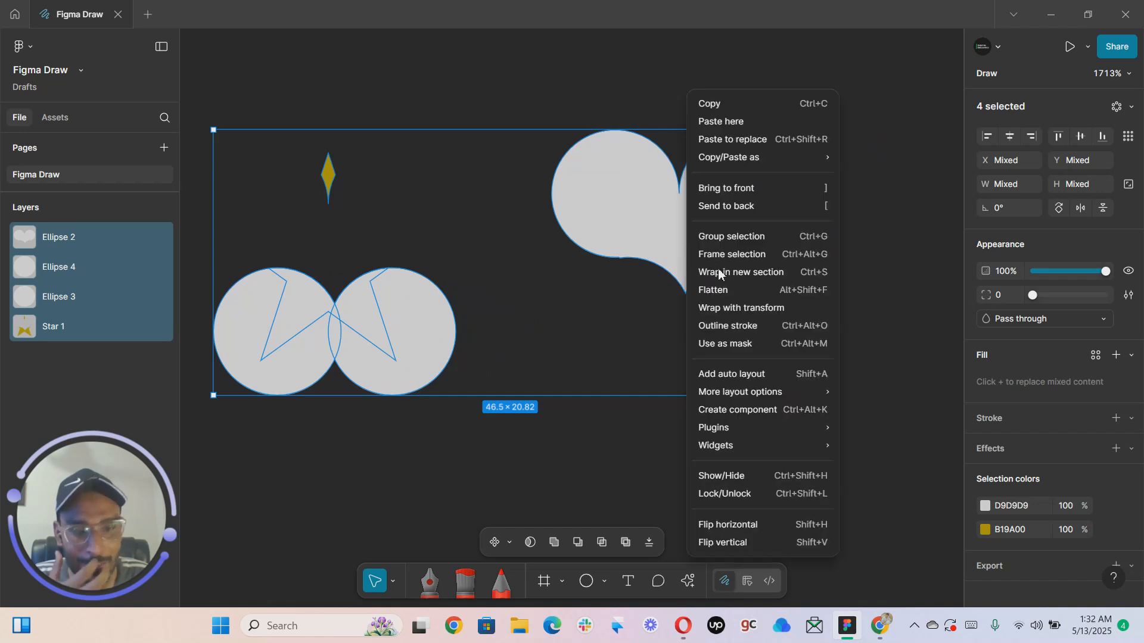
left_click(617, 465)
left_click(617, 464)
left_click(646, 221)
double_click(647, 222)
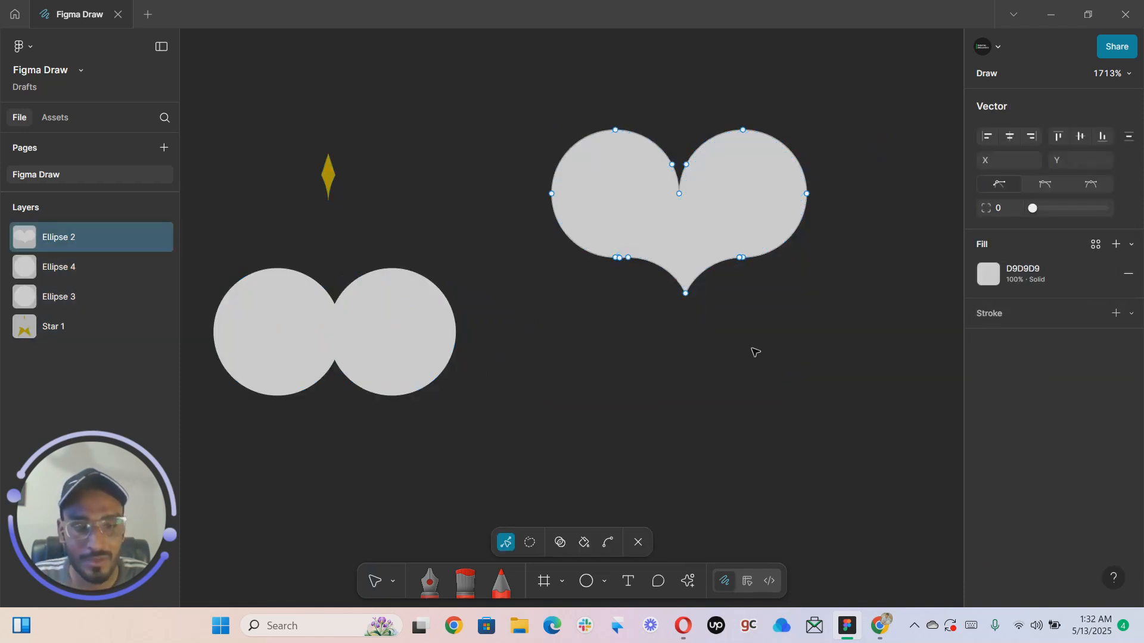
key("Escape")
key("Delete")
scroll(708, 289, "down", 3)
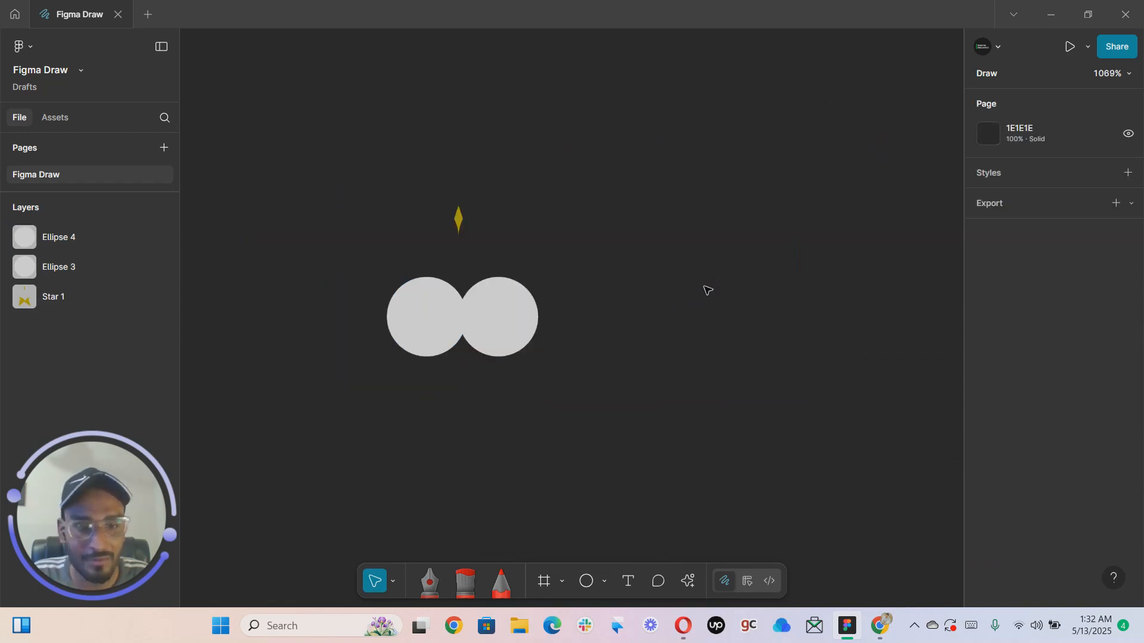
Restore the deleted heart-like shape and move it up and to the right, farther from the remaining circles
scroll(618, 289, "up", 1)
key("ctrl+z")
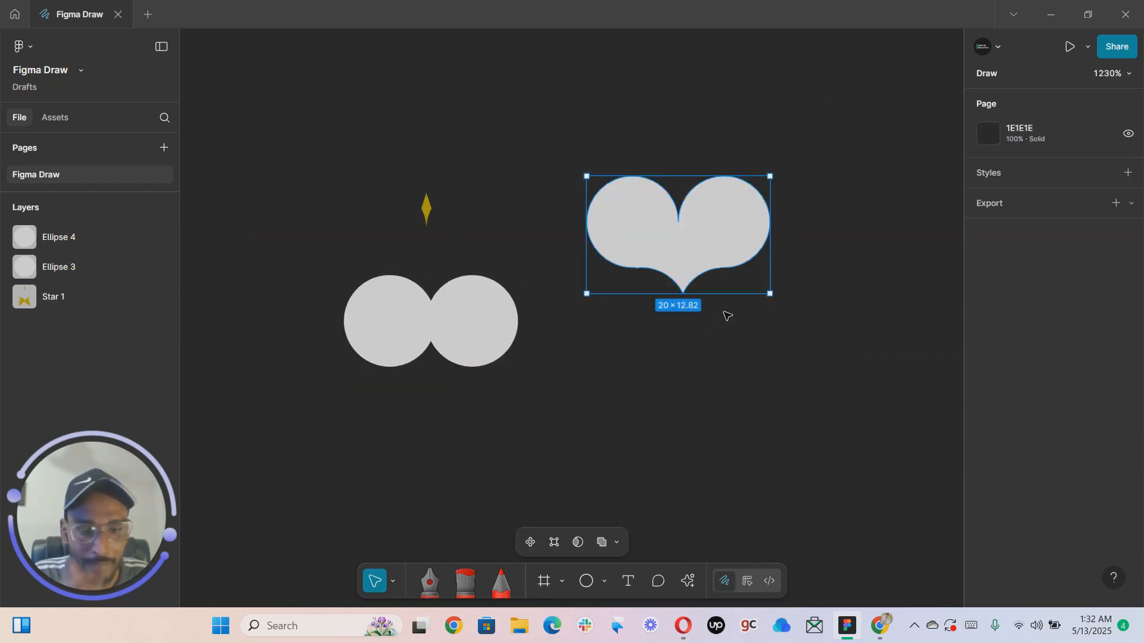
key("ctrl+z")
left_click_drag(841, 194, 795, 213)
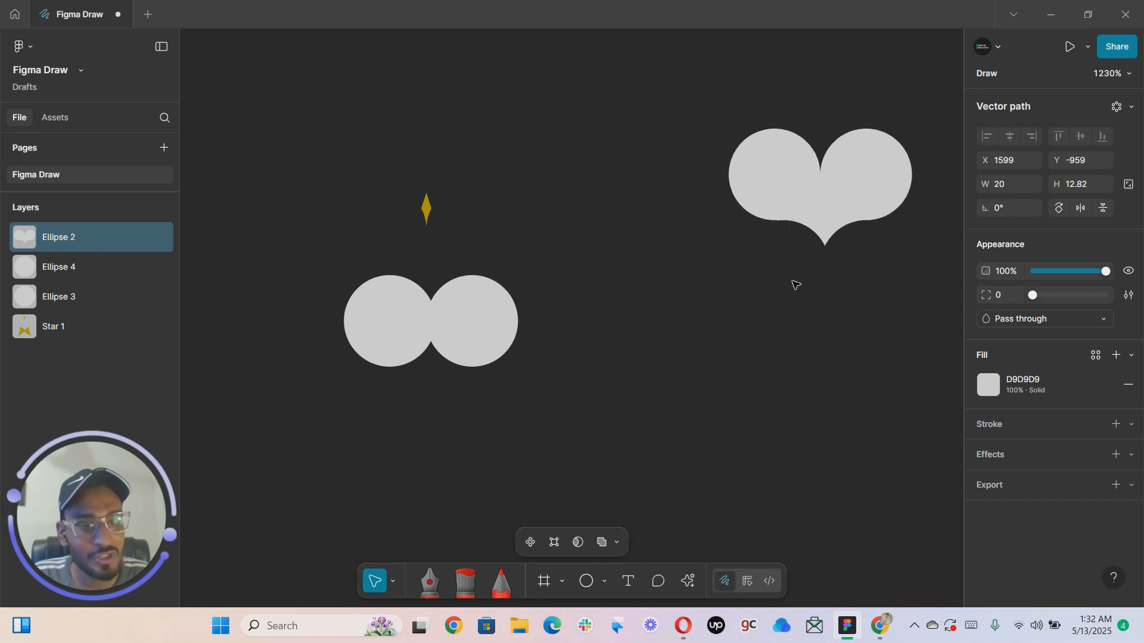
Move the two overlapping circles apart to opposite sides of the remaining star pieces
left_click(674, 327)
left_click_drag(466, 341, 566, 386)
left_click_drag(385, 327, 276, 327)
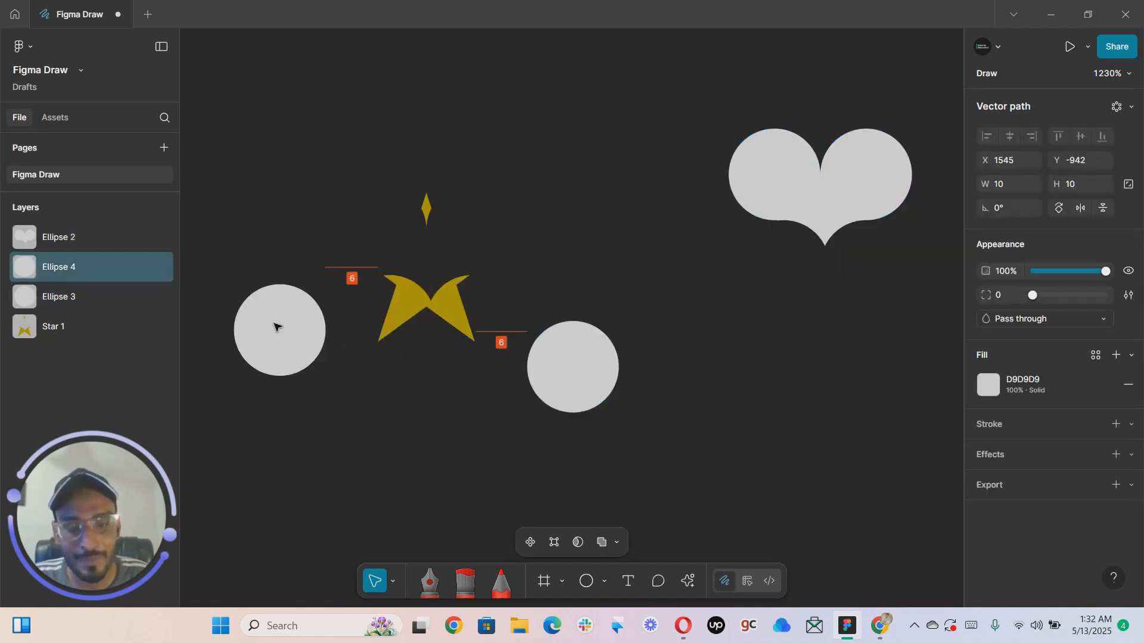
left_click(284, 190)
Select the merged heart-like shape and examine its outline up close
scroll(850, 180, "right", 5)
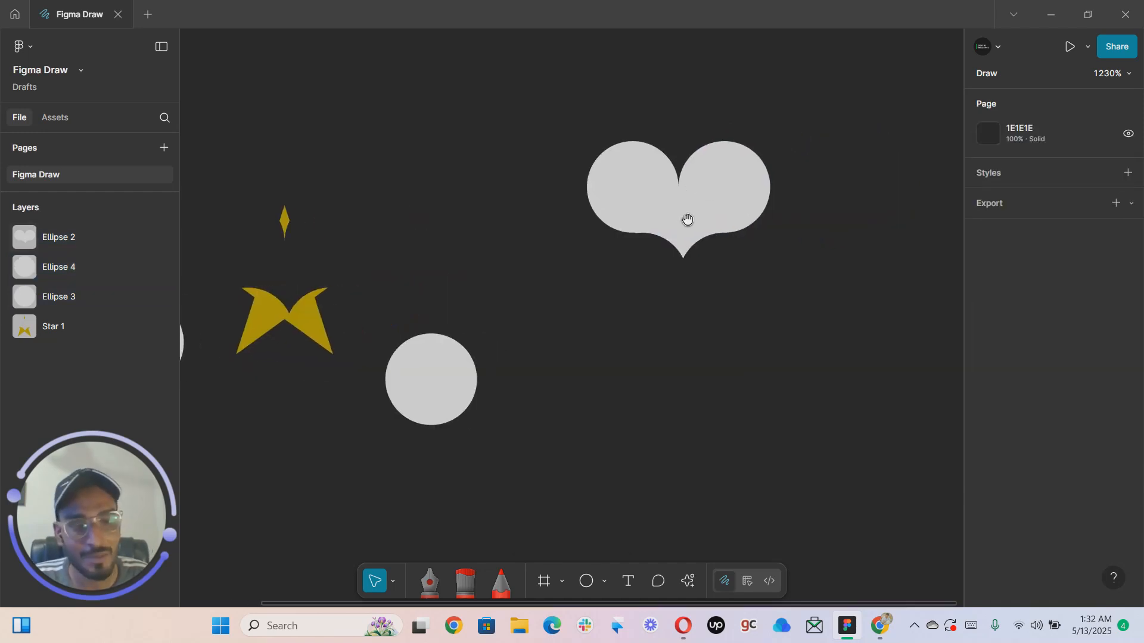
scroll(695, 214, "up", 5)
left_click(616, 256)
scroll(605, 301, "up", 1)
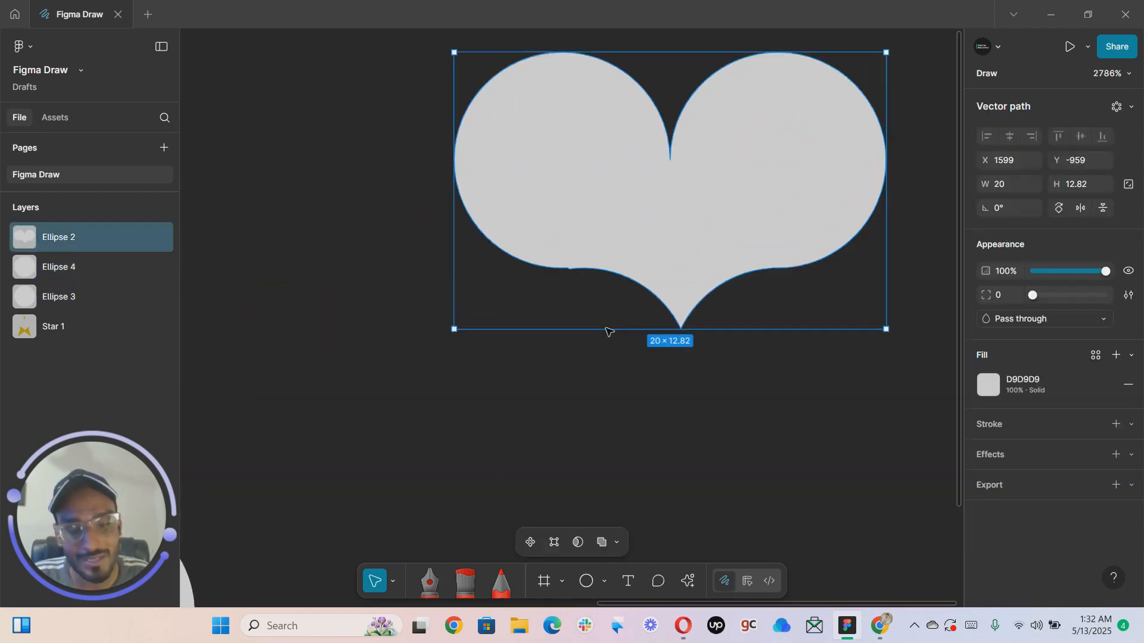
scroll(727, 380, "up", 2)
scroll(727, 380, "right", 2)
scroll(661, 435, "down", 2)
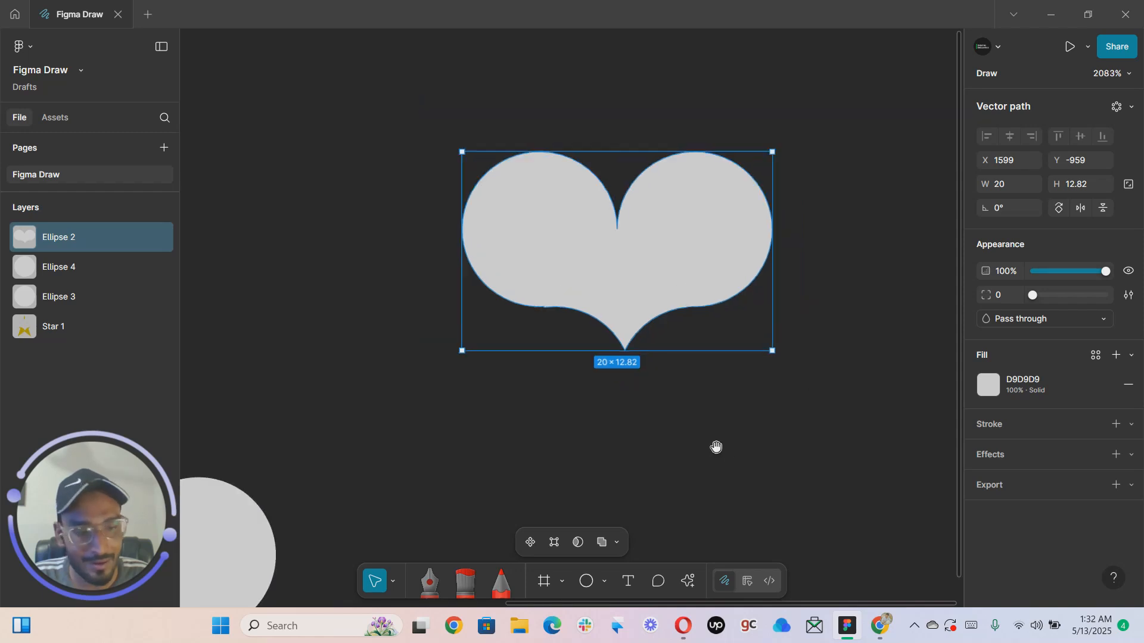
scroll(685, 429, "right", 1)
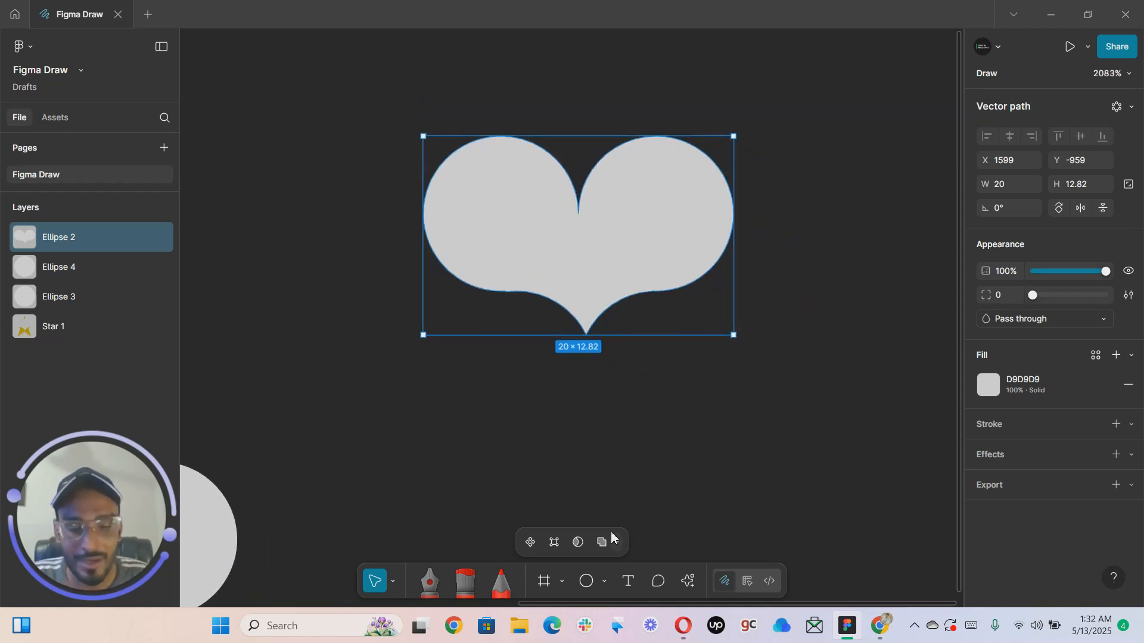
left_click(633, 435)
Draw a 2 × 2 circle inside the heart's left lobe and fill it with FF7171
key("o")
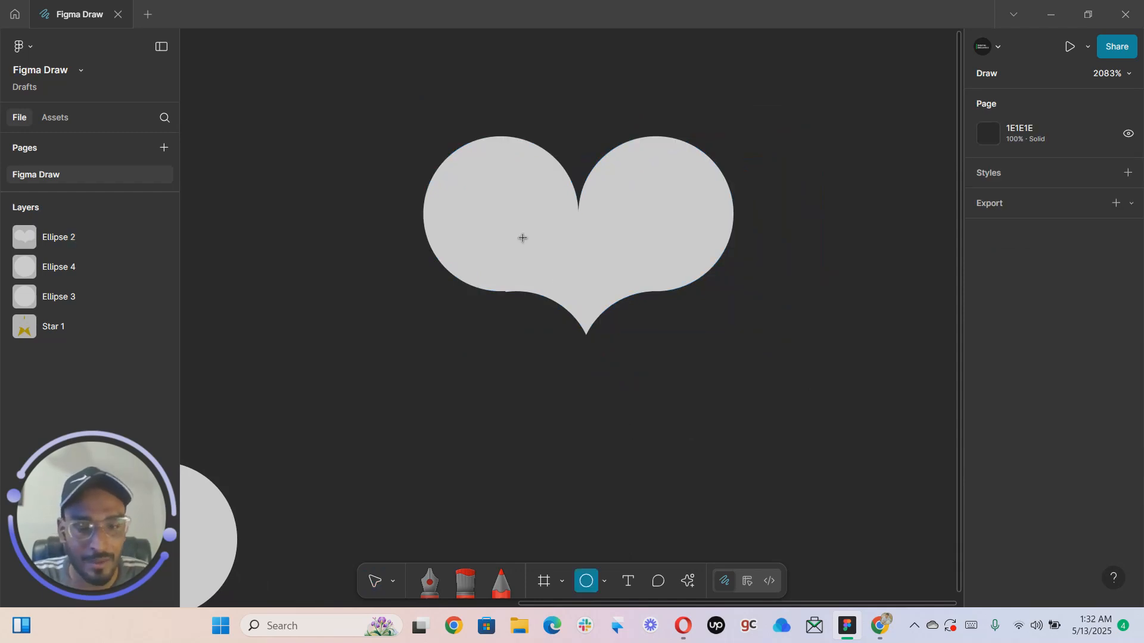
left_click_drag(491, 198, 506, 214)
left_click(988, 361)
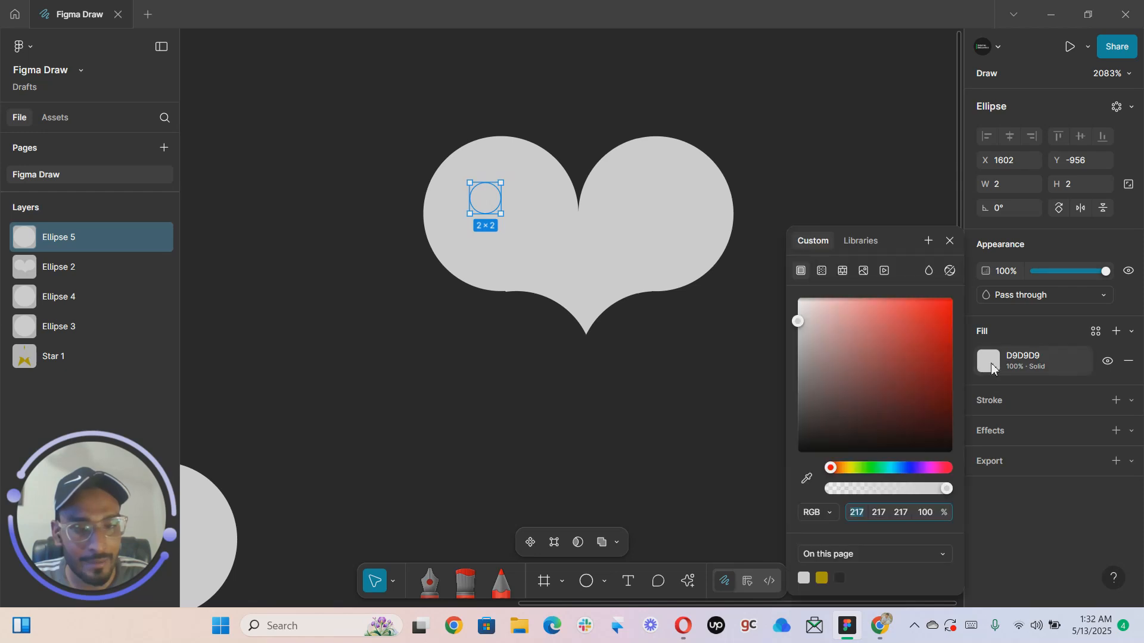
left_click_drag(886, 314, 884, 297)
Select the heart and the small circle, try Intersect and undo it, and combine them with Exclude instead
left_click_drag(346, 72, 649, 367)
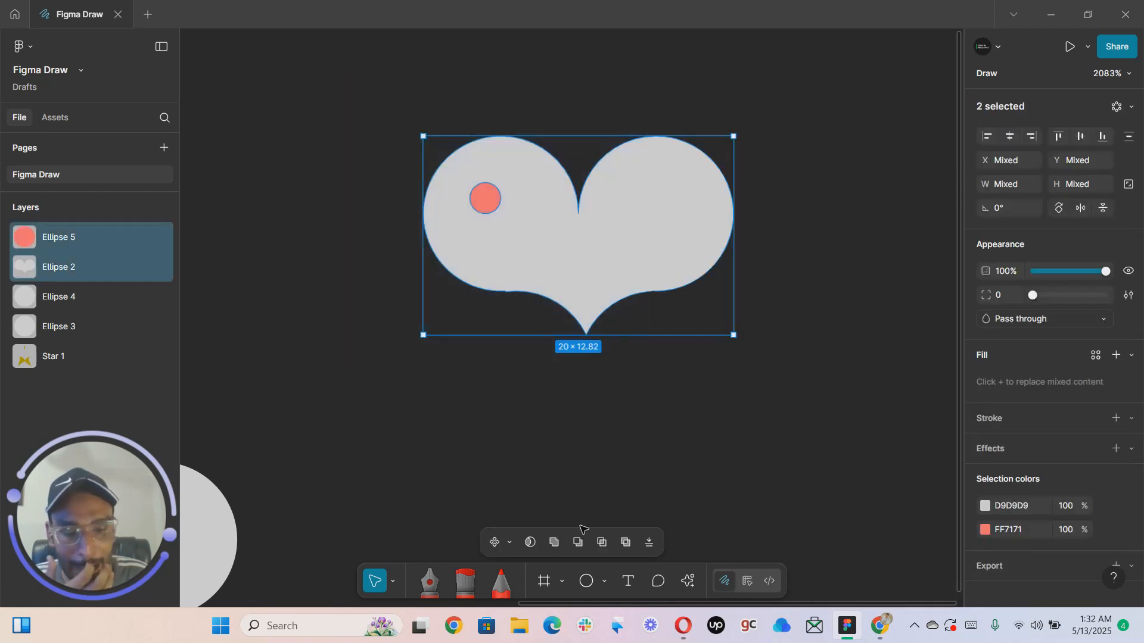
left_click(601, 543)
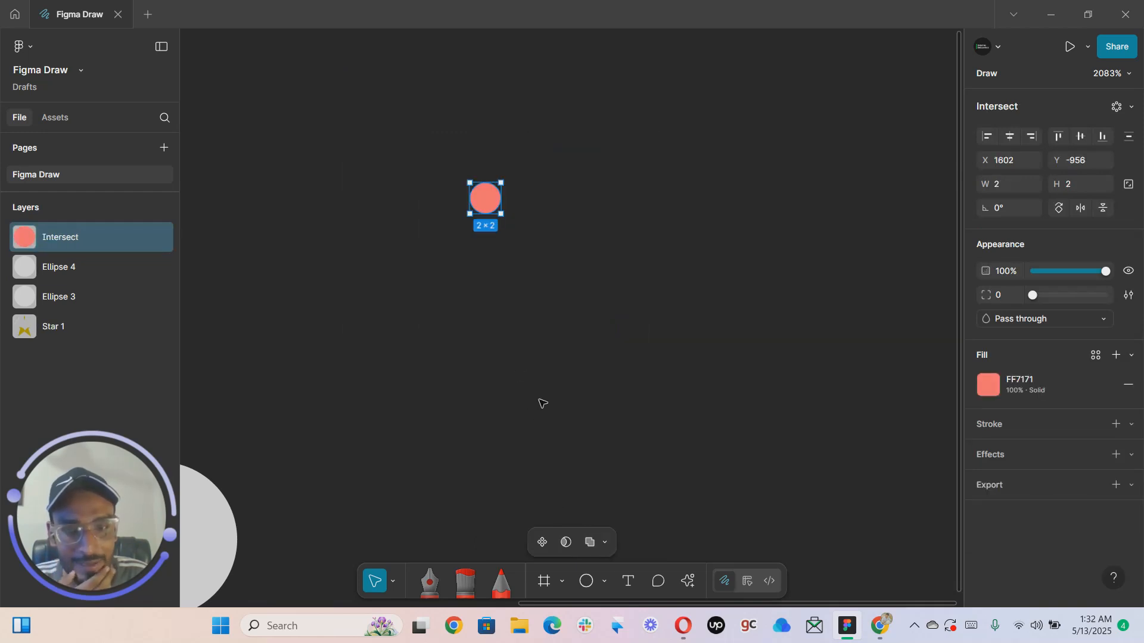
key("ctrl+z")
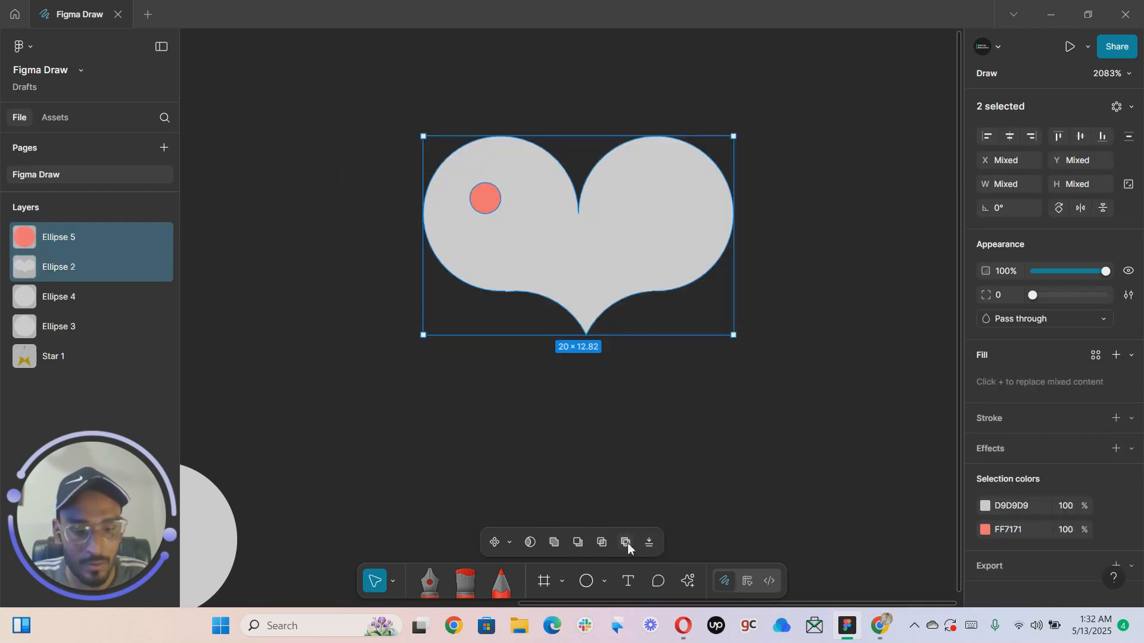
left_click(630, 543)
left_click(365, 217)
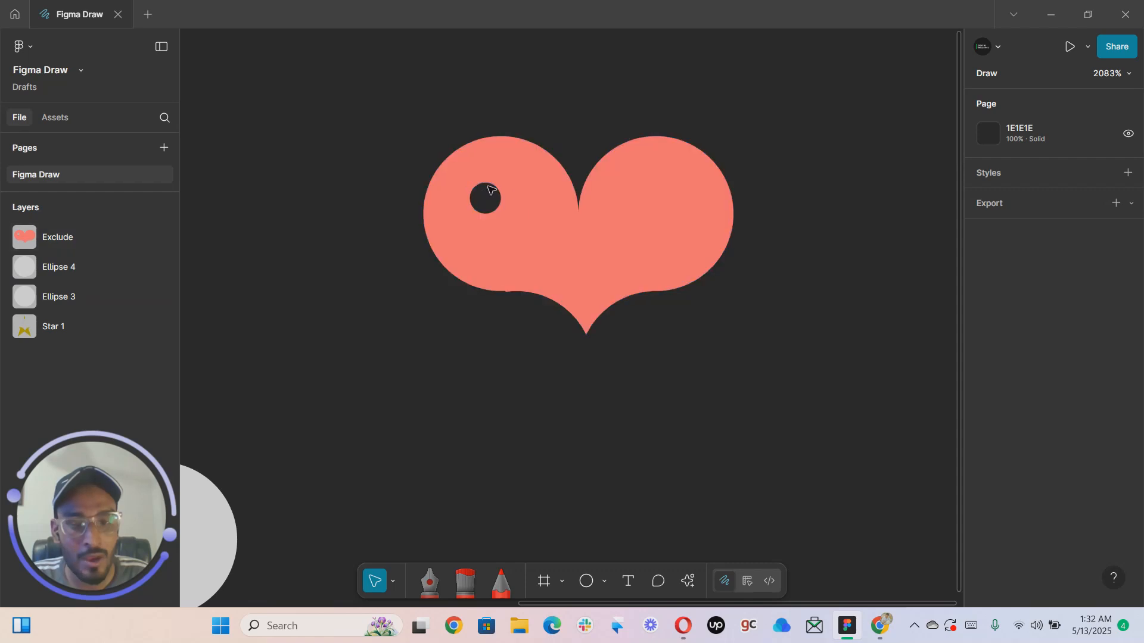
Check the boolean operation options for the excluded heart and inspect the circular cutout nested inside it
left_click_drag(392, 130, 717, 385)
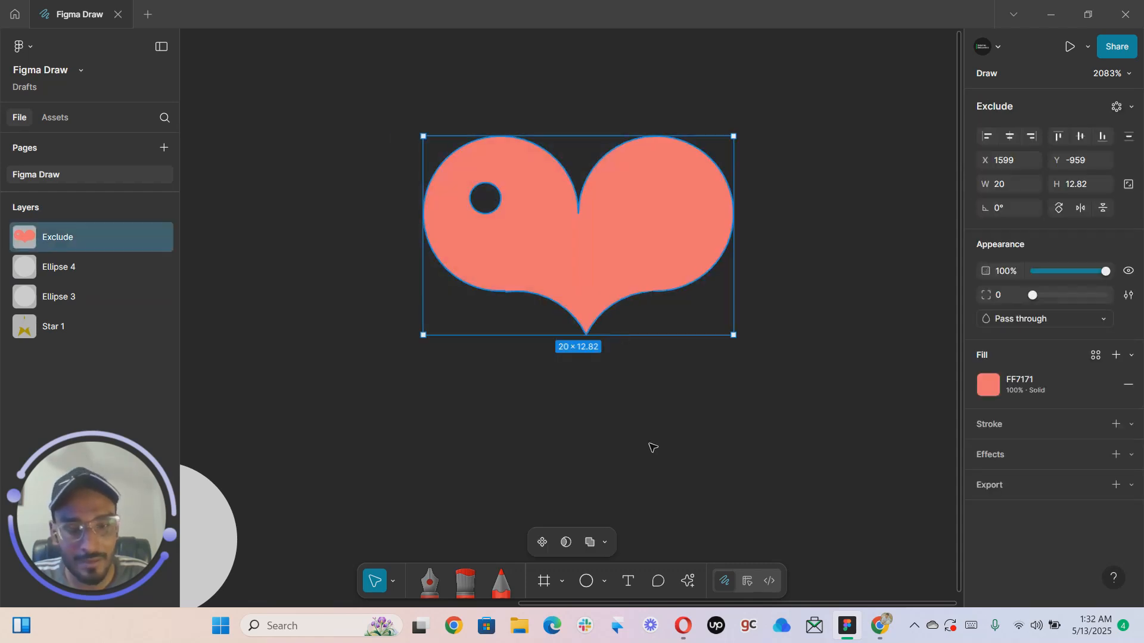
left_click(604, 542)
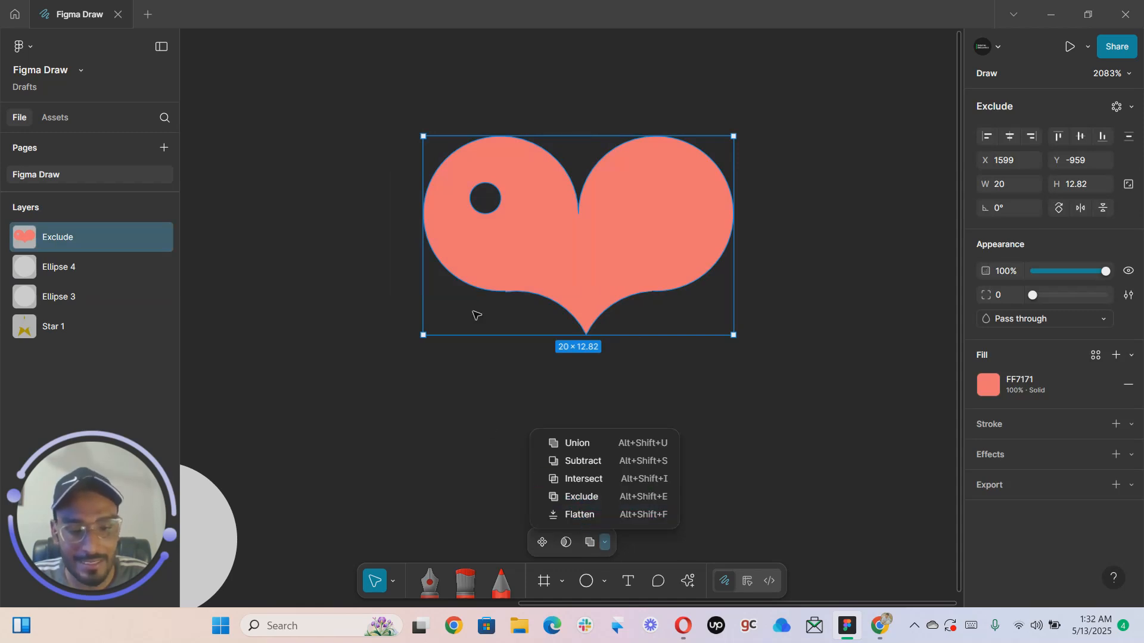
left_click(495, 212)
double_click(496, 212)
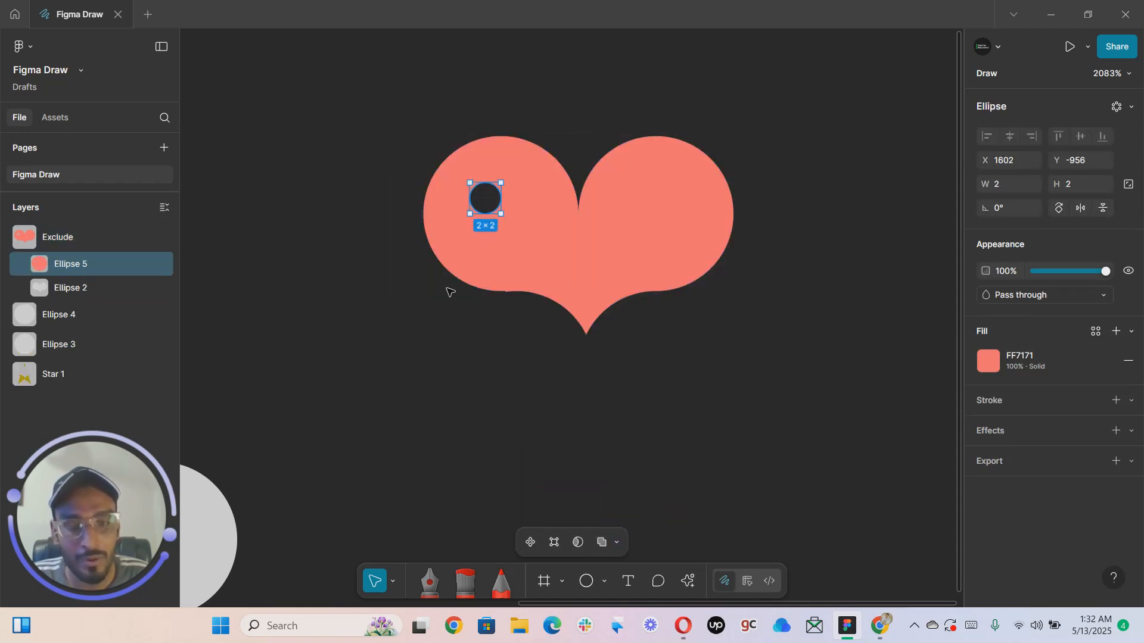
left_click(379, 170)
left_click_drag(368, 108, 848, 478)
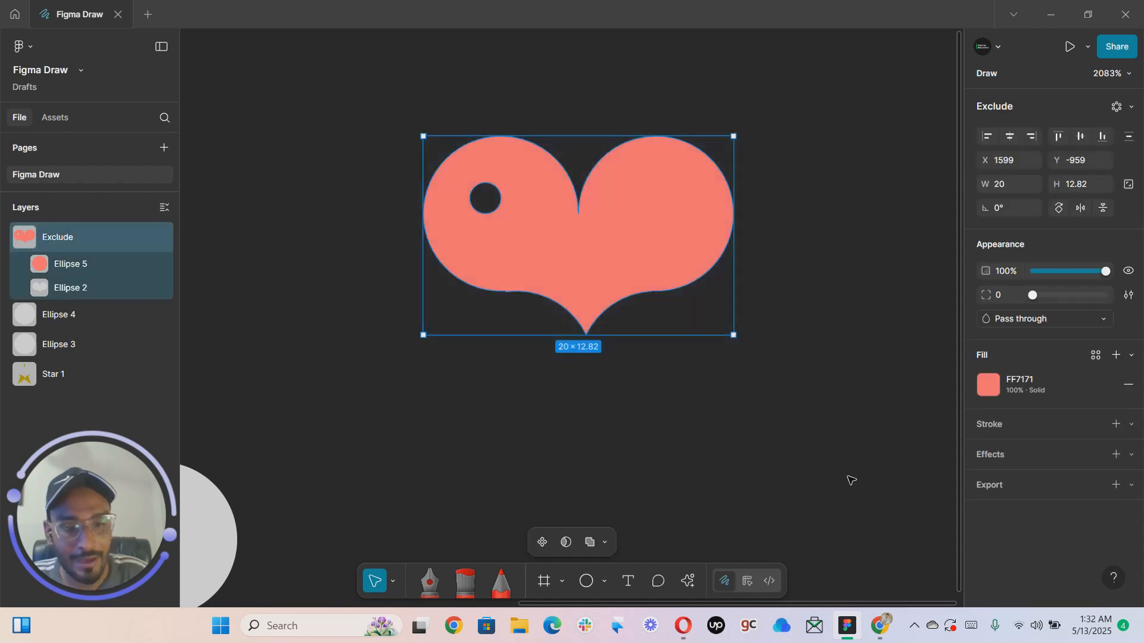
Select only the circular cutout within the excluded heart and open its points for vector editing
key("Return")
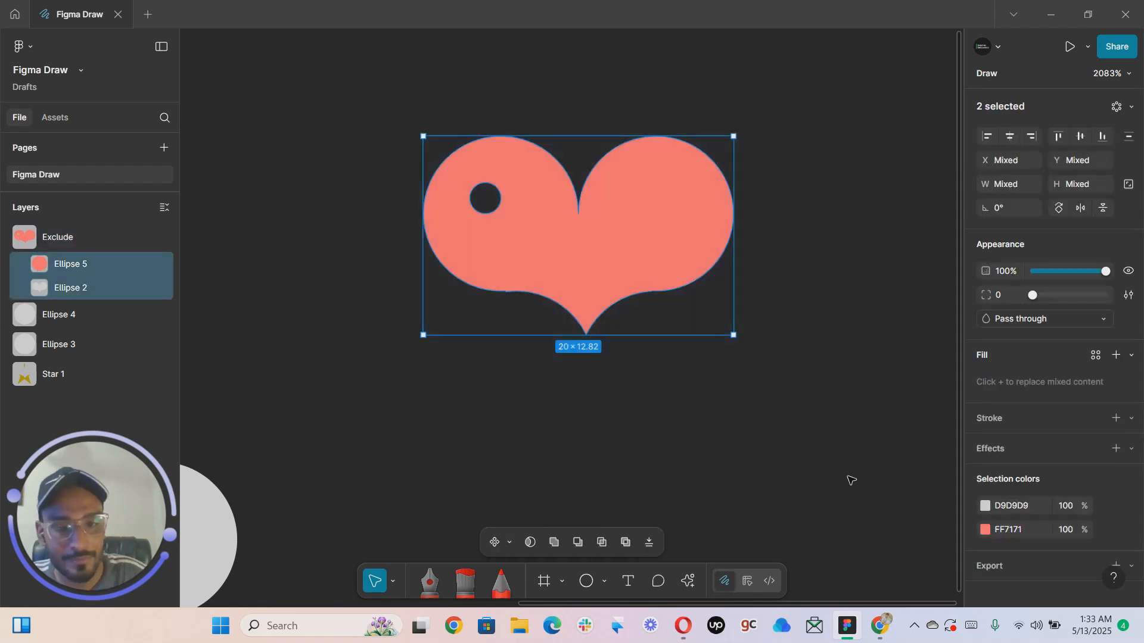
left_click(520, 202)
key("Return")
left_click(498, 200)
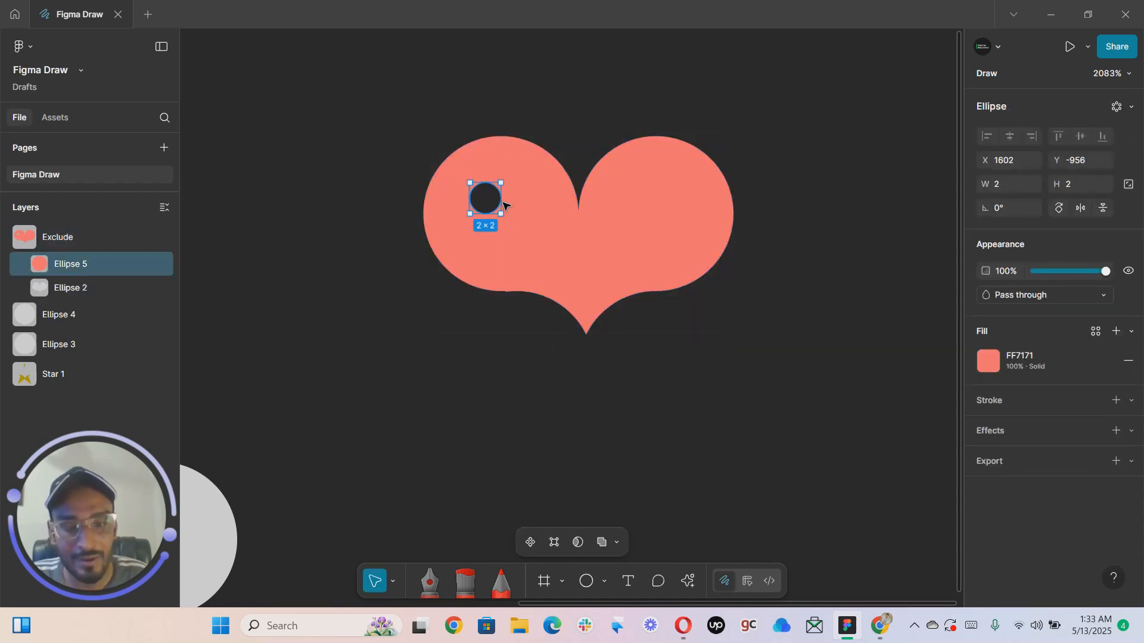
key("Return")
scroll(488, 223, "up", 5)
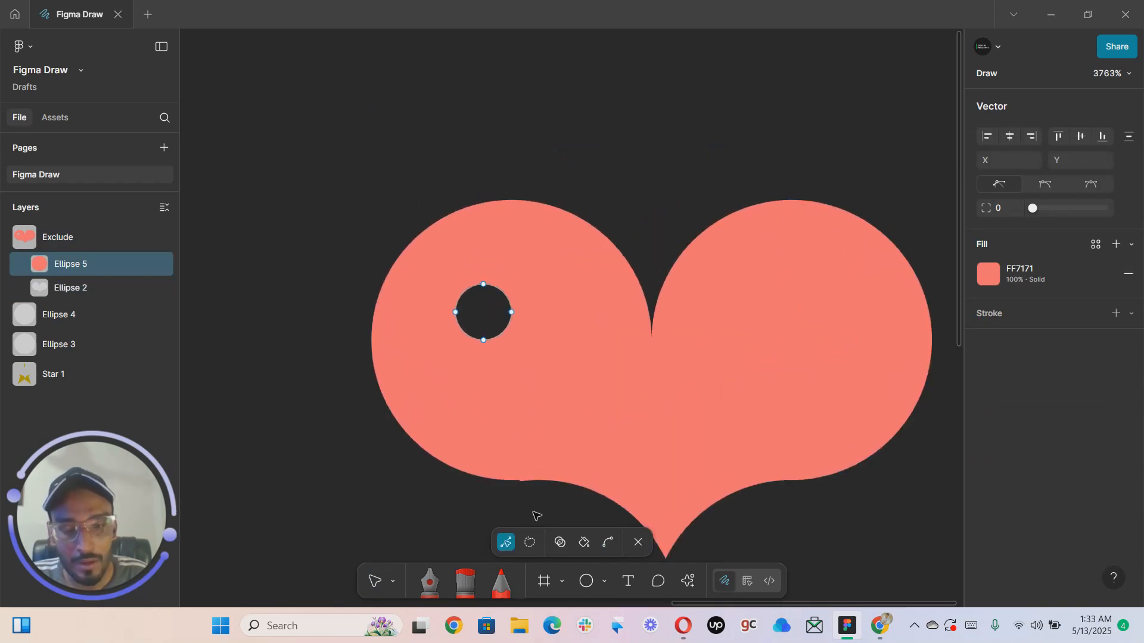
Lasso the cutout's top and side points, retry deleting them after an undo, remove the remaining bottom point and leave vector editing
left_click(530, 543)
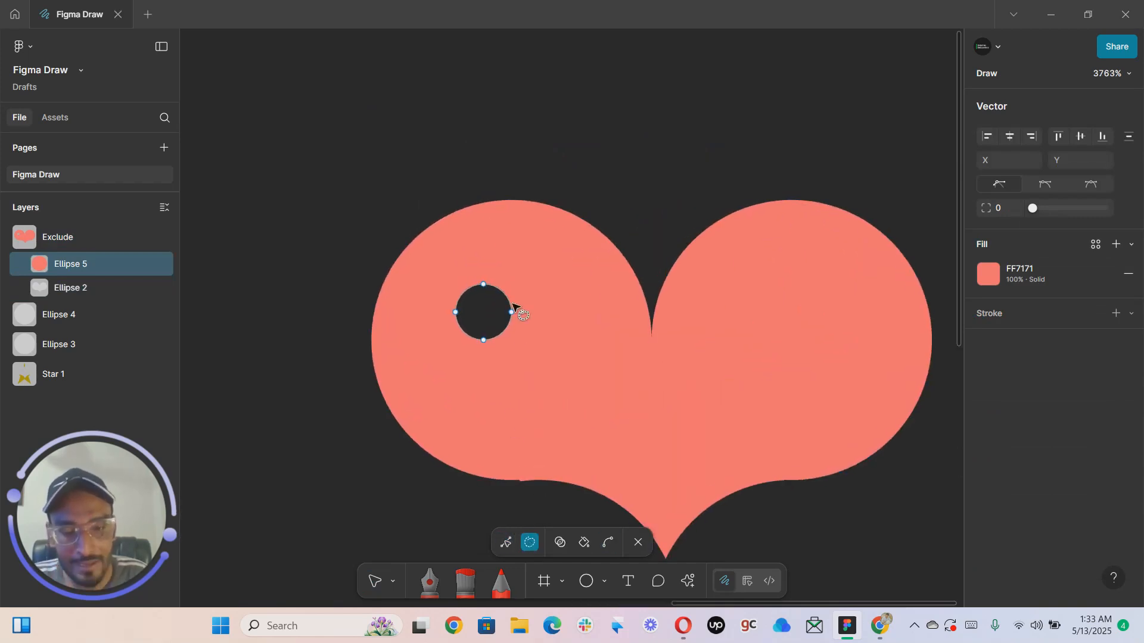
mouse_move(499, 267)
left_mouse_down()
mouse_move(445, 312)
mouse_move(531, 328)
left_mouse_up()
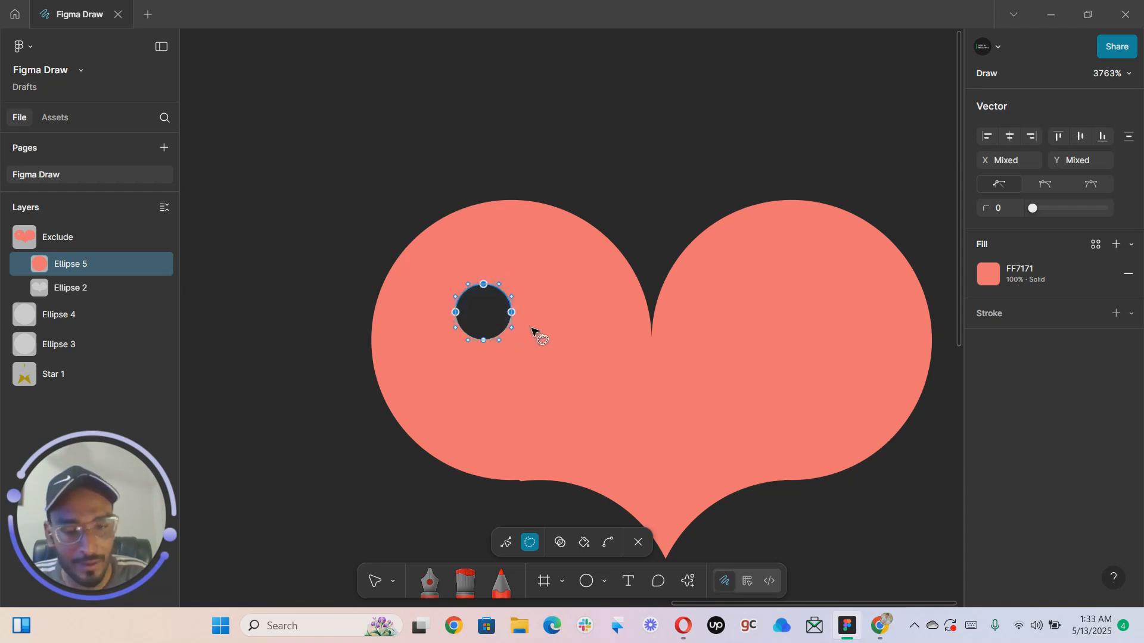
key("Delete")
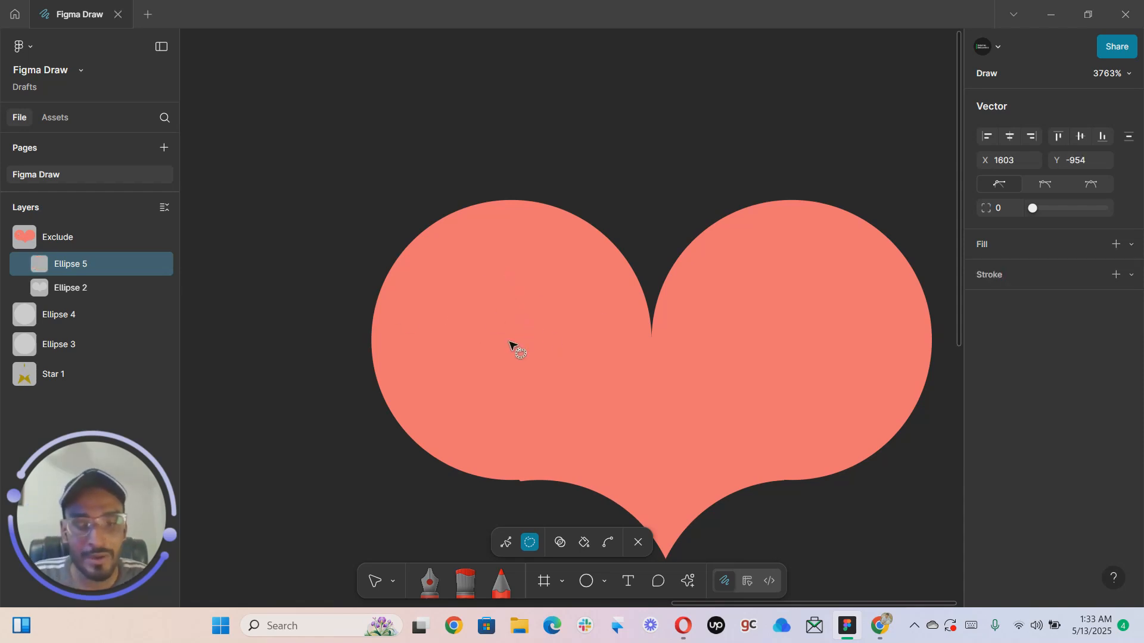
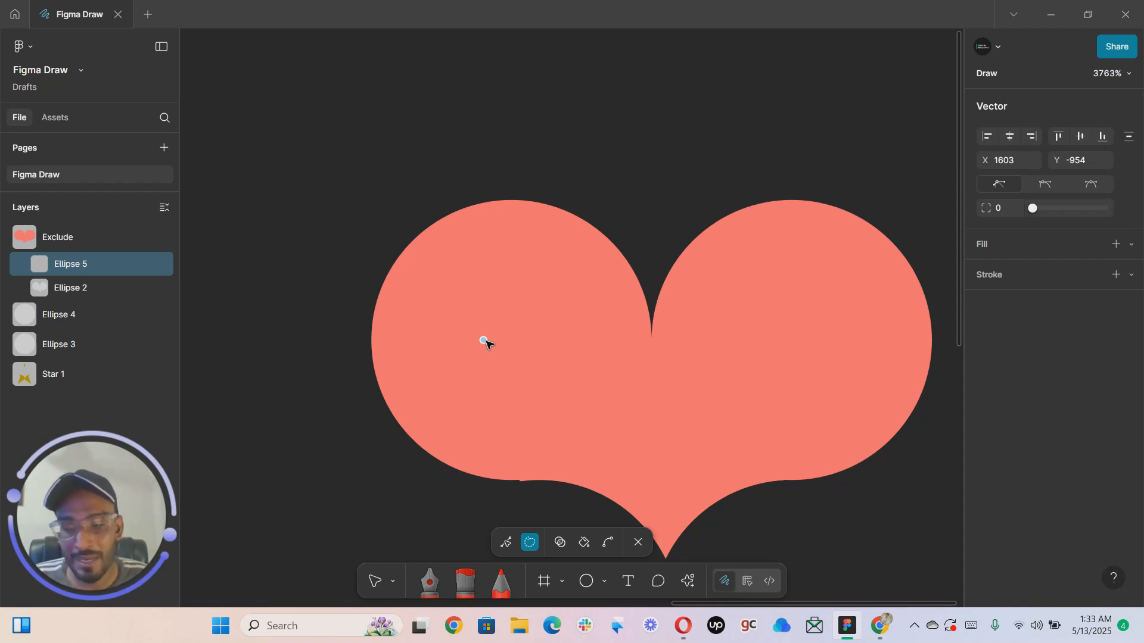
key("ctrl+z")
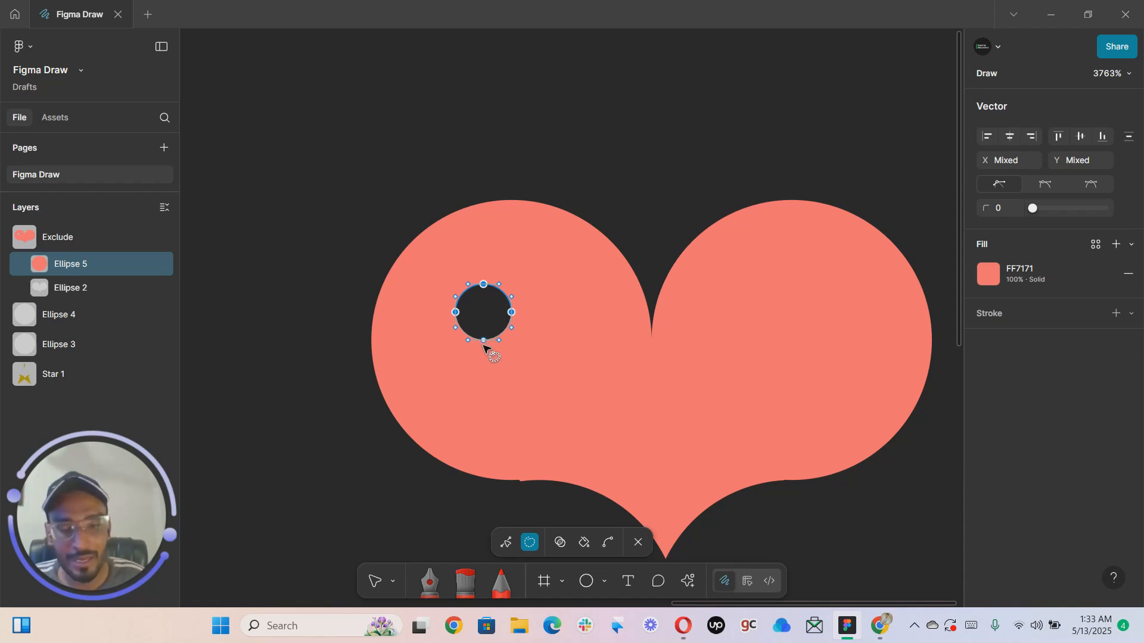
key("ctrl+x")
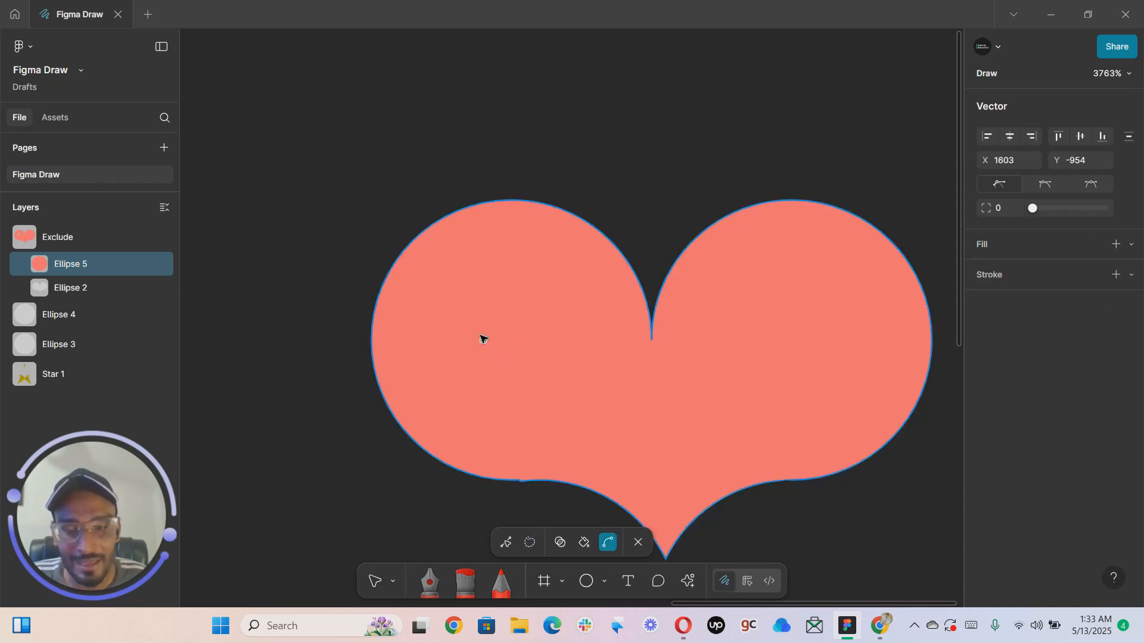
key("q")
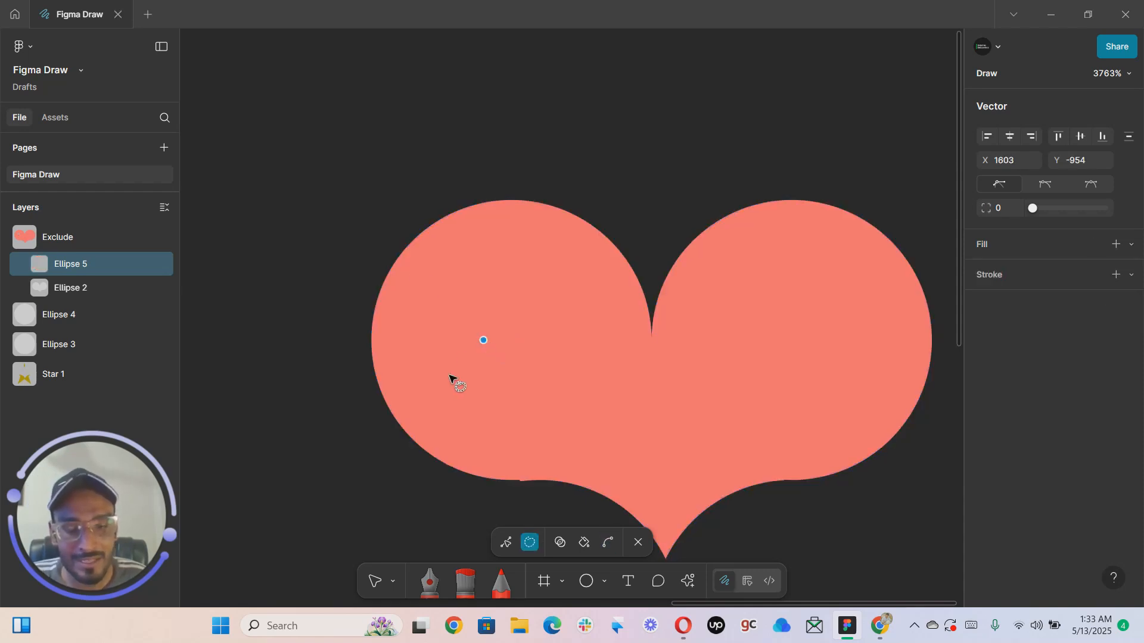
key("Delete")
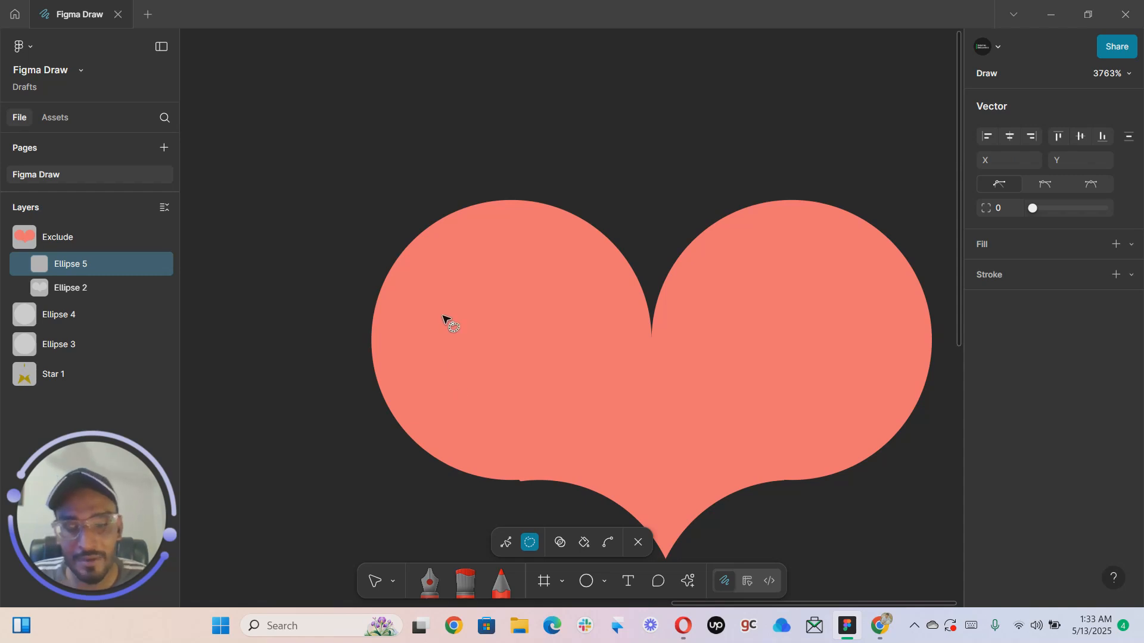
key("Escape")
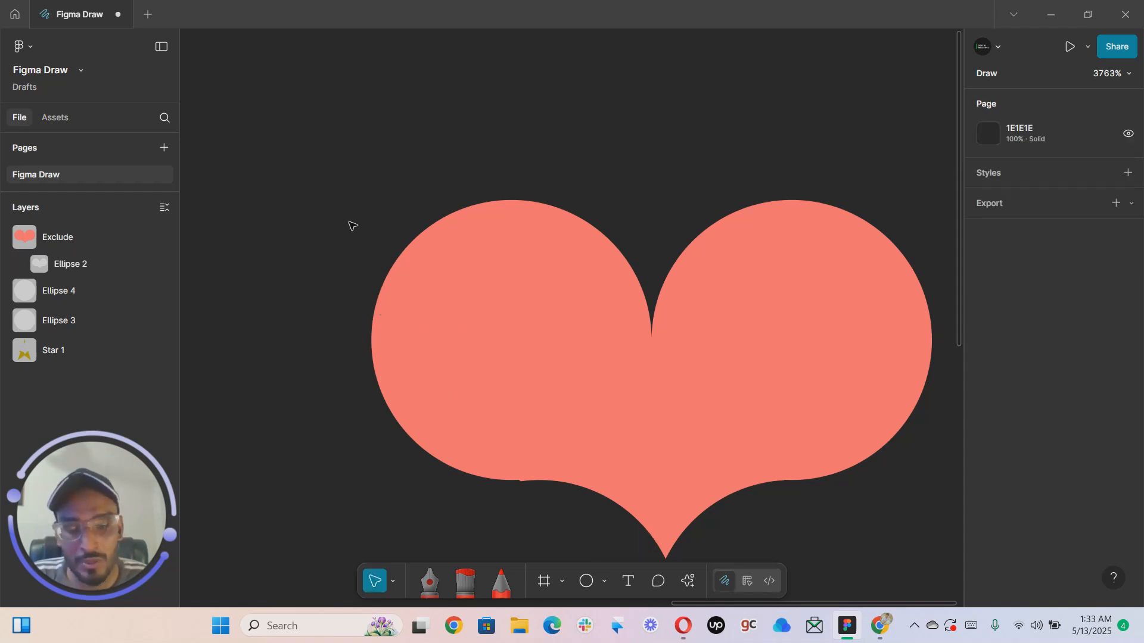
Select the solid heart path and move it right to X 1641, Y -960, well away from the circles and star pieces
scroll(367, 235, "down", 10)
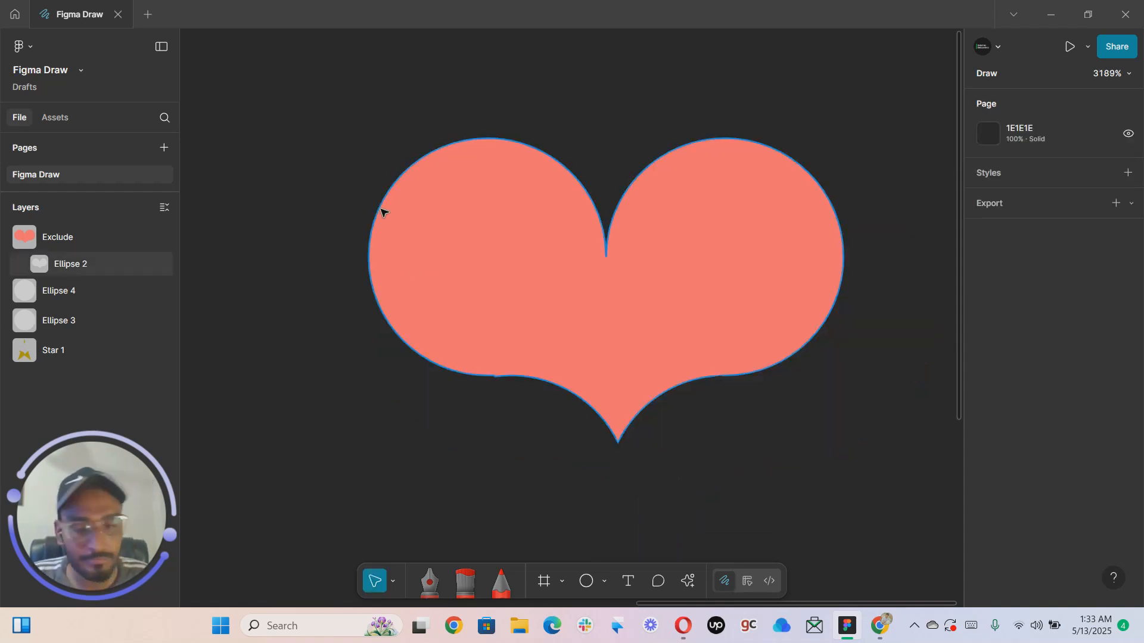
left_click_drag(345, 267, 518, 325)
scroll(518, 327, "down", 1)
left_click_drag(458, 331, 624, 287)
scroll(628, 322, "down", 2)
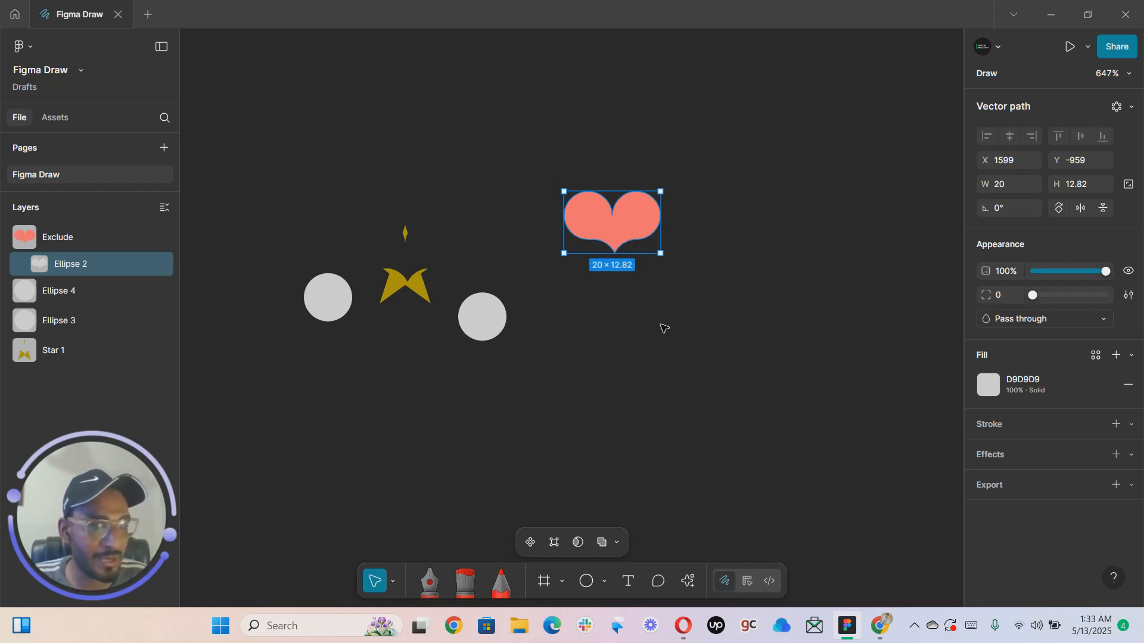
scroll(648, 298, "right", 3)
left_click_drag(457, 196, 655, 195)
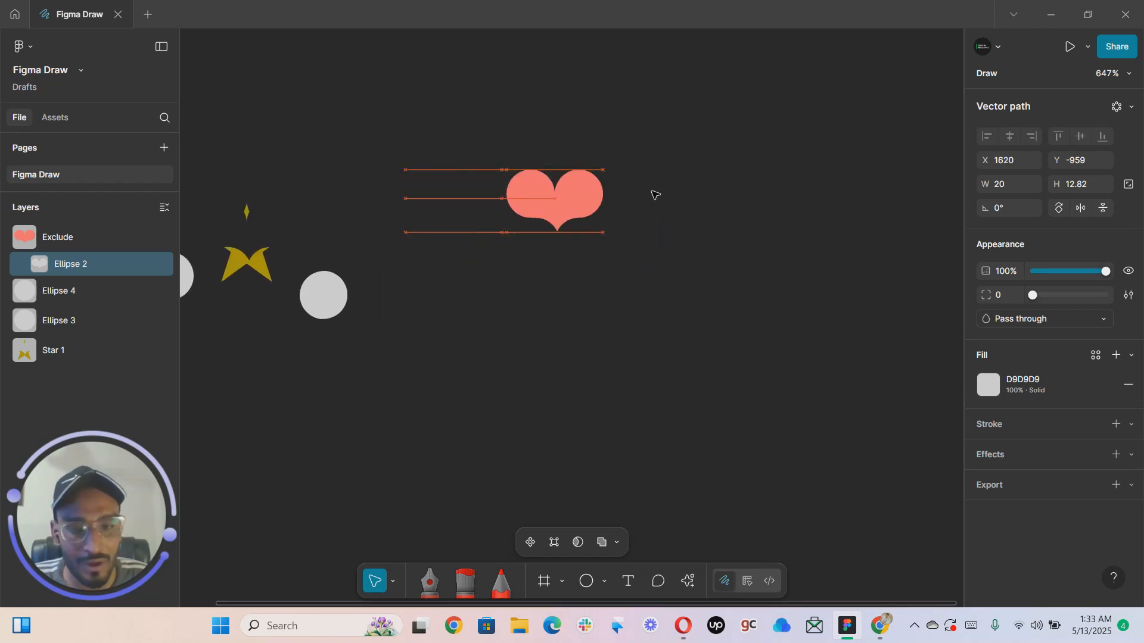
scroll(569, 294, "right", 2)
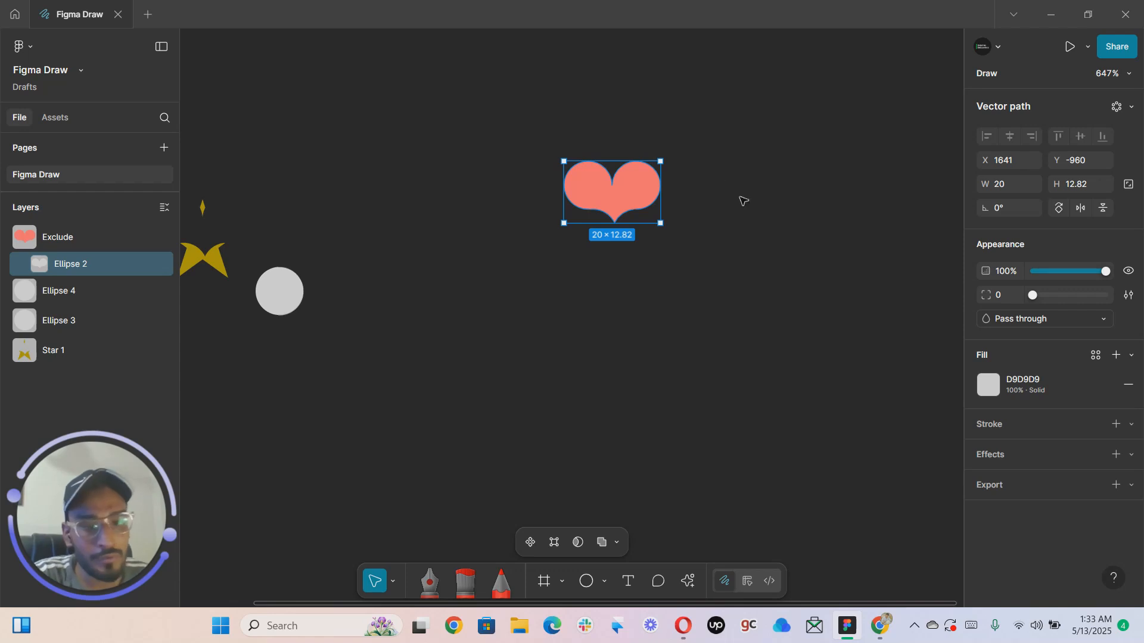
Add a radial Repeat transform to the heart and set its count to 5
left_click(1117, 108)
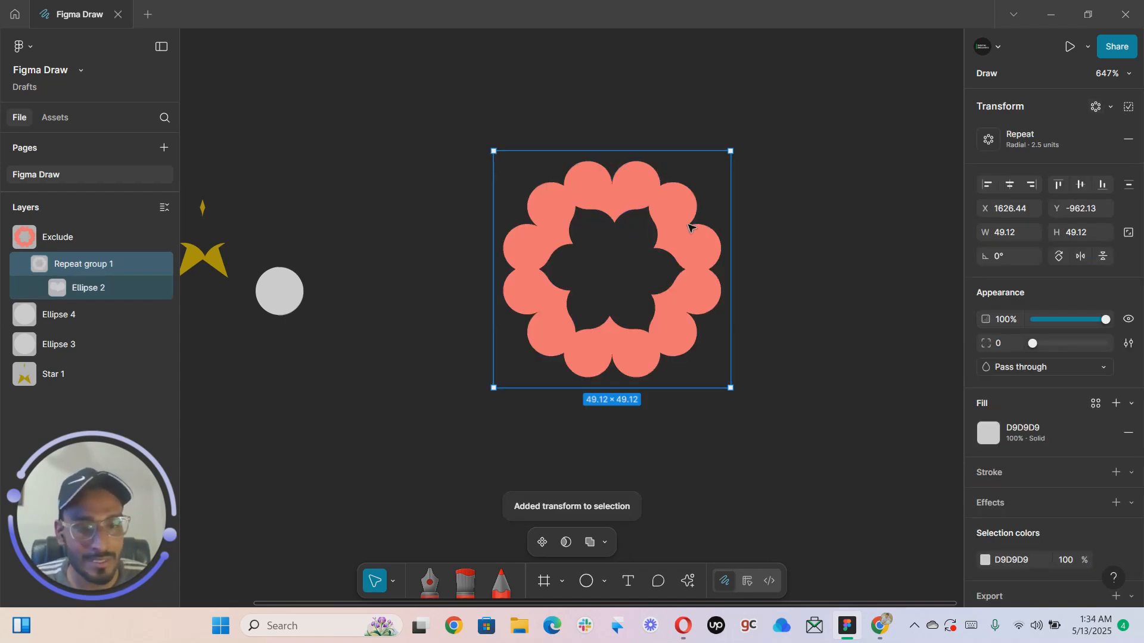
left_click(989, 146)
mouse_move(862, 199)
left_mouse_down()
mouse_move(896, 198)
mouse_move(851, 198)
mouse_move(861, 198)
left_mouse_up()
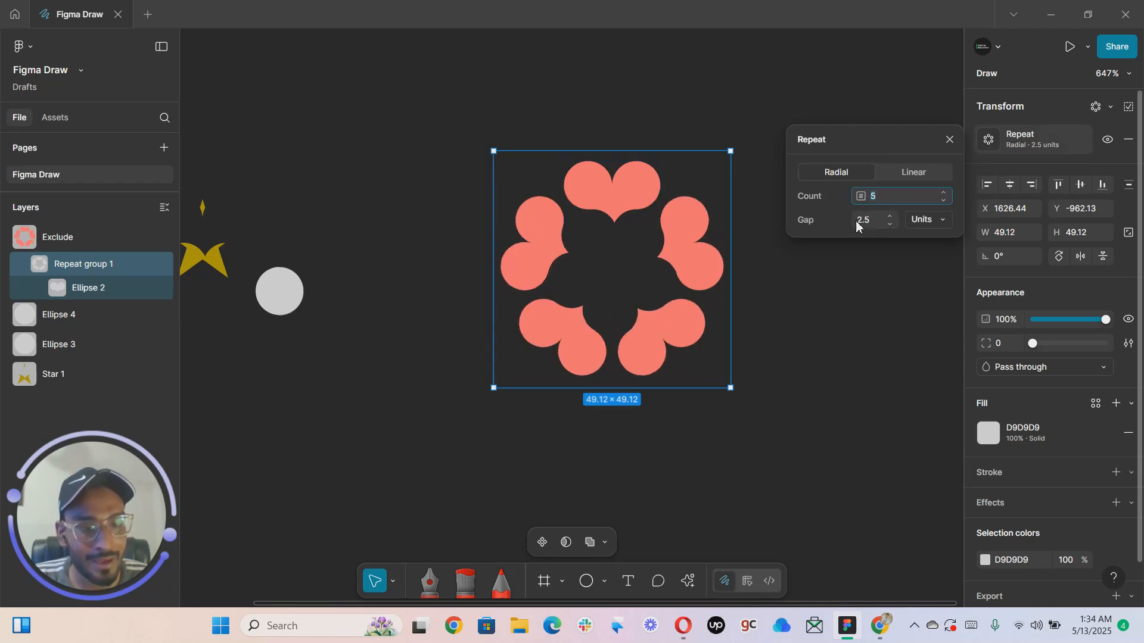
Reduce the radial repeat's gap to 2 units and switch the gap measurement to pixels
left_click_drag(853, 219, 856, 220)
left_click_drag(859, 218, 861, 219)
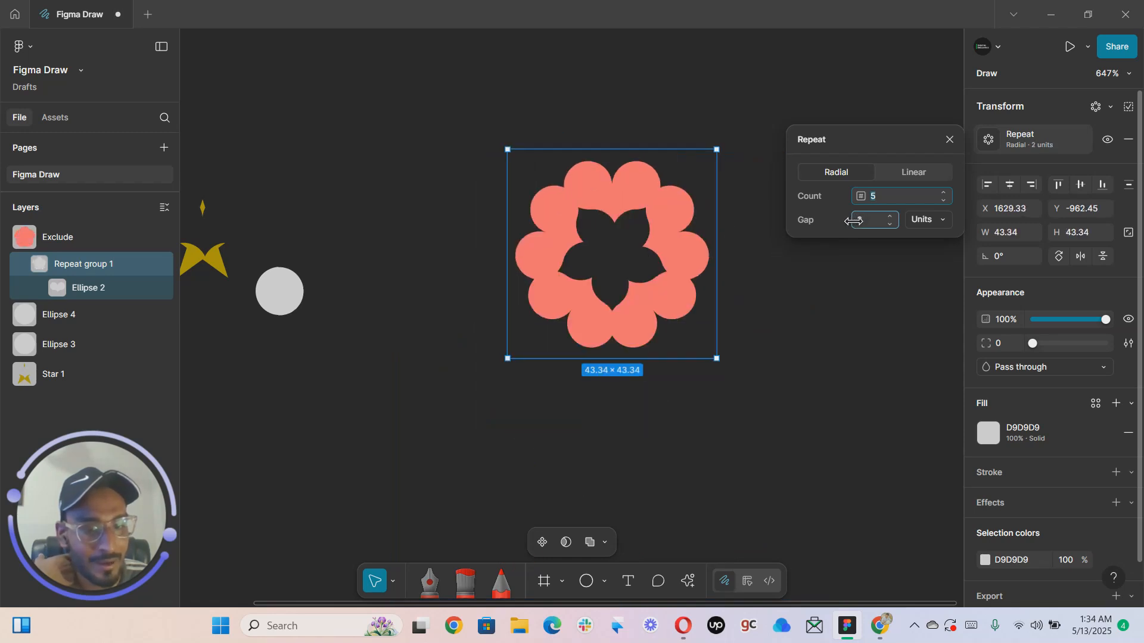
left_click(914, 227)
left_click(925, 238)
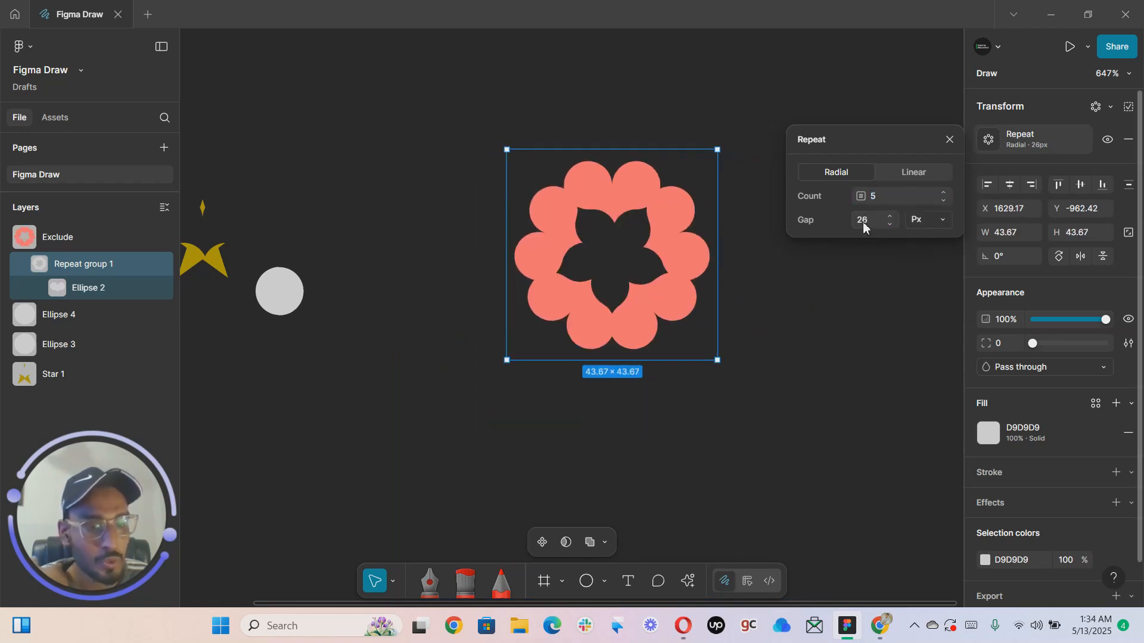
Increase the radial repeat's pixel gap in six increments and switch its measurement back to units
left_click(889, 216)
left_click(889, 216)
left_click(890, 216)
left_click(890, 216)
left_click(889, 217)
left_click(889, 216)
left_click(921, 221)
left_click(927, 211)
Set the radial repeat's count to 6 and its gap to 2.9 units
left_click(943, 193)
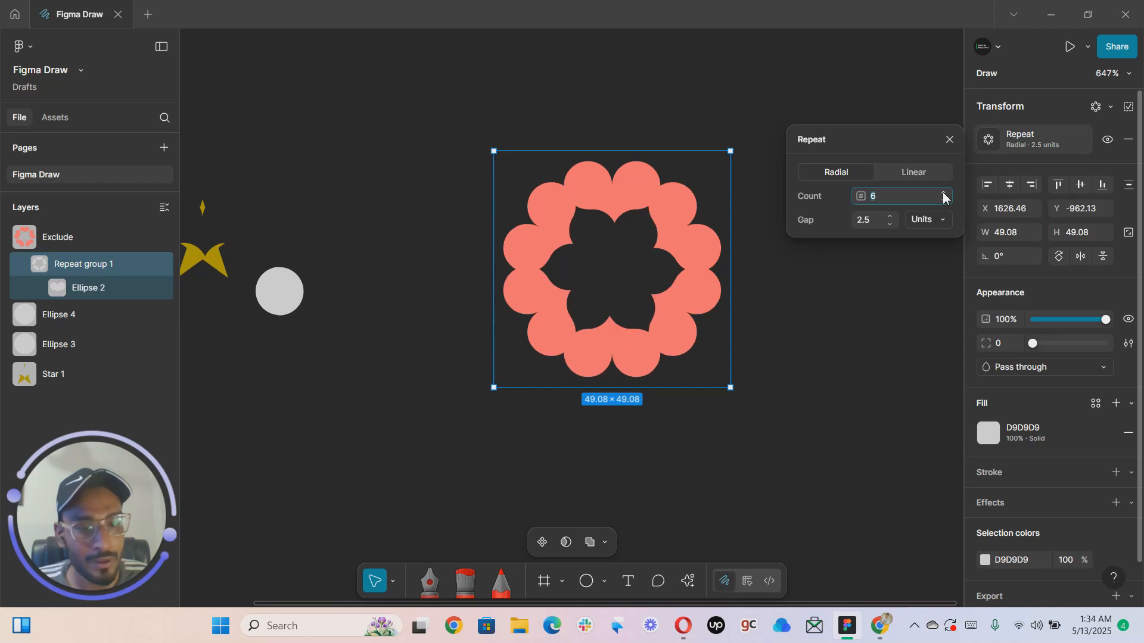
left_click(923, 220)
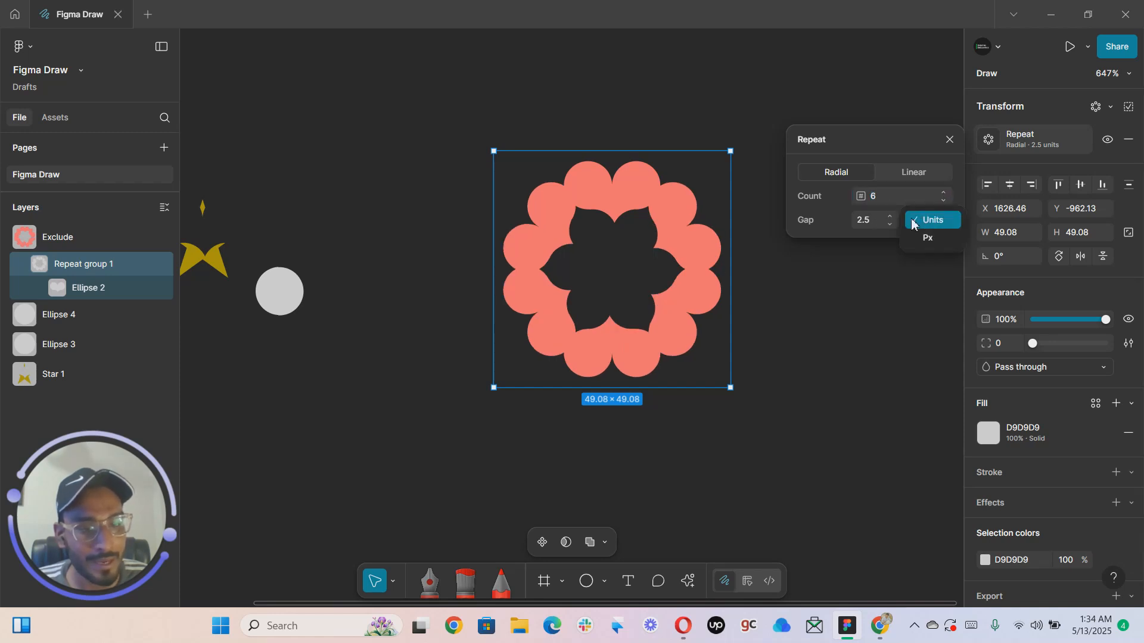
left_click(889, 216)
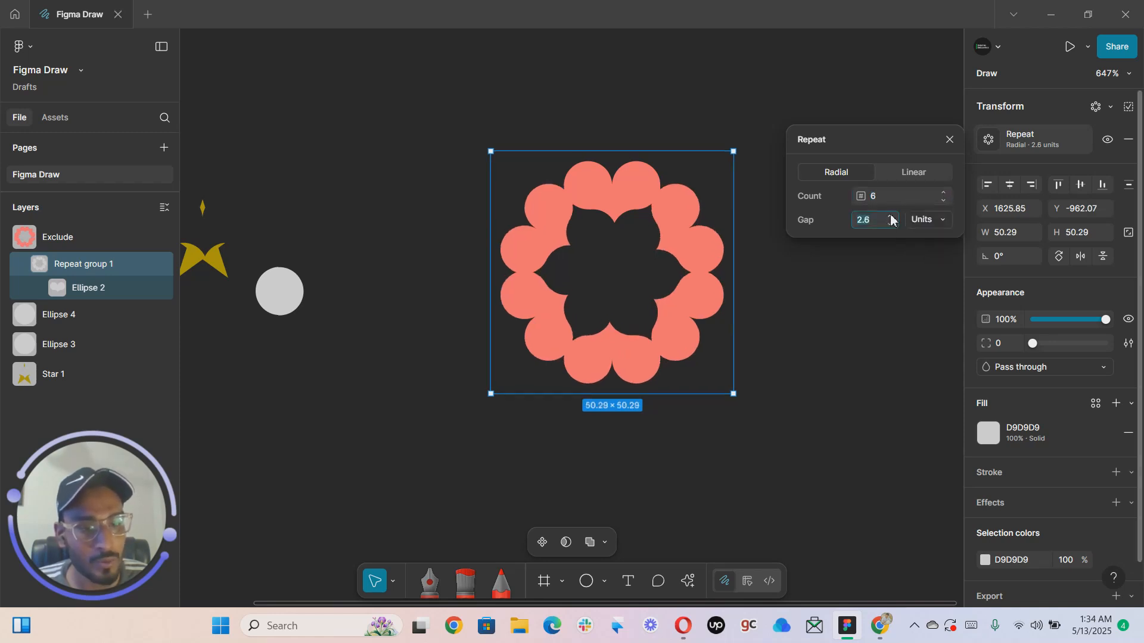
left_click(888, 216)
left_click(888, 216)
left_click(888, 216)
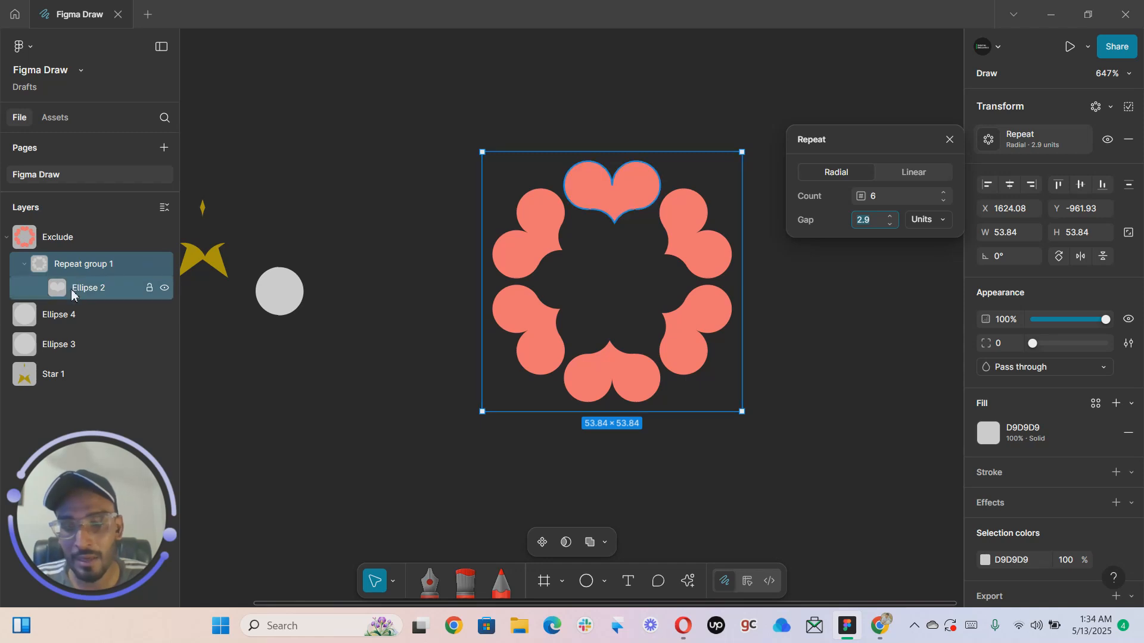
Open the original heart inside the repeat group for vector editing and change its fill to pure red, FF0000
left_click(70, 290)
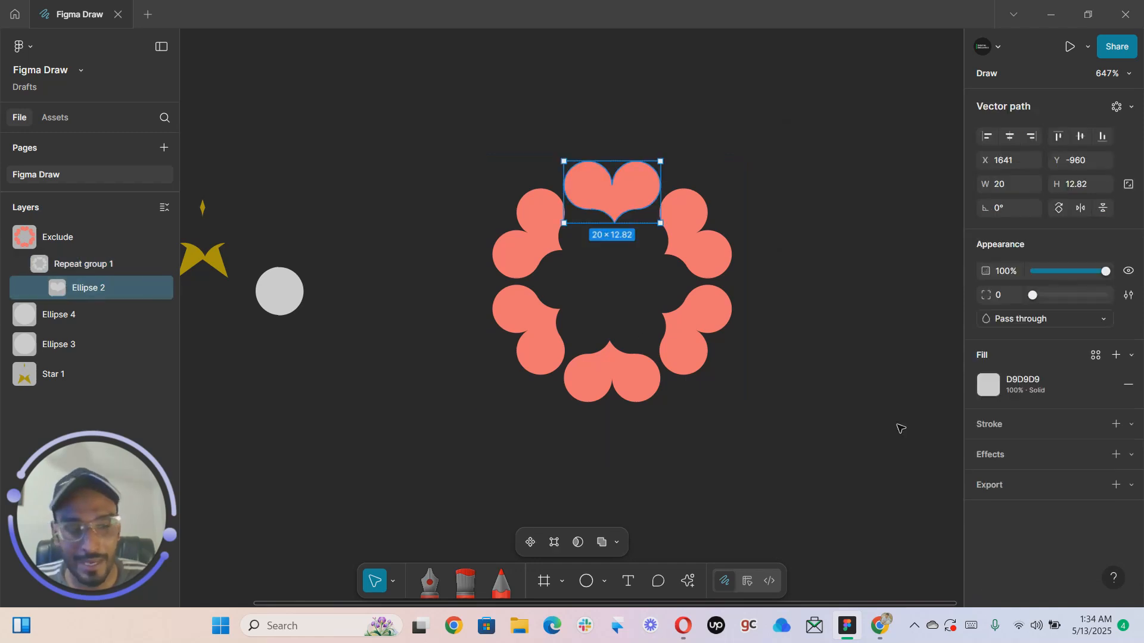
double_click(609, 199)
left_click(988, 274)
left_click_drag(889, 320, 951, 298)
Move the heart's bottom tip point to X 1651, Y -947.5, leave vector editing and deselect the heart
left_click(617, 208)
left_click(614, 223)
mouse_move(615, 224)
left_mouse_down()
mouse_move(617, 270)
mouse_move(612, 221)
left_mouse_up()
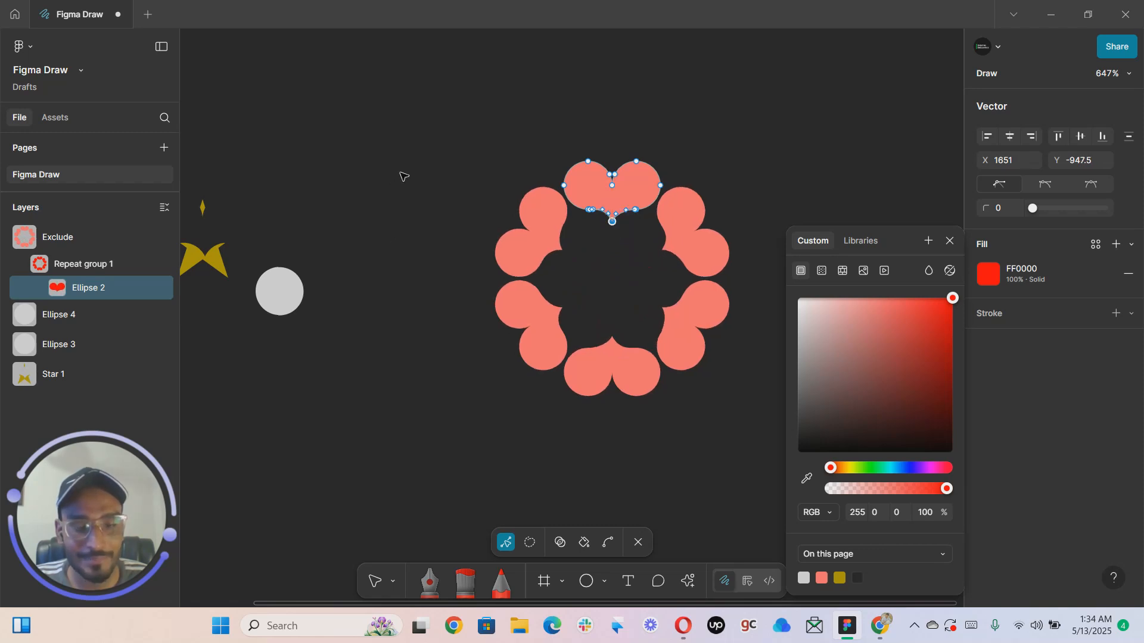
key("Escape")
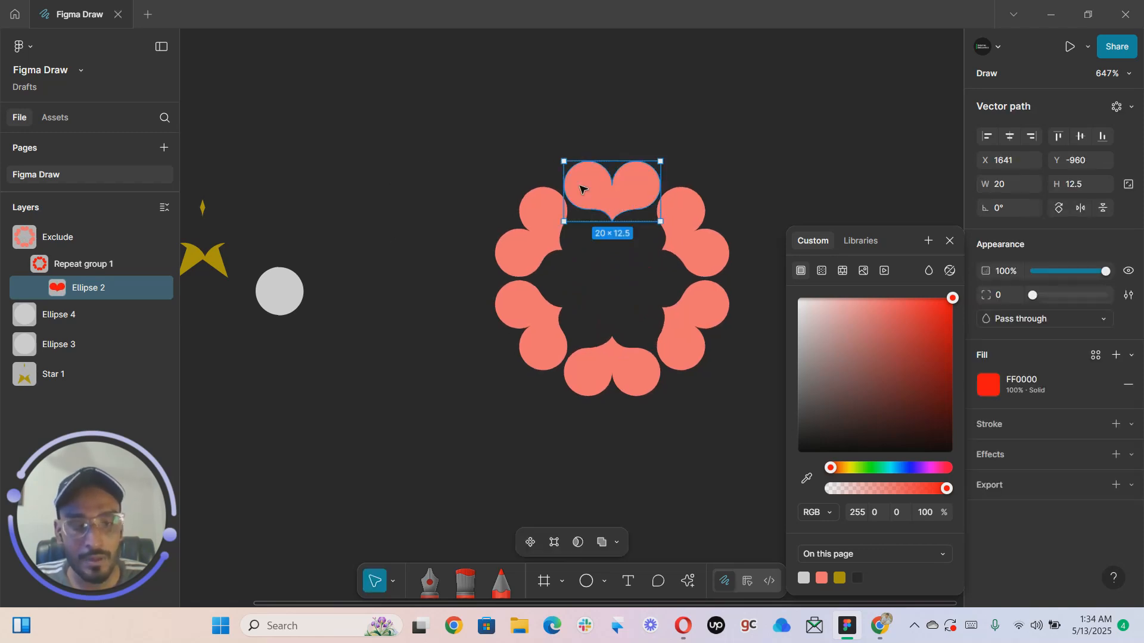
left_click(715, 145)
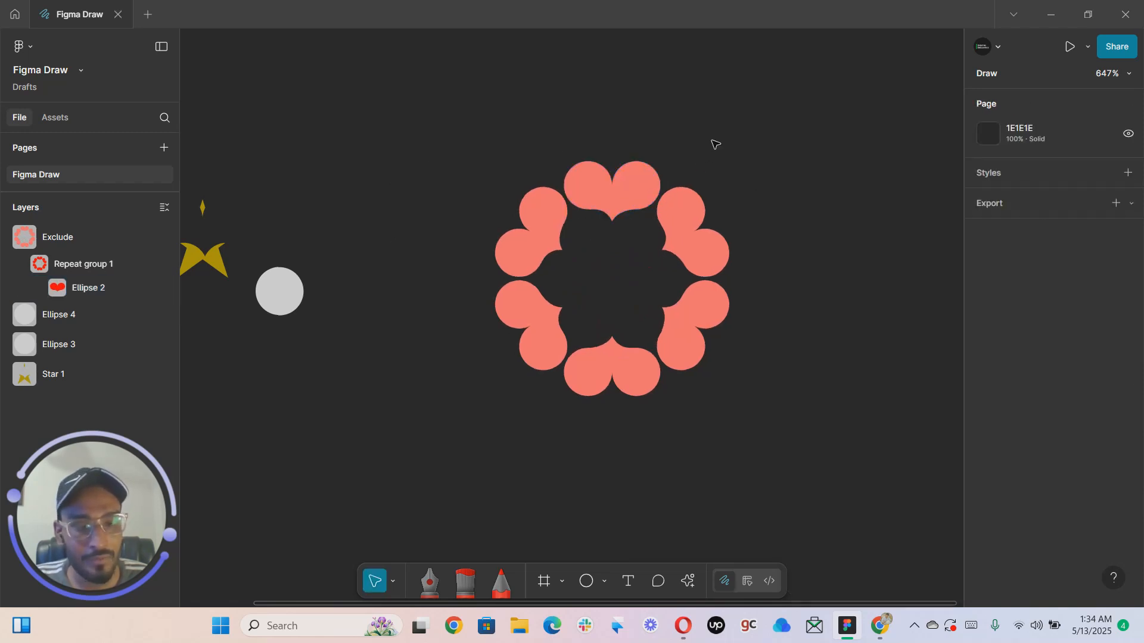
Select the whole excluded ring of hearts and apply a linear Repeat transform to it
left_click(642, 184)
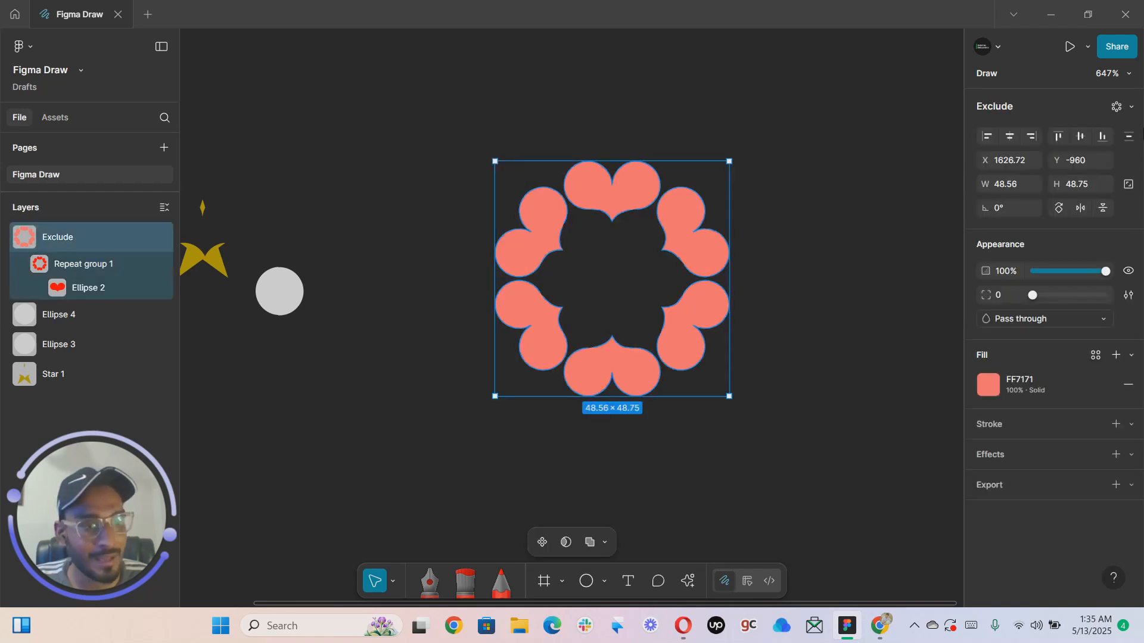
left_click(1129, 107)
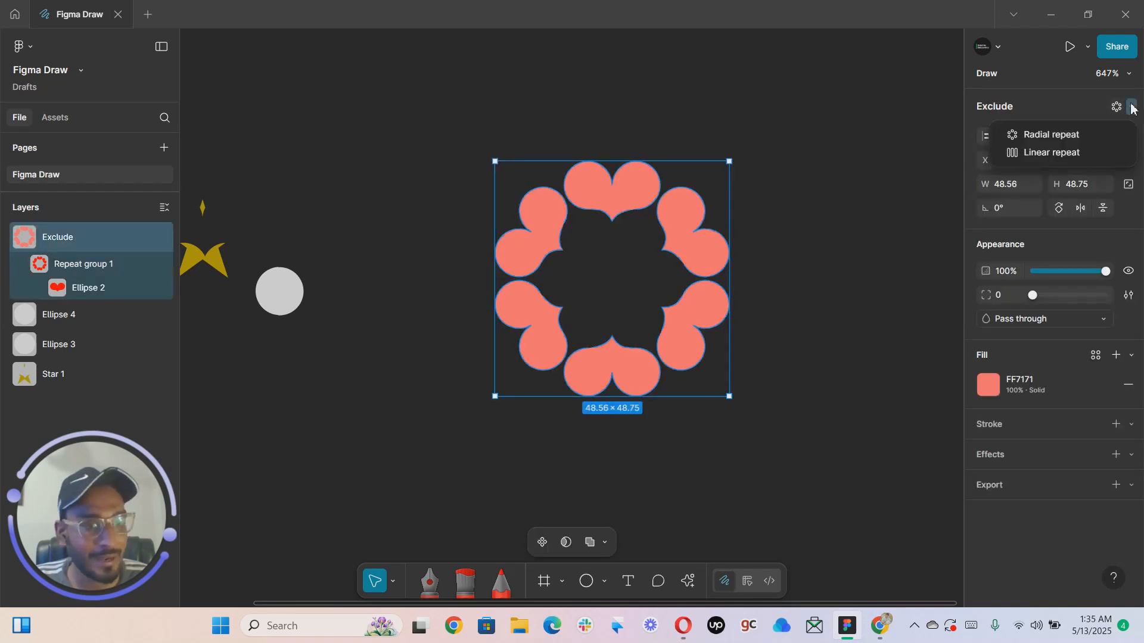
left_click(1081, 151)
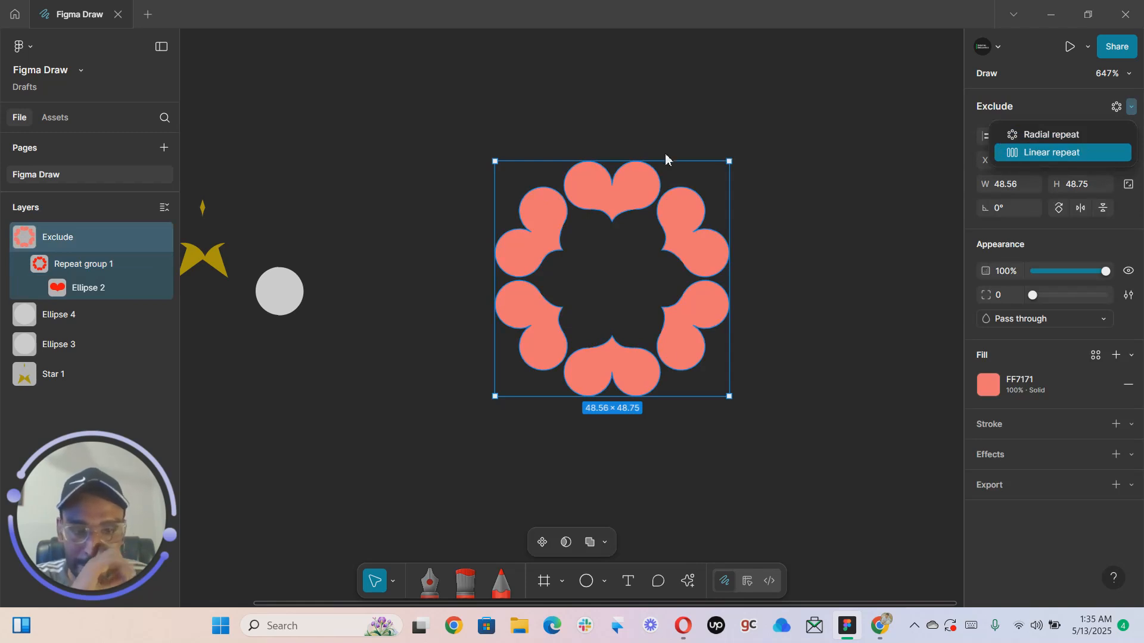
scroll(673, 149, "down", 5)
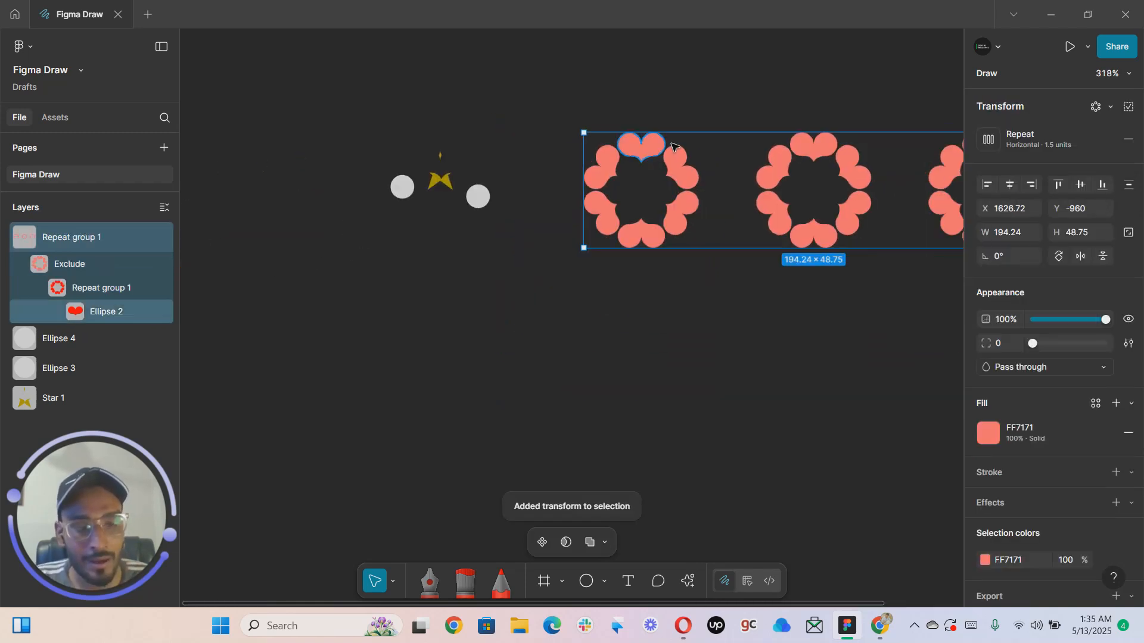
scroll(690, 142, "right", 3)
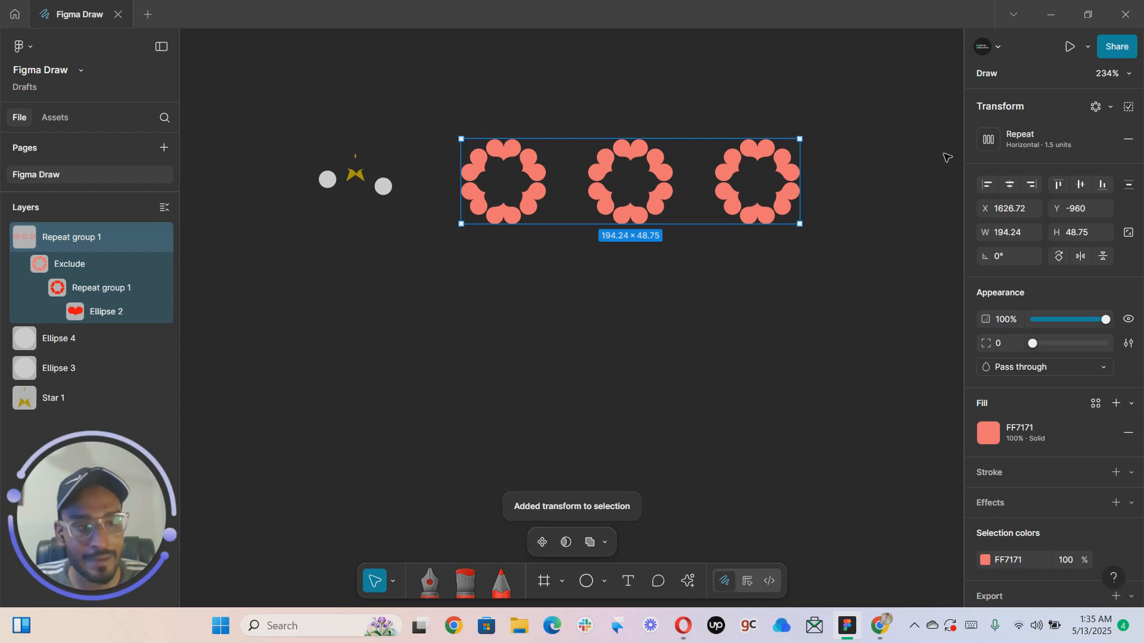
Compare the linear repeat's horizontal and vertical directions and leave it set to vertical
left_click(988, 142)
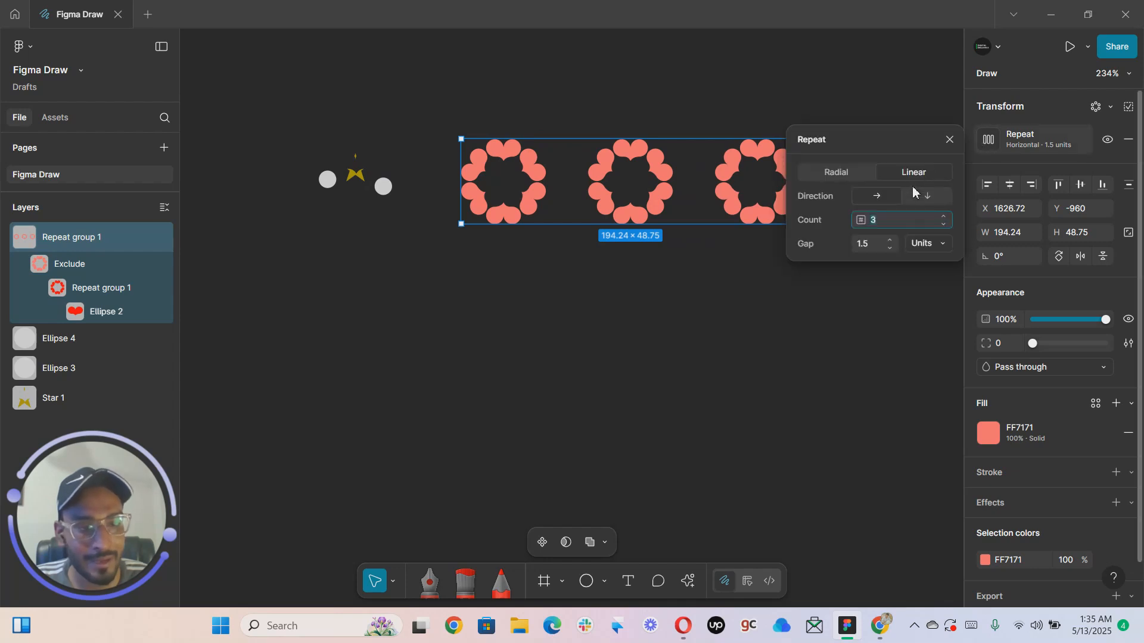
left_click(924, 196)
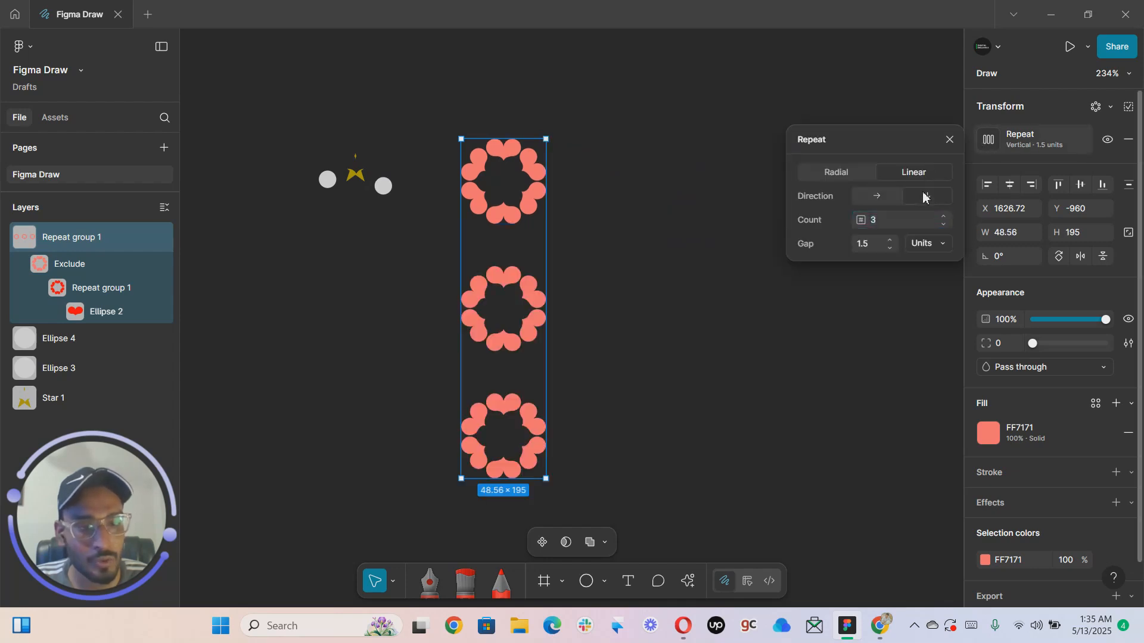
left_click(877, 197)
left_click(927, 197)
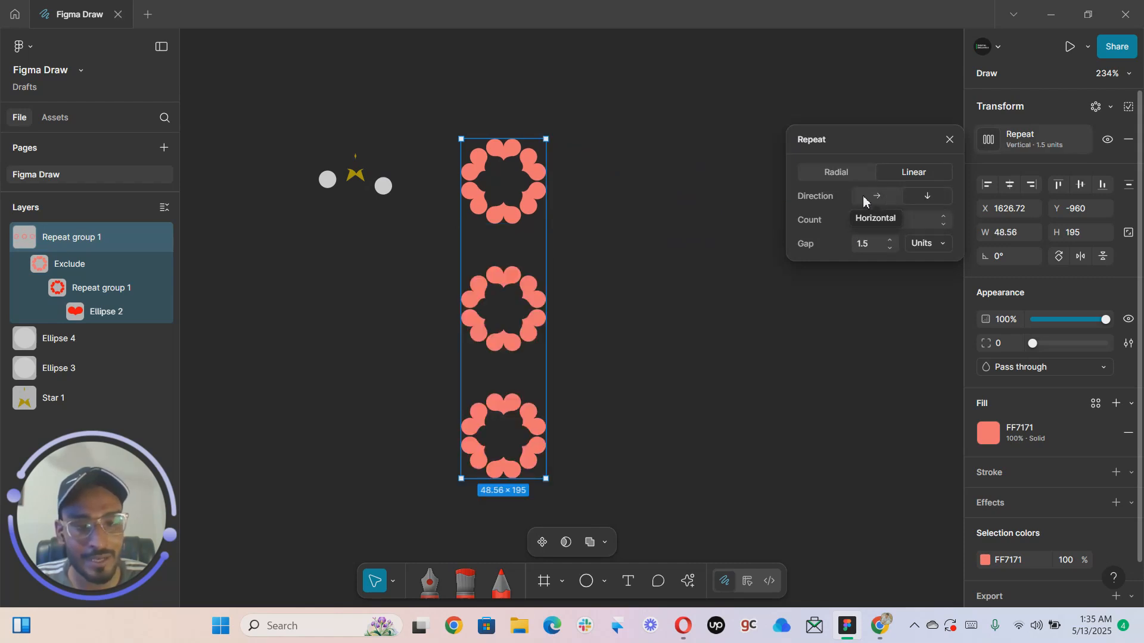
Set the vertical repeat's gap to 1.8 units and its count to 32, and deselect the column of rings
left_click(890, 240)
left_click(890, 240)
left_click(891, 240)
left_click_drag(863, 220, 911, 221)
scroll(655, 217, "down", 10)
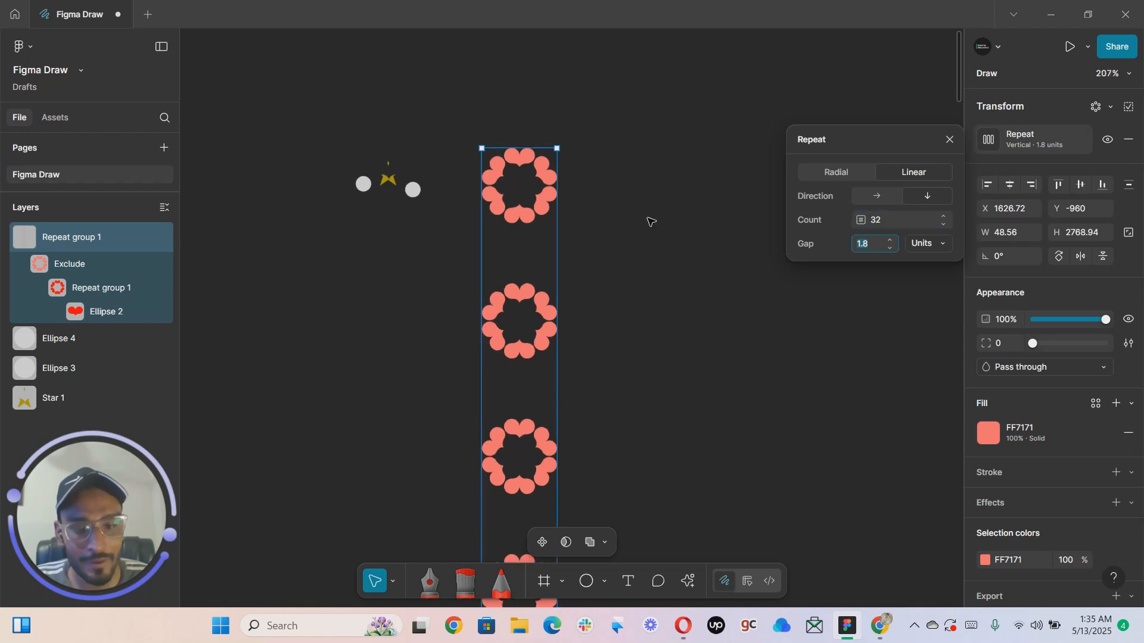
scroll(663, 207, "down", 8)
key("BackSpace")
key("BackSpace")
key("BackSpace")
left_click(642, 217)
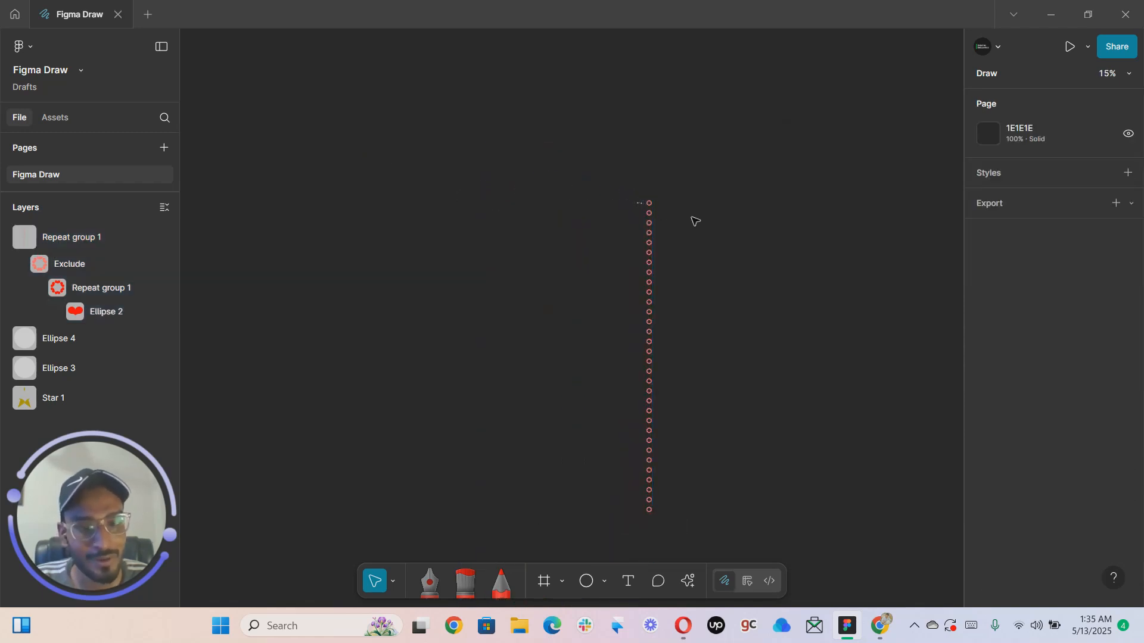
Undo the linear repeat's count increase and deselect the column of rings
key("ctrl+z")
scroll(658, 181, "up", 8)
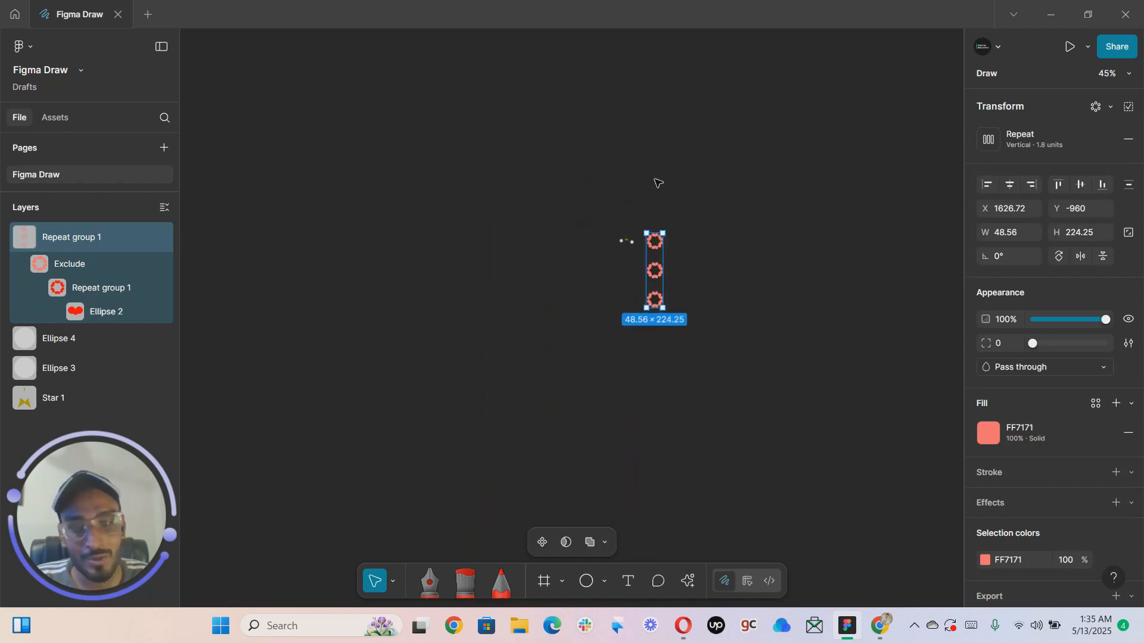
left_click(686, 268)
scroll(709, 256, "up", 3)
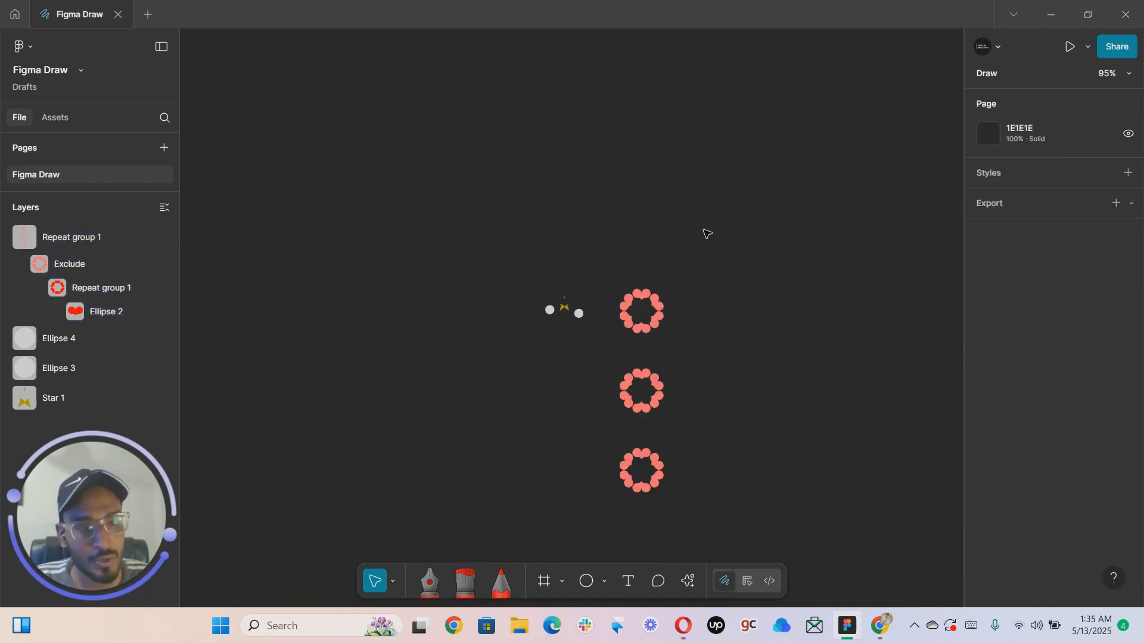
scroll(589, 191, "up", 2)
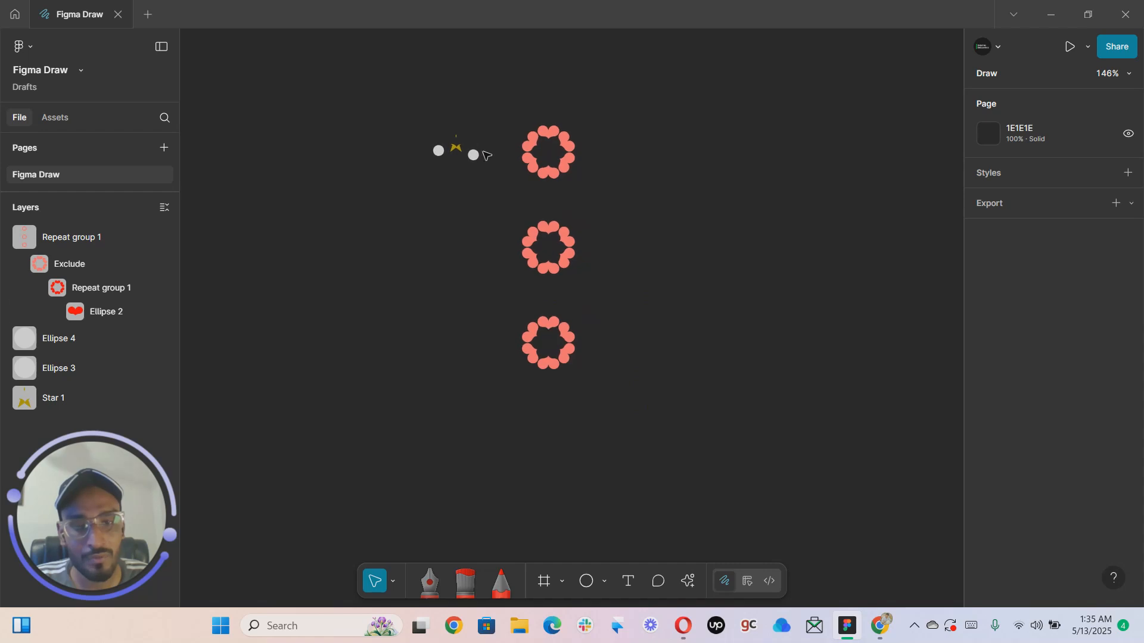
Undo the linear repeat on the ring and step back to vector editing of the original heart
left_click(548, 137)
key("ctrl+z")
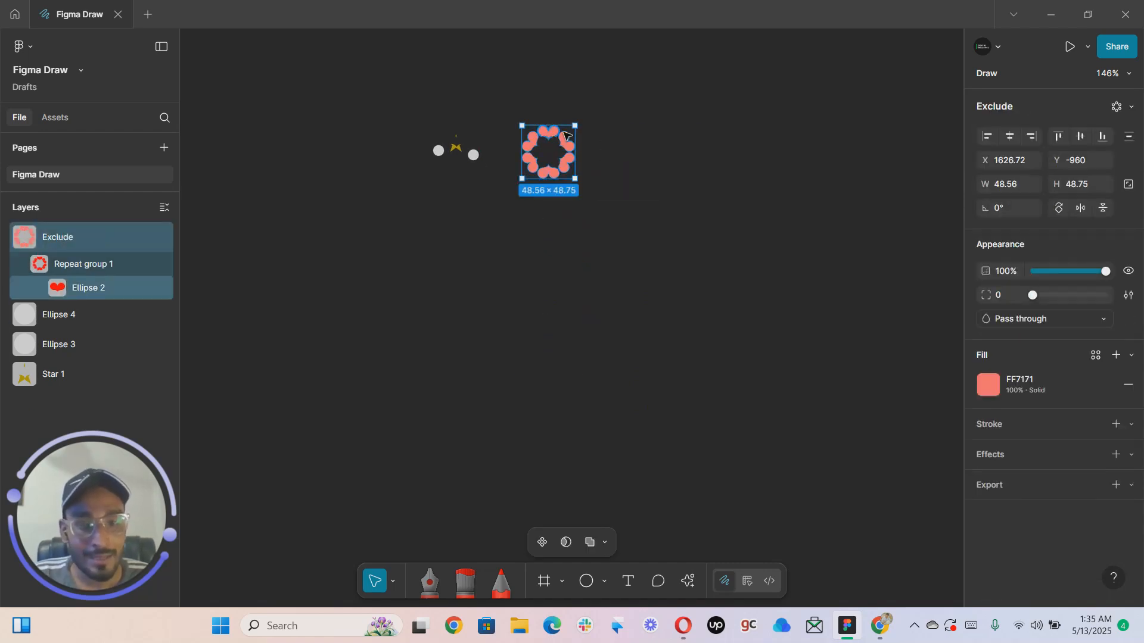
key("ctrl+z")
scroll(591, 106, "up", 5)
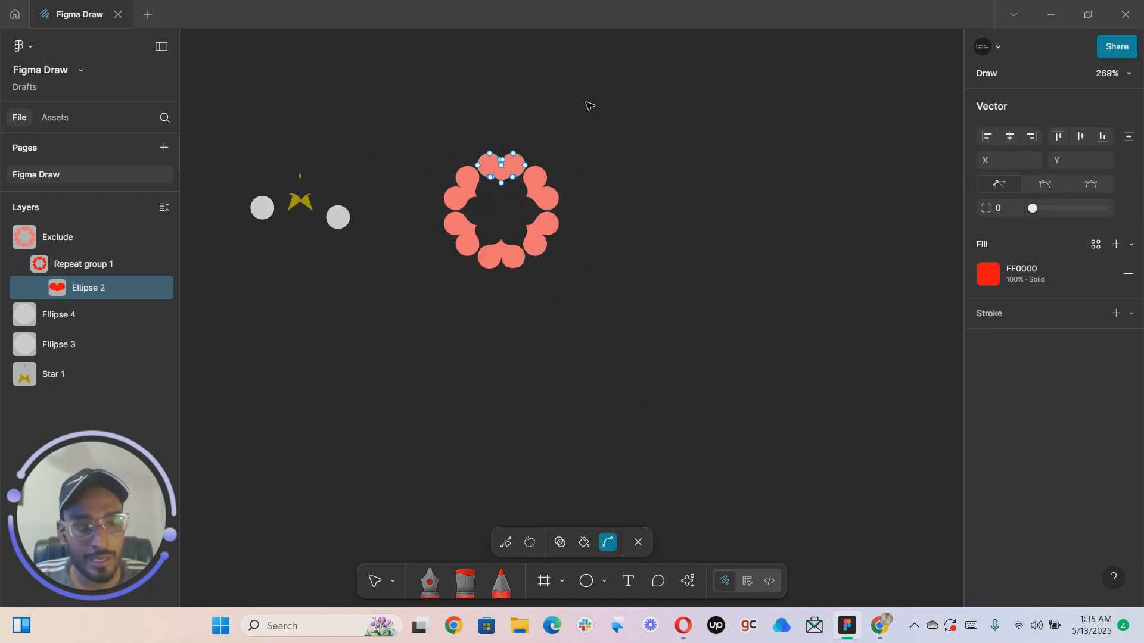
Select all points of the original heart, delete them and leave vector editing
left_click_drag(200, 131, 644, 357)
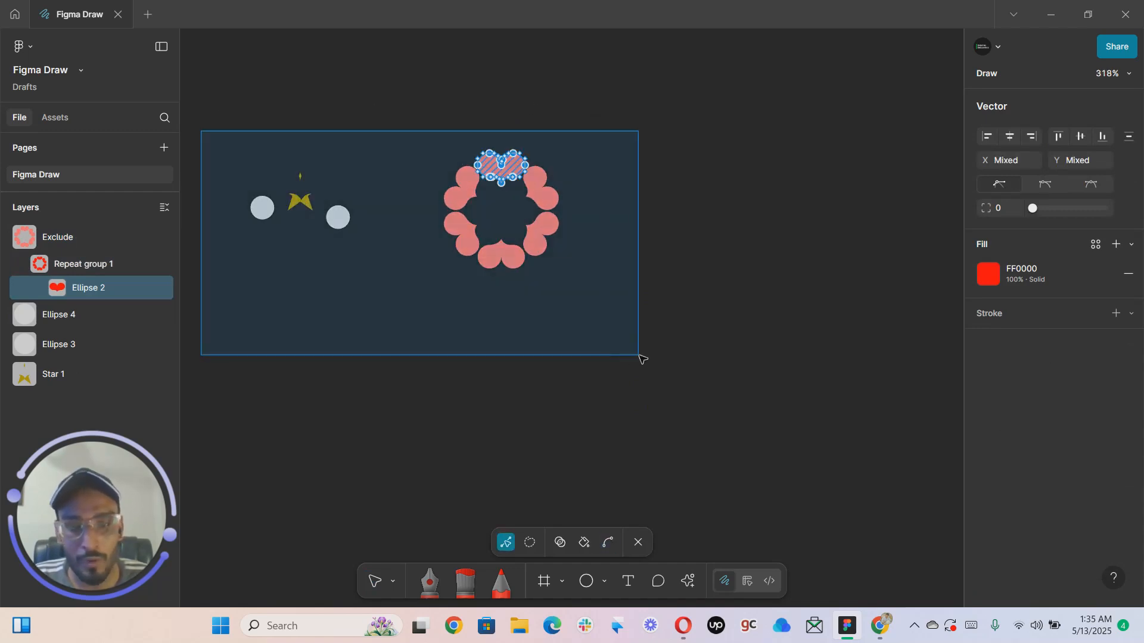
key("Delete")
left_click_drag(385, 265, 516, 205)
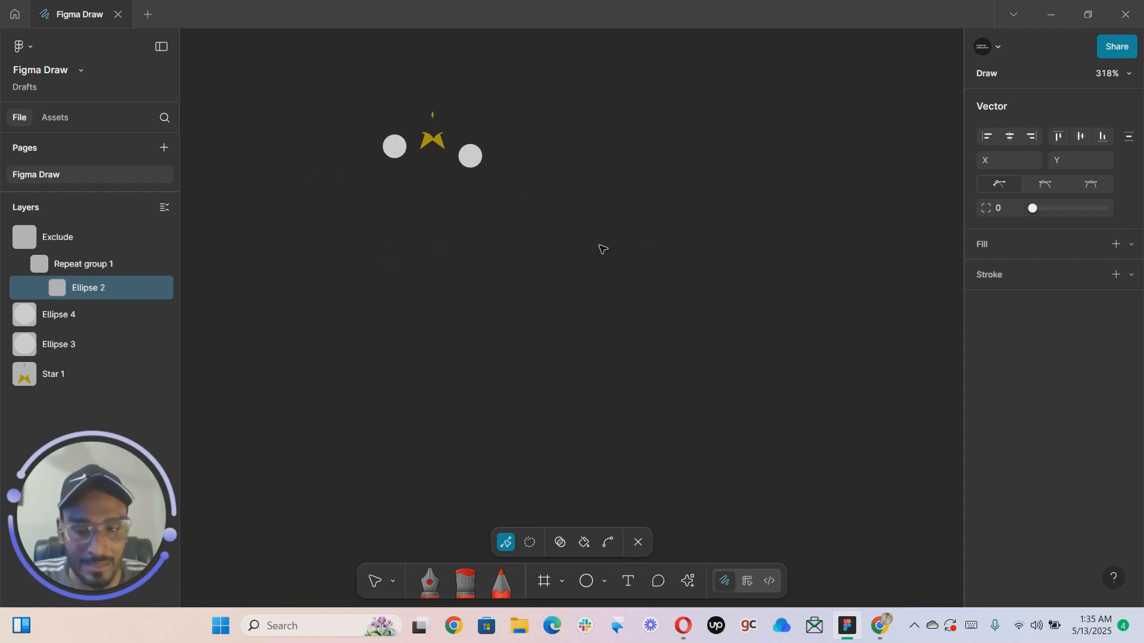
key("Escape")
Draw a narrow vertical ellipse about 6 wide and 48 high on the empty canvas beside the circles
left_click(586, 580)
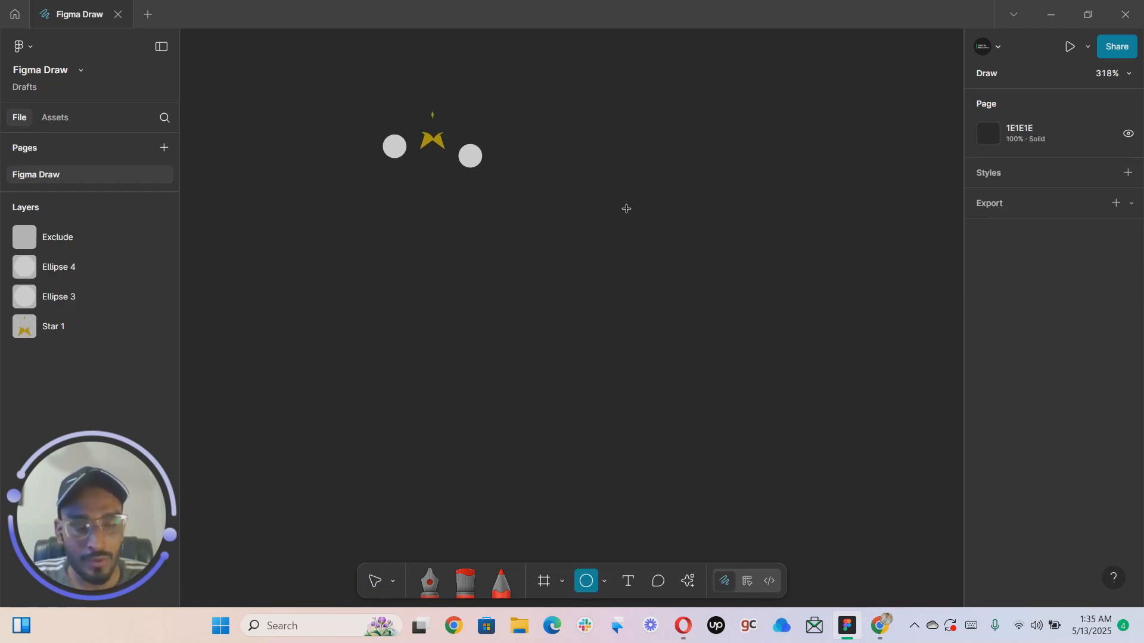
left_click_drag(626, 194, 640, 305)
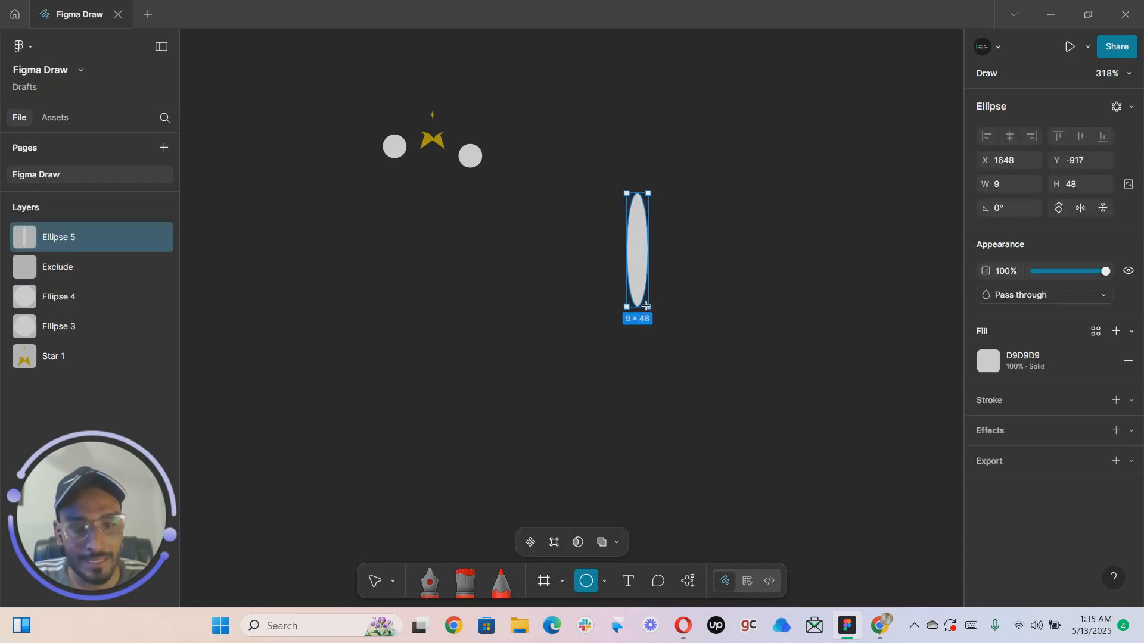
left_click_drag(659, 243, 612, 211)
Try rotating the narrow ellipse to about -65° and undo the rotation
left_click_drag(592, 159, 642, 203)
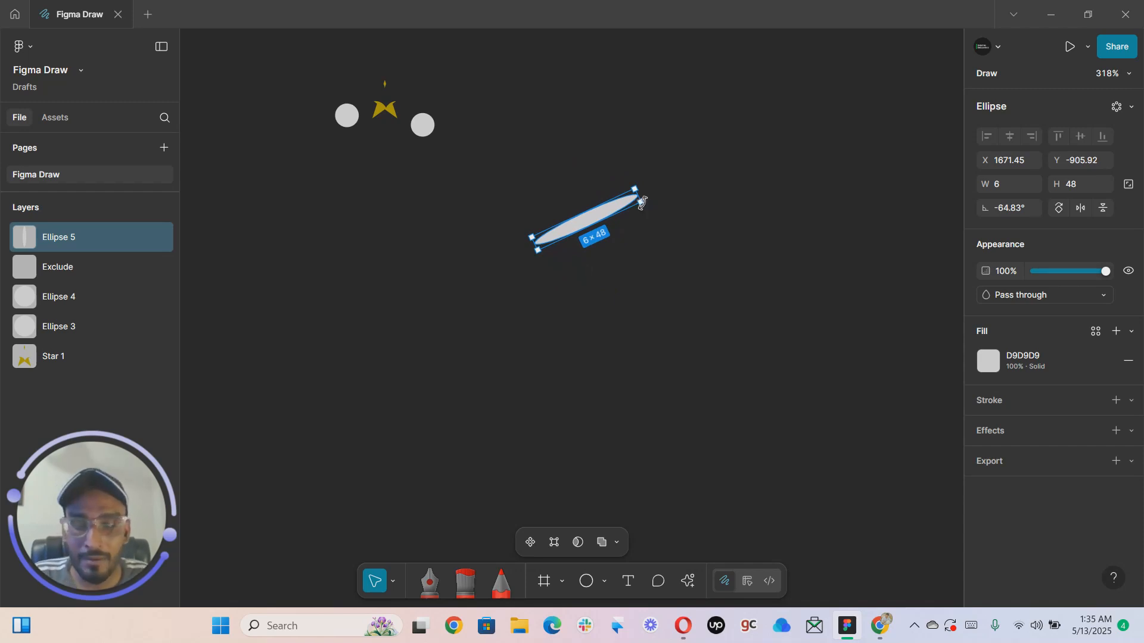
key("ctrl+z")
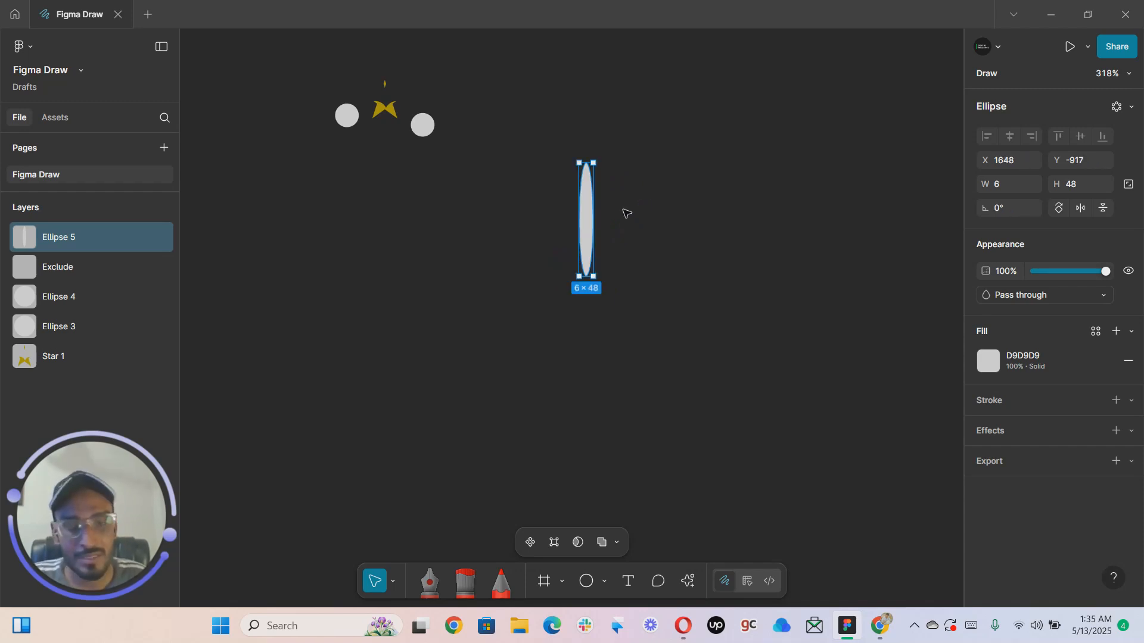
scroll(628, 220, "up", 5)
left_click_drag(616, 204, 673, 187)
scroll(675, 187, "down", 2)
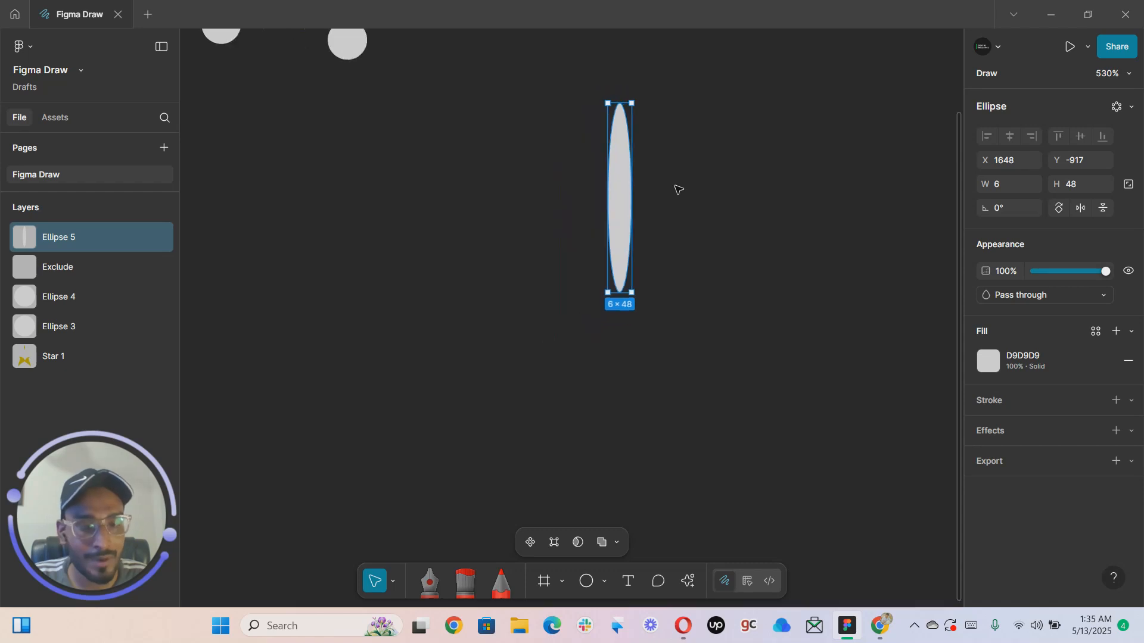
Change the narrow ellipse's fill to the yellow-green C4E558
left_click(988, 362)
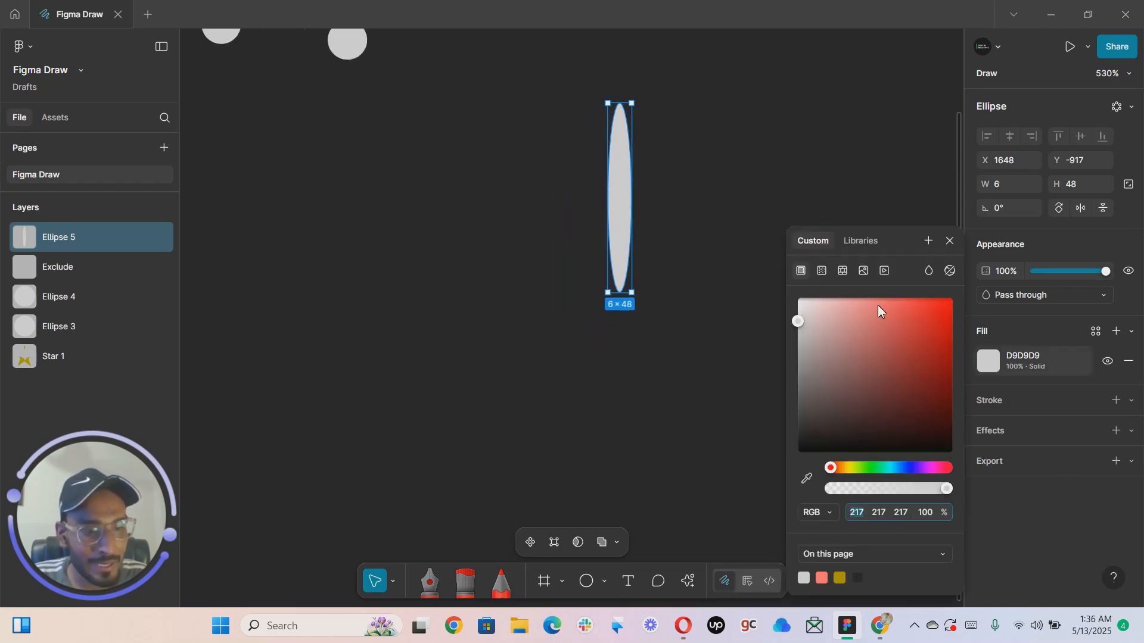
left_click_drag(846, 470, 858, 471)
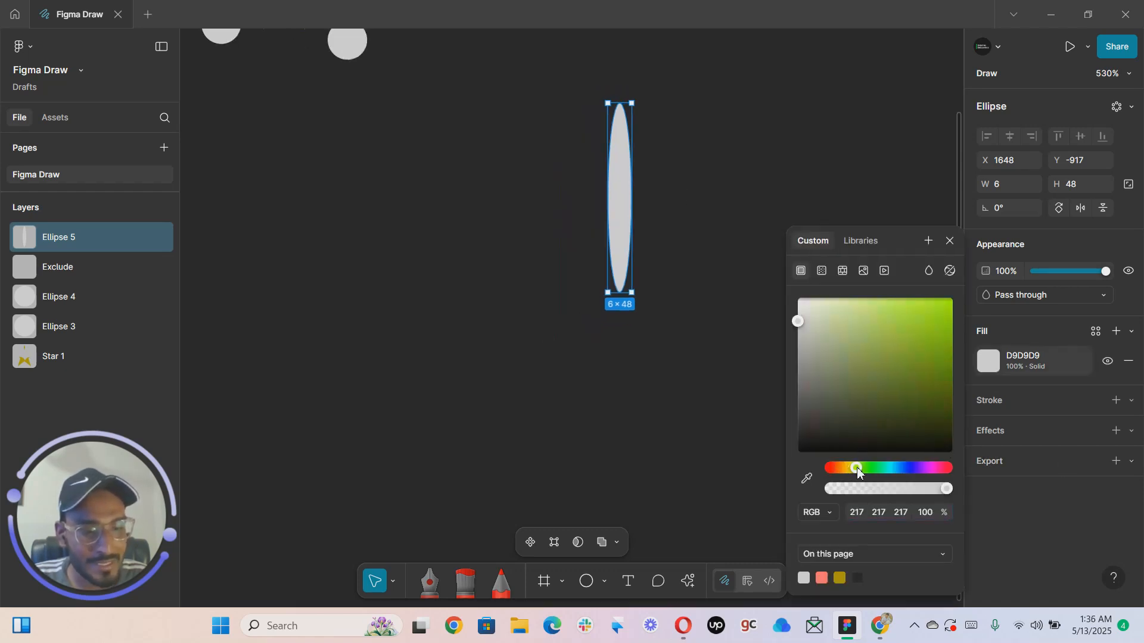
left_click(893, 315)
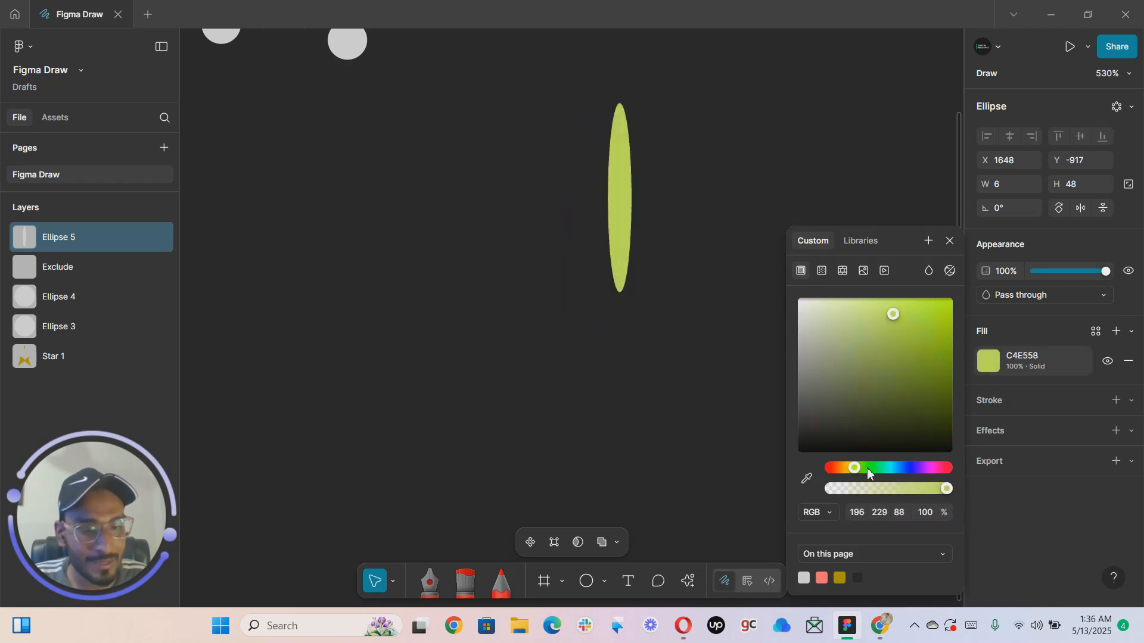
Change the narrow ellipse's fill to the green 82E558
left_click_drag(858, 474, 865, 470)
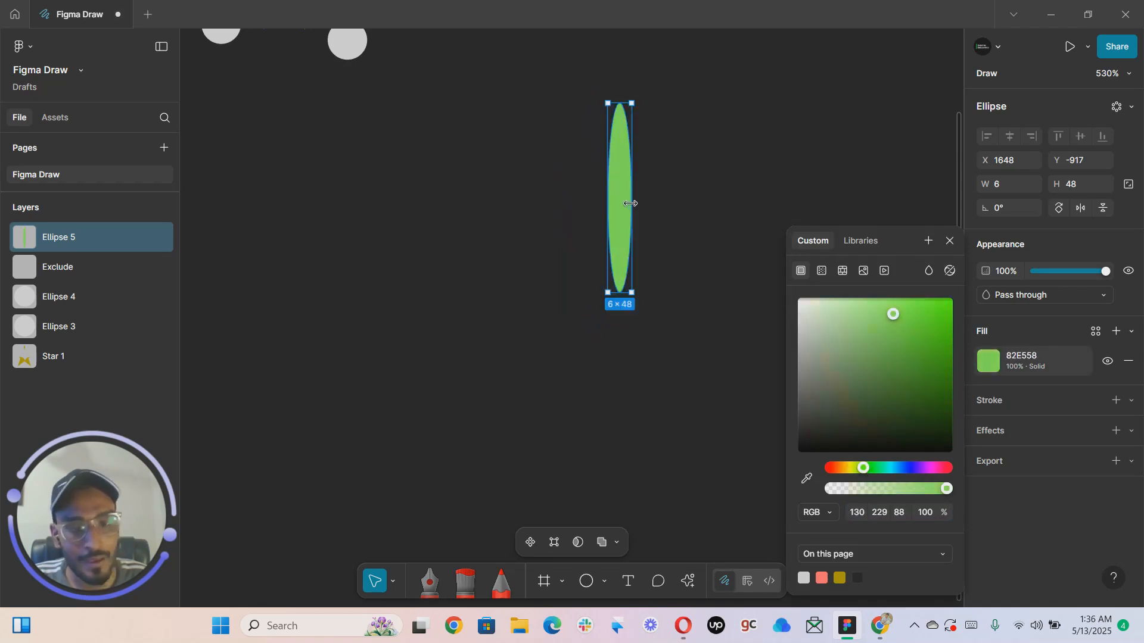
left_click(722, 177)
left_click(613, 189)
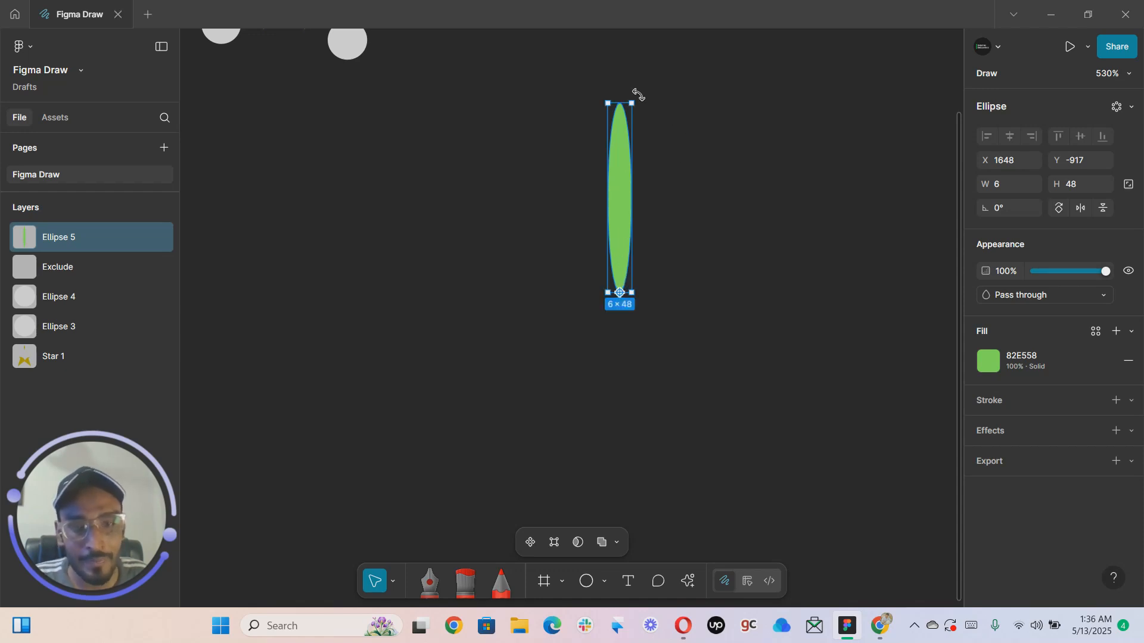
Try rotating the green ellipse about its bottom end
left_click(643, 98)
left_click(618, 138)
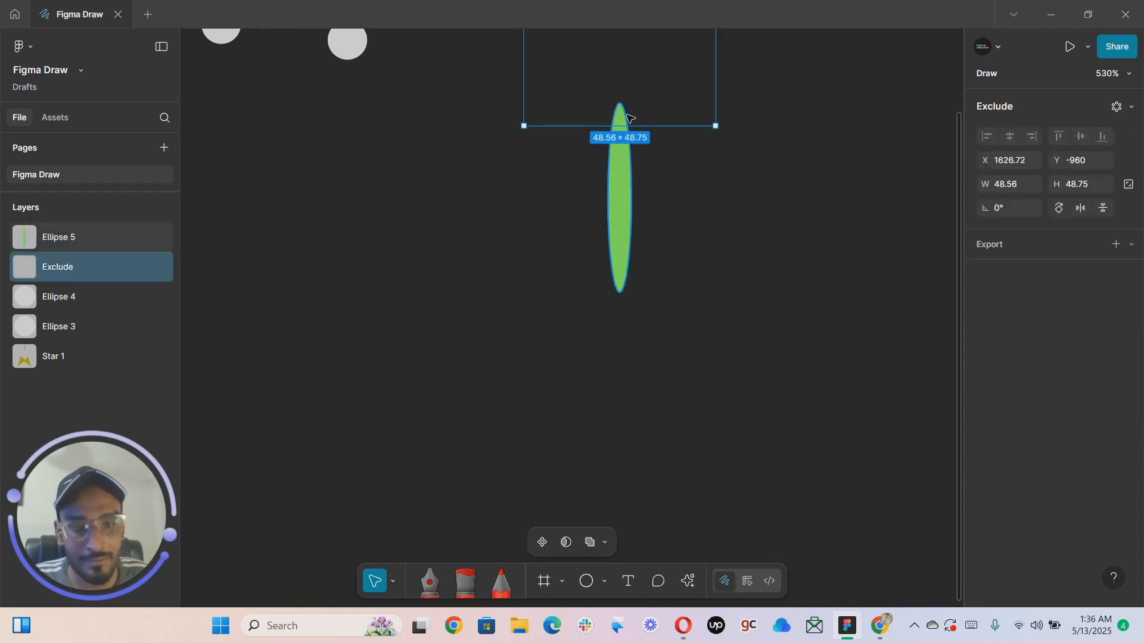
left_click(625, 126)
scroll(639, 96, "down", 1)
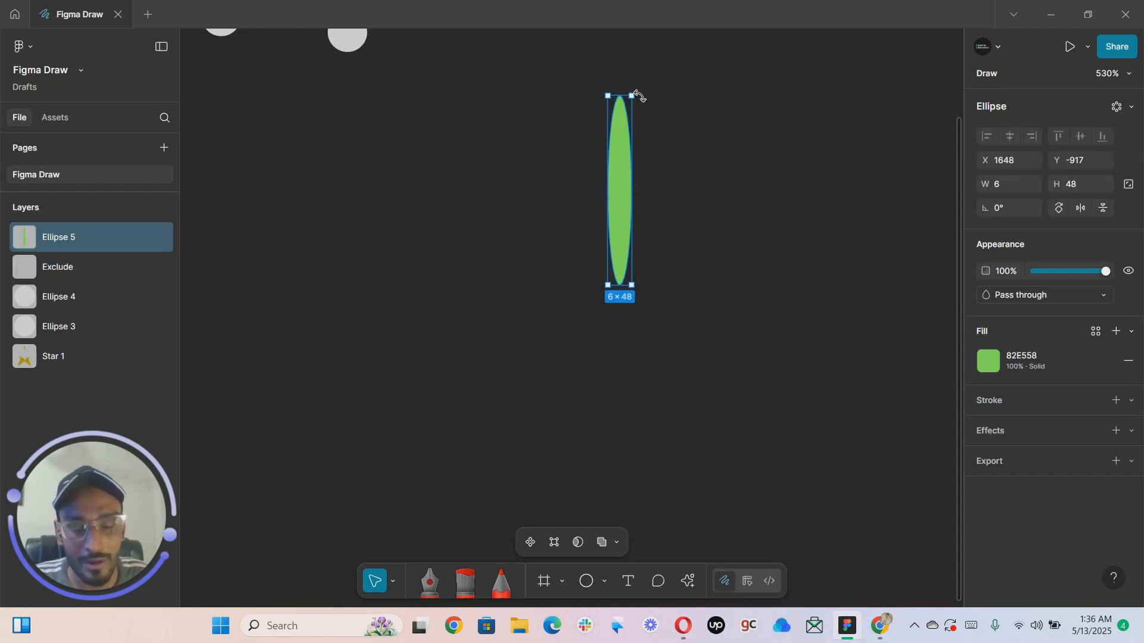
mouse_move(639, 96)
left_mouse_down()
mouse_move(683, 128)
mouse_move(707, 171)
mouse_move(679, 123)
mouse_move(645, 112)
mouse_move(727, 232)
mouse_move(717, 316)
mouse_move(643, 374)
mouse_move(714, 339)
mouse_move(735, 128)
mouse_move(636, 110)
left_mouse_up()
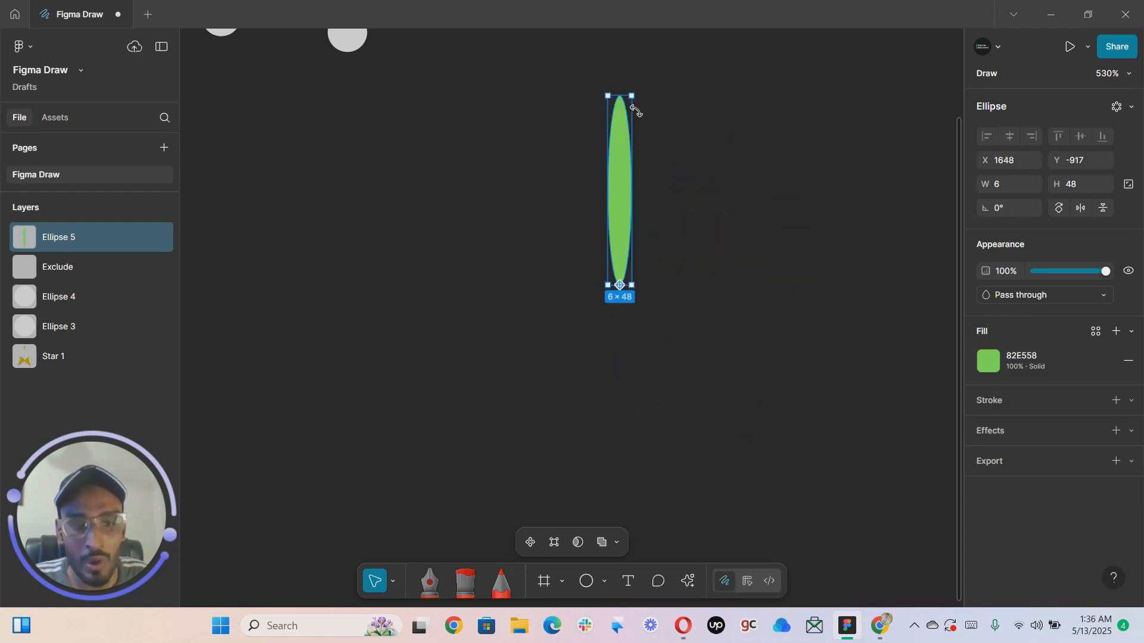
Duplicate the green ellipse and rotate the copy to -30° about its bottom end
key("ctrl+d")
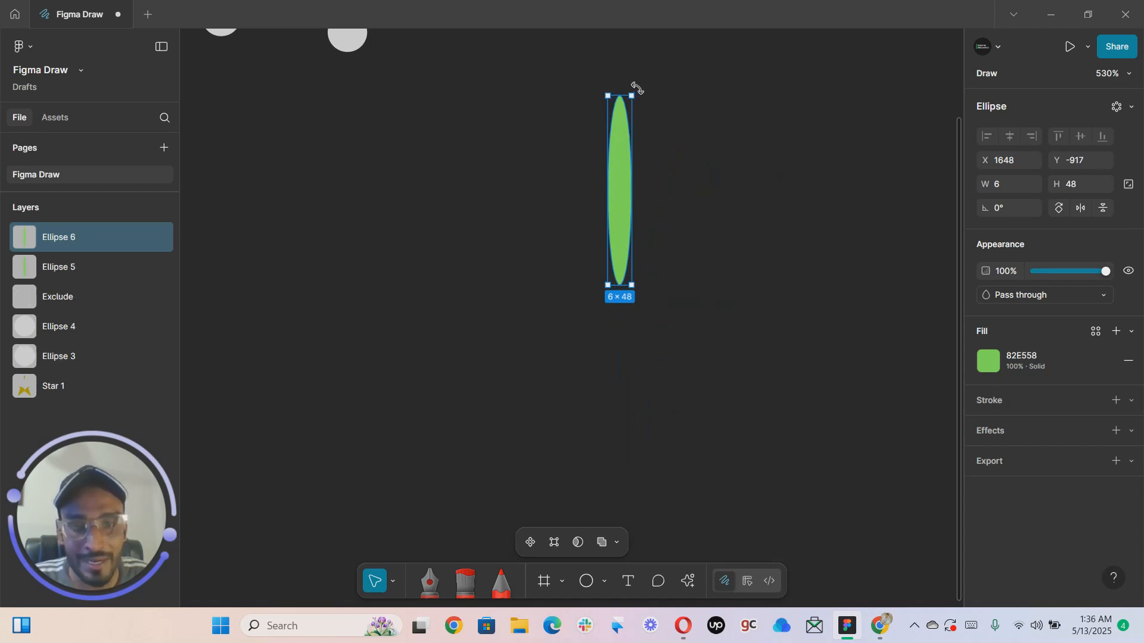
left_click_drag(645, 92, 703, 170)
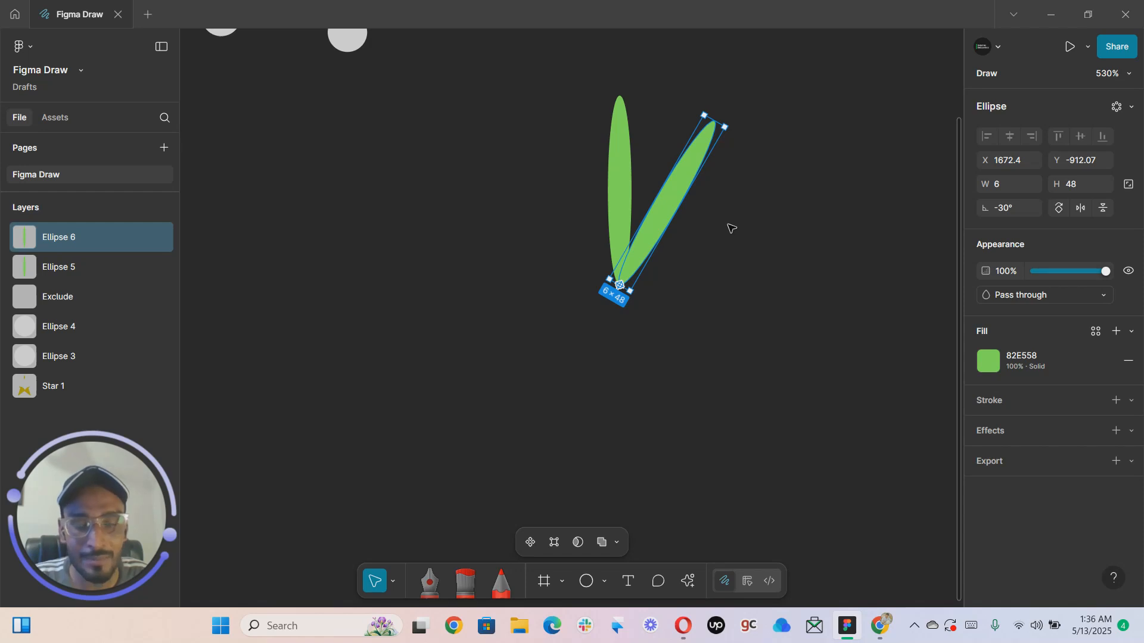
scroll(728, 229, "down", 4)
Repeat the rotated duplication in 30° increments until the petals form a full circle, and clear the selection
key("ctrl+d")
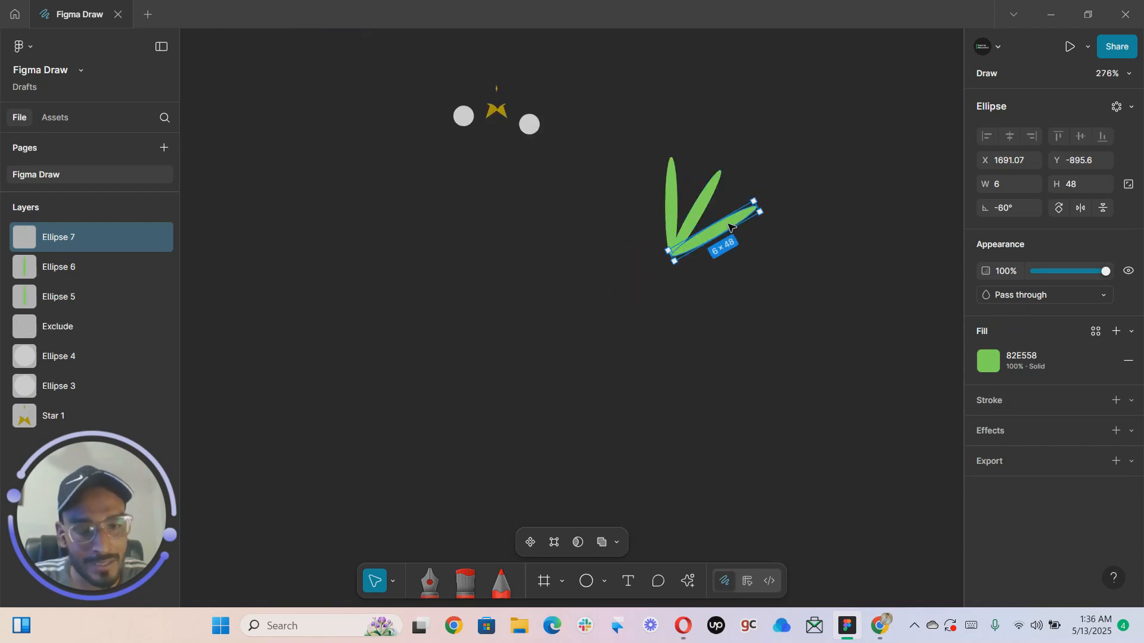
key("ctrl+d")
key("ctrl+d")
key("ctrl+d")
key("ctrl+d")
key("ctrl+d")
key("ctrl+d")
key("ctrl+d")
key("ctrl+d")
key("ctrl+d")
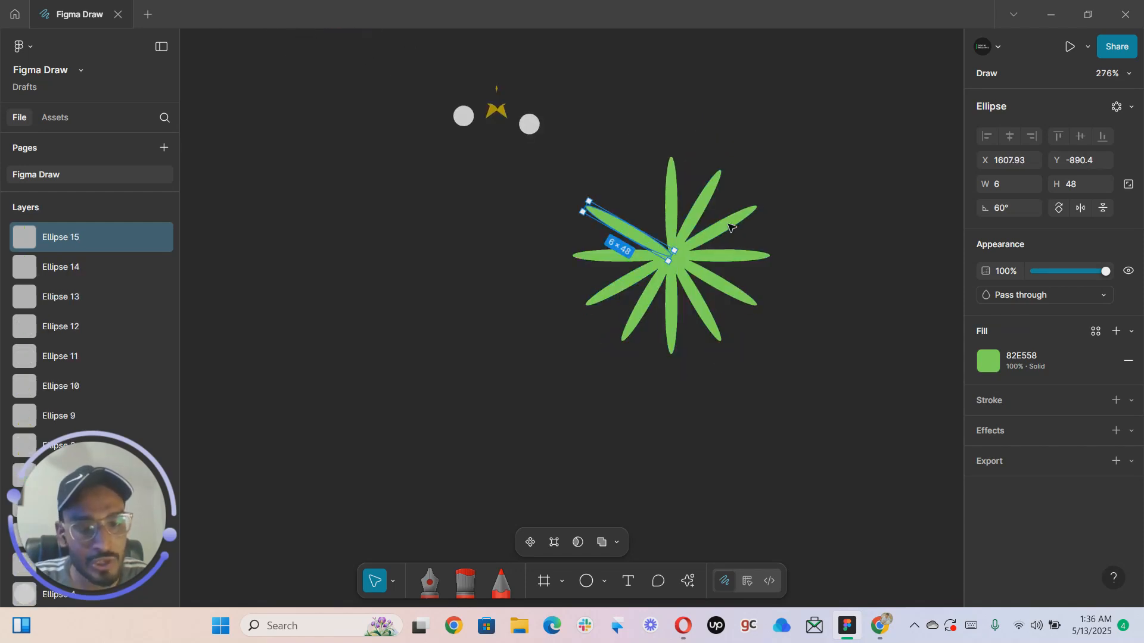
key("ctrl+d")
left_click(500, 235)
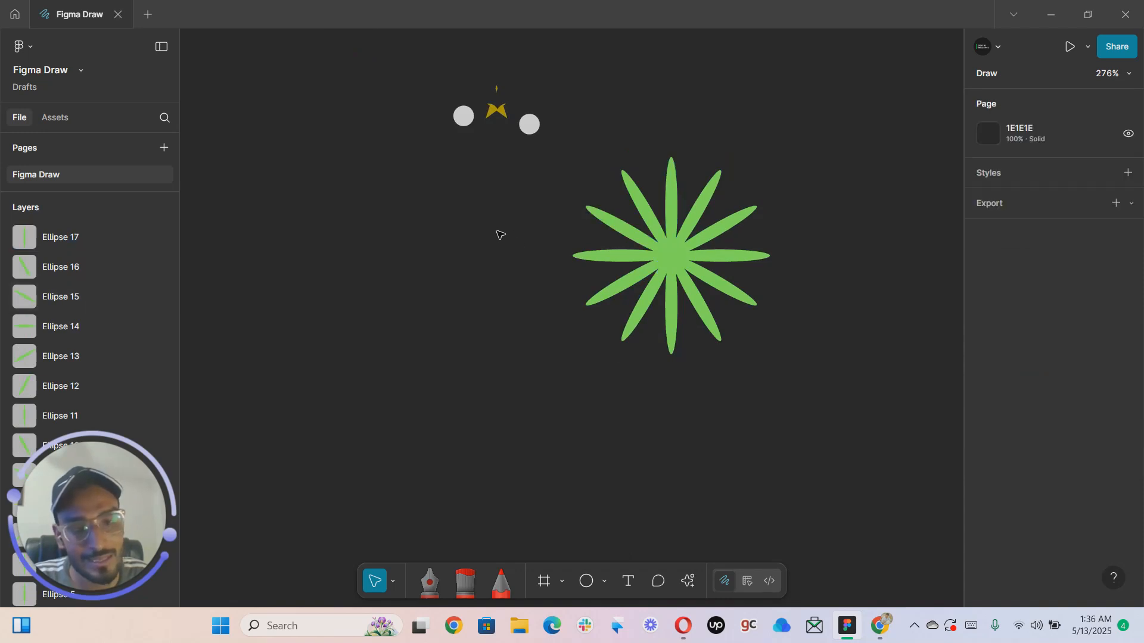
Examine the petals of the green flower together and individually, briefly entering vector editing on one of them
key("ctrl+z")
left_click(559, 161)
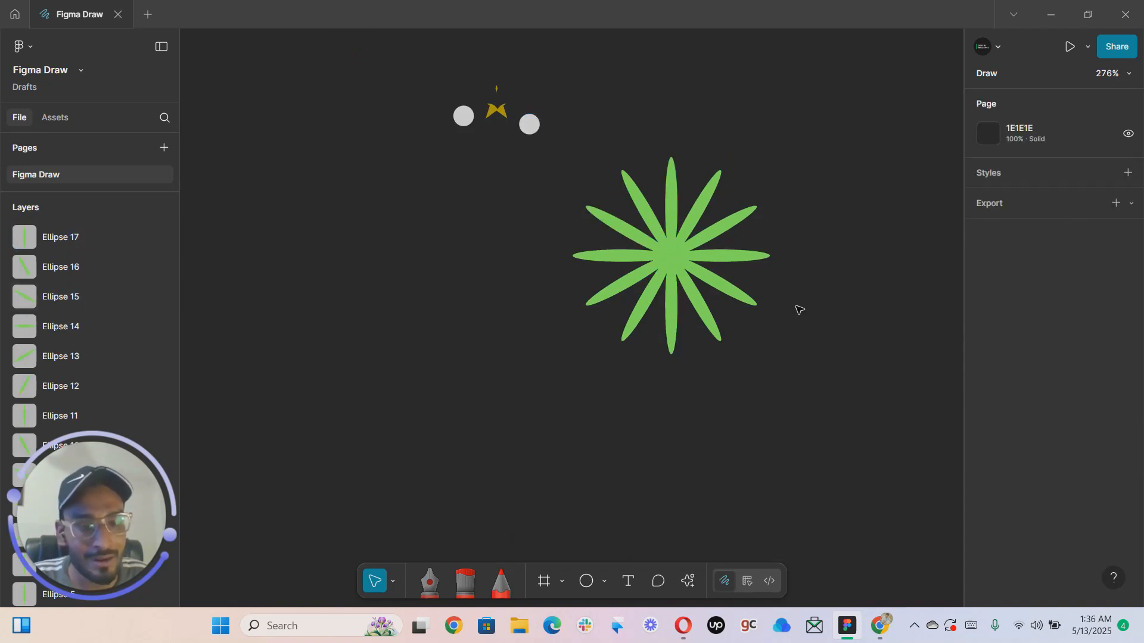
key("ctrl+a")
scroll(714, 238, "up", 5)
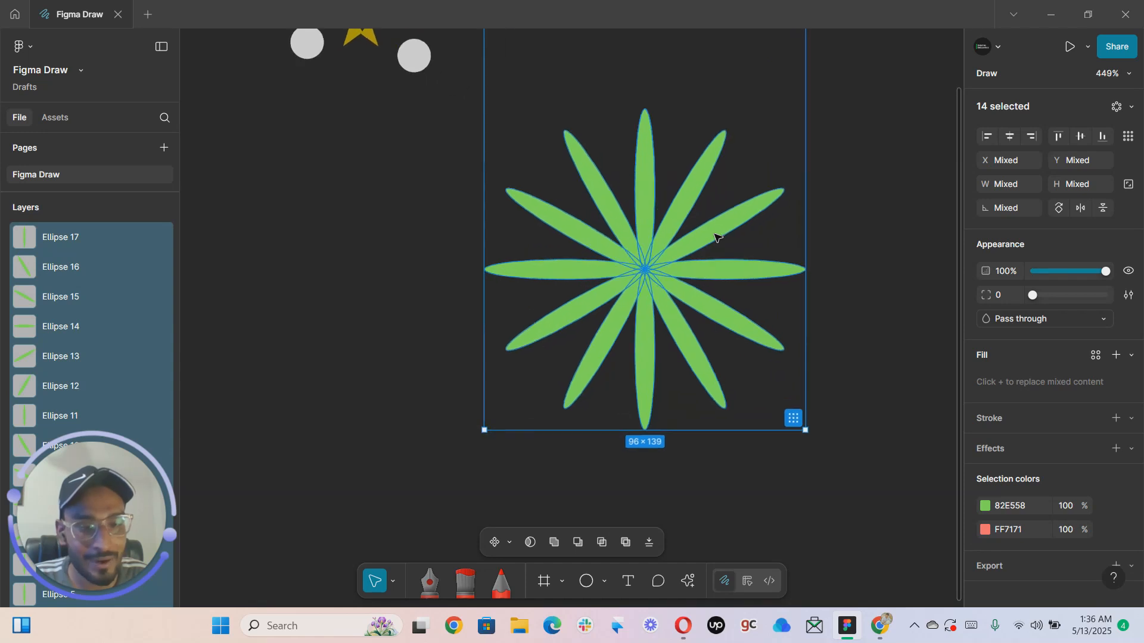
left_click(714, 235)
key("Return")
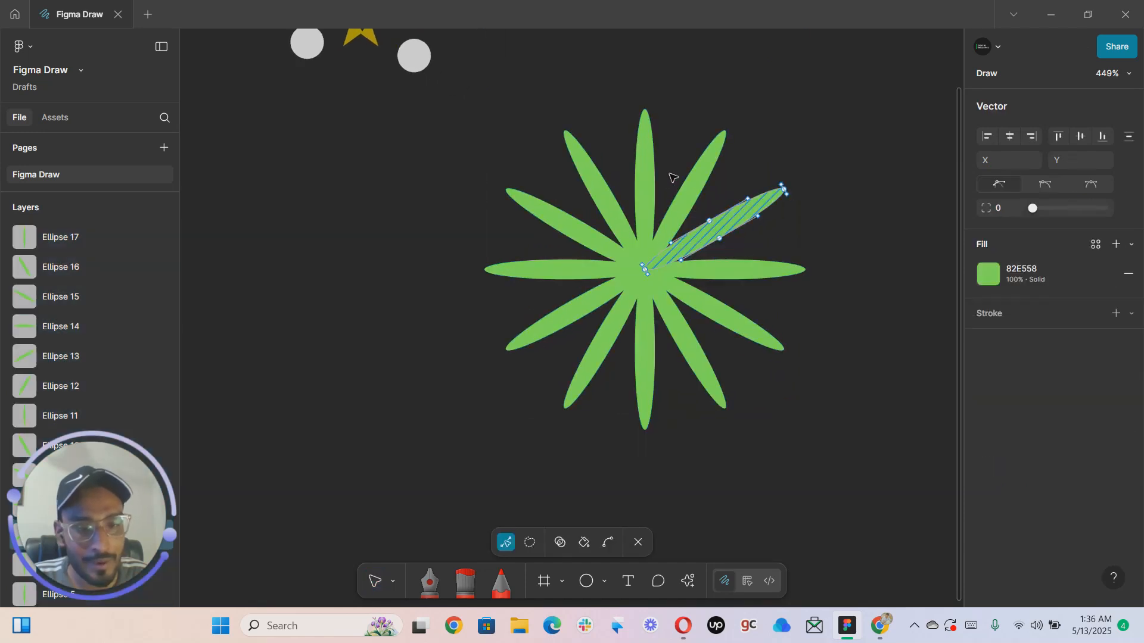
key("Escape")
left_click(701, 176)
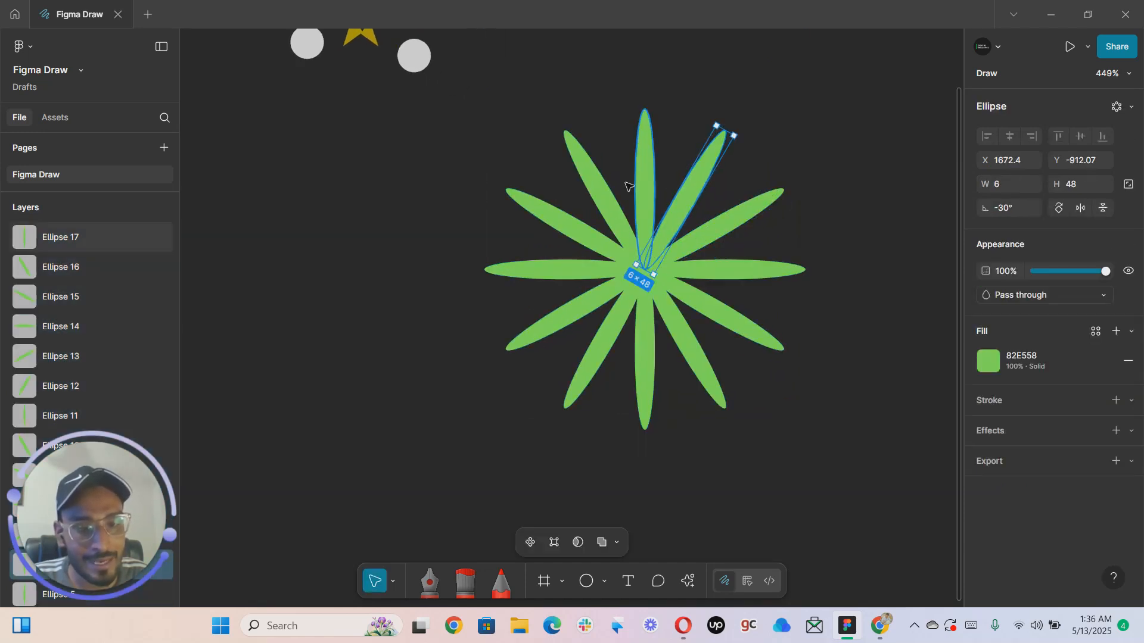
left_click(646, 179)
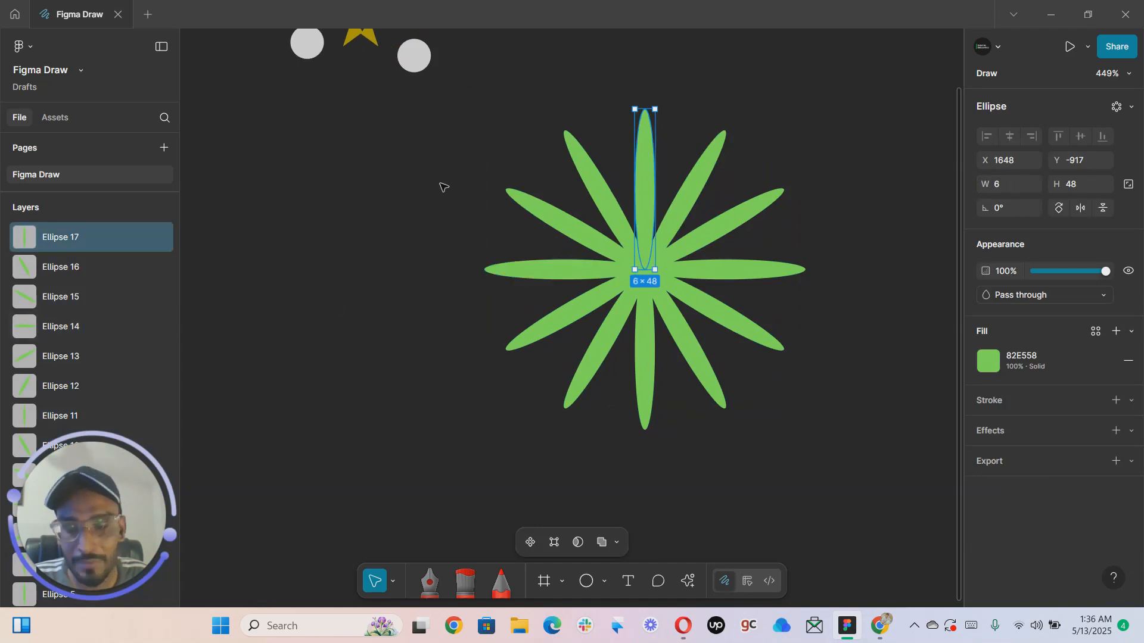
Select all shapes on the canvas, including the flower, circles and star pieces, and delete them
left_click(408, 165)
scroll(417, 166, "down", 5)
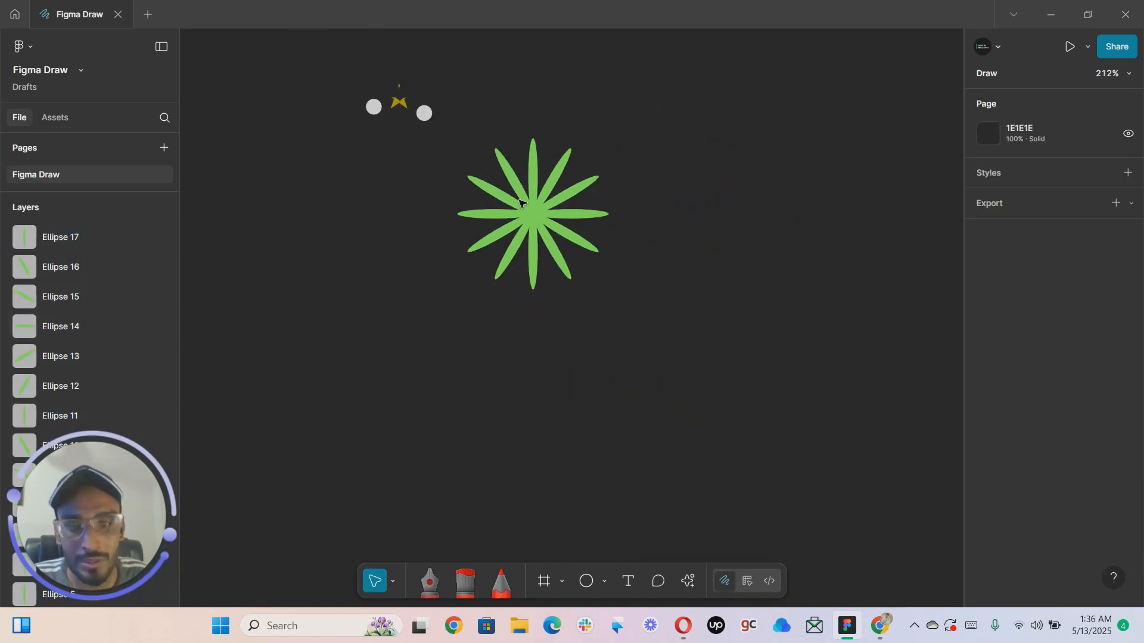
left_click_drag(331, 72, 677, 383)
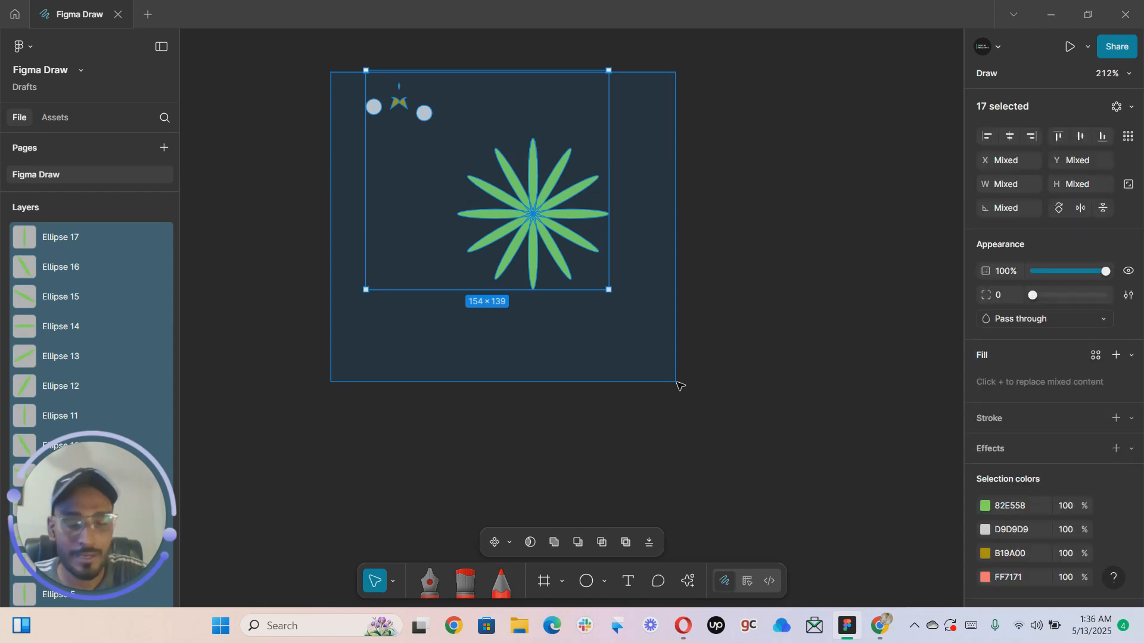
key("Delete")
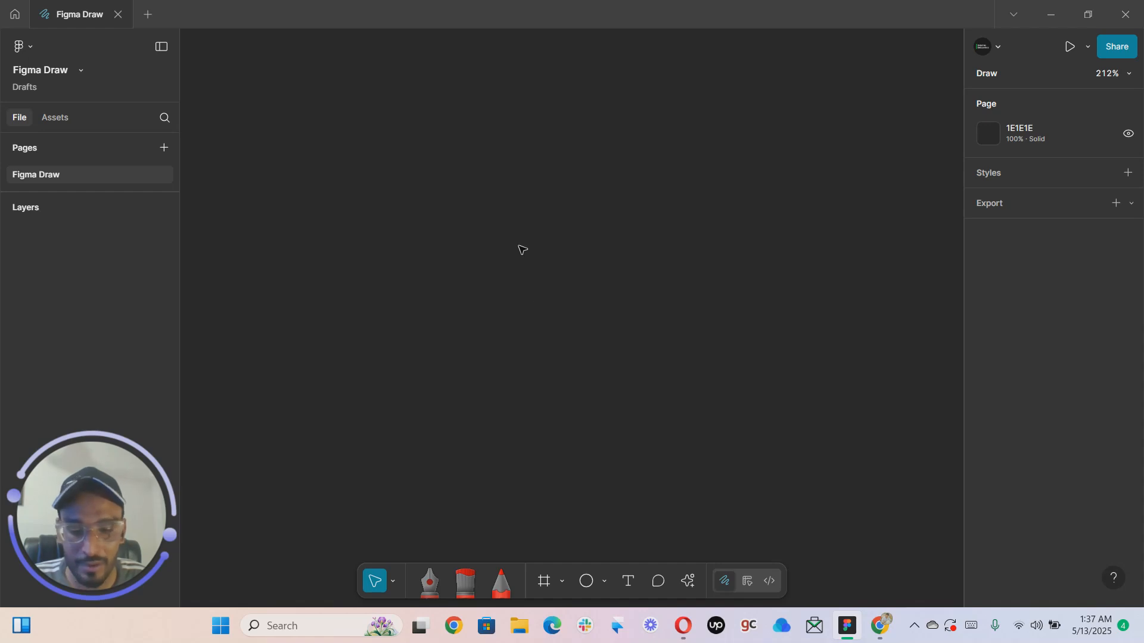
Draw a five-pointed star about 108 × 108 on the empty canvas
key("r")
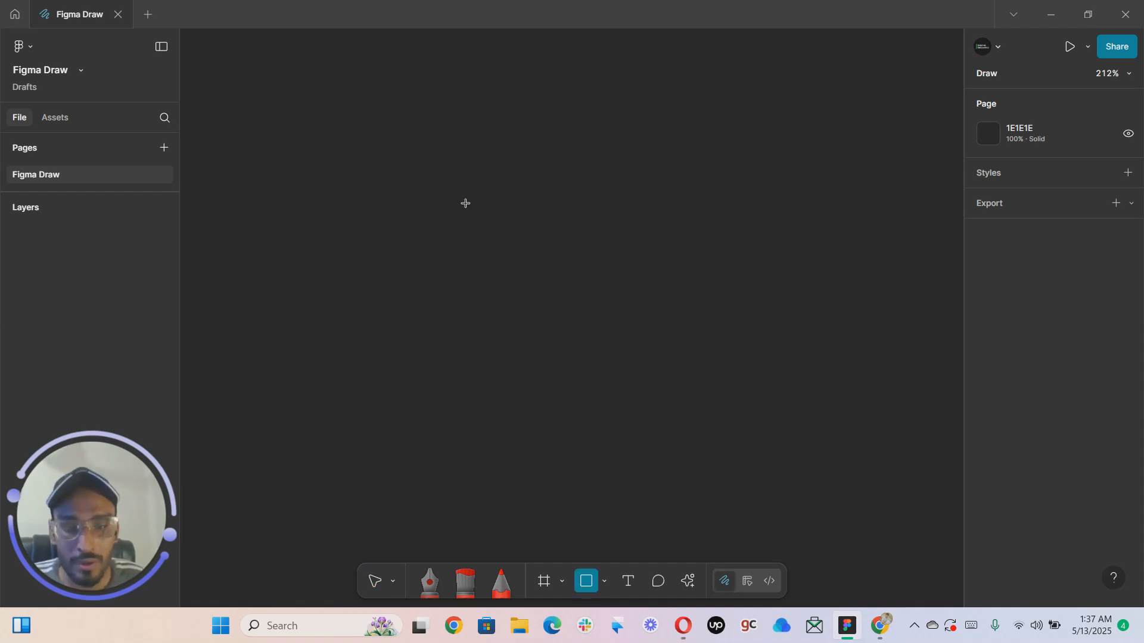
left_click(604, 581)
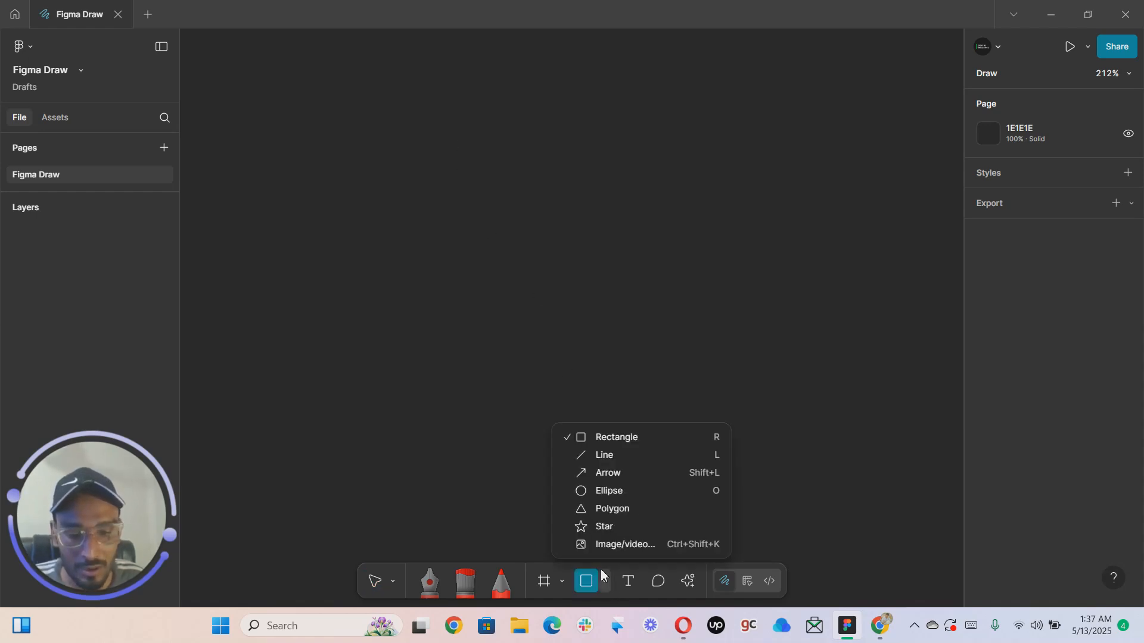
left_click(607, 528)
mouse_move(487, 210)
left_mouse_down()
mouse_move(557, 296)
mouse_move(572, 296)
left_mouse_up()
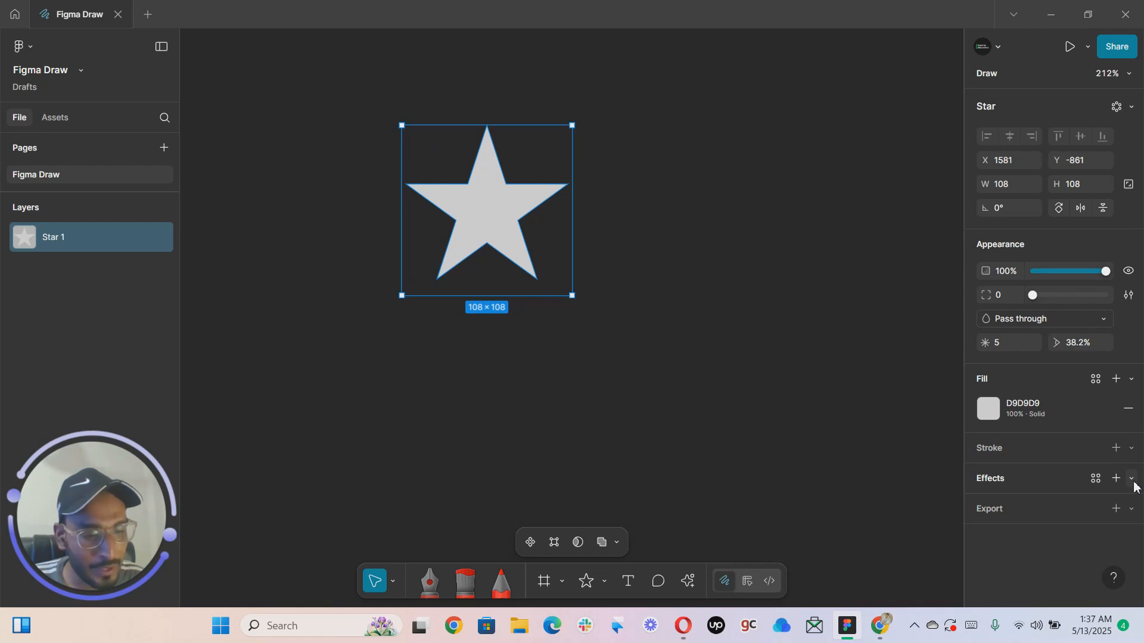
Add a drop shadow to the star, check the available effect types and remove the shadow again
left_click(1115, 479)
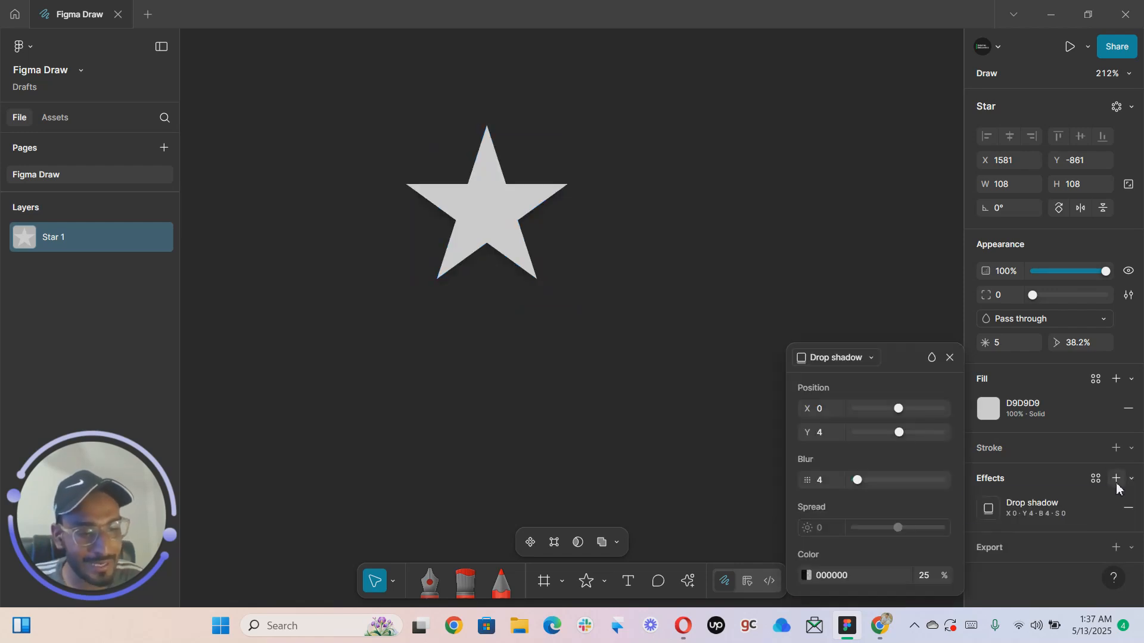
left_click(840, 358)
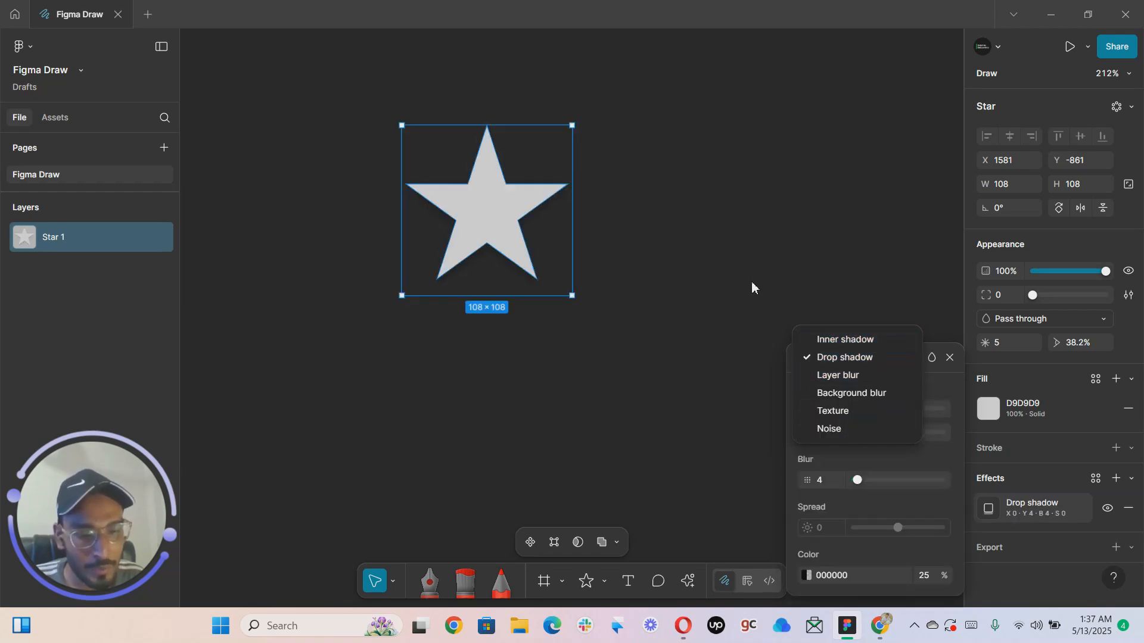
left_click(497, 240)
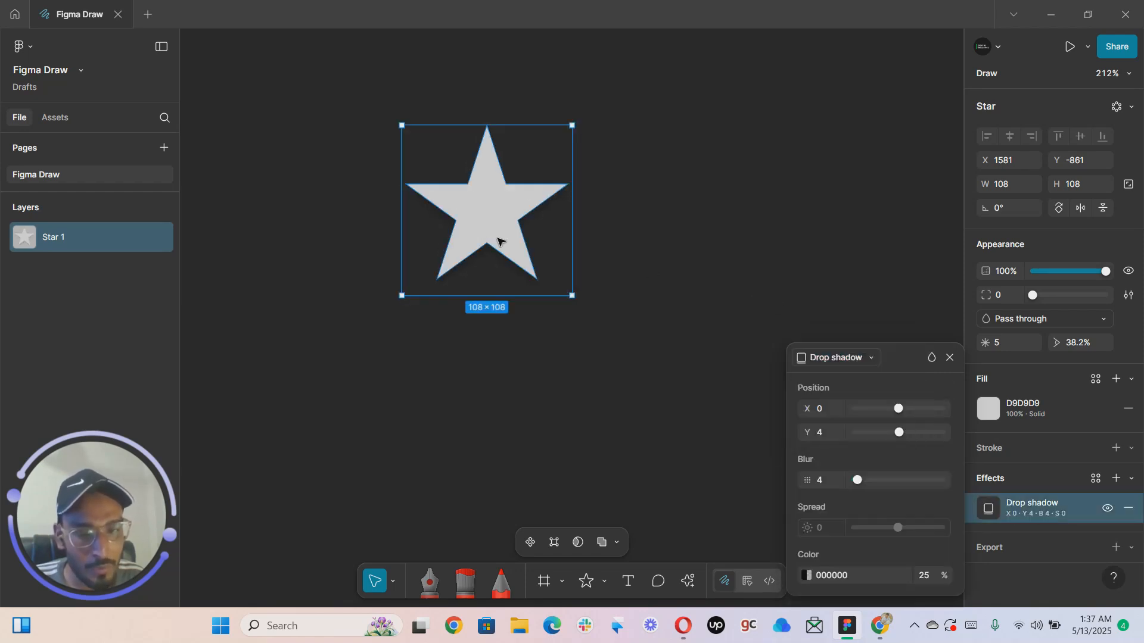
left_click(1127, 508)
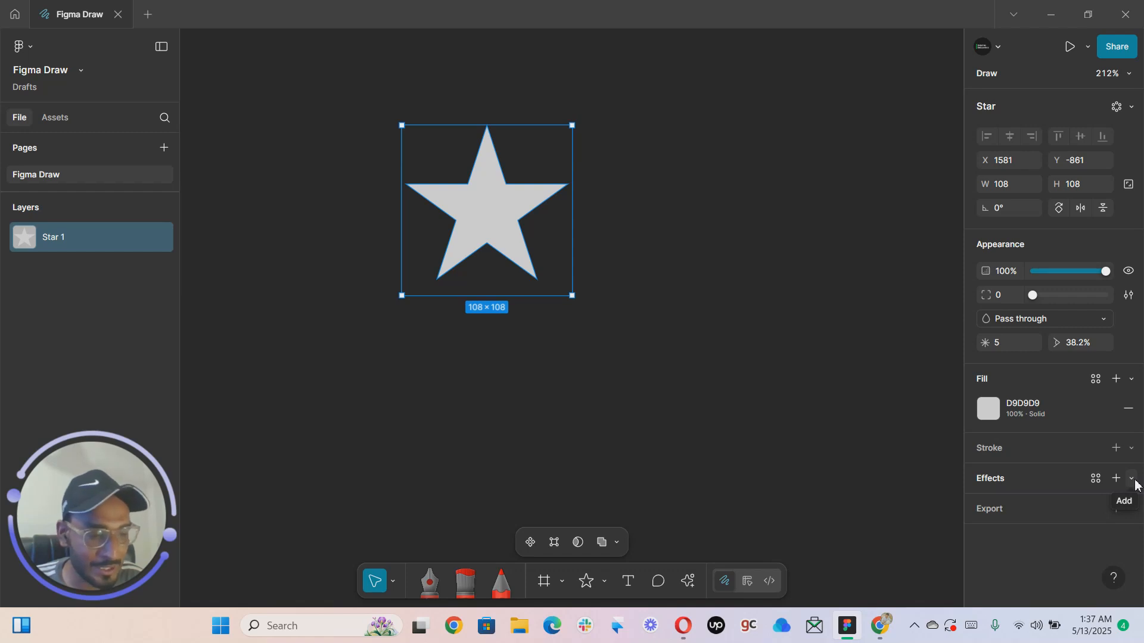
Add a Texture effect to the star and inspect its roughened edges up close
left_click(1131, 479)
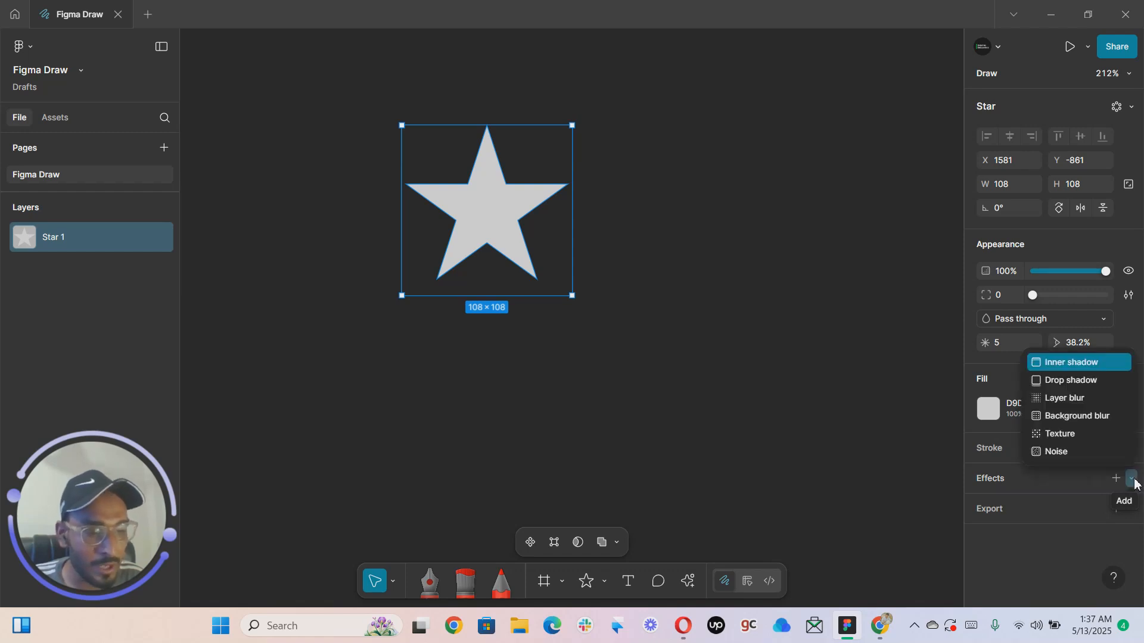
left_click(1083, 434)
scroll(482, 206, "up", 1)
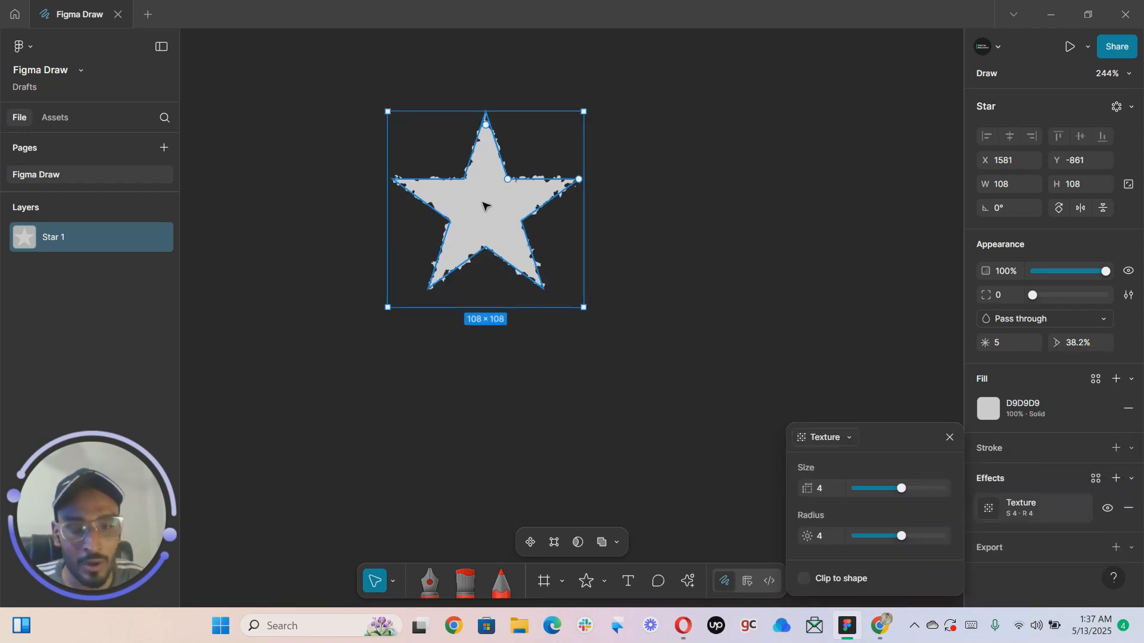
scroll(482, 206, "up", 5)
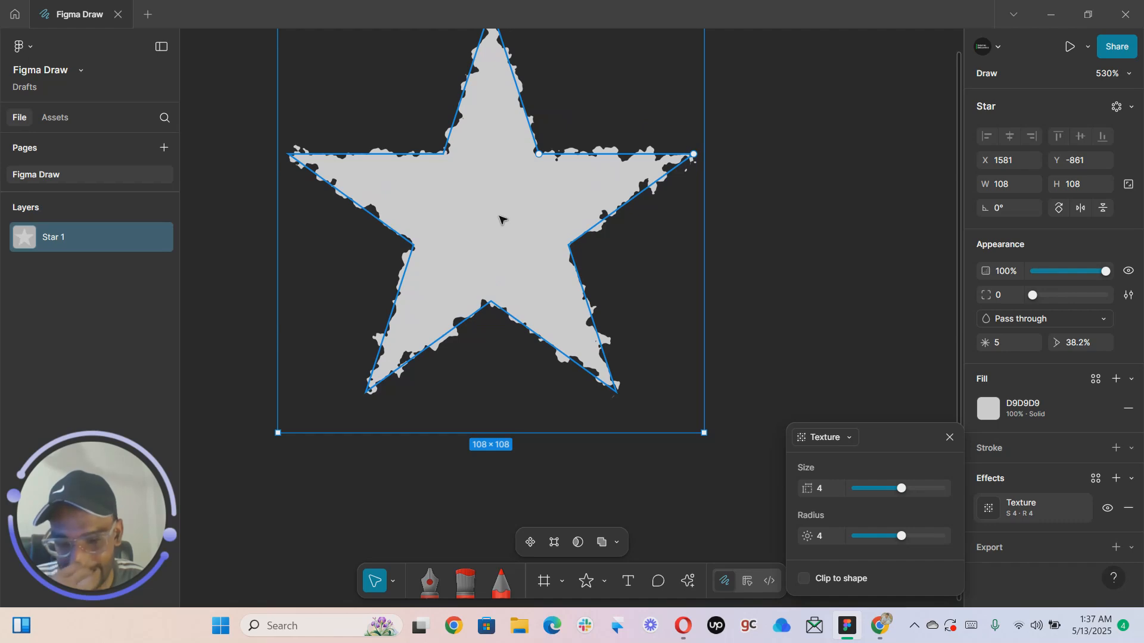
Set the star's texture size to 6.3 and its radius to 2.4
mouse_move(885, 489)
left_mouse_down()
mouse_move(865, 490)
mouse_move(906, 489)
left_mouse_up()
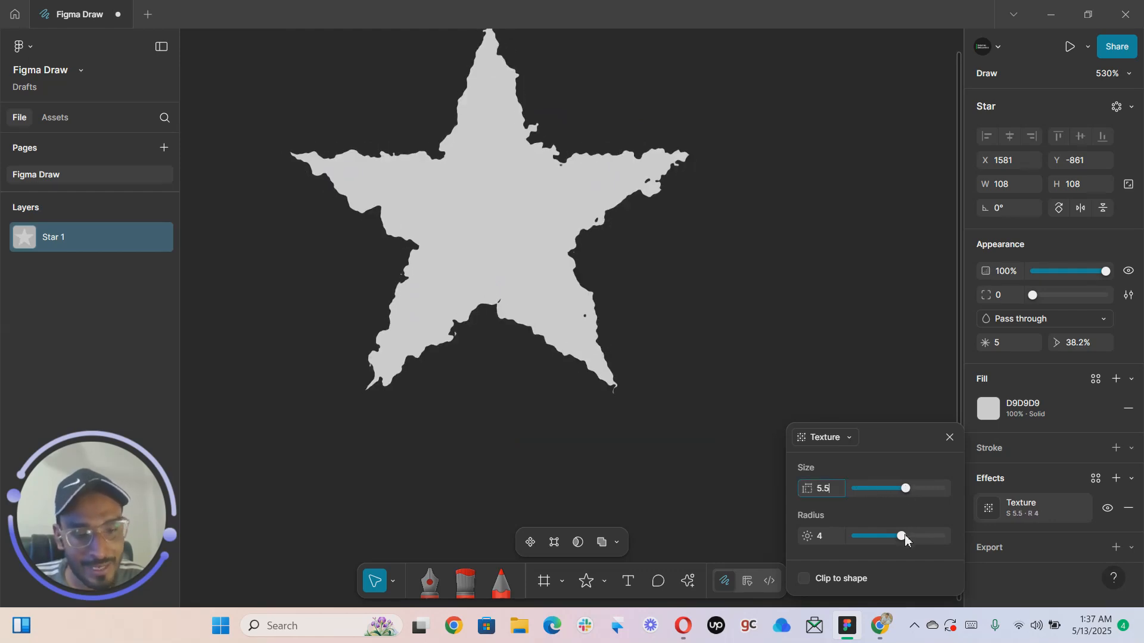
mouse_move(904, 539)
left_mouse_down()
mouse_move(882, 536)
mouse_move(966, 542)
mouse_move(897, 537)
left_mouse_up()
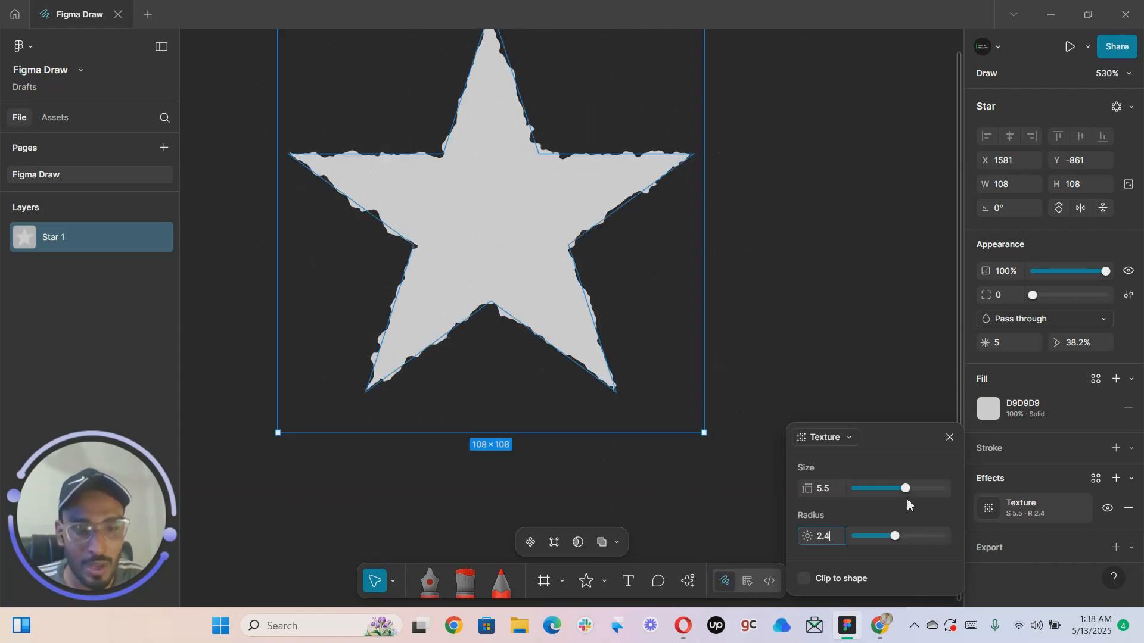
mouse_move(905, 488)
left_mouse_down()
mouse_move(917, 490)
mouse_move(907, 488)
left_mouse_up()
scroll(751, 296, "down", 5)
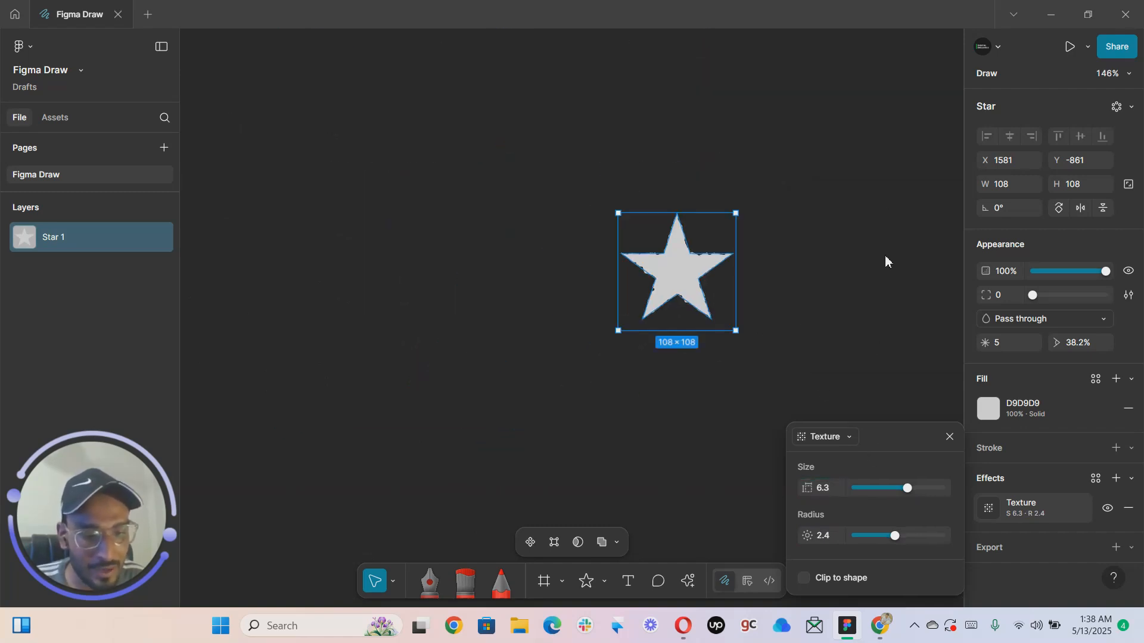
left_click_drag(892, 438, 898, 198)
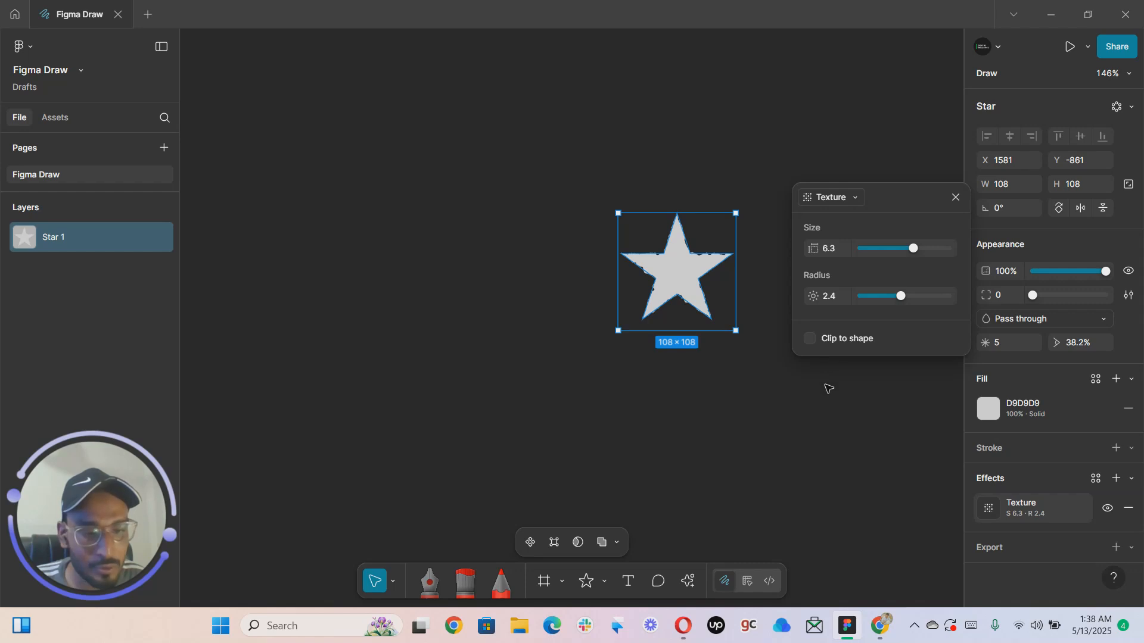
scroll(707, 234, "up", 5)
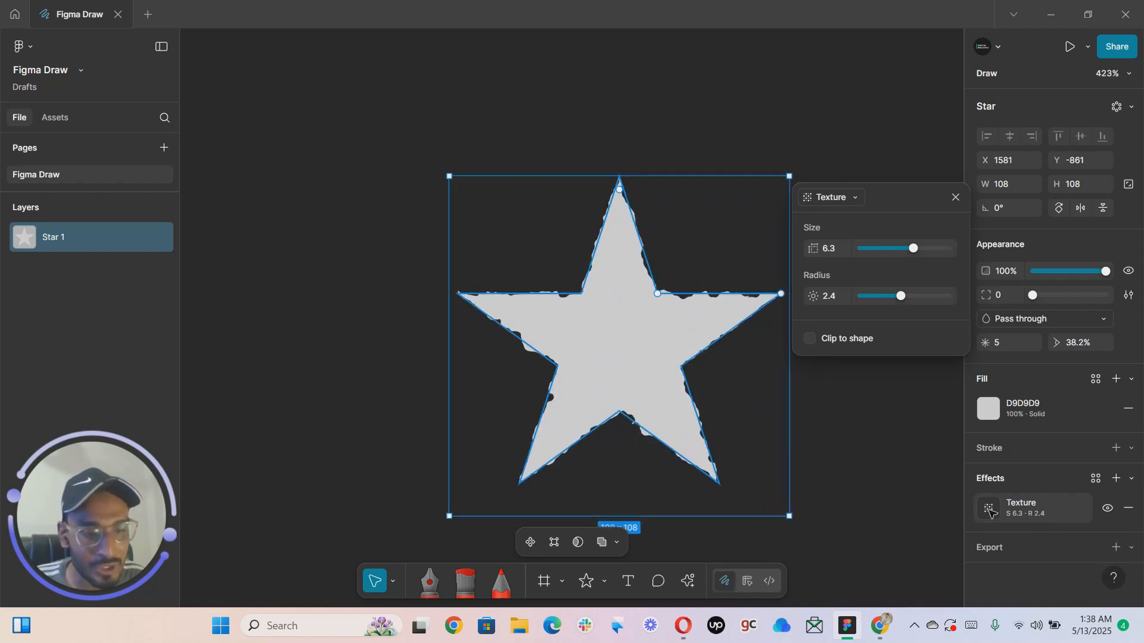
Add a white FFFFFF drop shadow to the textured star and move the star to about X 1525, Y -884
left_click(1132, 479)
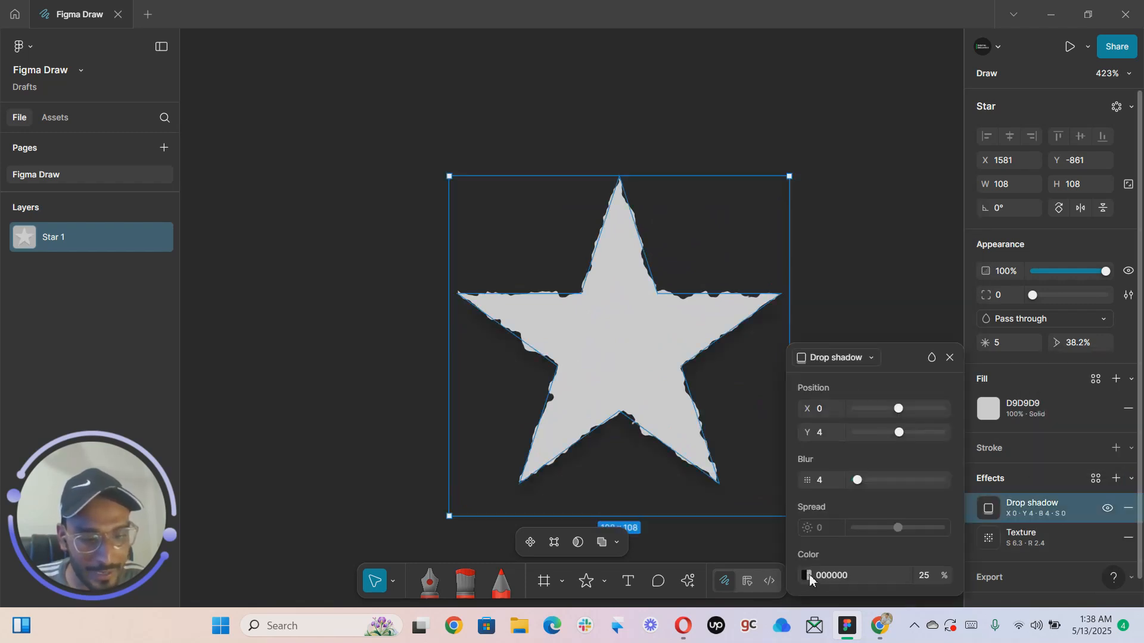
left_click(806, 576)
left_click_drag(715, 358, 484, 184)
left_click_drag(649, 199, 472, 125)
left_click_drag(592, 263, 441, 144)
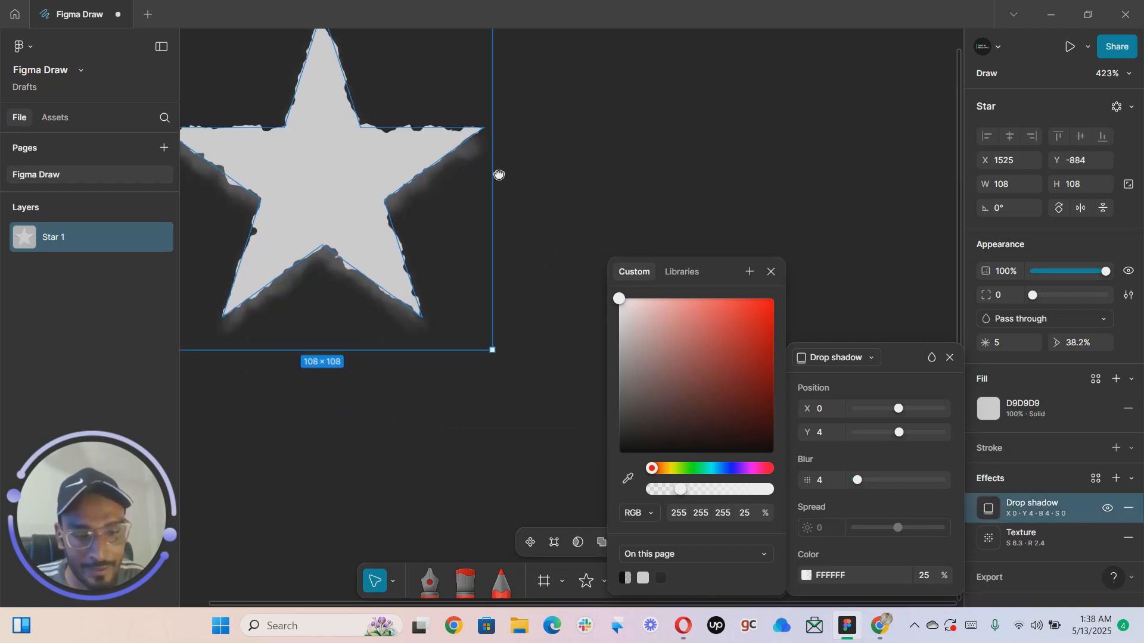
Offset the textured star's drop shadow to X 11, Y 15
left_click_drag(497, 174, 541, 188)
left_click_drag(921, 439, 903, 411)
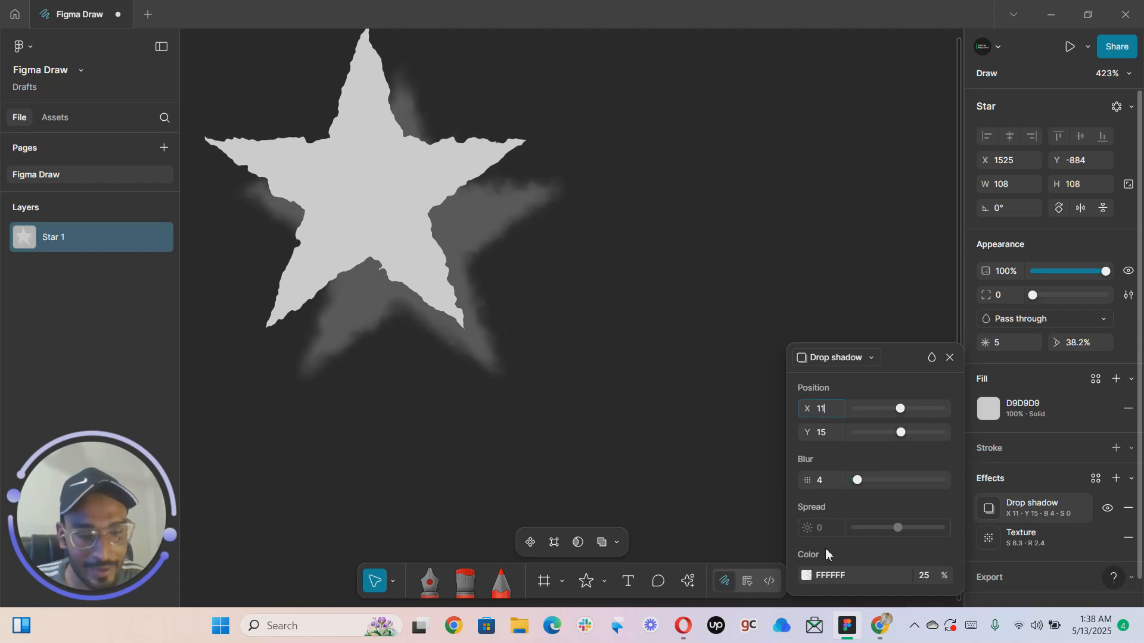
left_click(1022, 504)
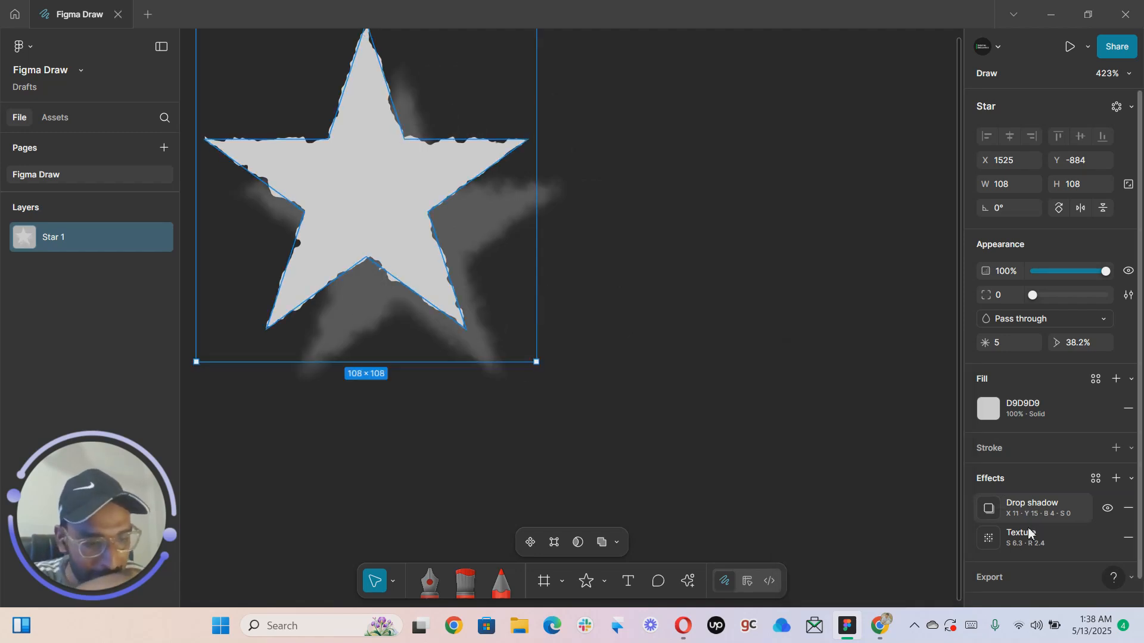
Turn on Clip to shape for the star's Texture effect and inspect the star's edges and shadow up close
left_click(987, 544)
left_click(988, 542)
left_click(987, 542)
left_click(1072, 542)
left_click(1072, 542)
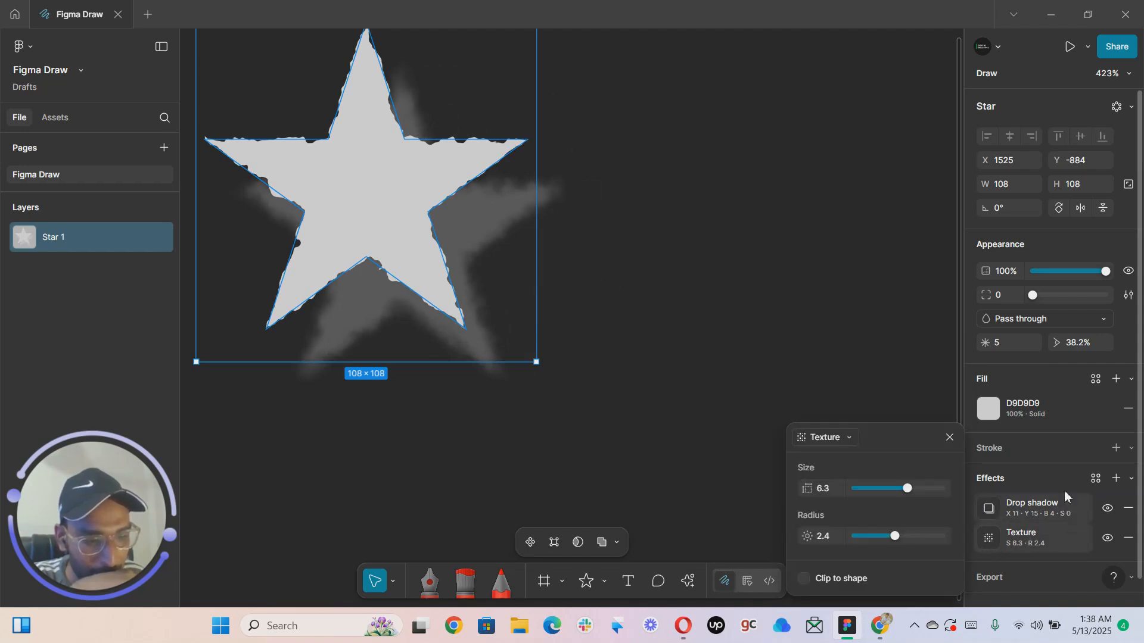
left_click(988, 508)
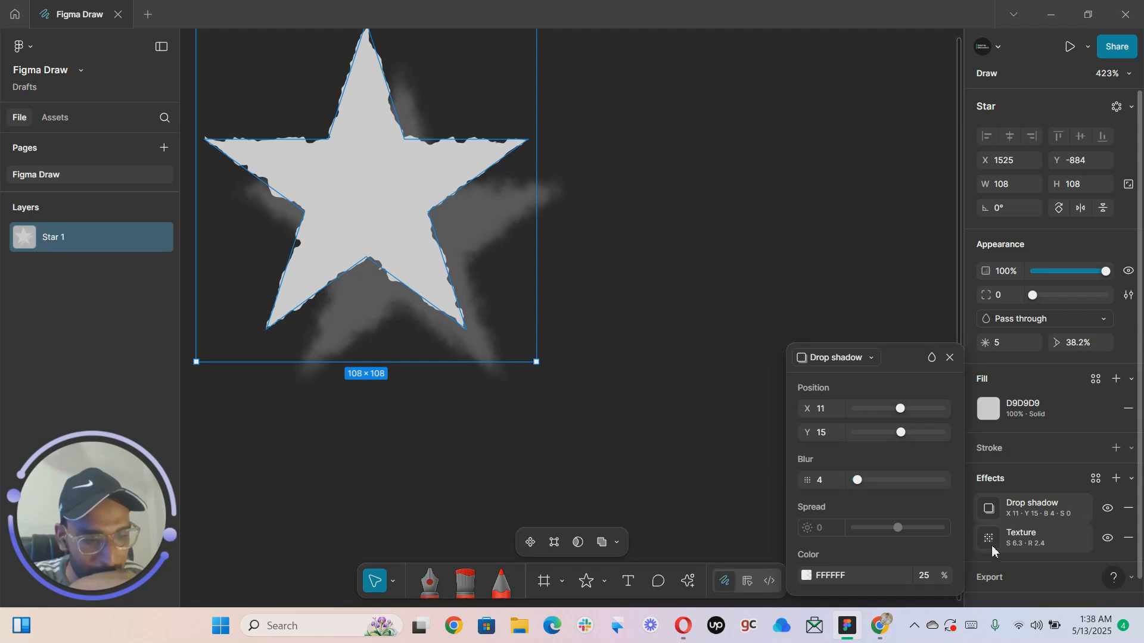
left_click(989, 543)
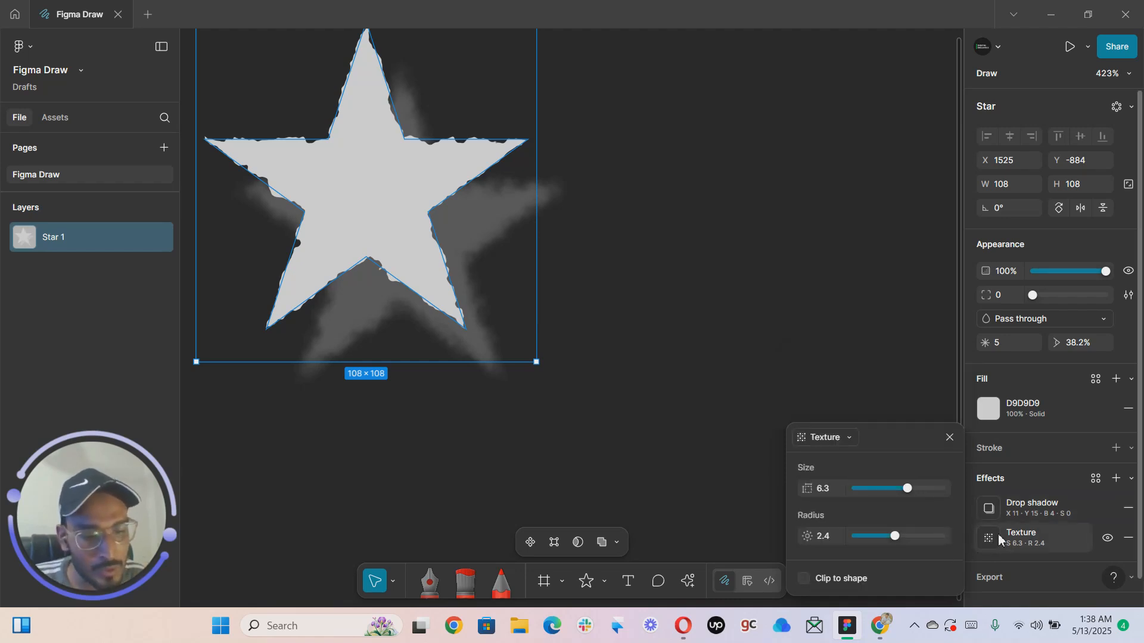
left_click(803, 578)
scroll(386, 177, "up", 1)
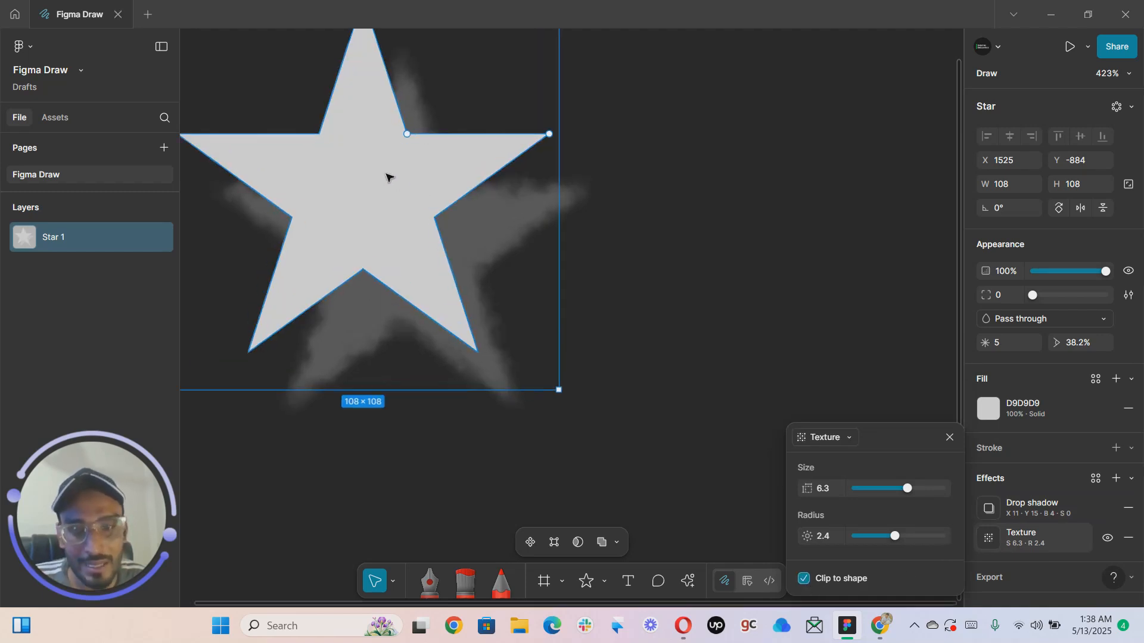
scroll(386, 177, "up", 2)
left_click(733, 147)
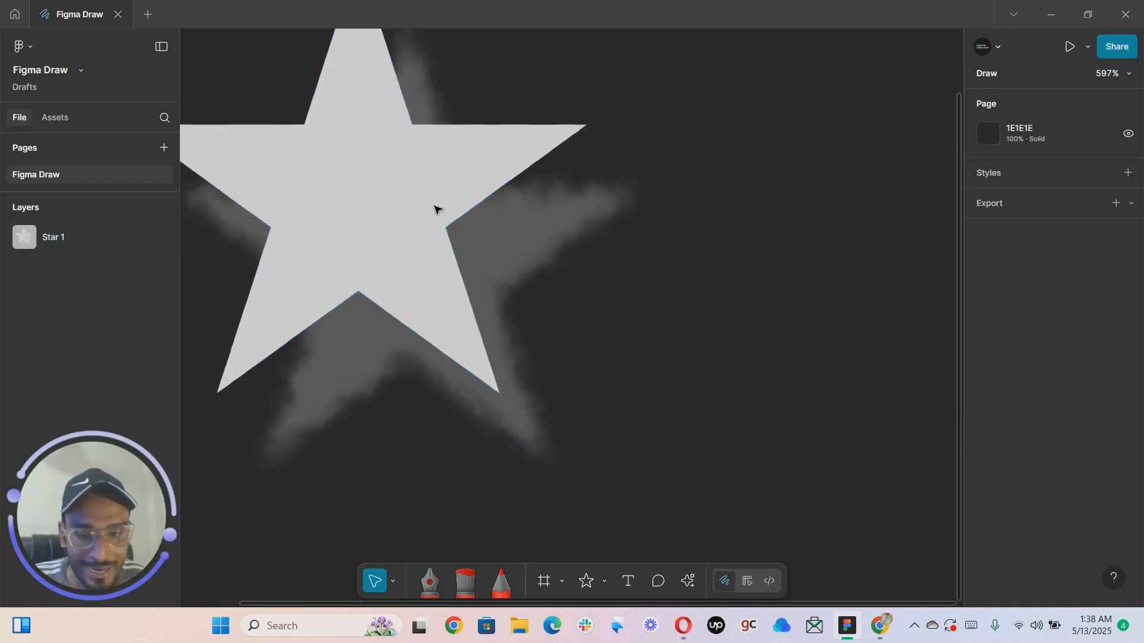
Reposition the star's drop shadow up and to its left at X -14, Y -6
left_click(383, 198)
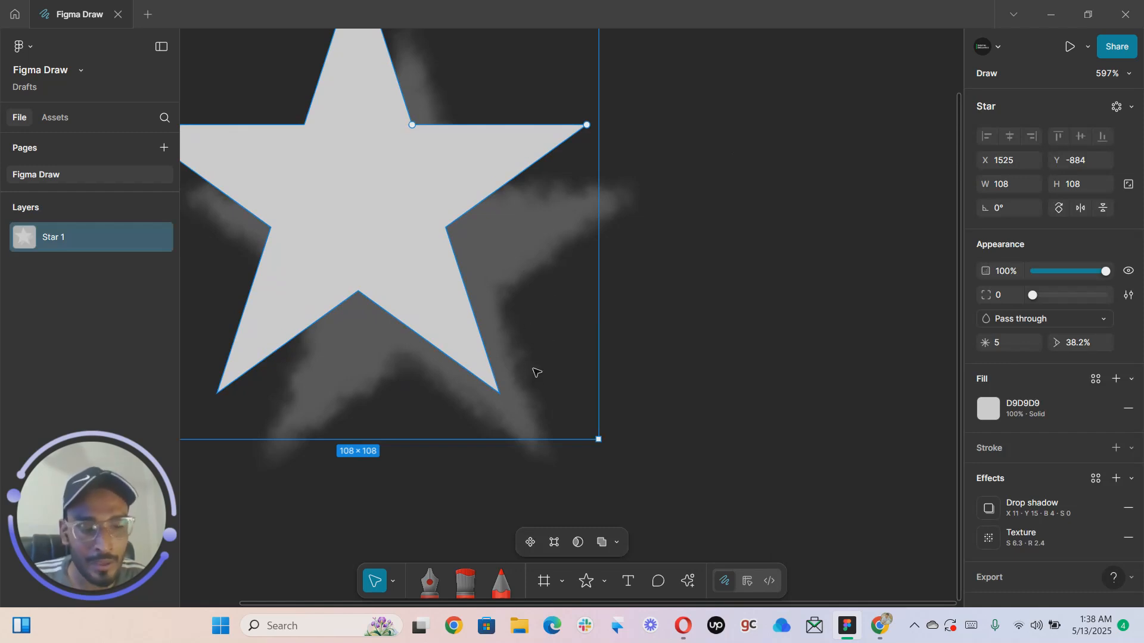
scroll(533, 361, "down", 1)
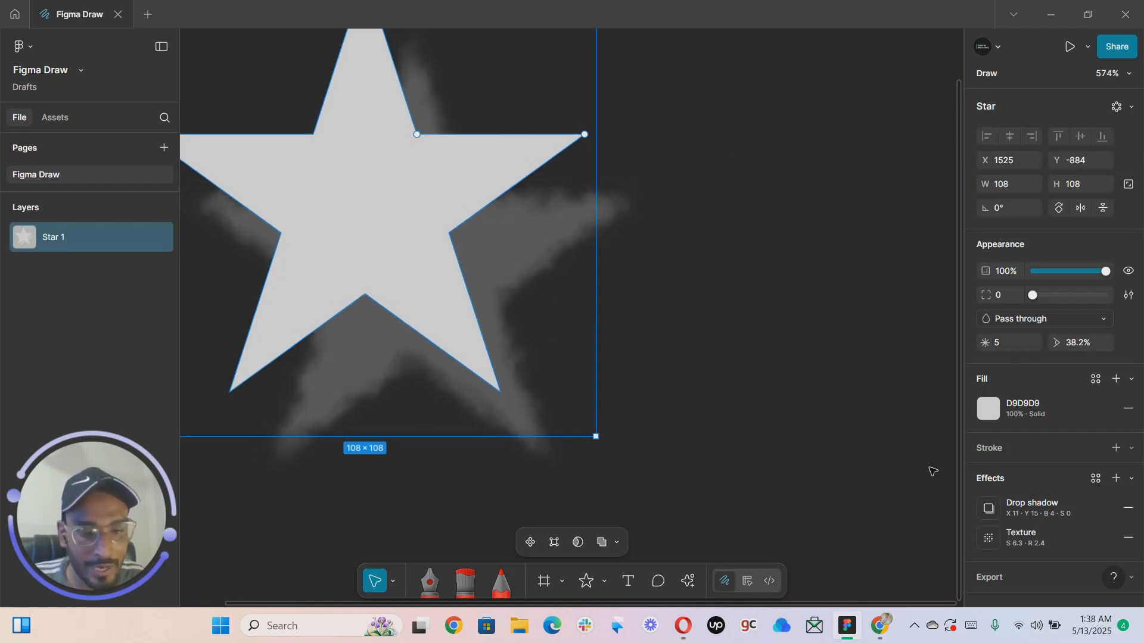
left_click(988, 508)
left_click_drag(900, 436, 897, 412)
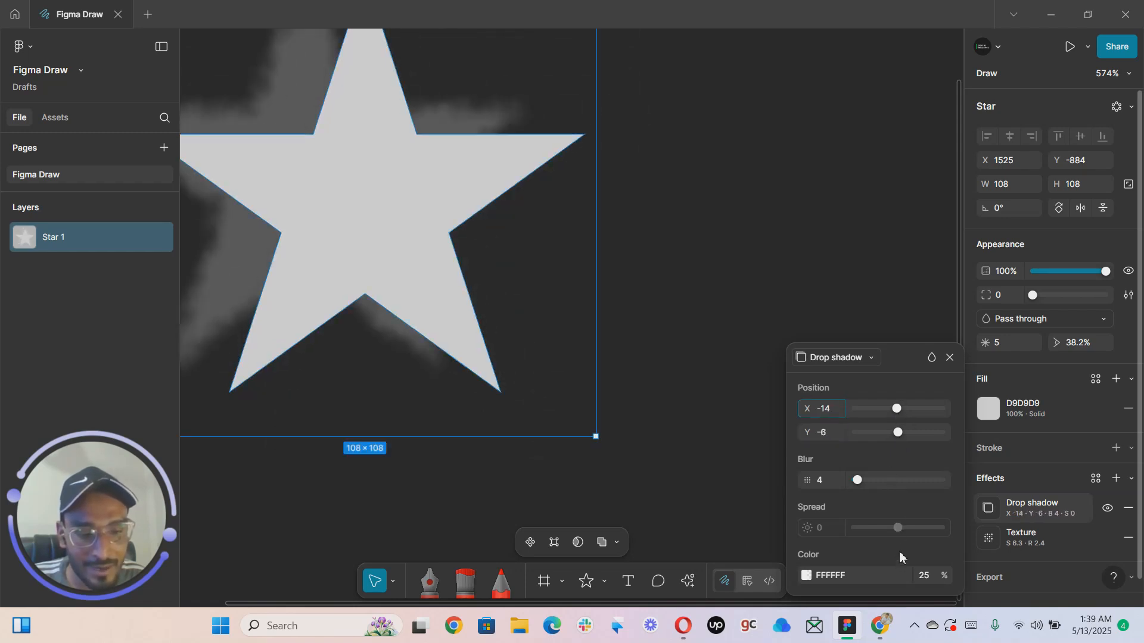
Lower the opacity of the star's white drop shadow to 19%
left_click_drag(899, 533, 917, 534)
left_click(951, 576)
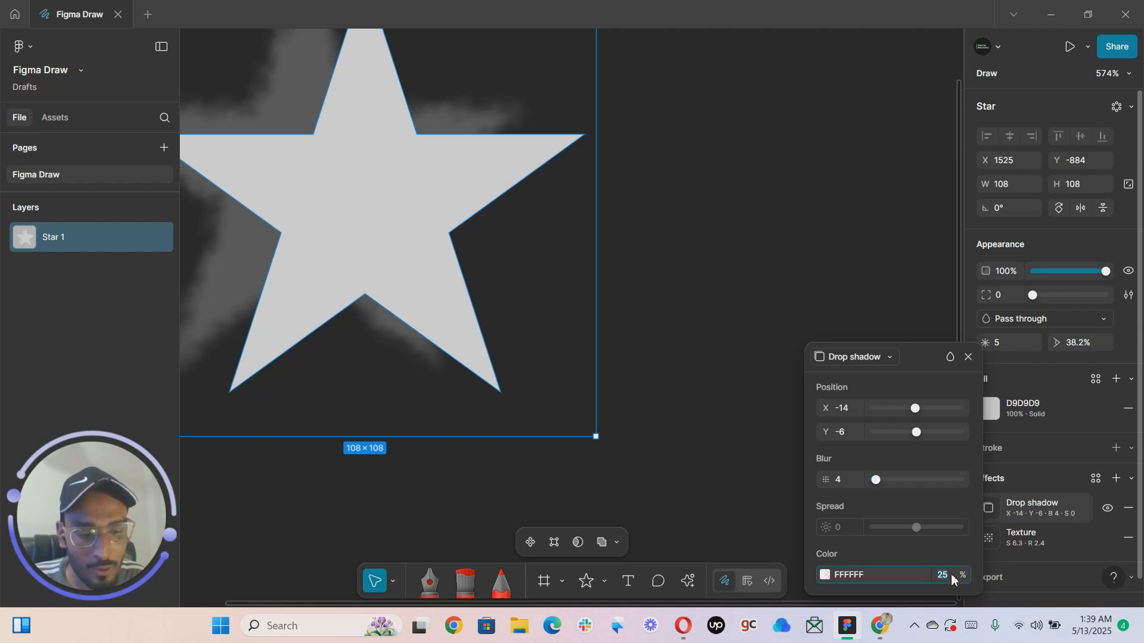
key("Down")
key("Down")
key("Down")
key("Down")
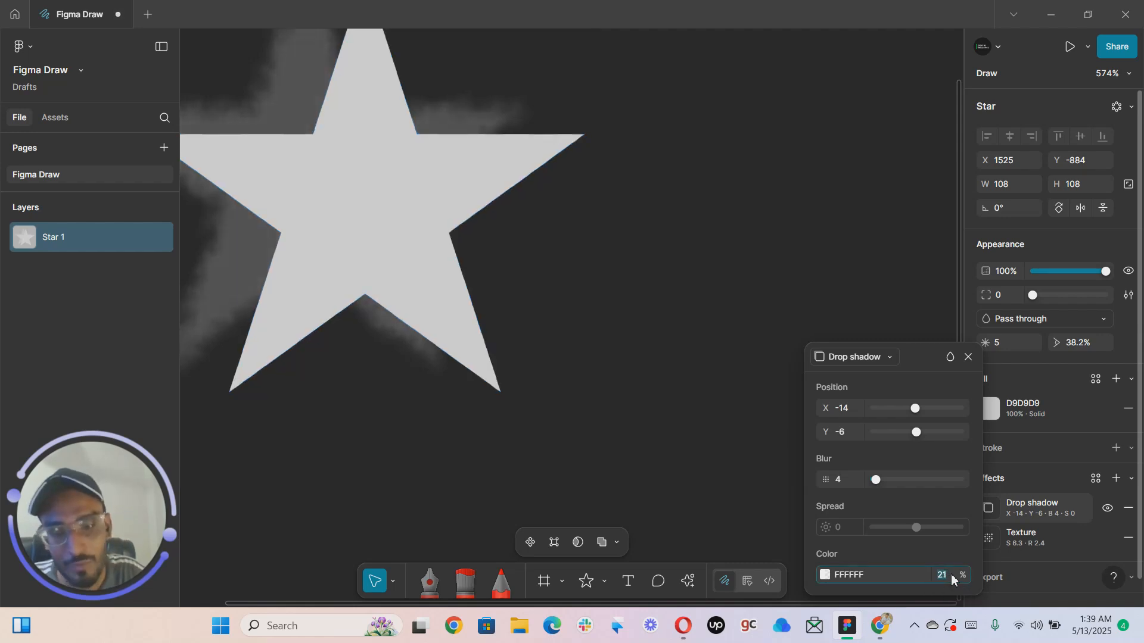
scroll(554, 294, "down", 5)
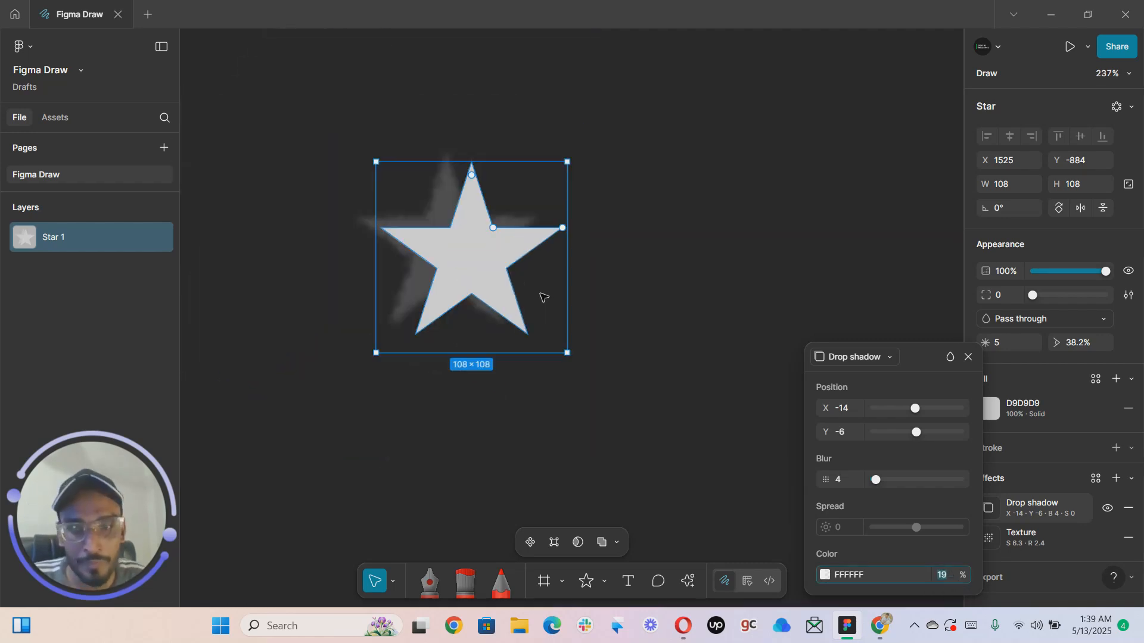
Remove both the Texture and the Drop shadow effects from the star
left_click(1127, 537)
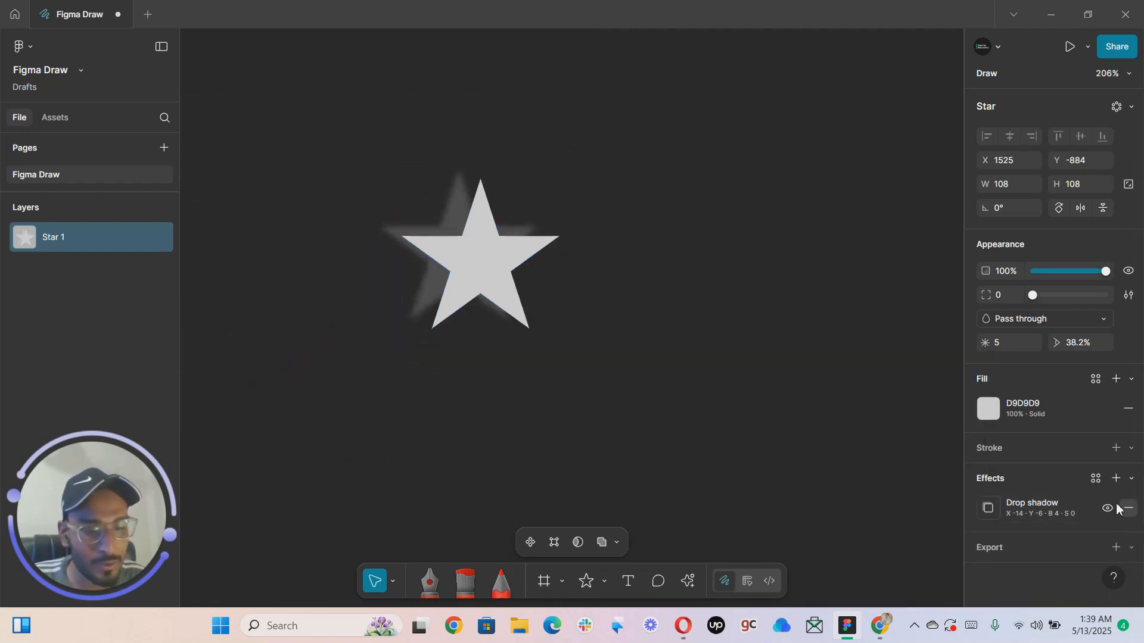
left_click(1128, 508)
scroll(477, 265, "up", 4)
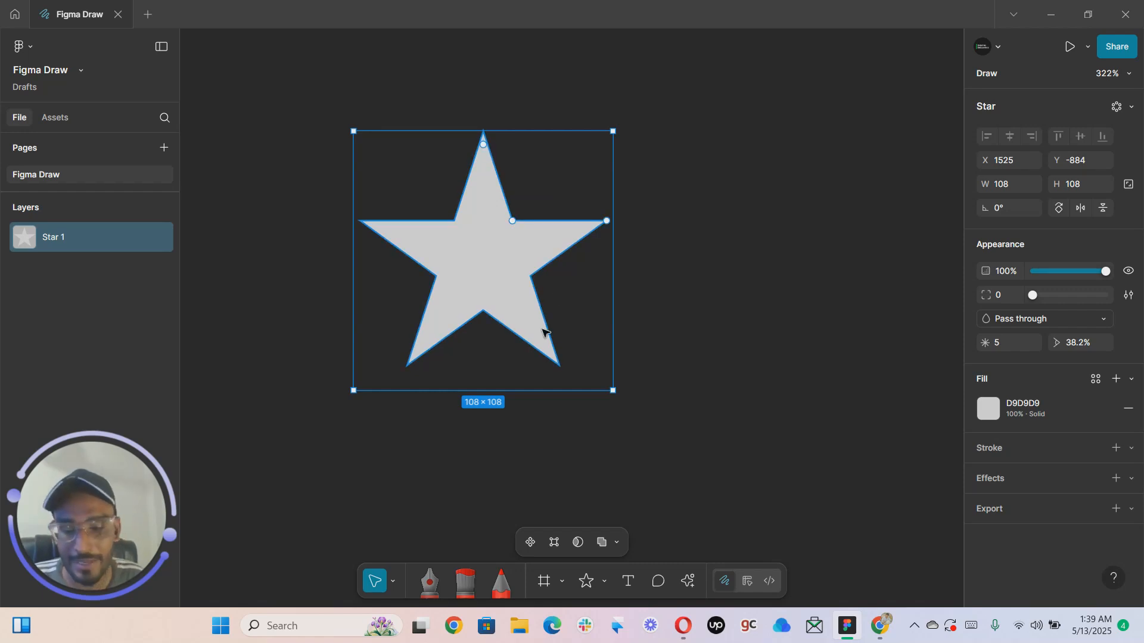
Add a Noise effect to the star and arrange its settings beside the enlarged shape
left_click(1131, 479)
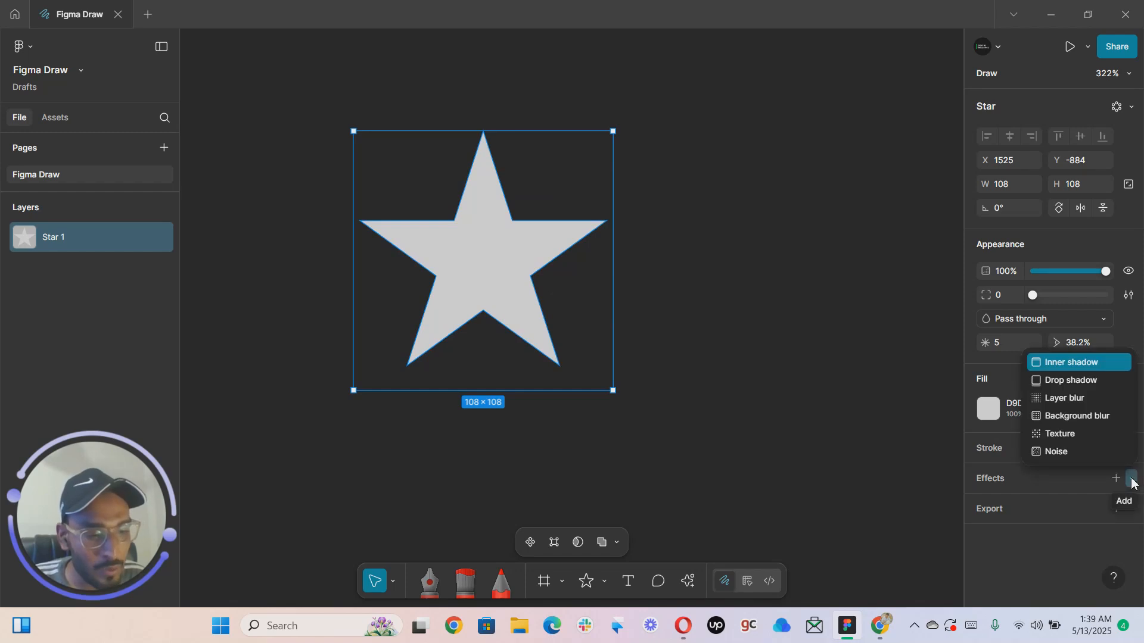
left_click(1076, 451)
left_click_drag(890, 406, 825, 173)
scroll(513, 235, "up", 2)
scroll(513, 236, "up", 1)
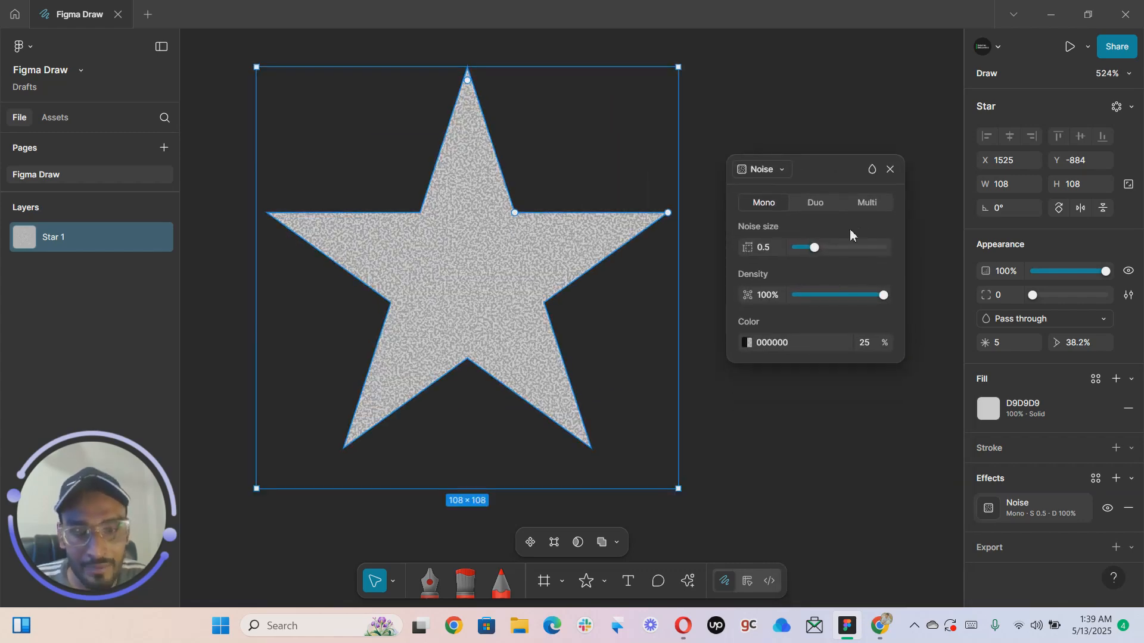
Set the star's Mono noise to size 1.5, density 85% and color FF4848
mouse_move(820, 246)
left_mouse_down()
mouse_move(839, 247)
mouse_move(828, 248)
left_mouse_up()
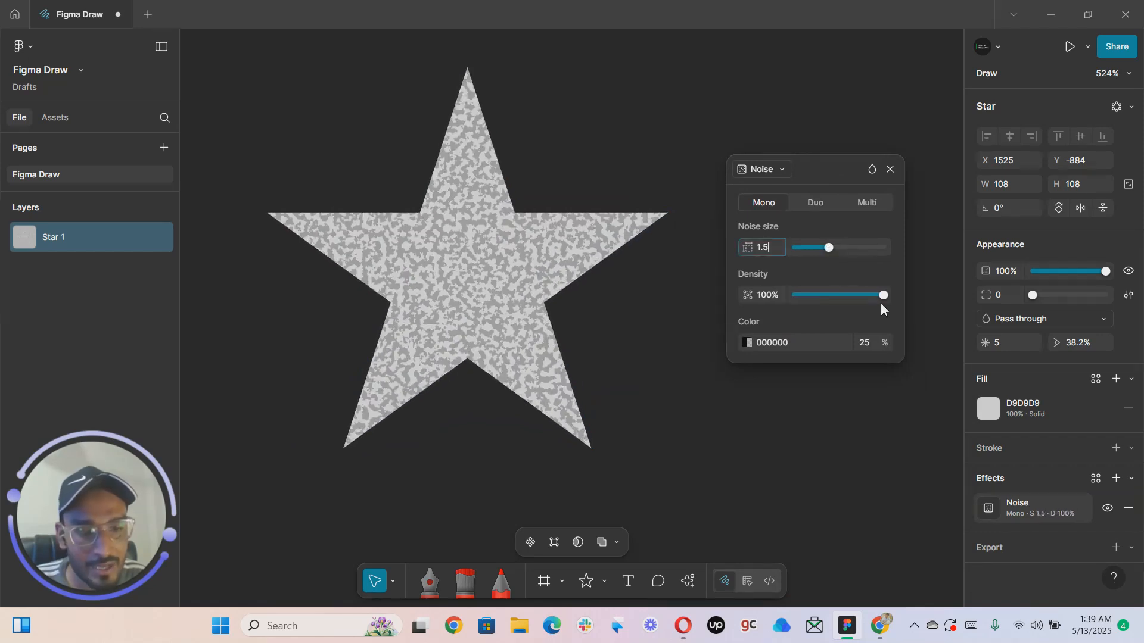
mouse_move(883, 296)
left_mouse_down()
mouse_move(851, 301)
mouse_move(863, 297)
left_mouse_up()
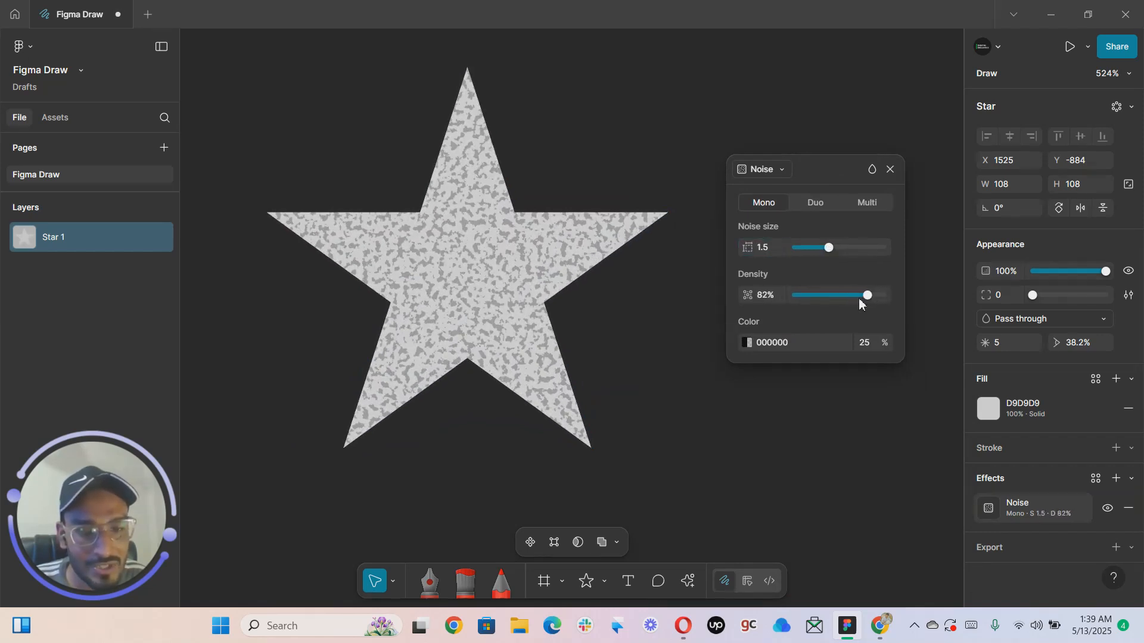
left_click(746, 343)
left_click_drag(681, 320, 670, 279)
Switch the star's noise to Duo with 00FF1A as the second color and a density of 75%
left_click(803, 203)
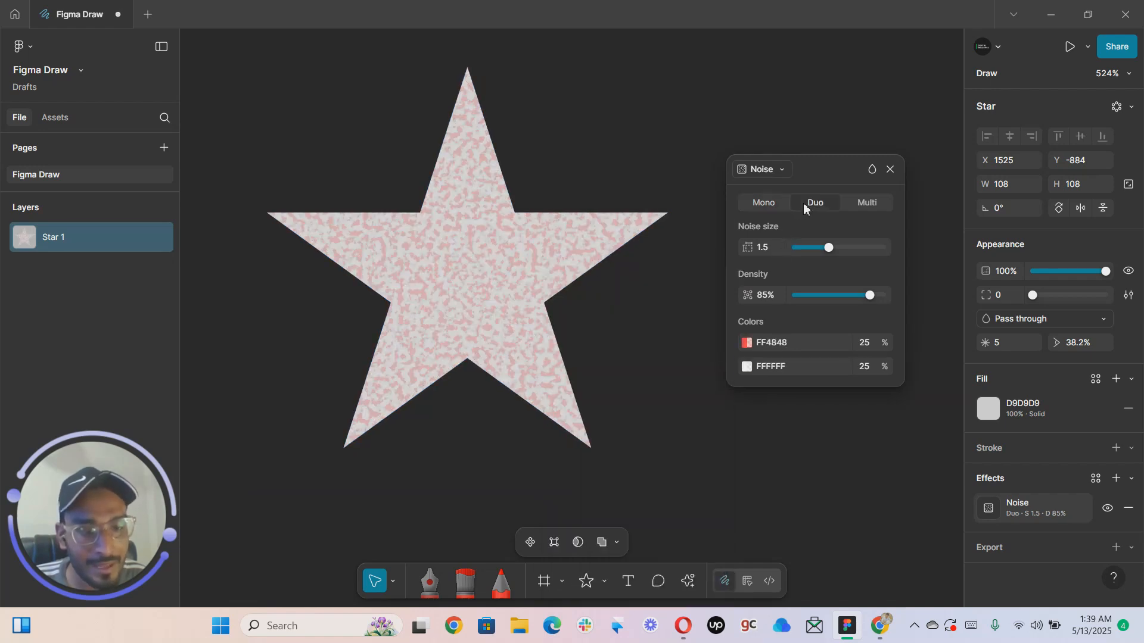
left_click(746, 368)
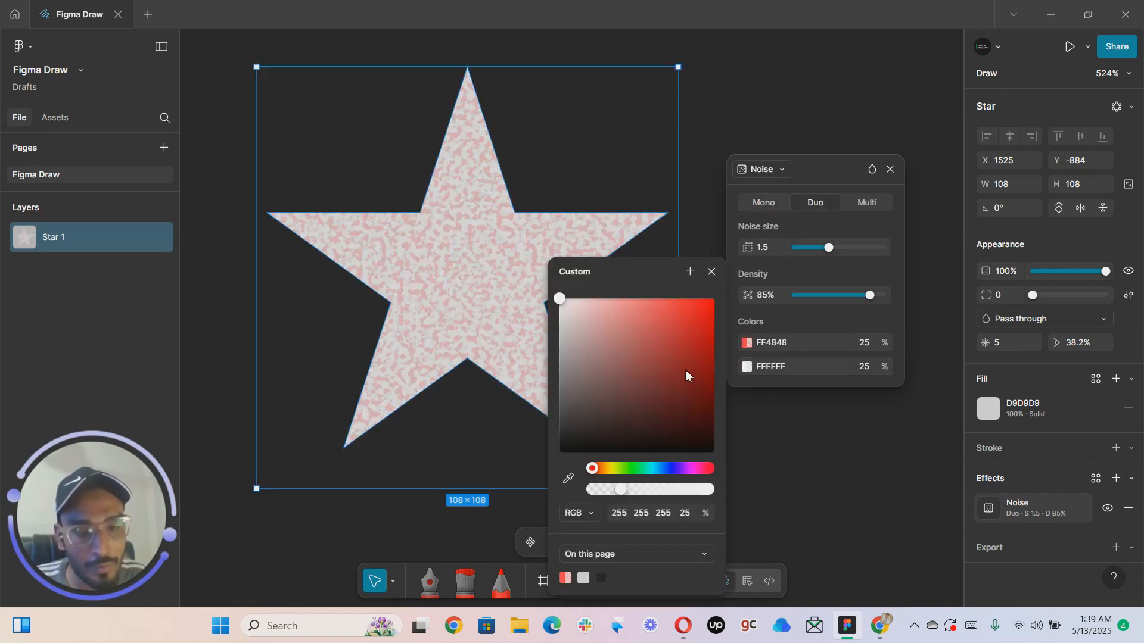
left_click_drag(611, 475, 634, 469)
left_click_drag(706, 337, 737, 298)
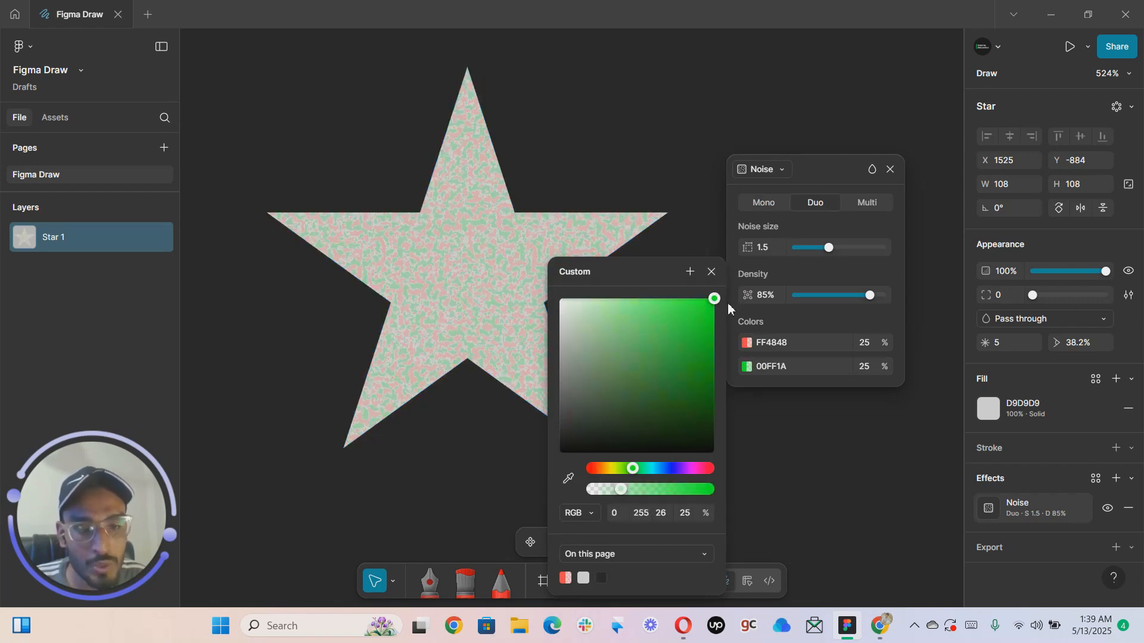
left_click_drag(850, 296, 862, 294)
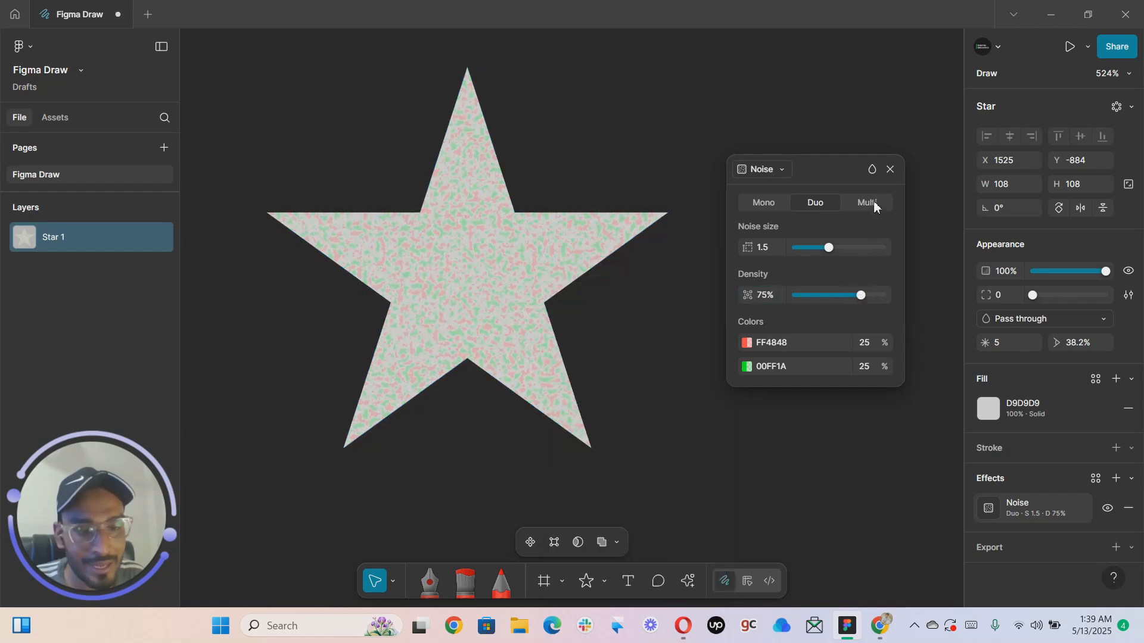
Switch the star's noise to Multi, inspect the colored specks up close and set the noise opacity to 74%
left_click(874, 204)
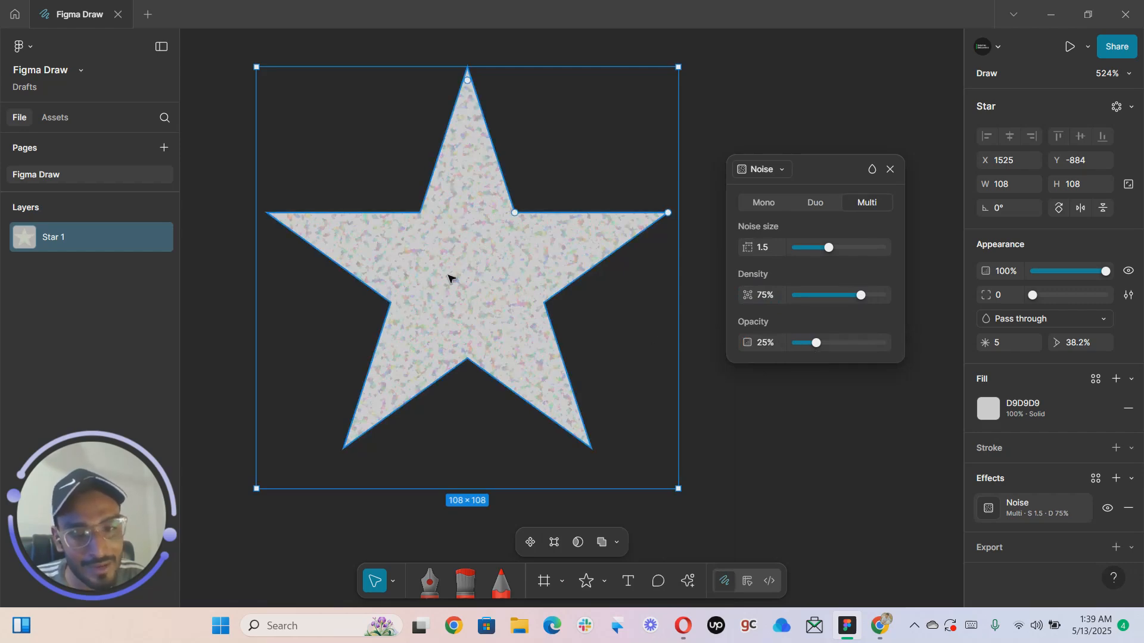
scroll(494, 280, "up", 5)
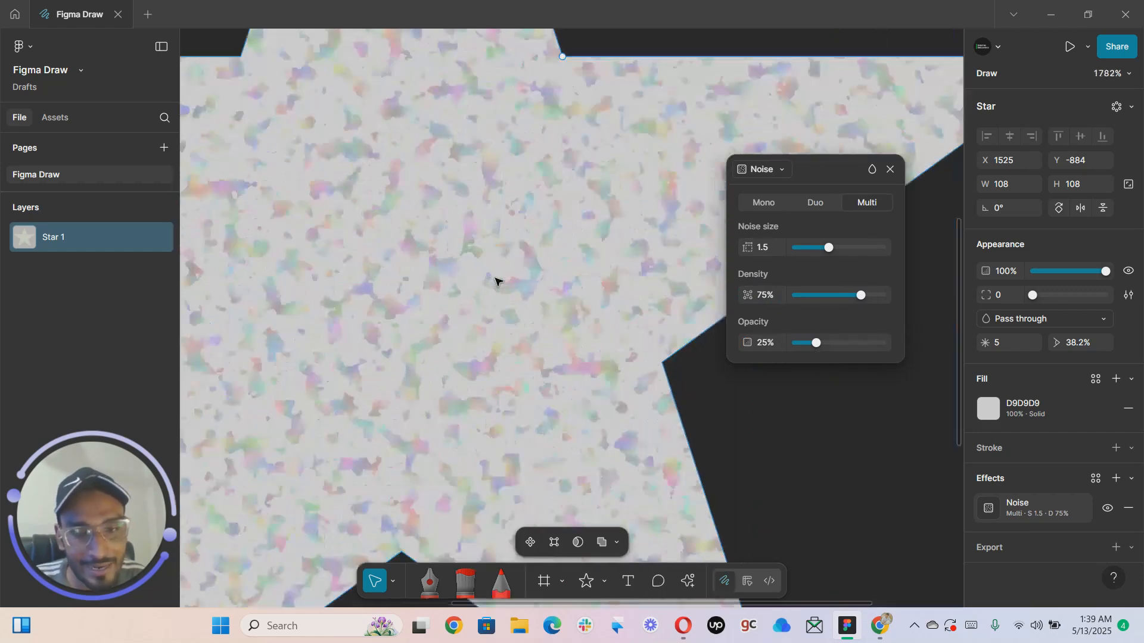
scroll(560, 296, "up", 2)
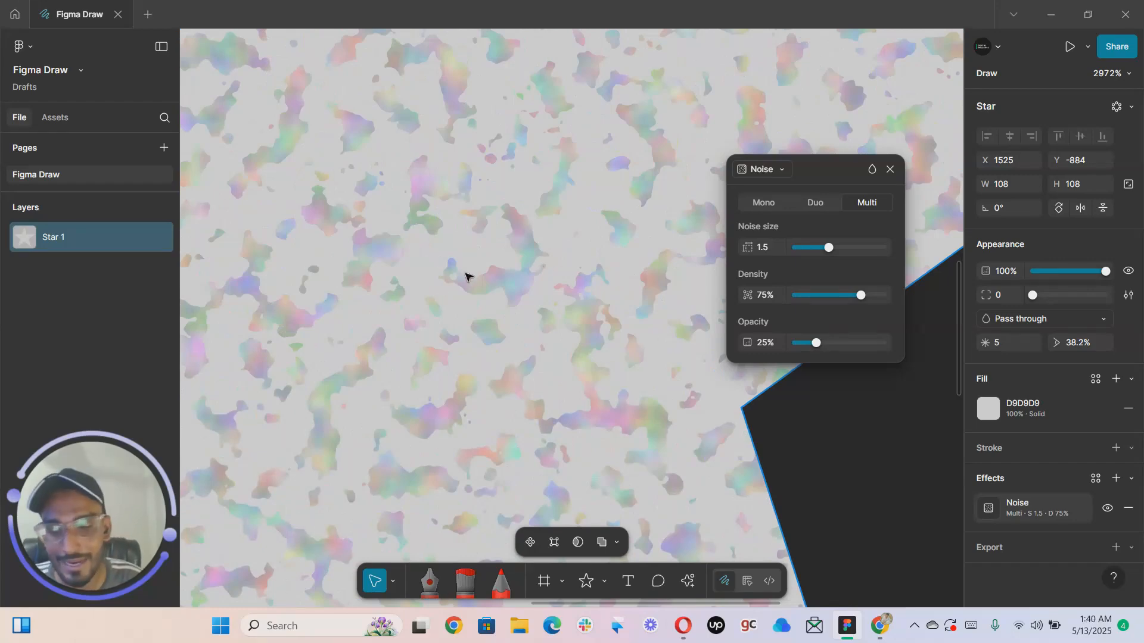
left_click_drag(820, 351, 861, 350)
scroll(532, 264, "down", 1)
scroll(532, 264, "down", 6)
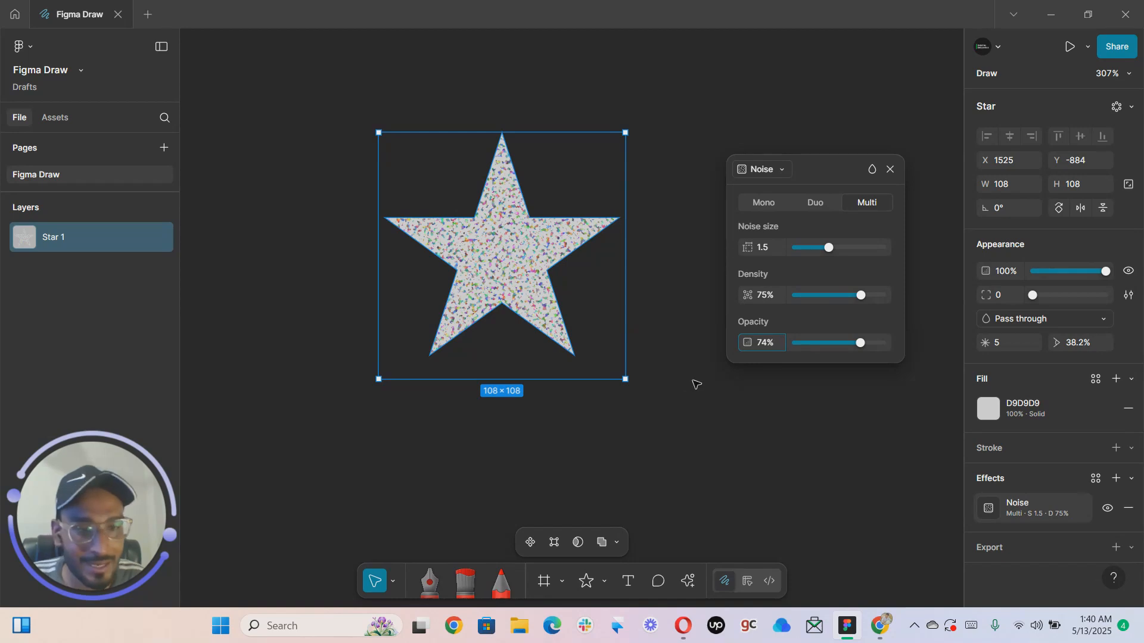
Delete the noise-textured star from the canvas
left_click(697, 335)
left_click(513, 231)
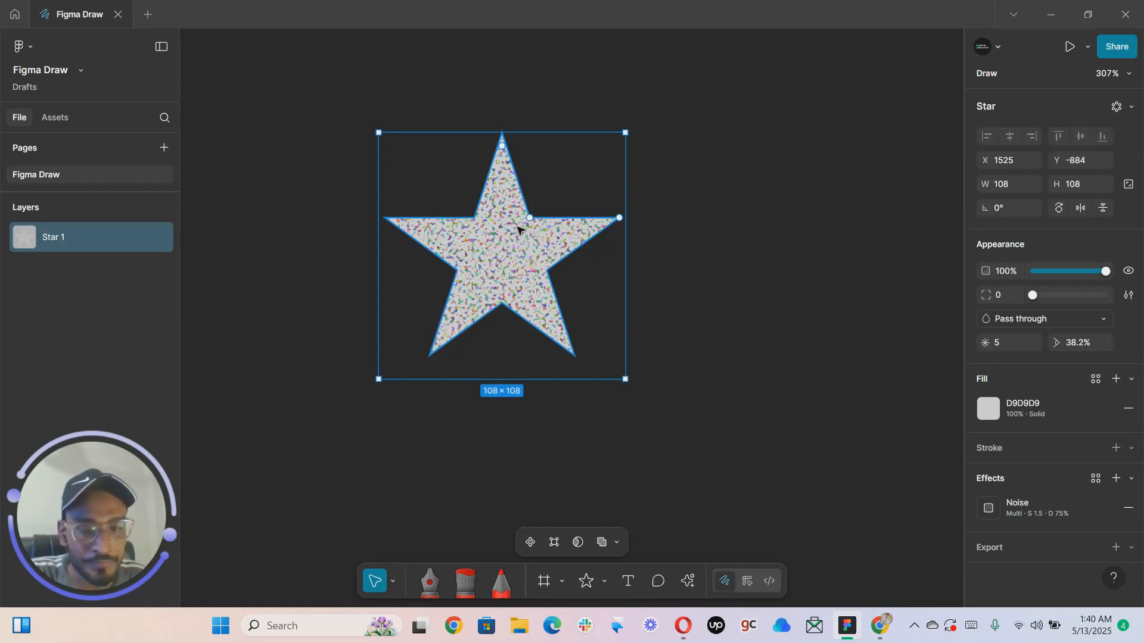
key("Delete")
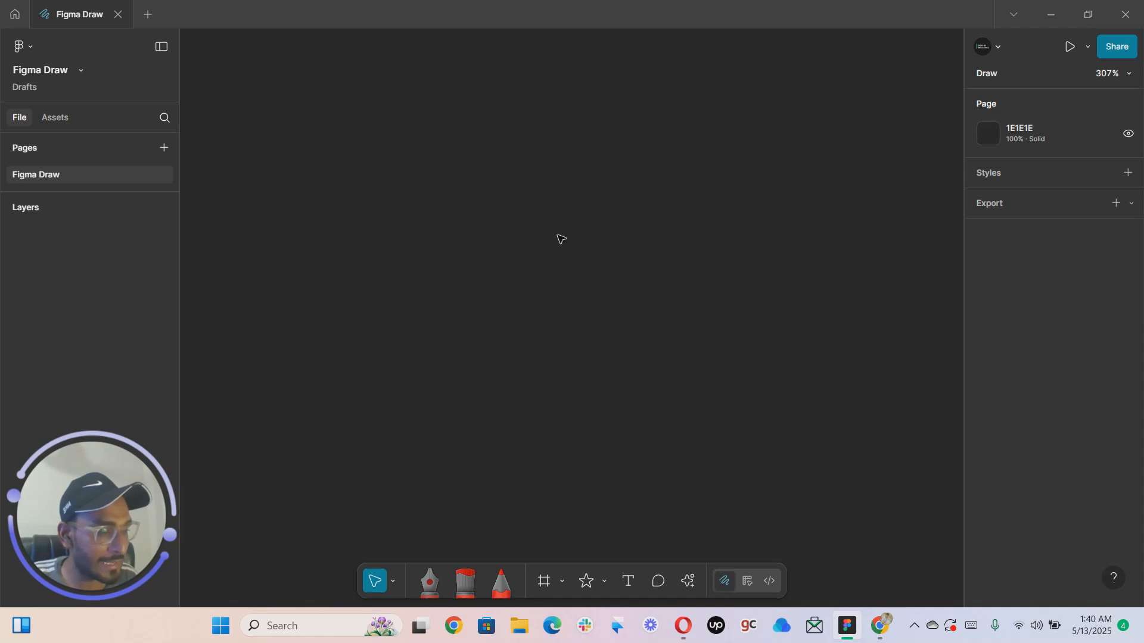
Draw an open five-point zigzag path about 217 × 28 with the Pen tool, using a red stroke of weight 24
left_click(428, 582)
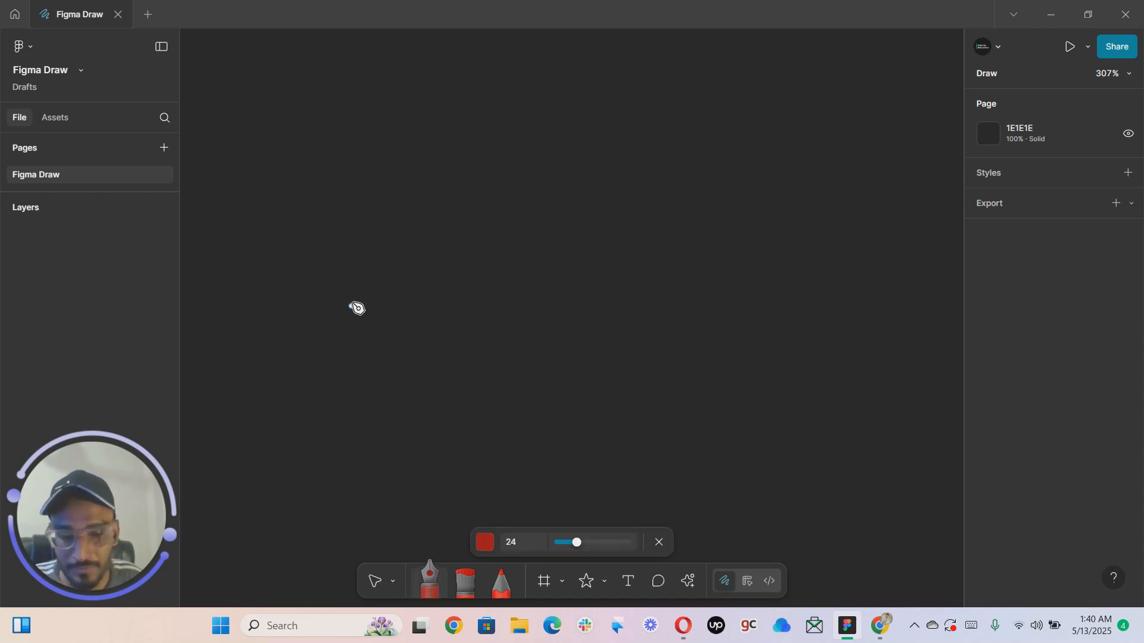
left_click(362, 320)
left_click(461, 274)
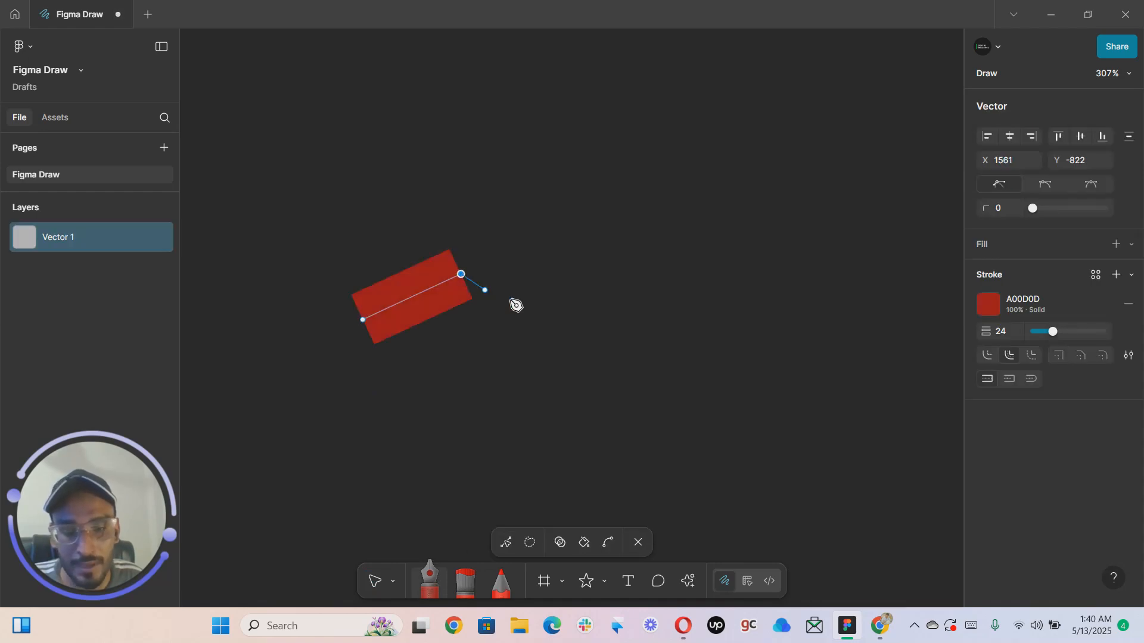
left_click(610, 338)
left_click(765, 320)
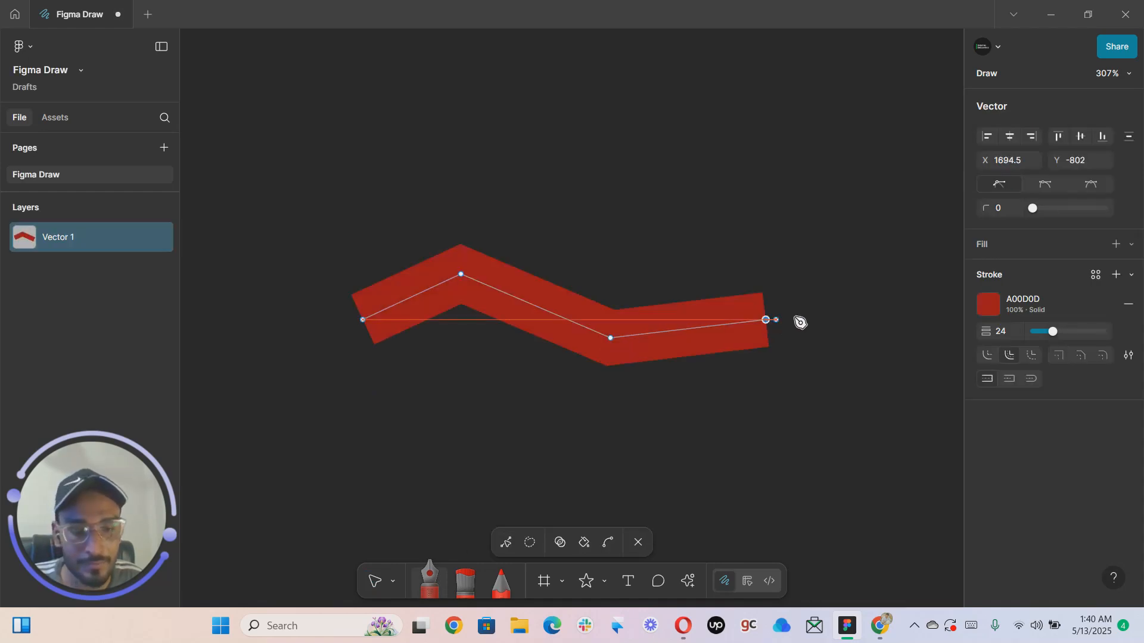
left_click(858, 284)
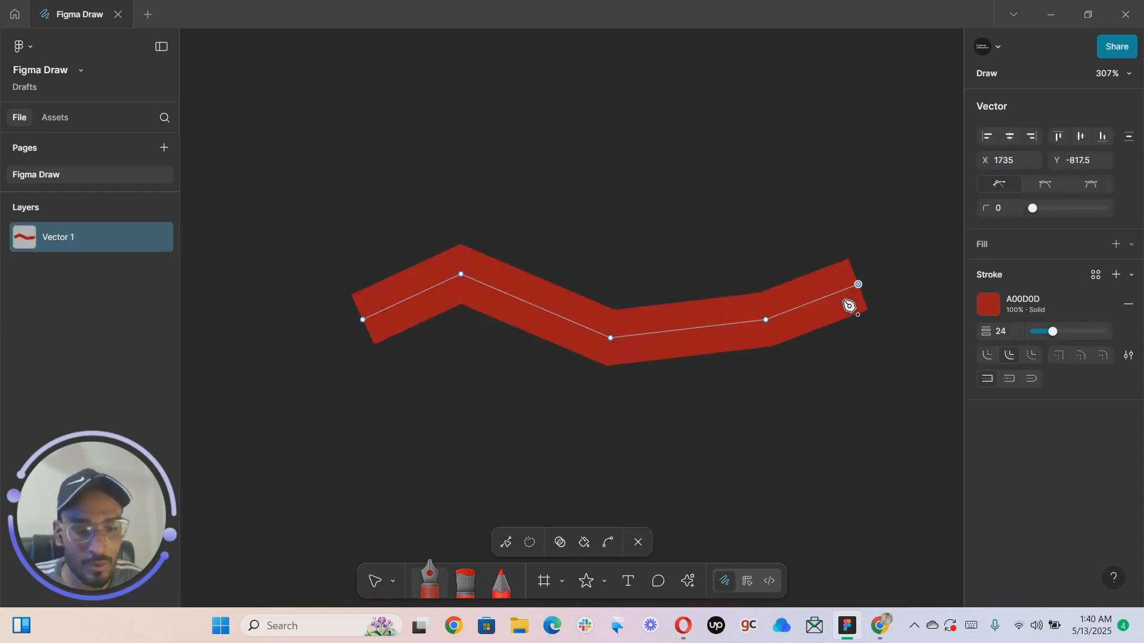
Convert the zigzag vector into text on a path reading "This is text on path", starting on its middle descending segment
left_click(628, 581)
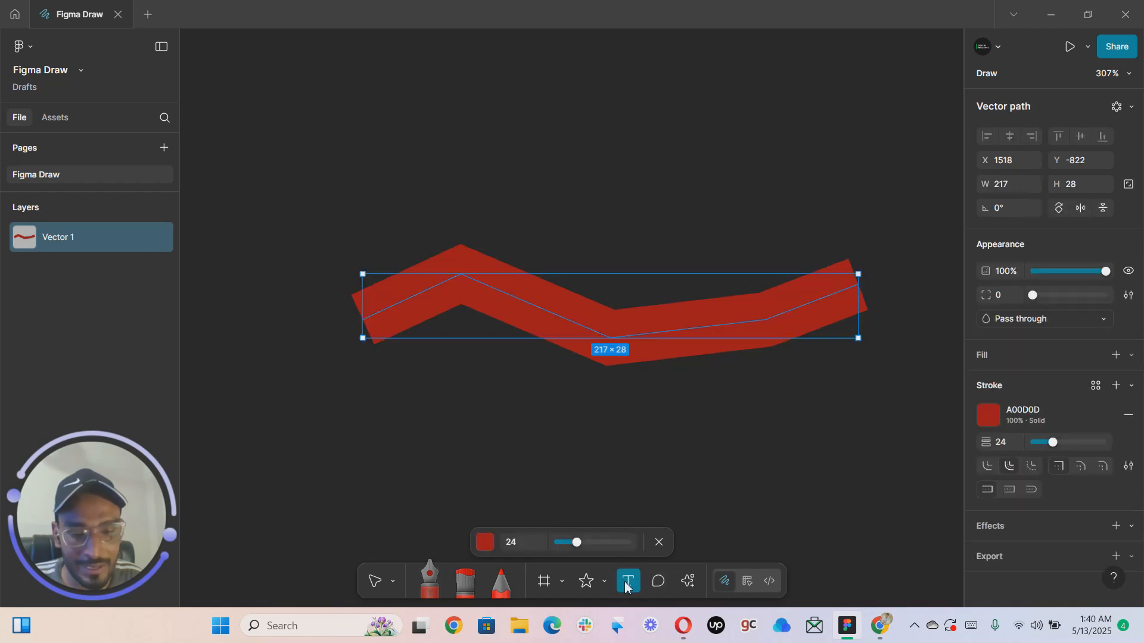
left_click(585, 325)
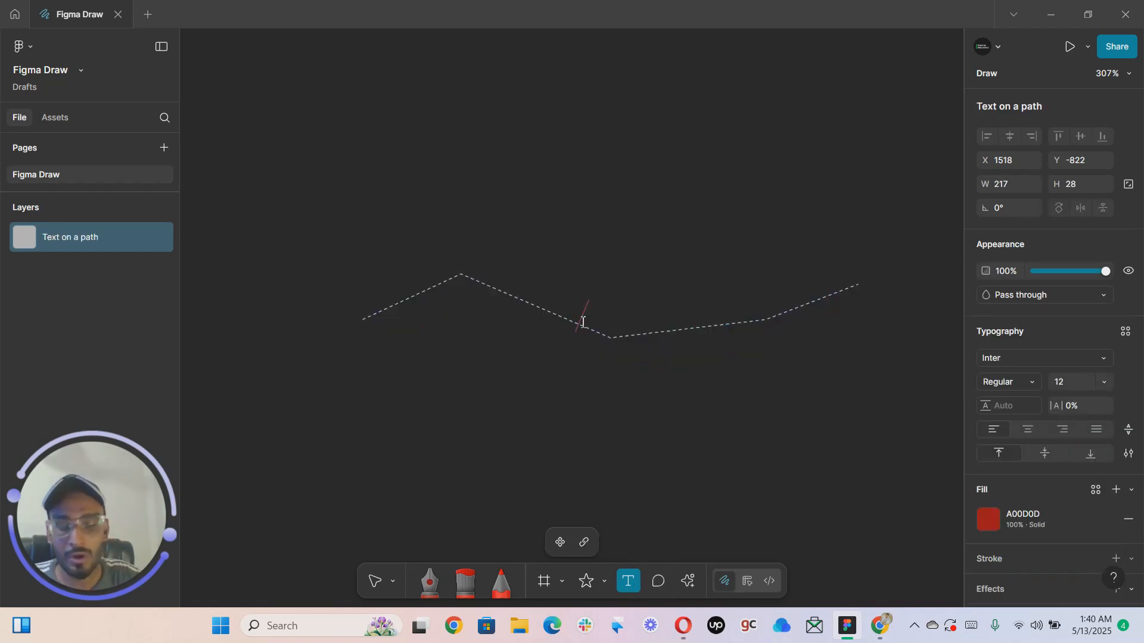
type("THis")
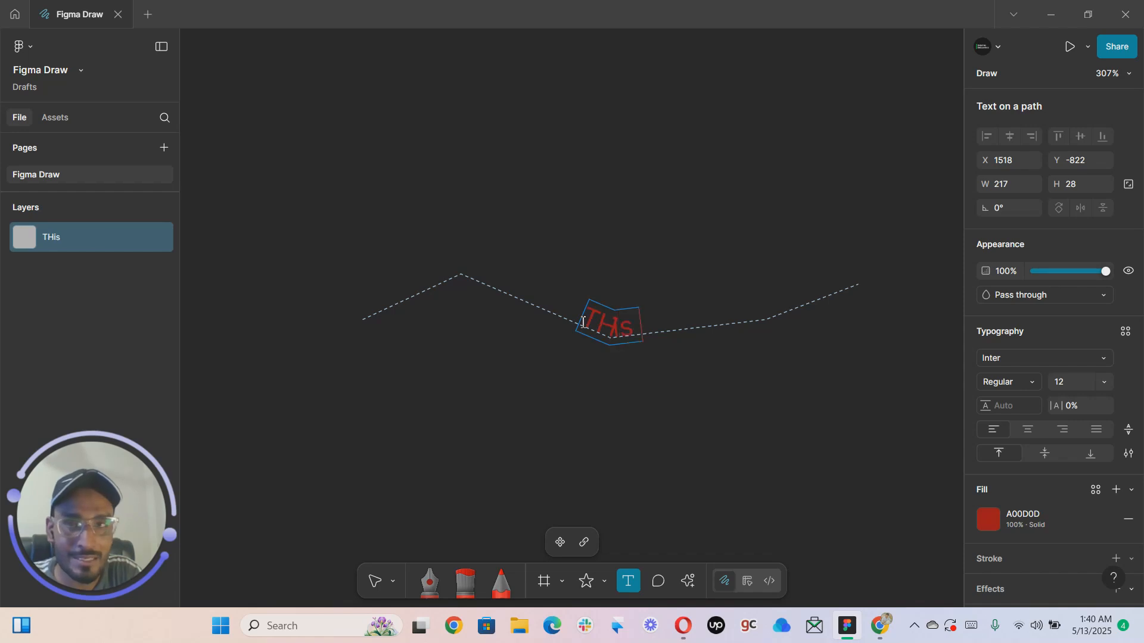
key("BackSpace")
key("BackSpace")
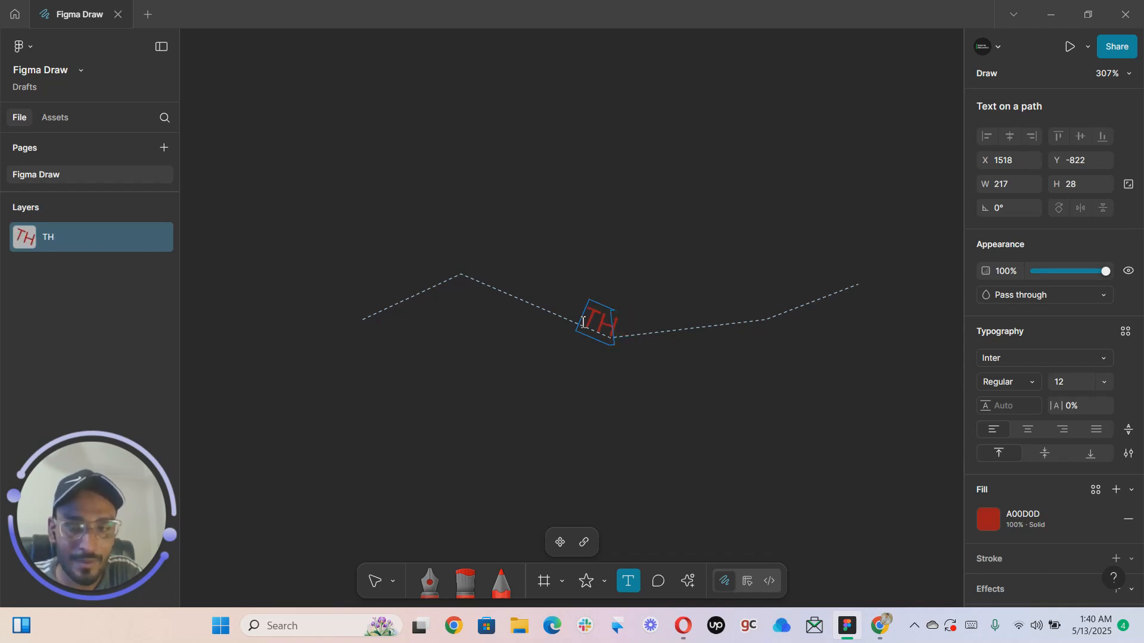
key("BackSpace")
type("his")
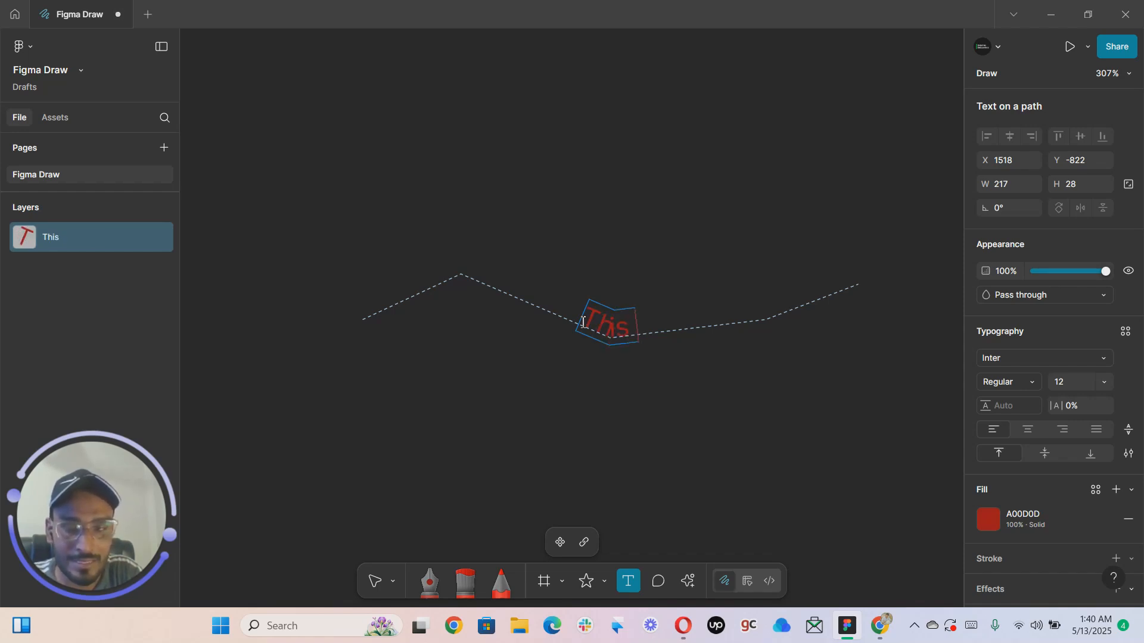
type(" is s")
key("BackSpace")
type("text on")
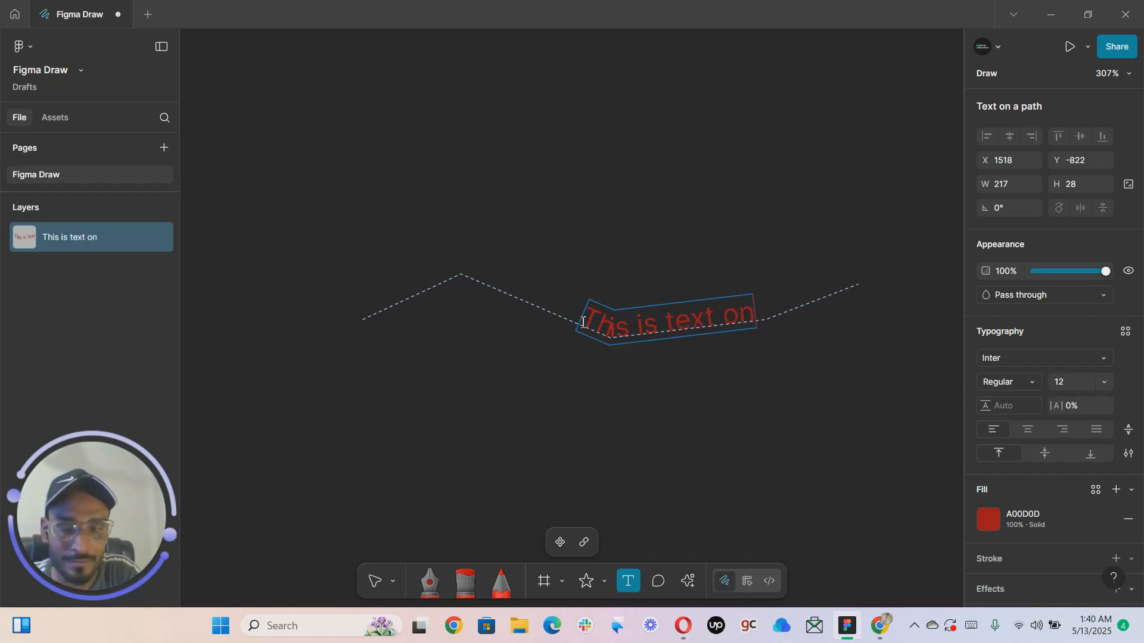
type(" poath")
key("BackSpace")
key("BackSpace")
key("BackSpace")
key("BackSpace")
type("ath")
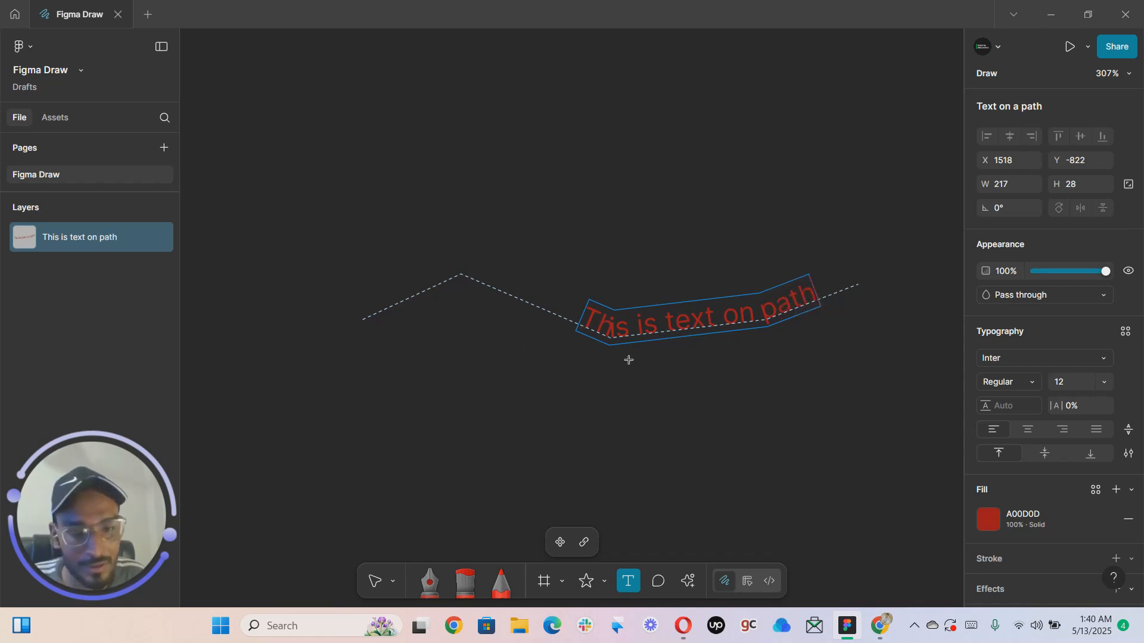
left_click(380, 585)
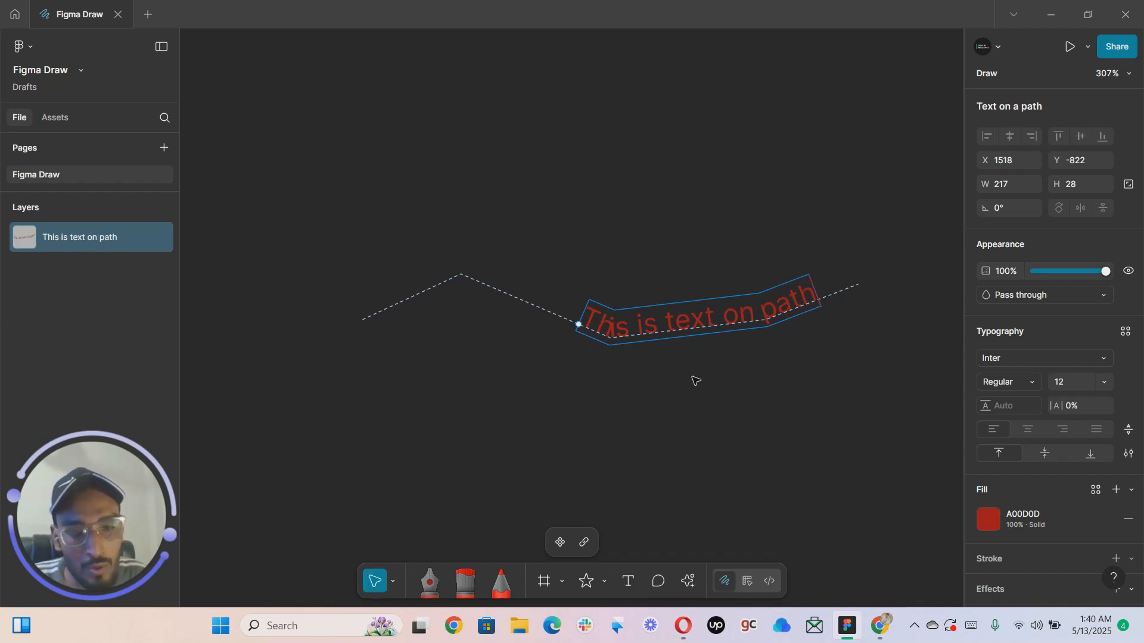
Slide the text's anchor along the path to its far right end, and back onto the descending segment
scroll(679, 384, "up", 1)
left_click(666, 325)
left_click(661, 366)
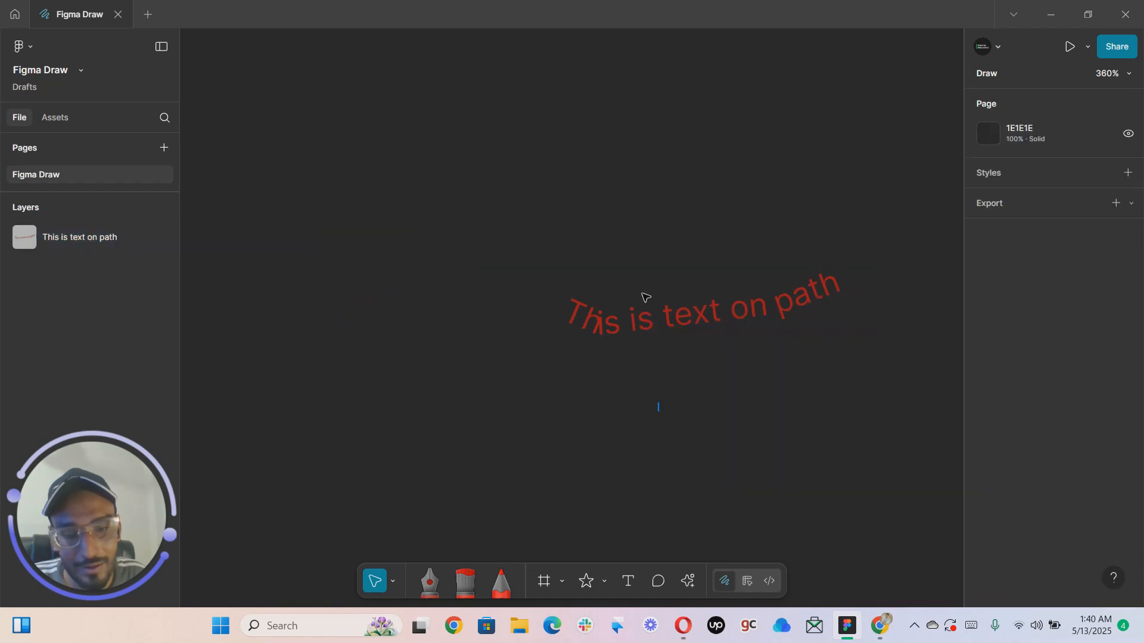
left_click(635, 310)
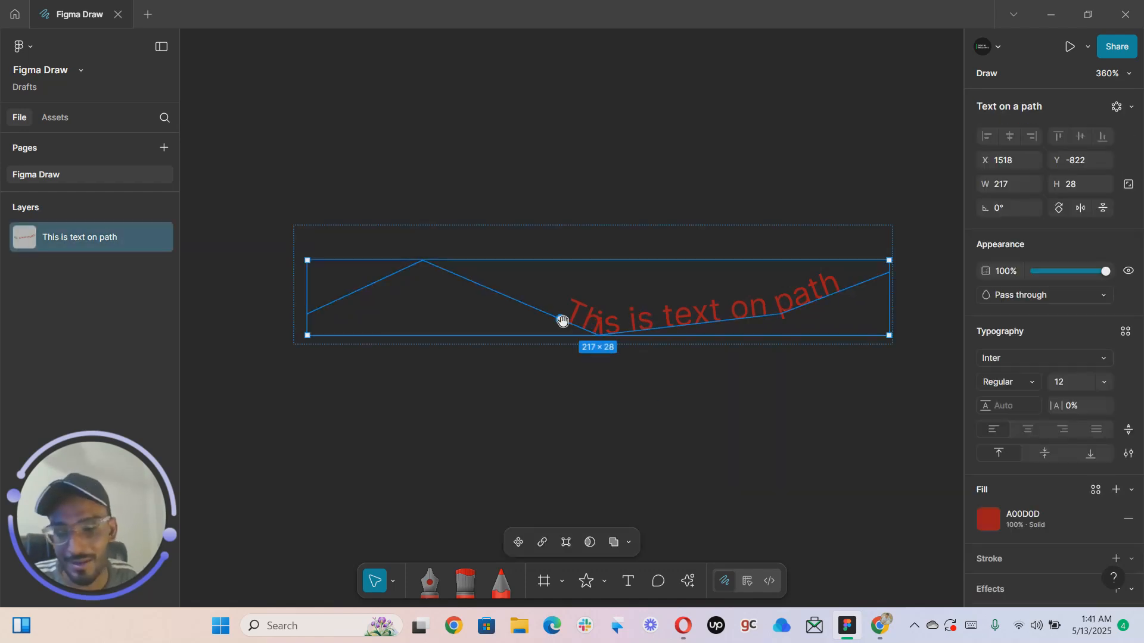
left_click_drag(563, 321, 883, 297)
scroll(884, 274, "down", 3)
left_click_drag(938, 244, 806, 220)
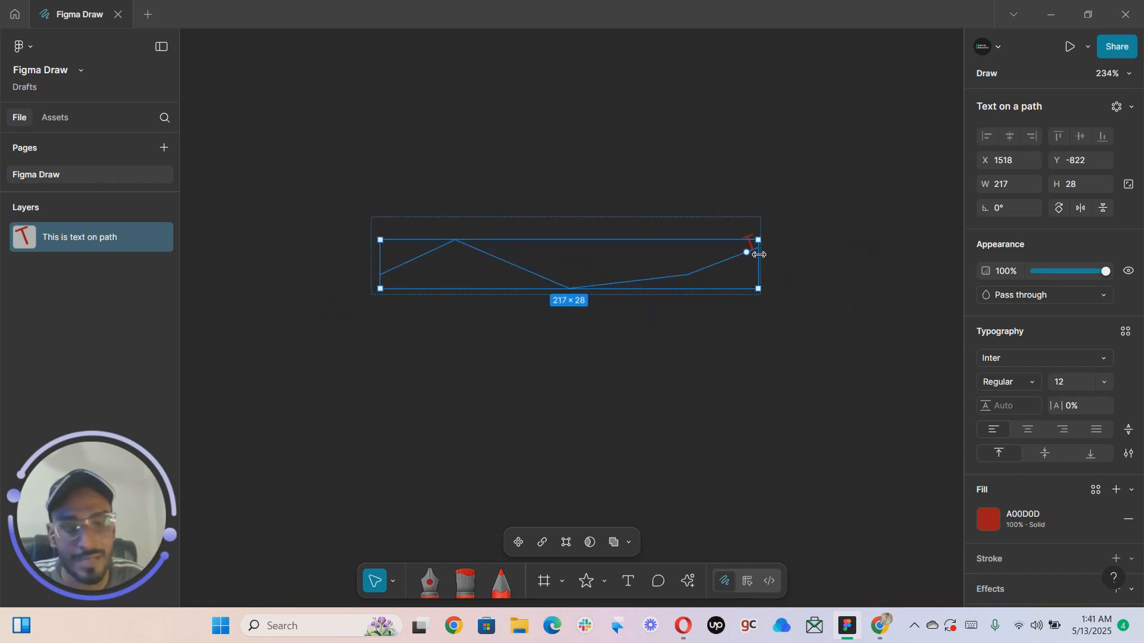
left_click_drag(745, 254, 534, 275)
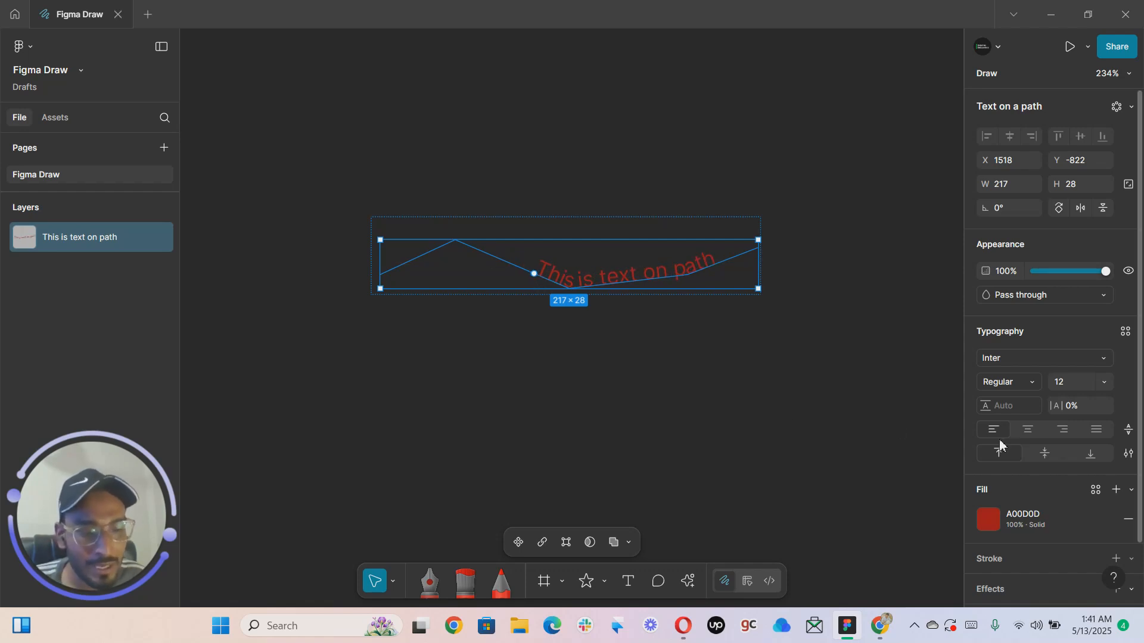
Try center, right and justified alignment on the path text, with its anchor moved near the path's right end
left_click(1025, 436)
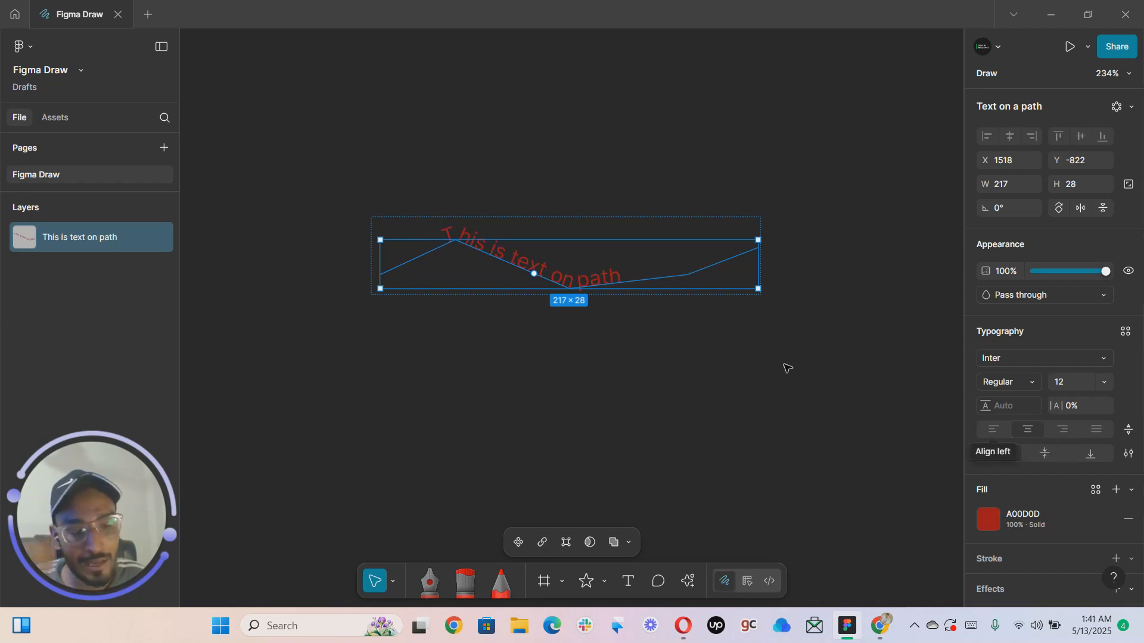
left_click_drag(533, 271, 746, 255)
left_click(1062, 429)
left_click(1096, 432)
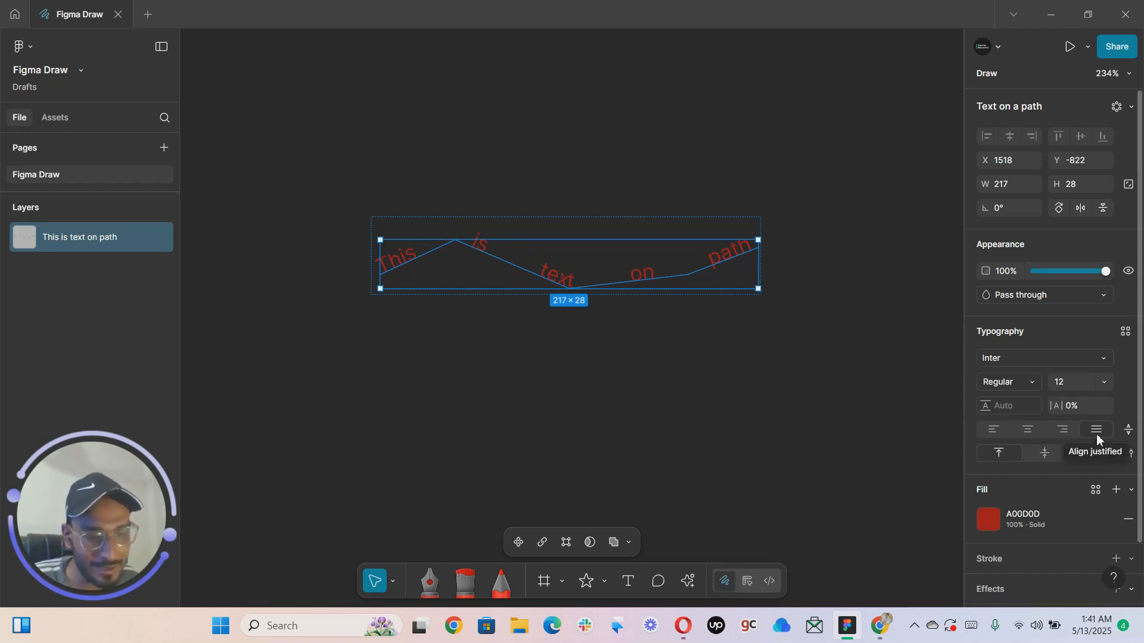
Center-align the path text and slide its anchor back to the path's lowest vertex
left_click(1063, 431)
left_click(1028, 430)
left_click_drag(744, 253, 564, 286)
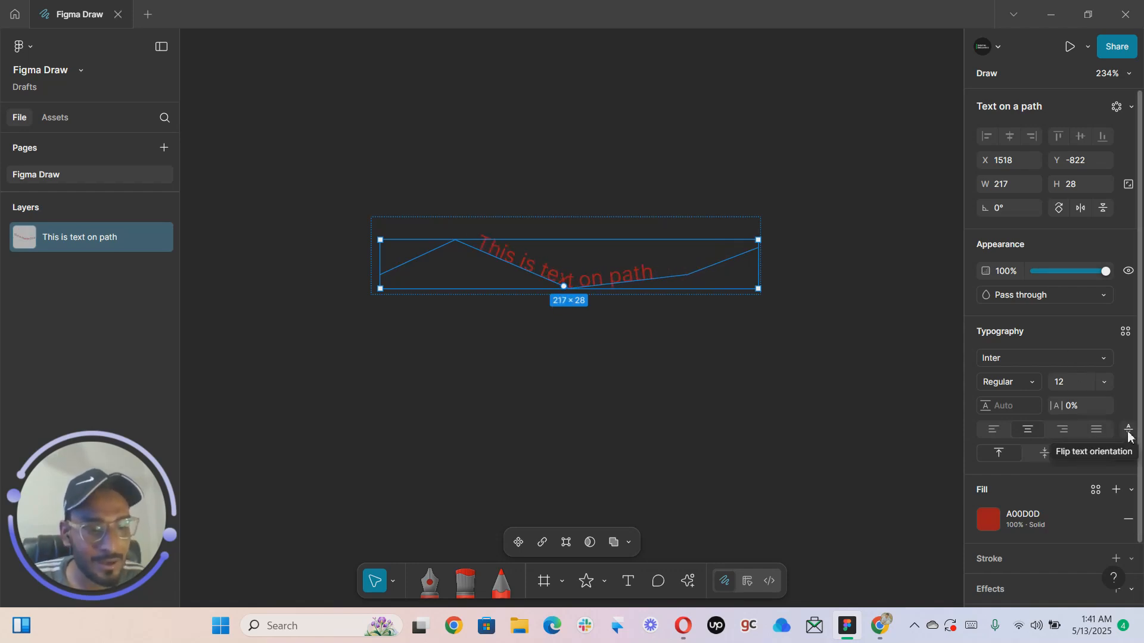
Flip the text's orientation to the underside of the path and slide its anchor up to the middle of the descending segment
left_click(1128, 430)
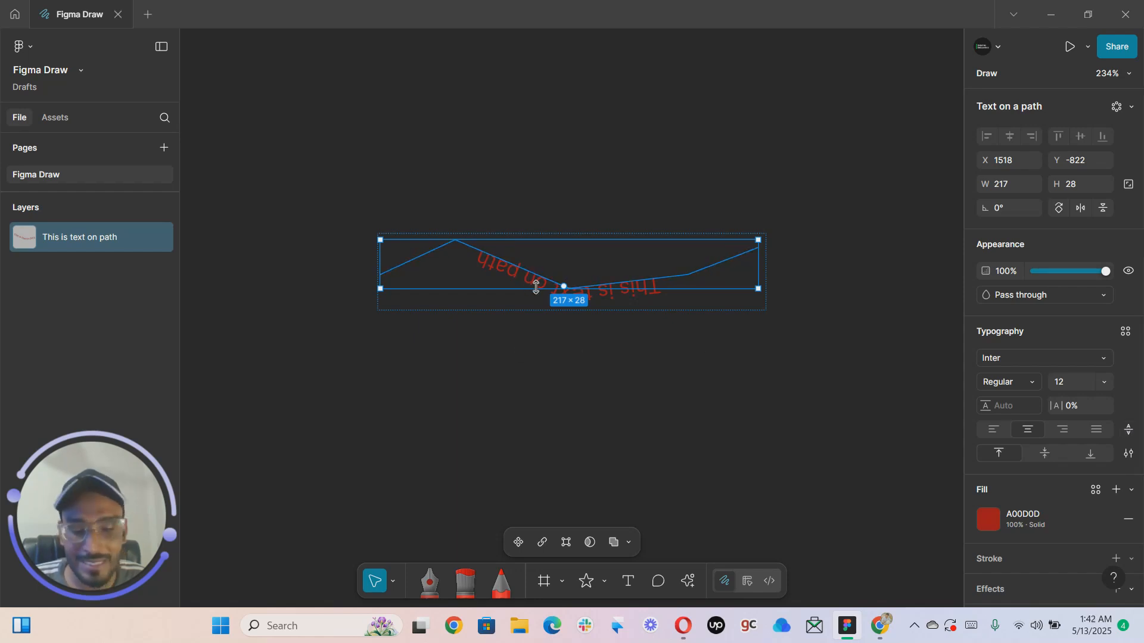
scroll(584, 271, "up", 5)
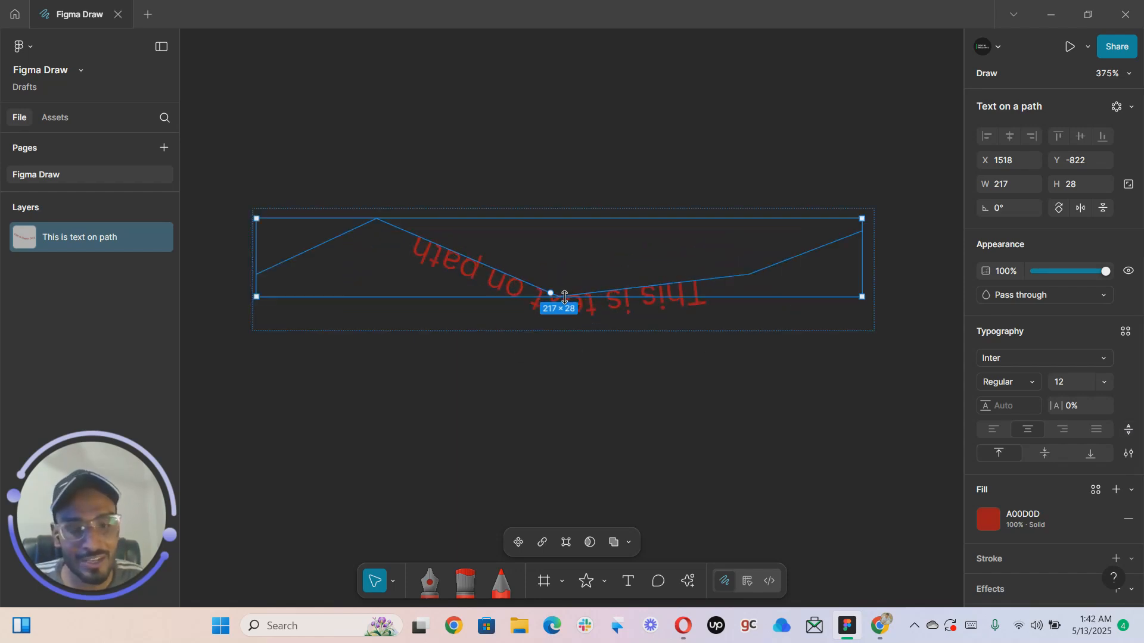
left_click_drag(621, 291, 487, 286)
scroll(580, 352, "down", 5)
scroll(601, 357, "down", 3)
scroll(538, 434, "up", 3)
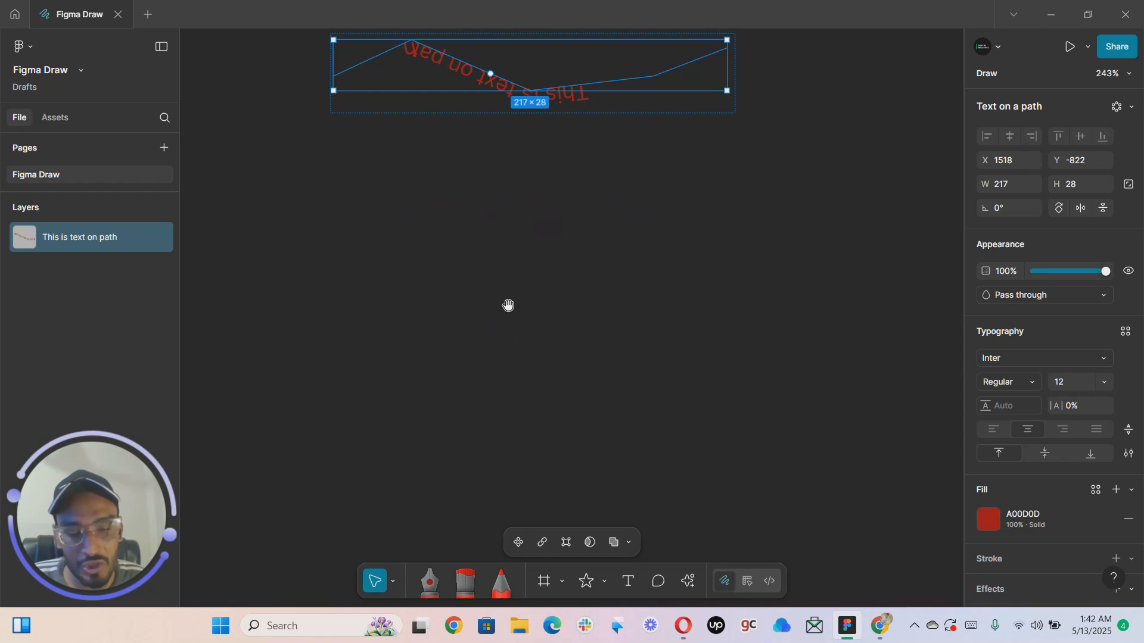
scroll(518, 221, "up", 3)
scroll(518, 221, "up", 3)
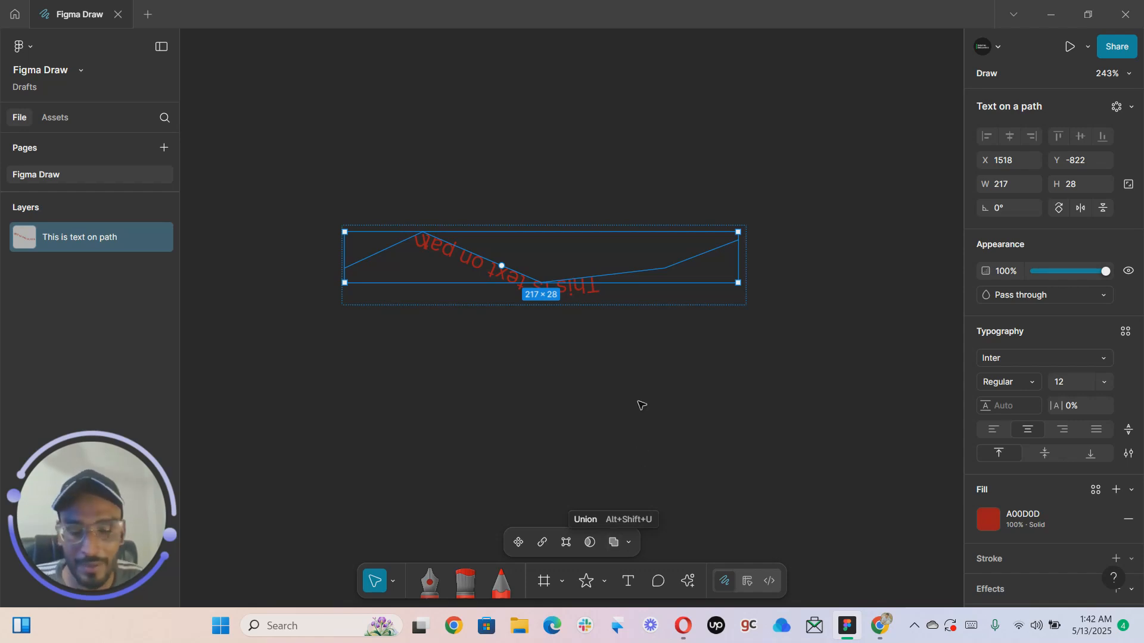
left_click(753, 361)
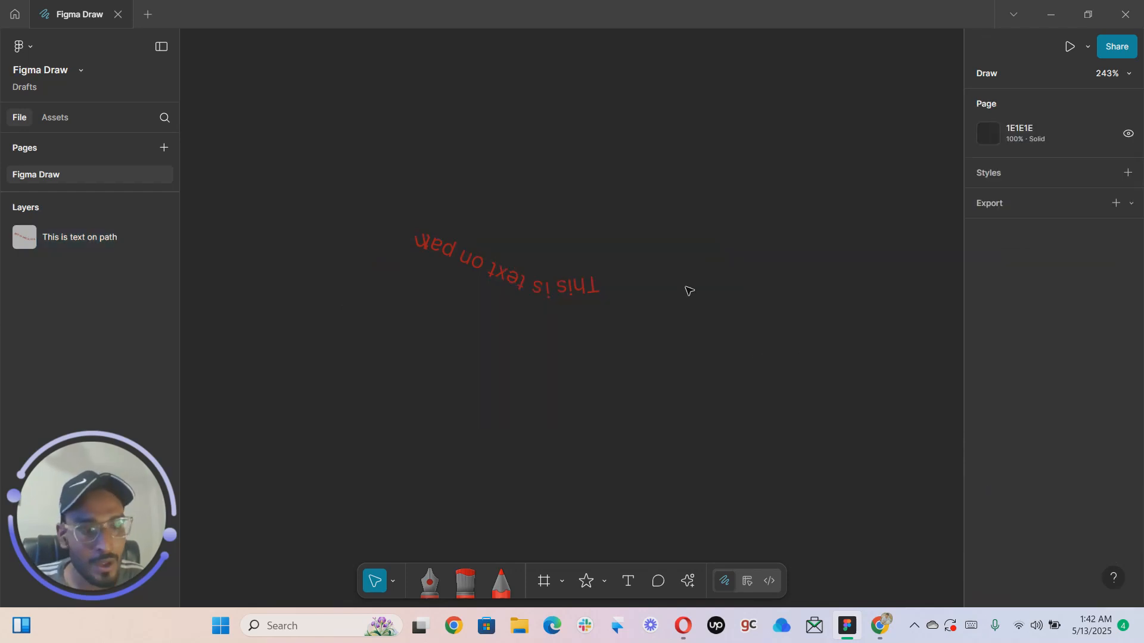
left_click(523, 278)
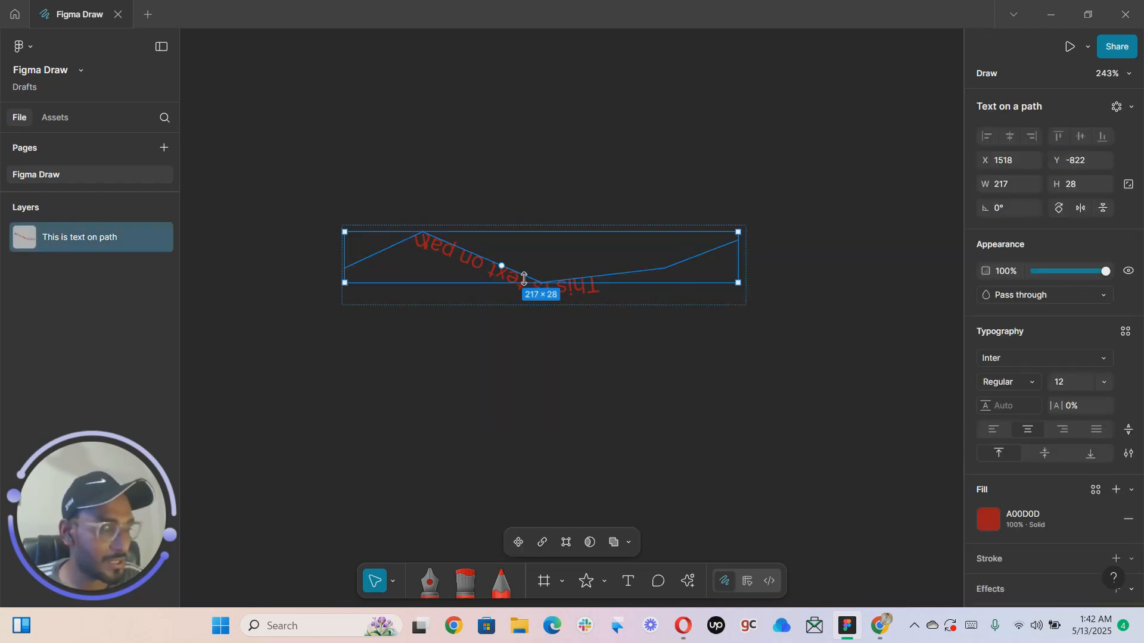